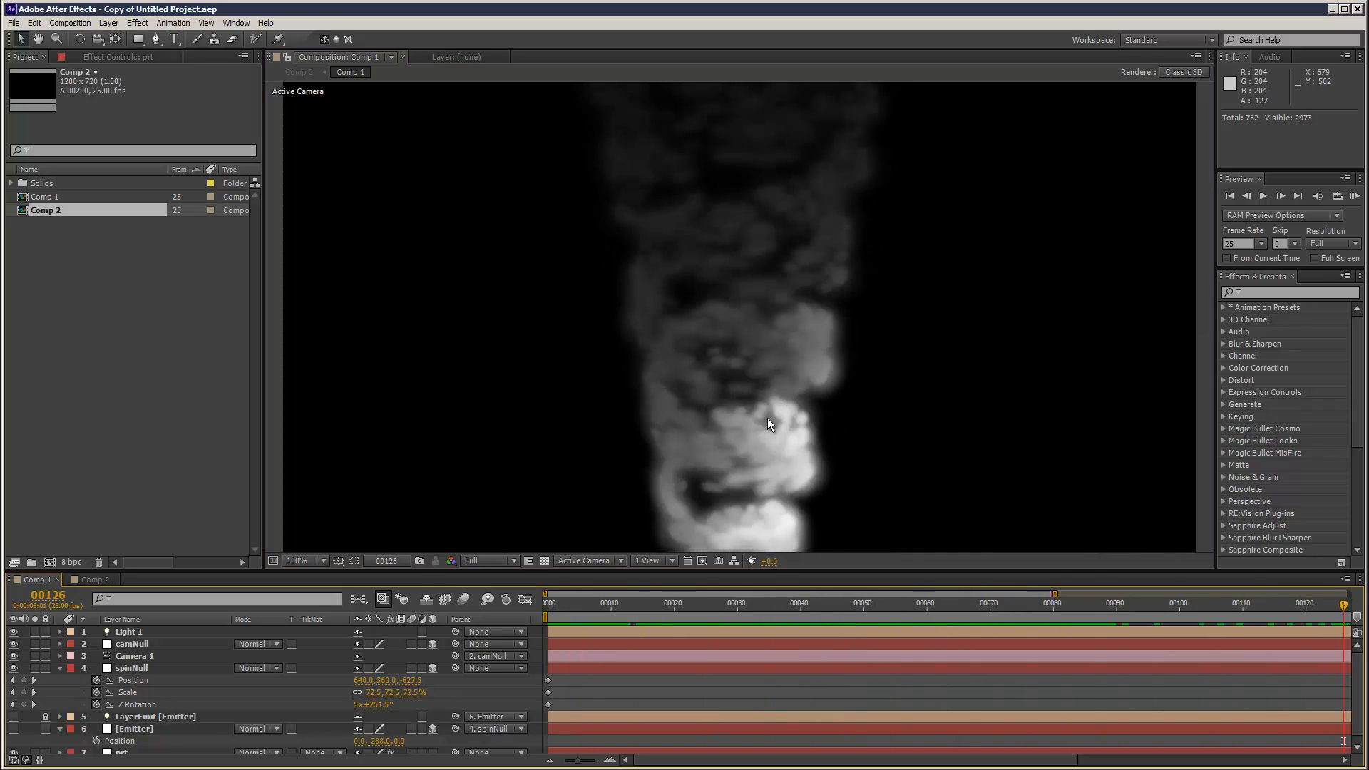
Start a new project and create the composition Comp 1 at 1280 x 720, 25 fps, 200 frames long
left_click(13, 22)
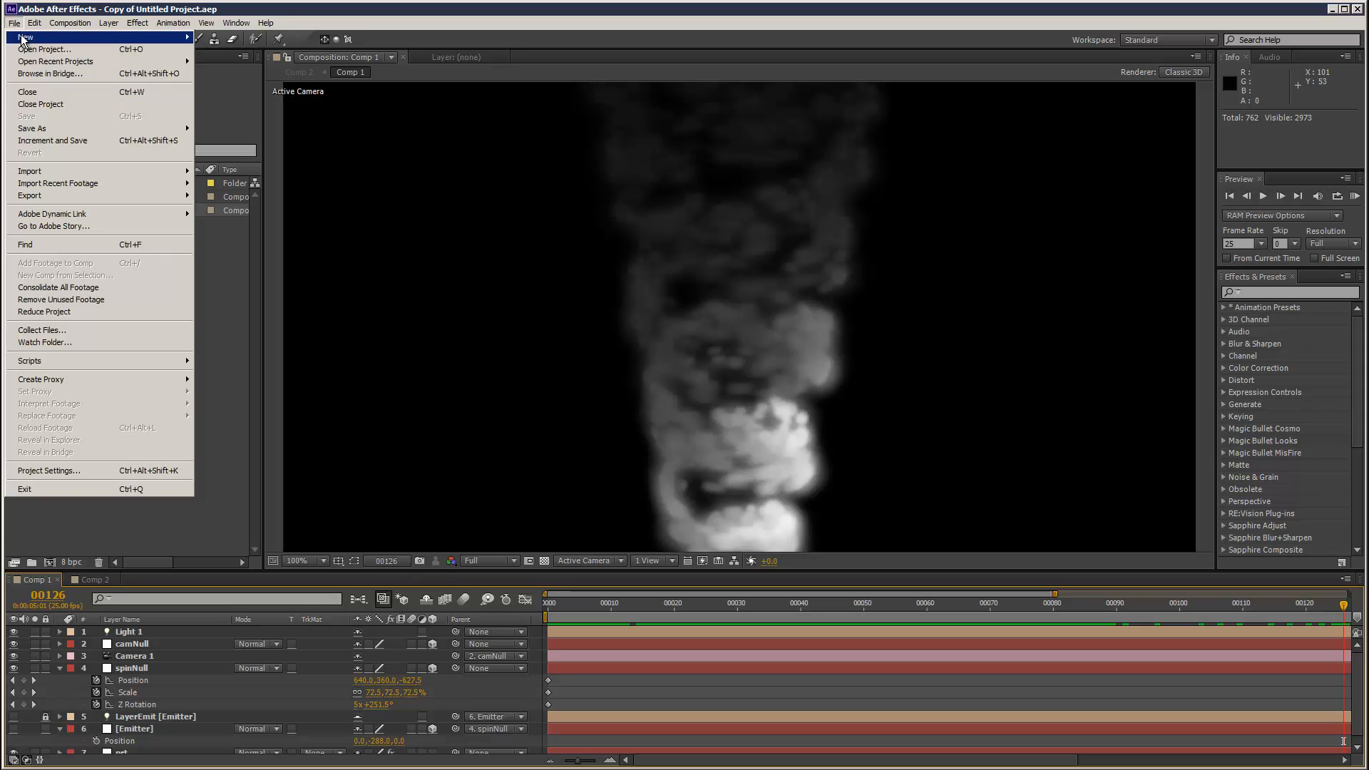
mouse_move(29, 37)
left_click(225, 37)
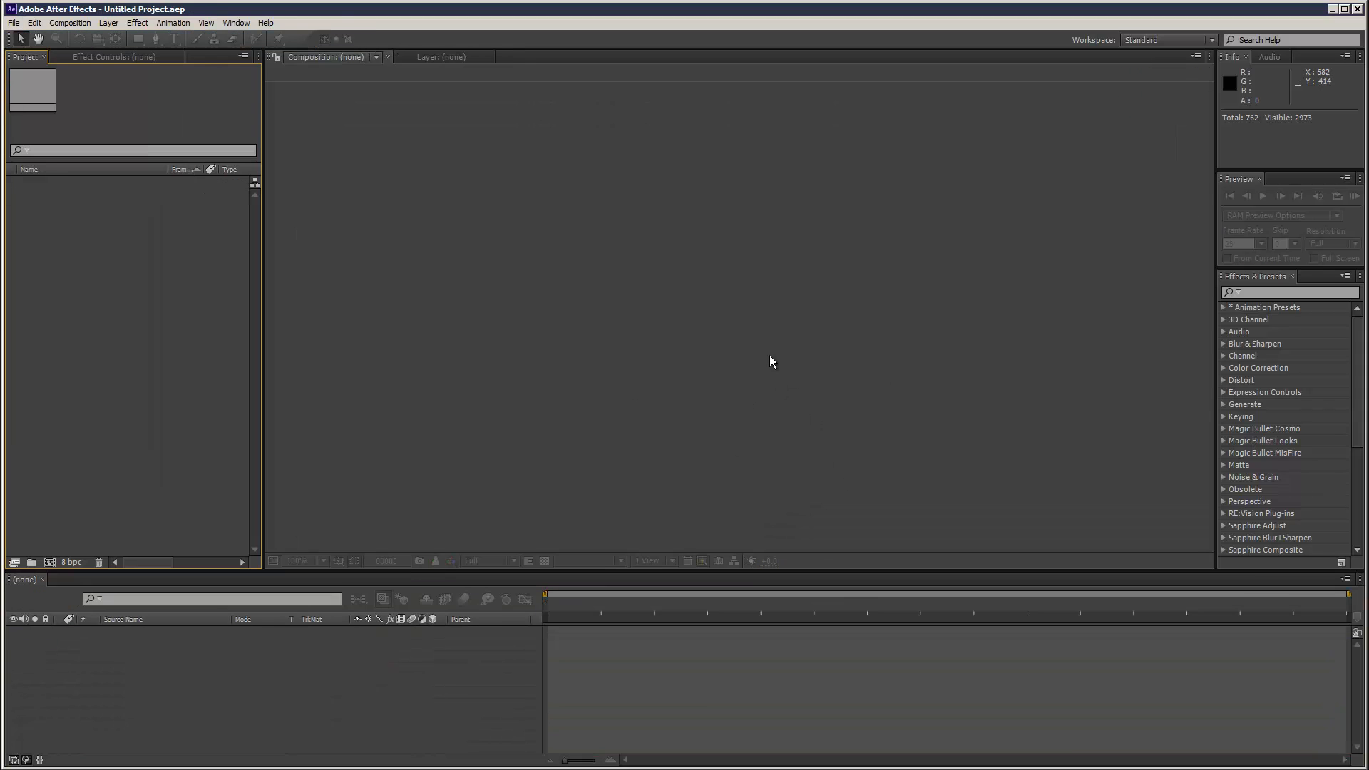
left_click(70, 22)
left_click(88, 39)
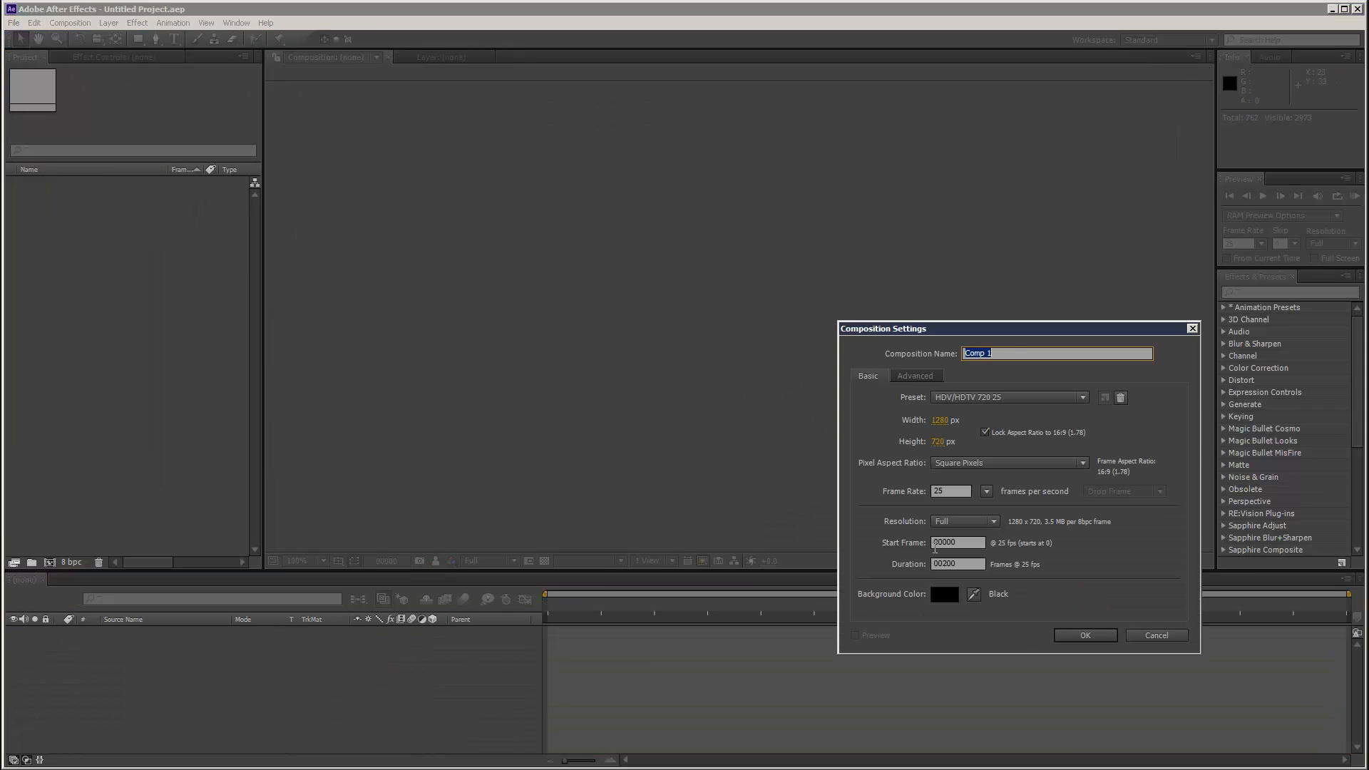
left_click(1108, 640)
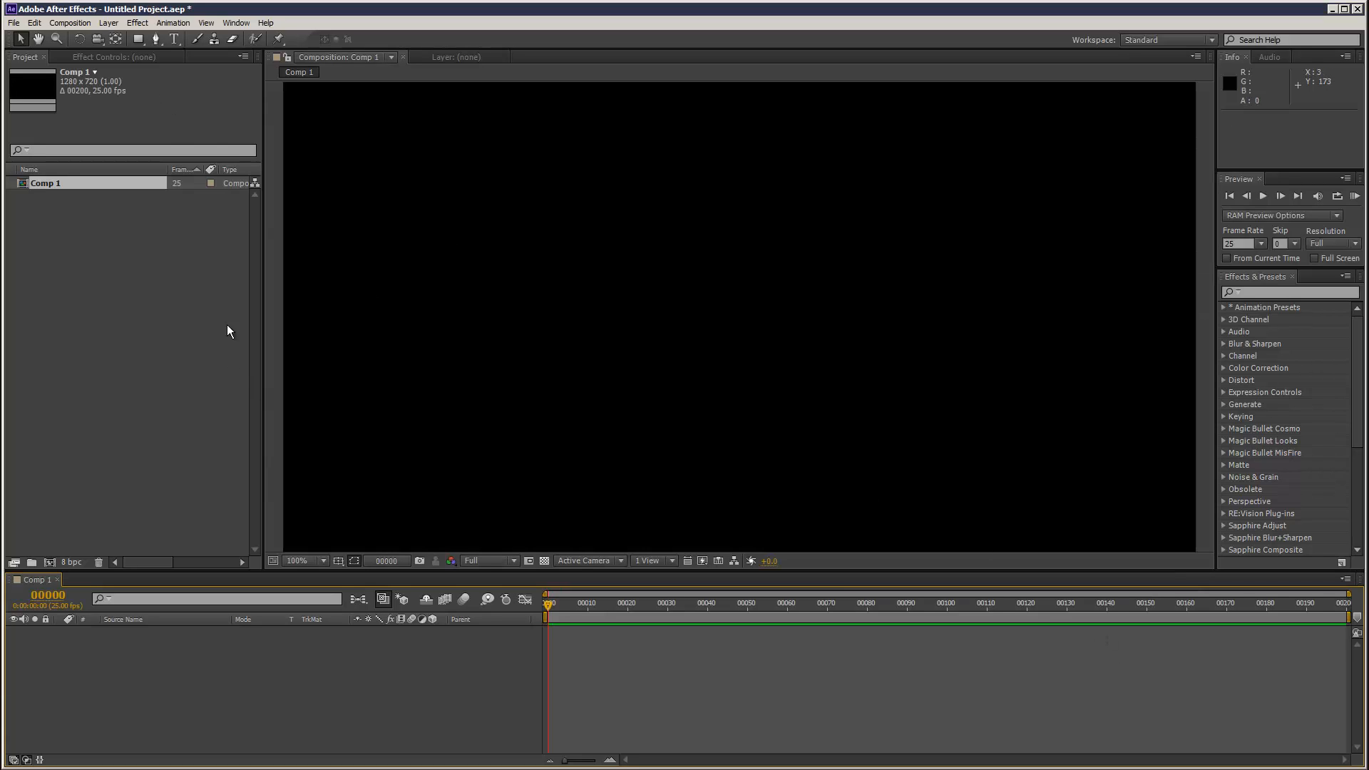
Add a white 1280 x 720 px solid named particular to the composition
left_click(108, 22)
mouse_move(121, 30)
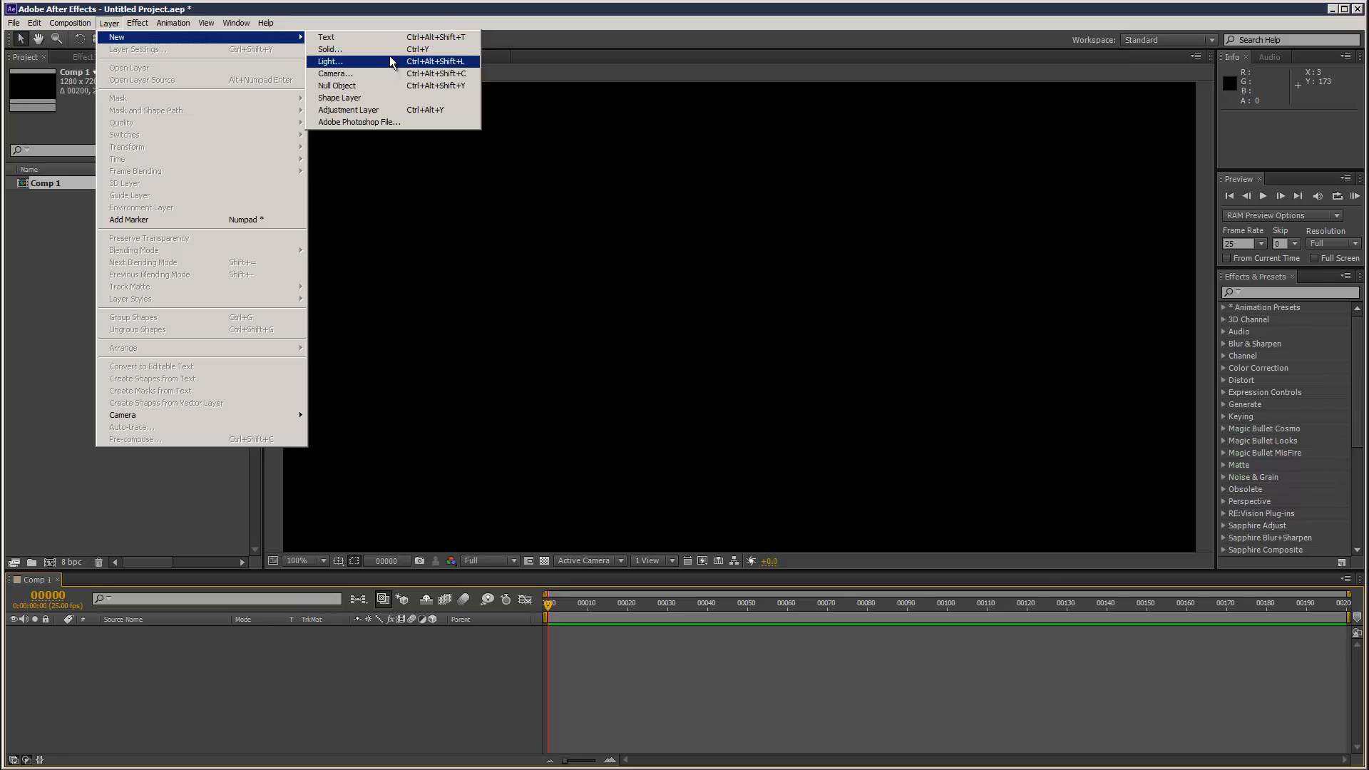
left_click(332, 52)
type("particular")
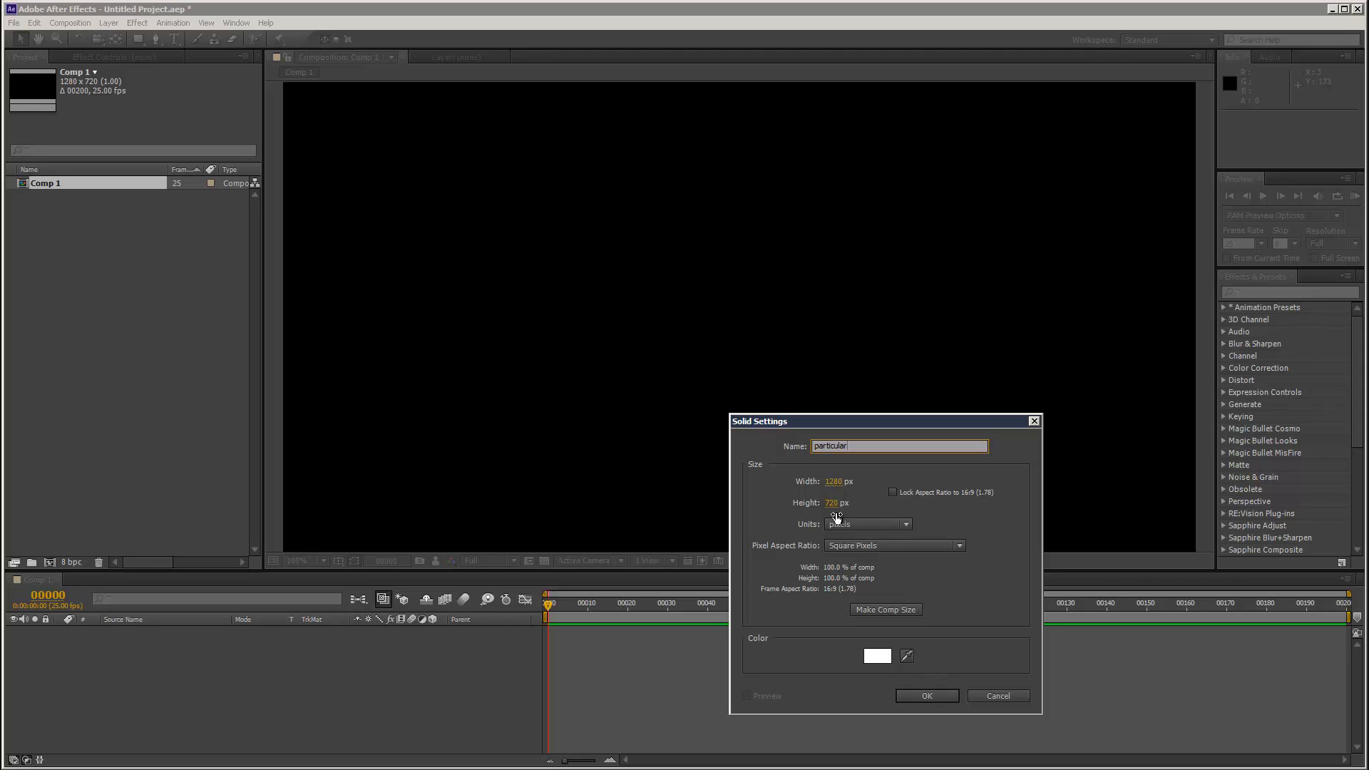
left_click(931, 695)
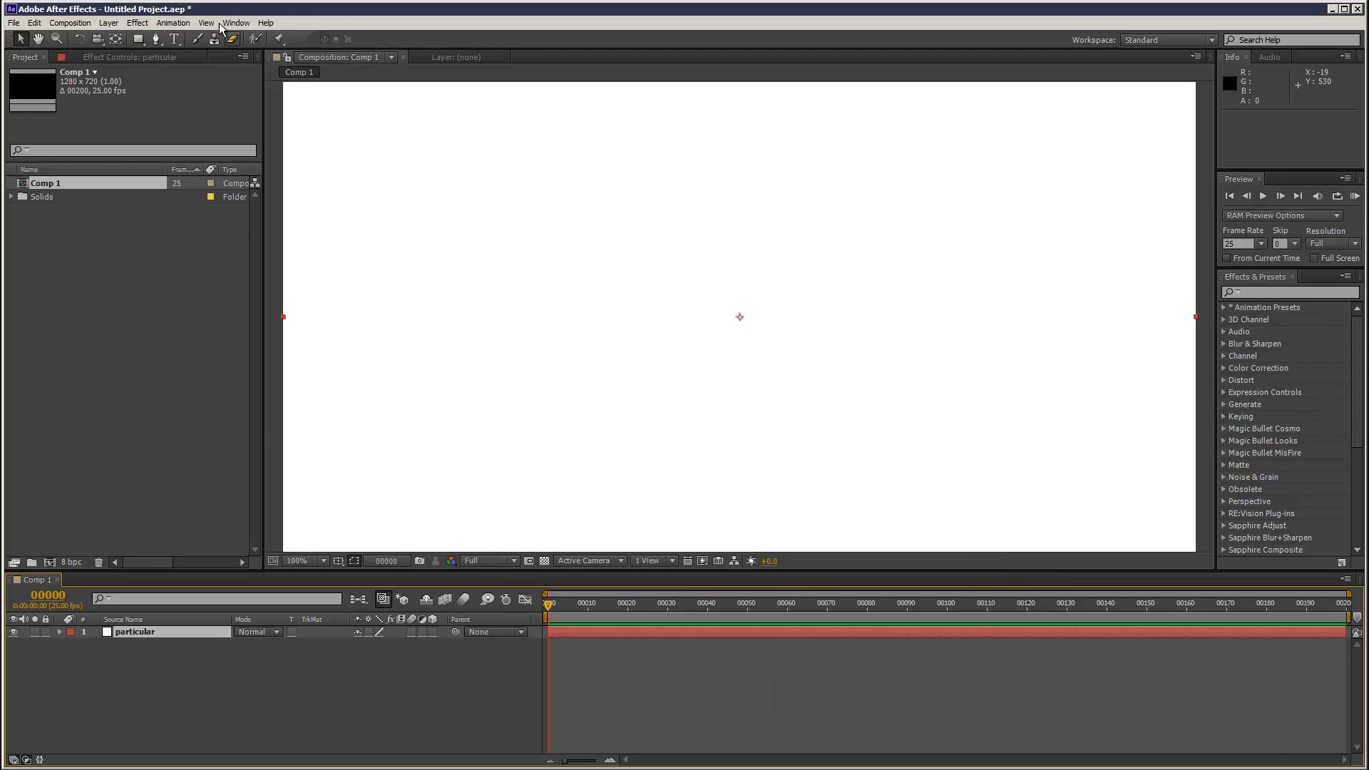
Apply the Trapcode Particular effect to the particular solid and scrub the first frames to preview it
left_click(138, 23)
mouse_move(277, 469)
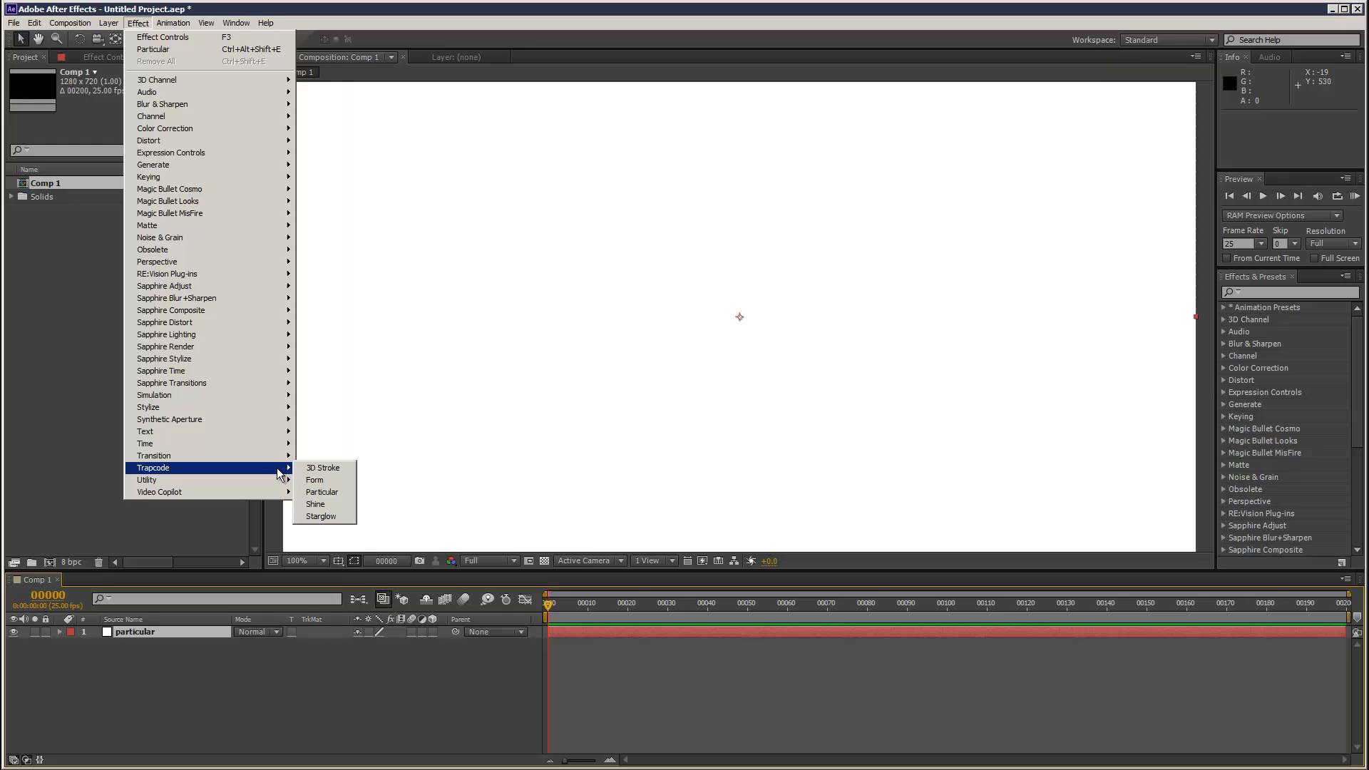
left_click(325, 492)
left_click_drag(550, 605, 208, 679)
left_click(109, 23)
mouse_move(143, 32)
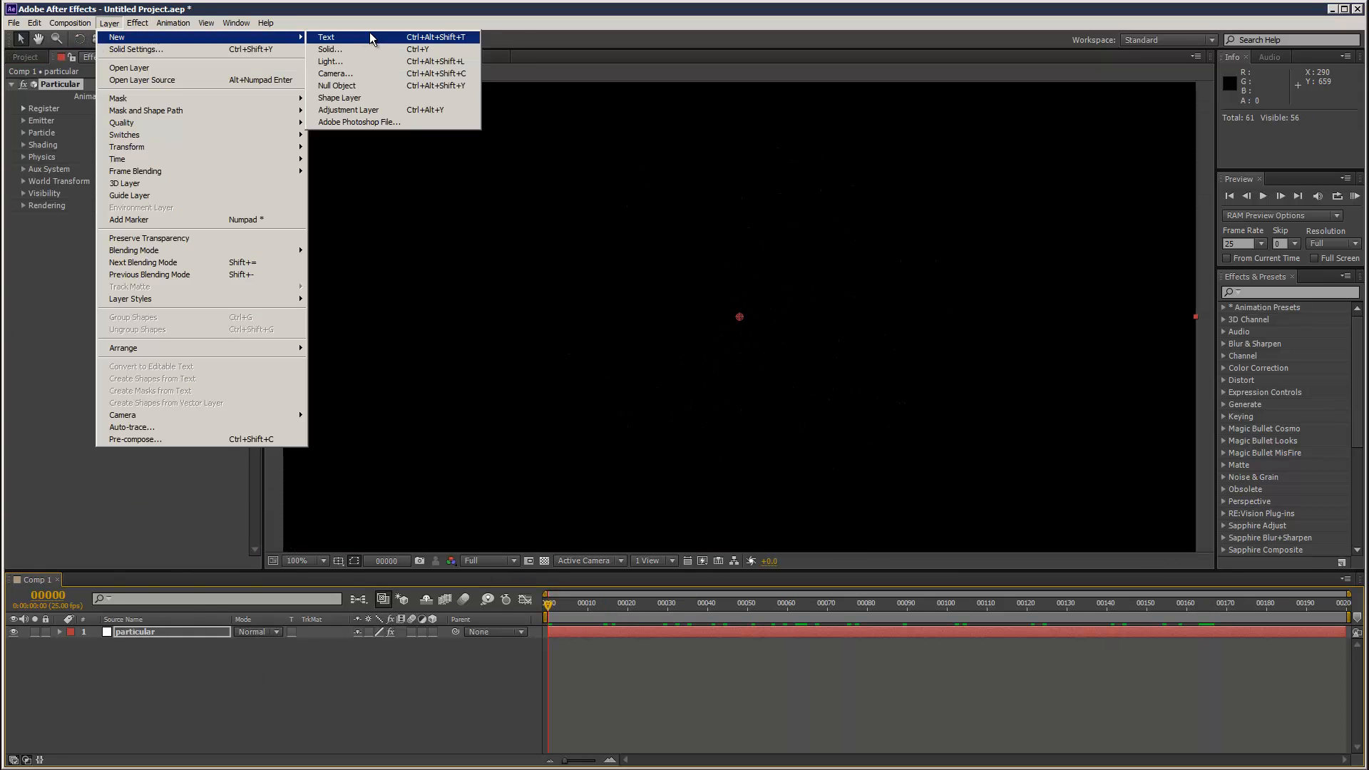
left_click(366, 84)
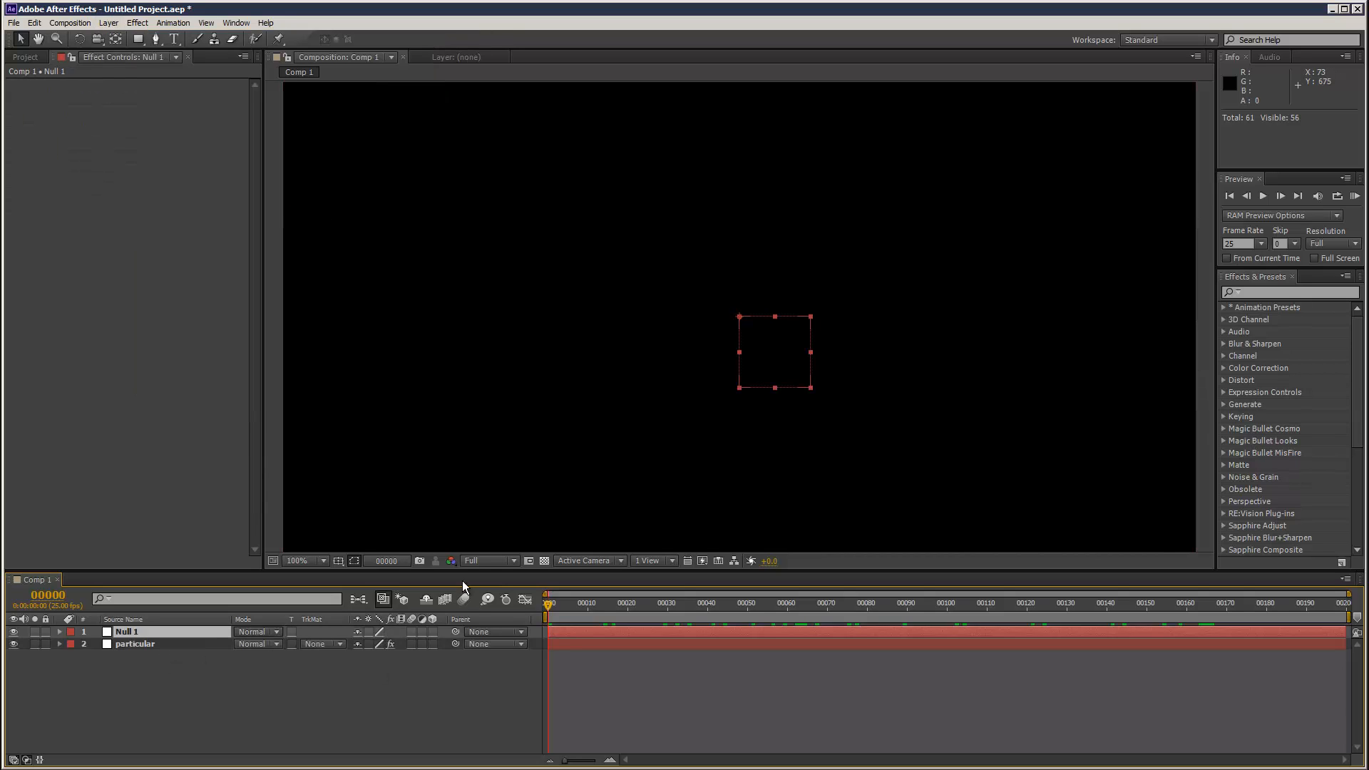
key("y")
left_click_drag(739, 317, 775, 352)
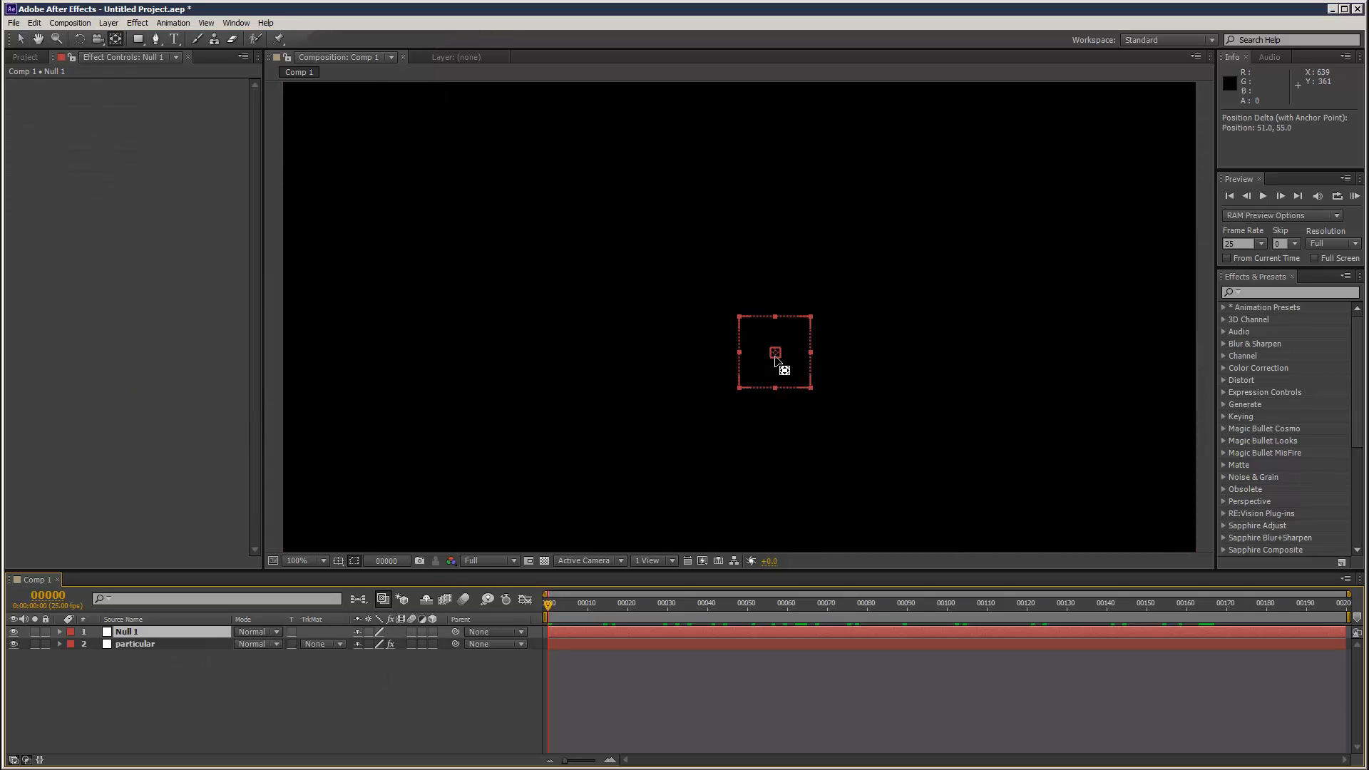
key("v")
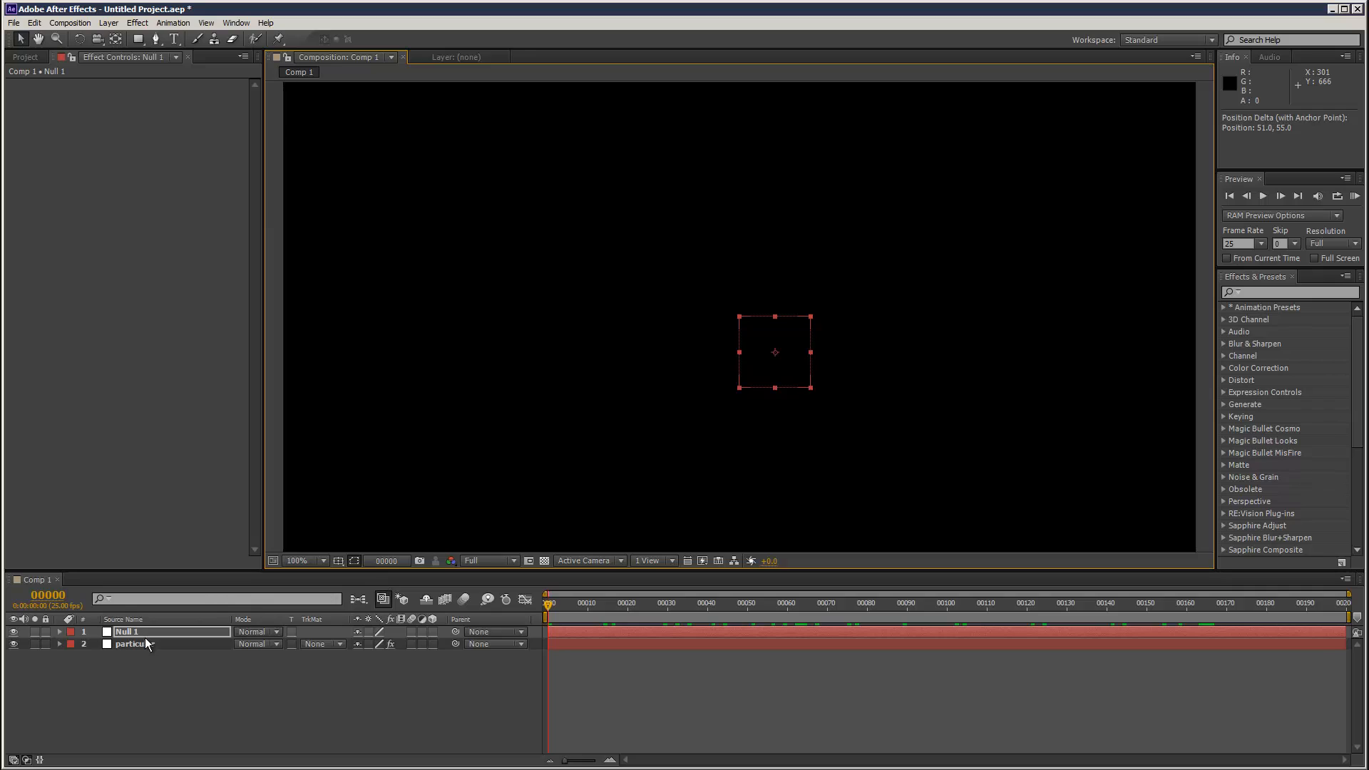
left_click(153, 632)
key("Return")
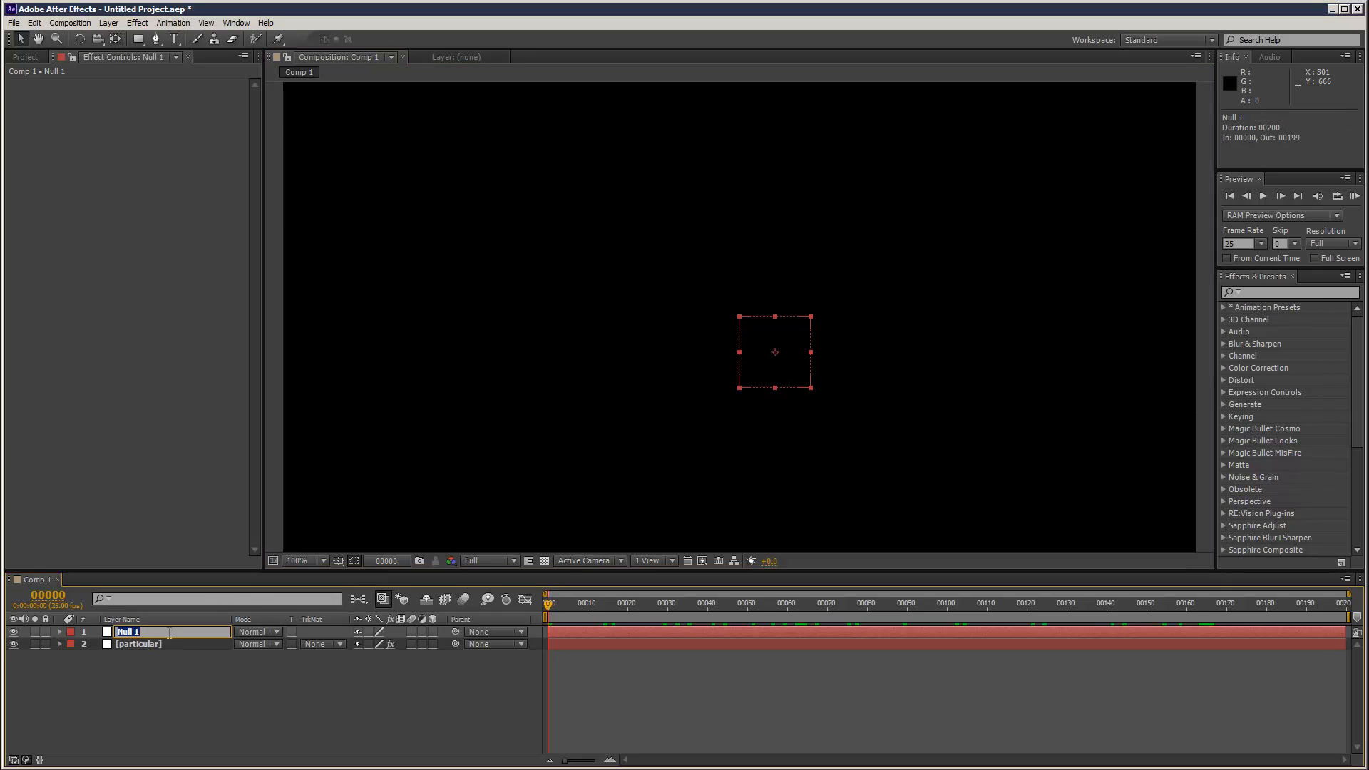
left_click(194, 671)
left_click(182, 632)
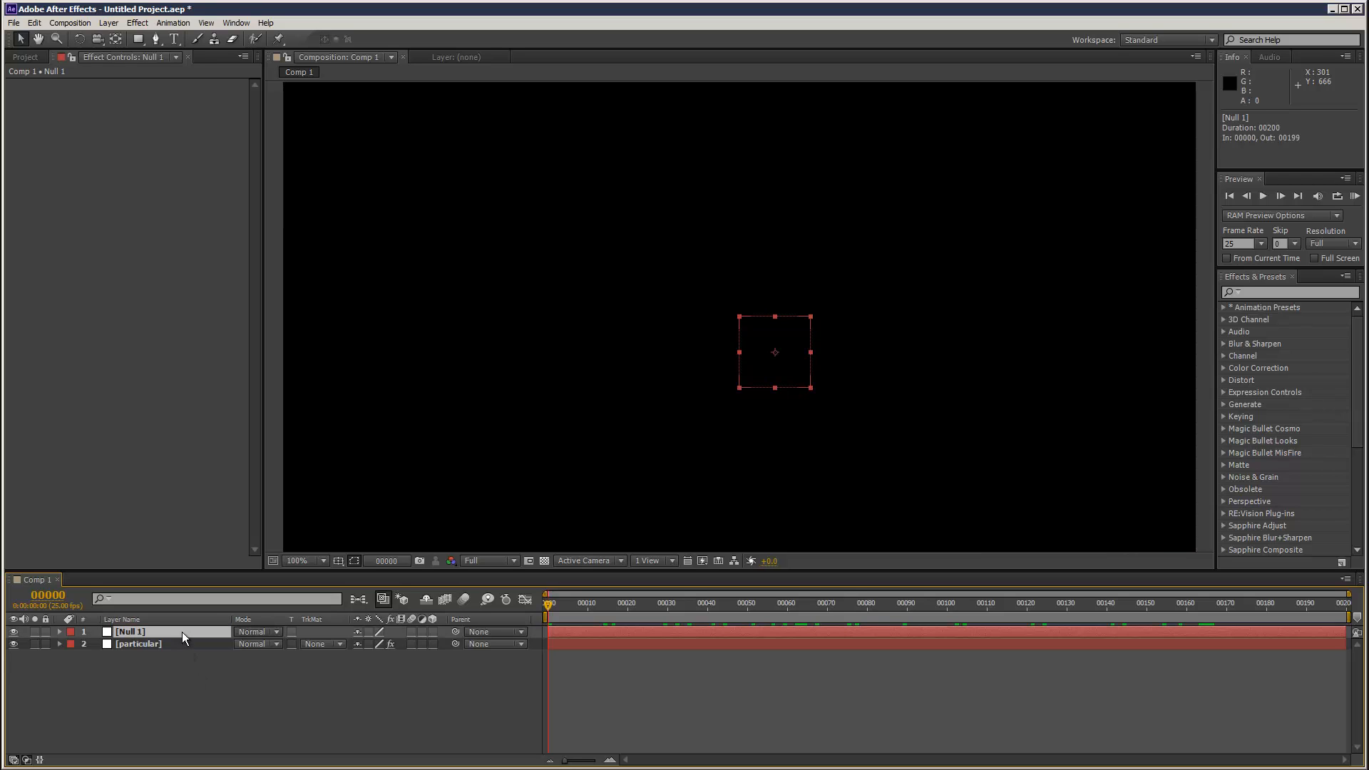
key("Delete")
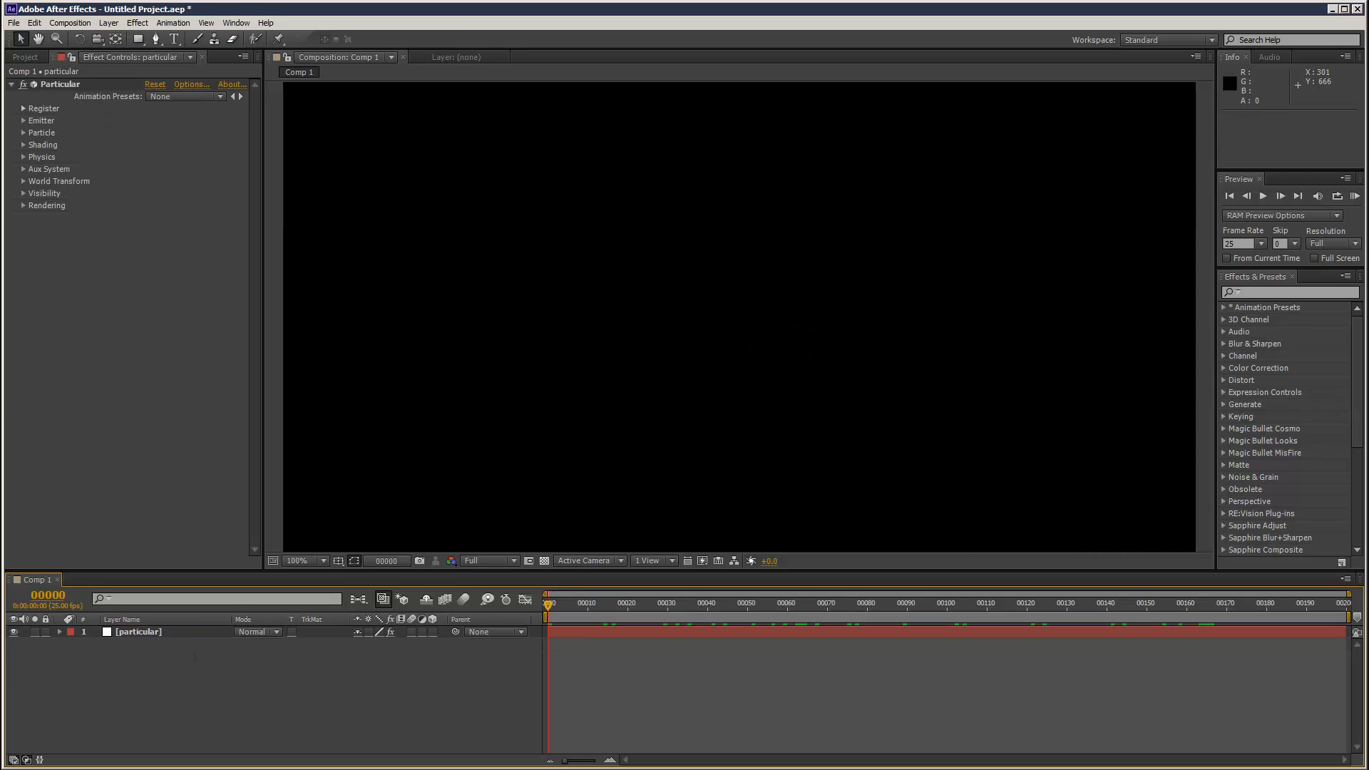
Create a white 20 x 20 px solid named Emitter above the particular layer
left_click(103, 20)
mouse_move(139, 37)
left_click(383, 45)
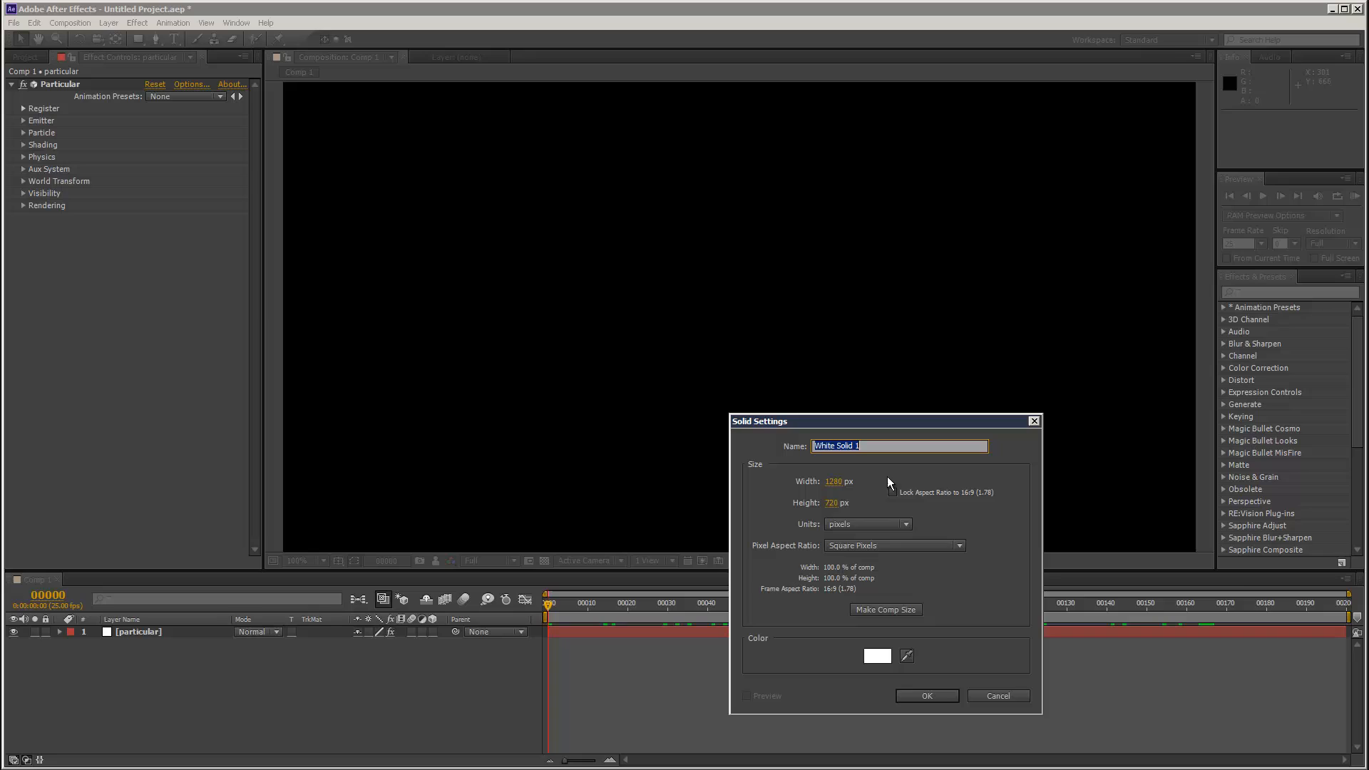
left_click(839, 481)
type("20")
key("Tab")
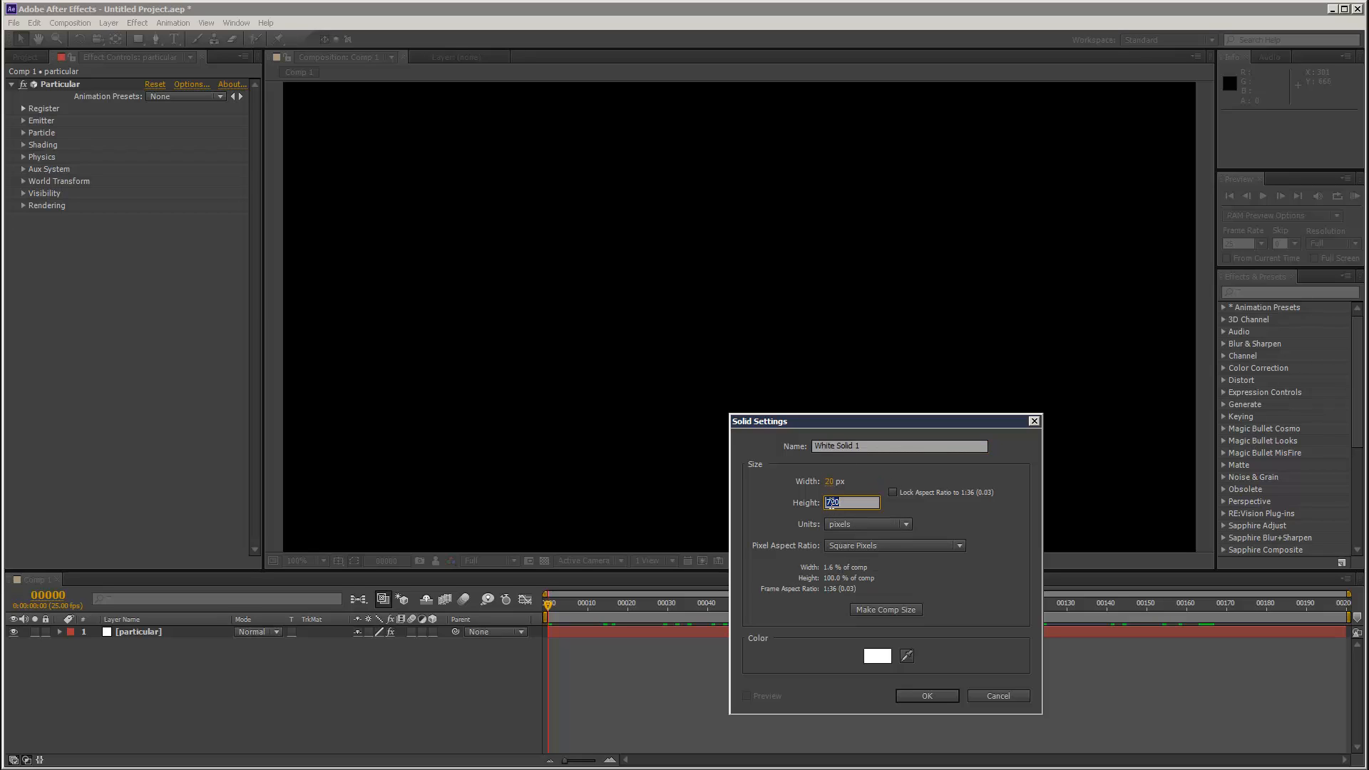
type("20")
key("Return")
left_click_drag(879, 446, 648, 466)
type("Em")
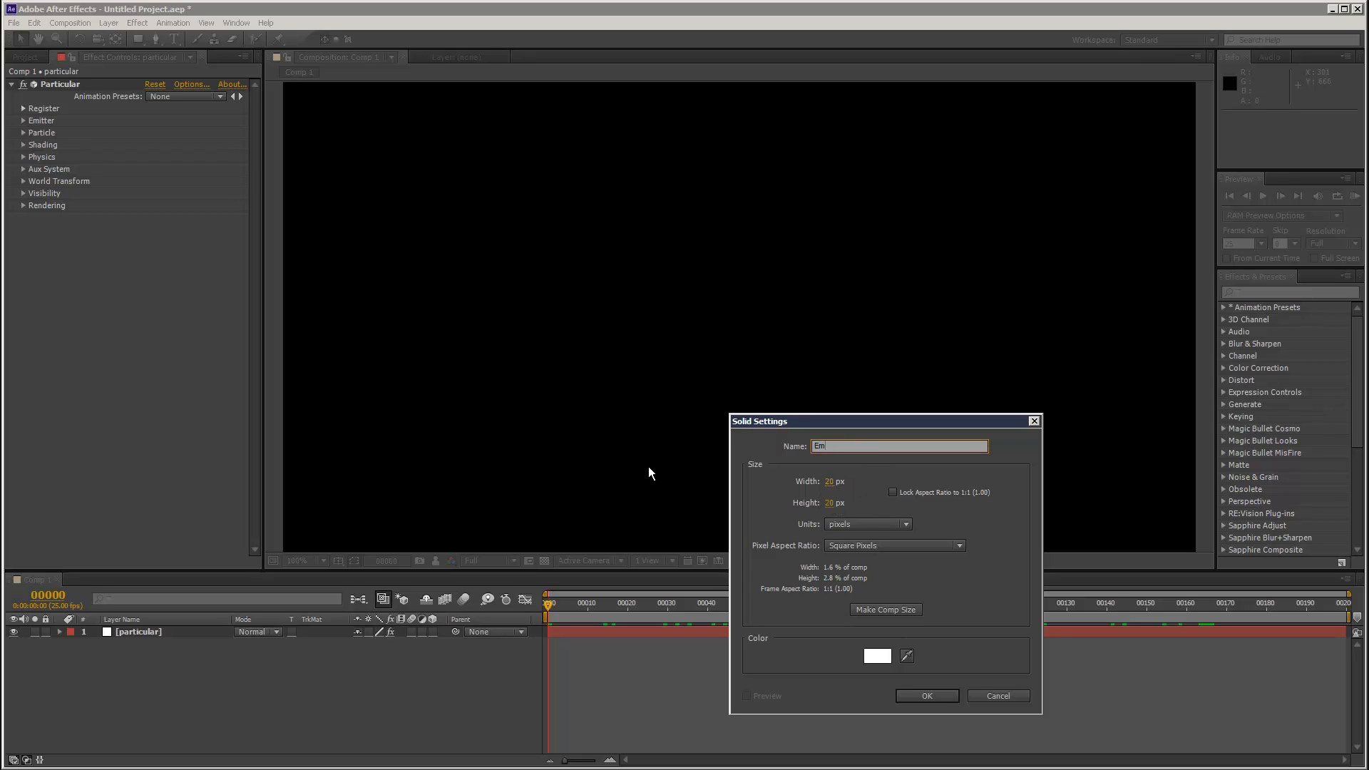
type("itter")
left_click(924, 695)
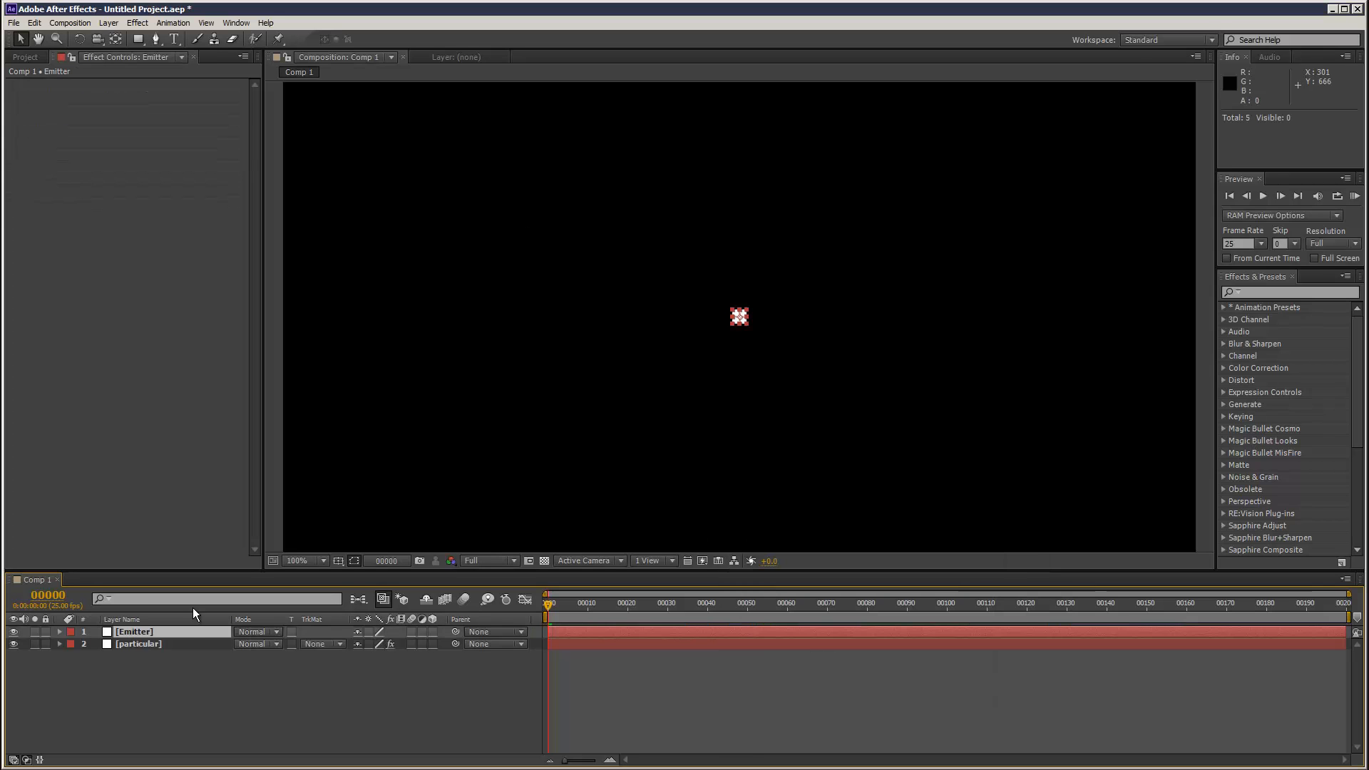
Set the emitter type of the particular layer's effect to Layer and expand the Layer Emitter settings
left_click(174, 644)
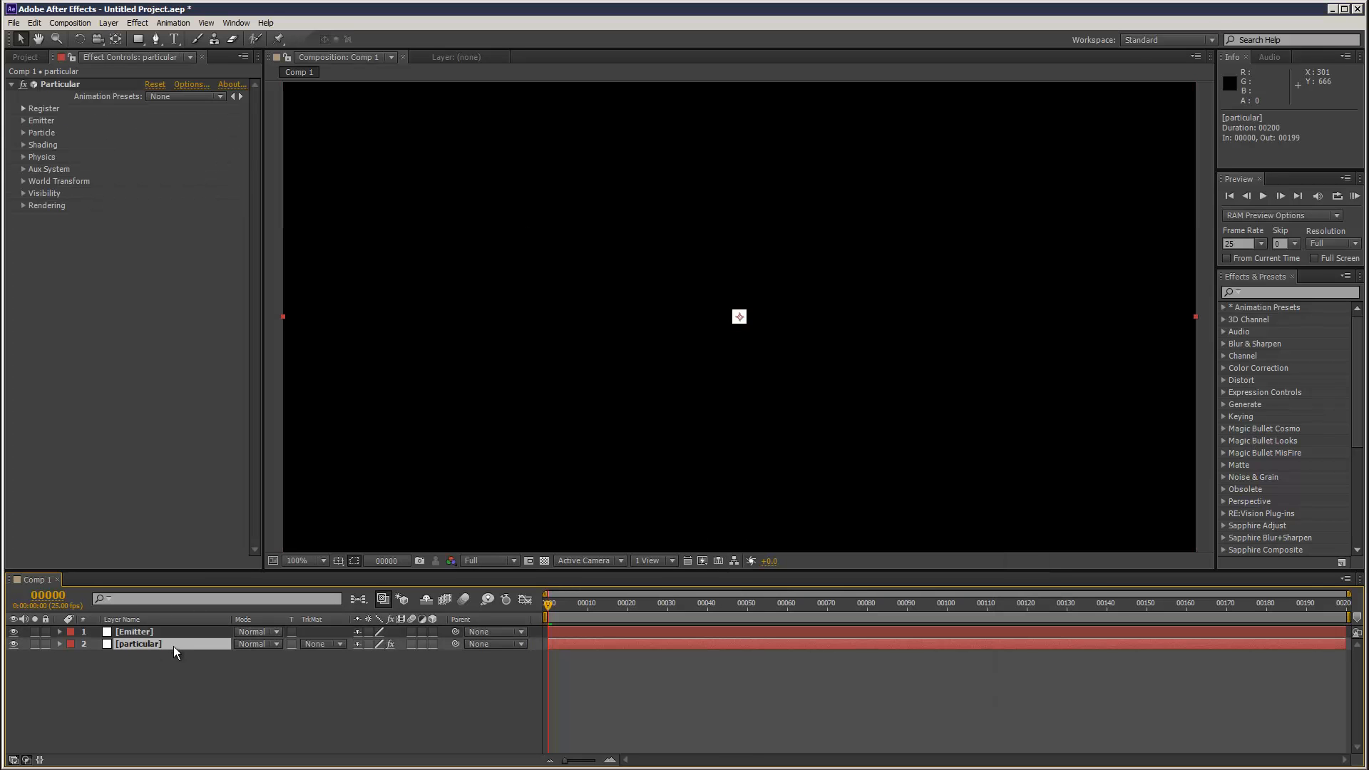
left_click(25, 121)
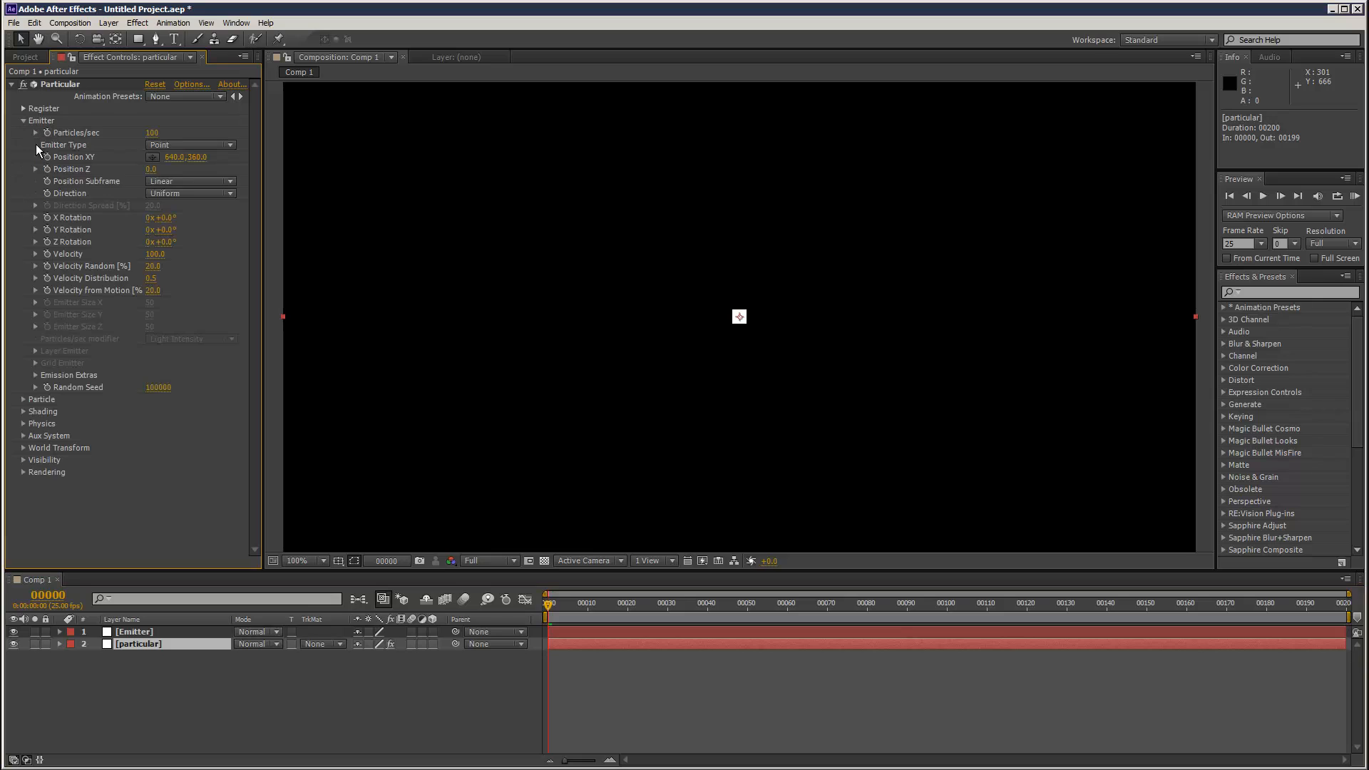
left_click(168, 145)
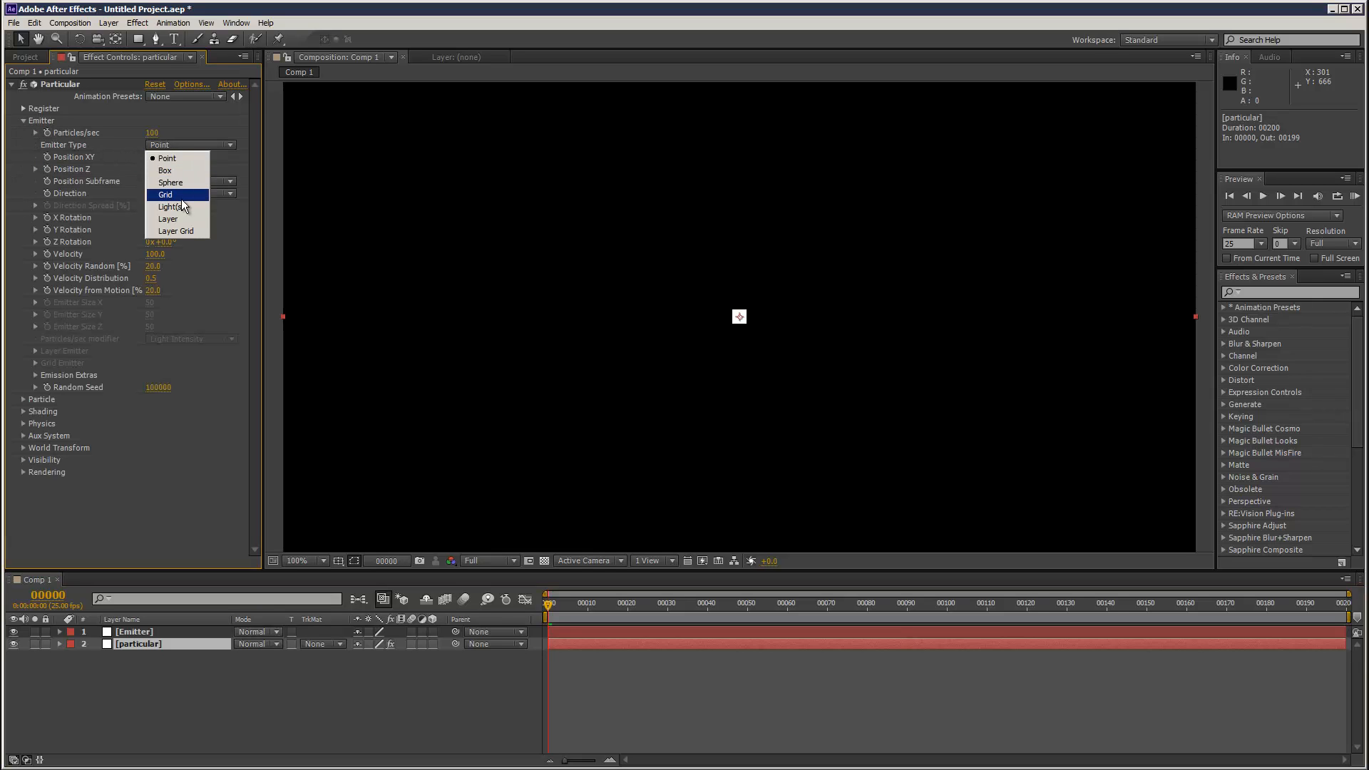
left_click(179, 219)
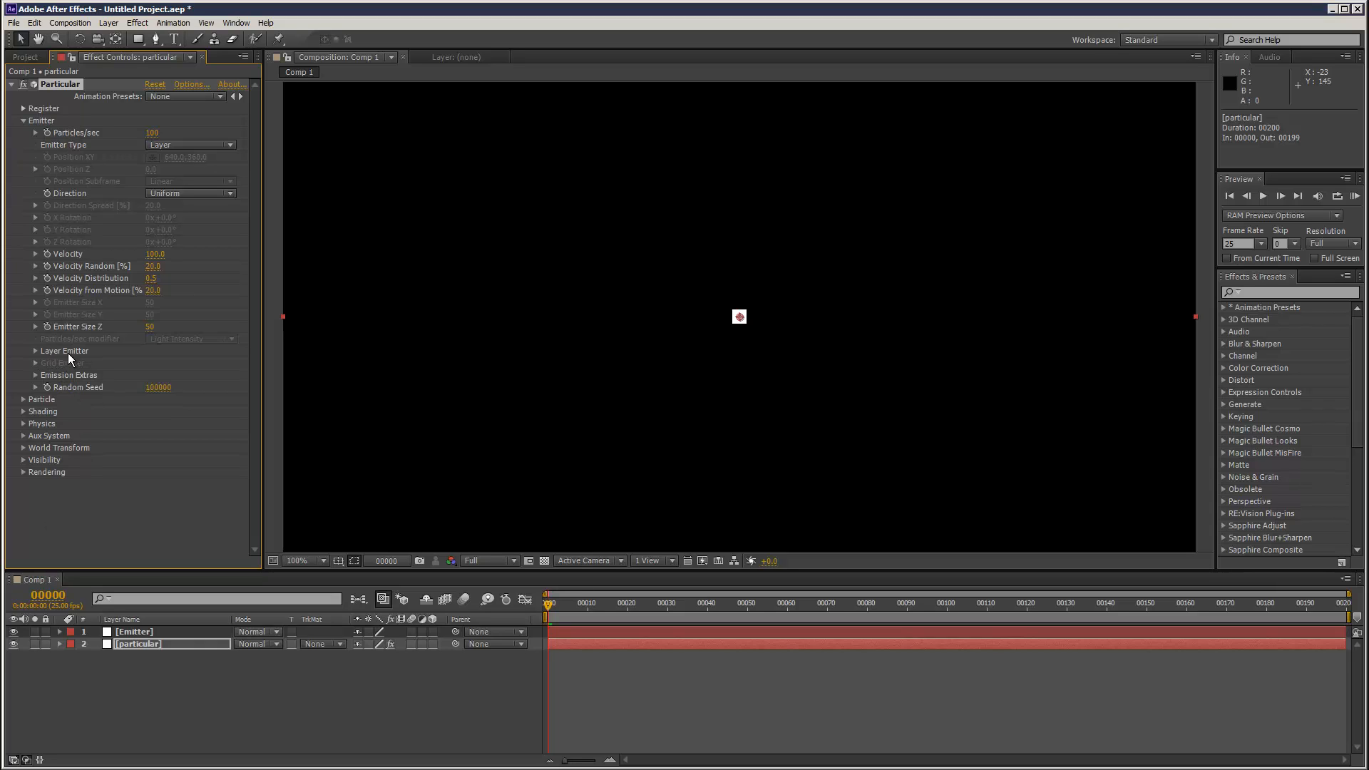
left_click(36, 350)
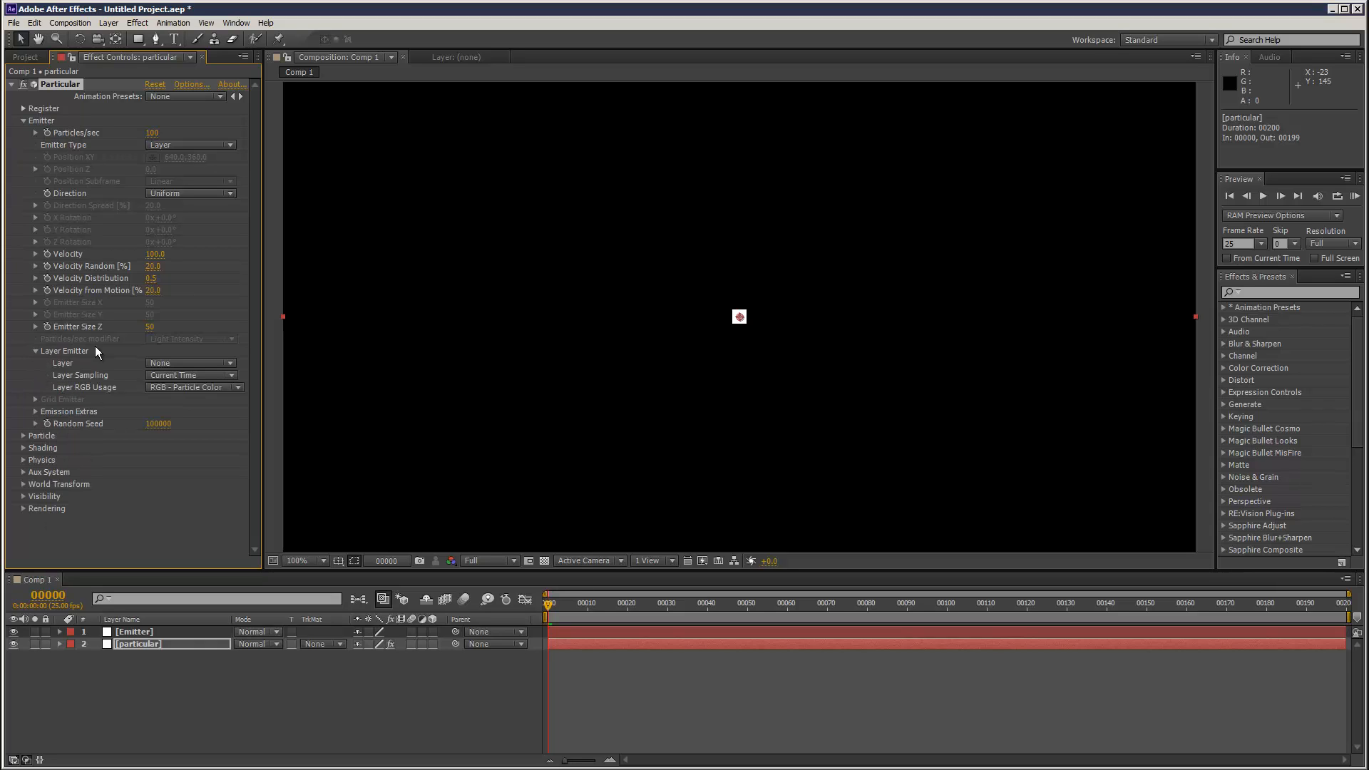
Try to assign the Emitter layer as the layer emitter while it is still 2D
left_click(167, 363)
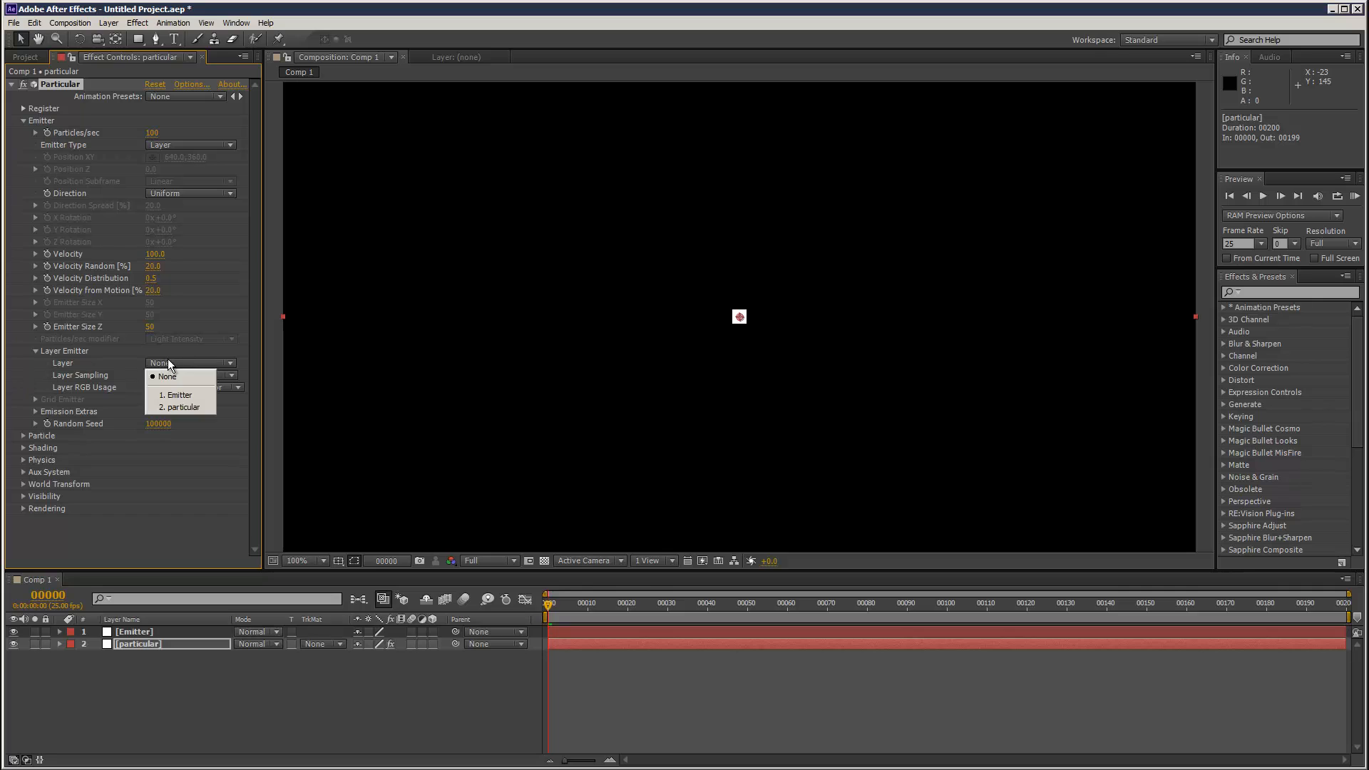
left_click(178, 394)
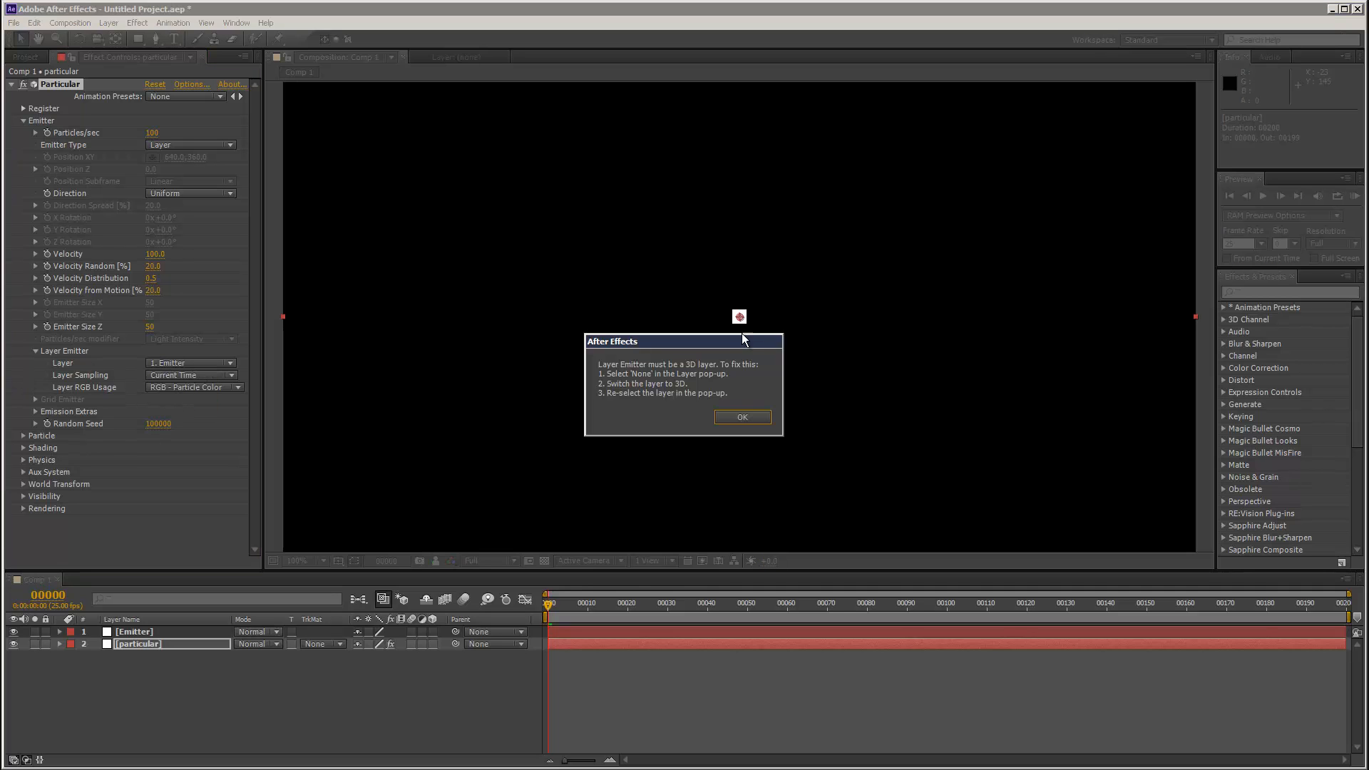
left_click(742, 418)
Make the Emitter layer 3D, reset the layer emitter source to None, and reassign it to Emitter
left_click(433, 632)
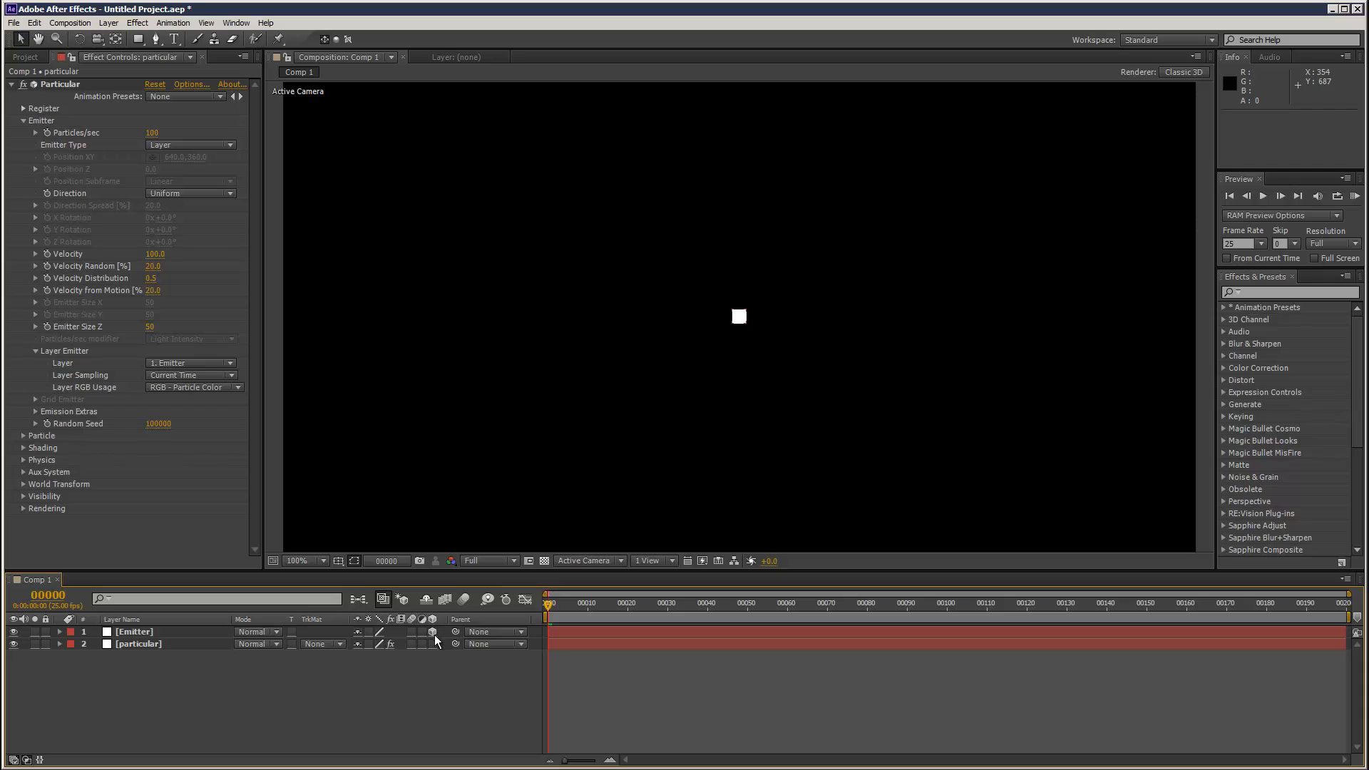
left_click(192, 365)
left_click(185, 376)
left_click(194, 363)
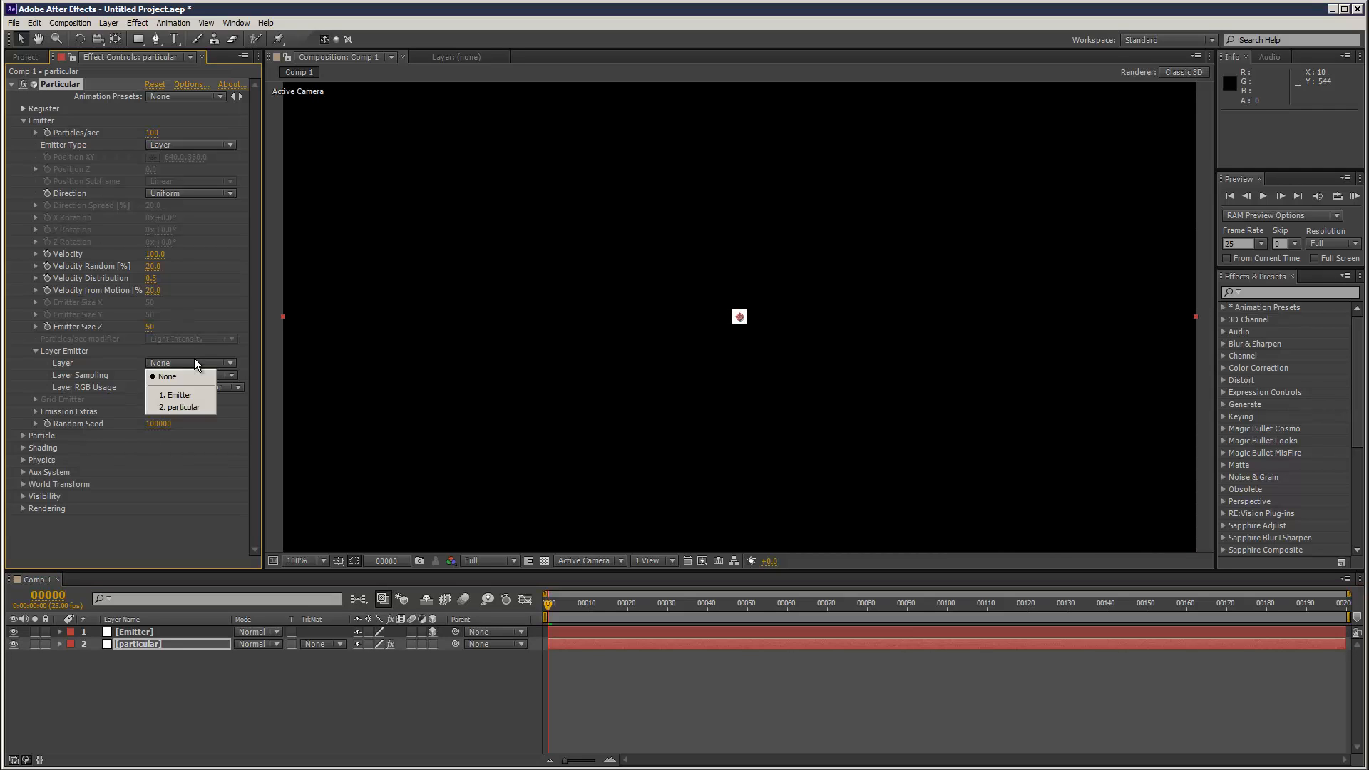
left_click(186, 394)
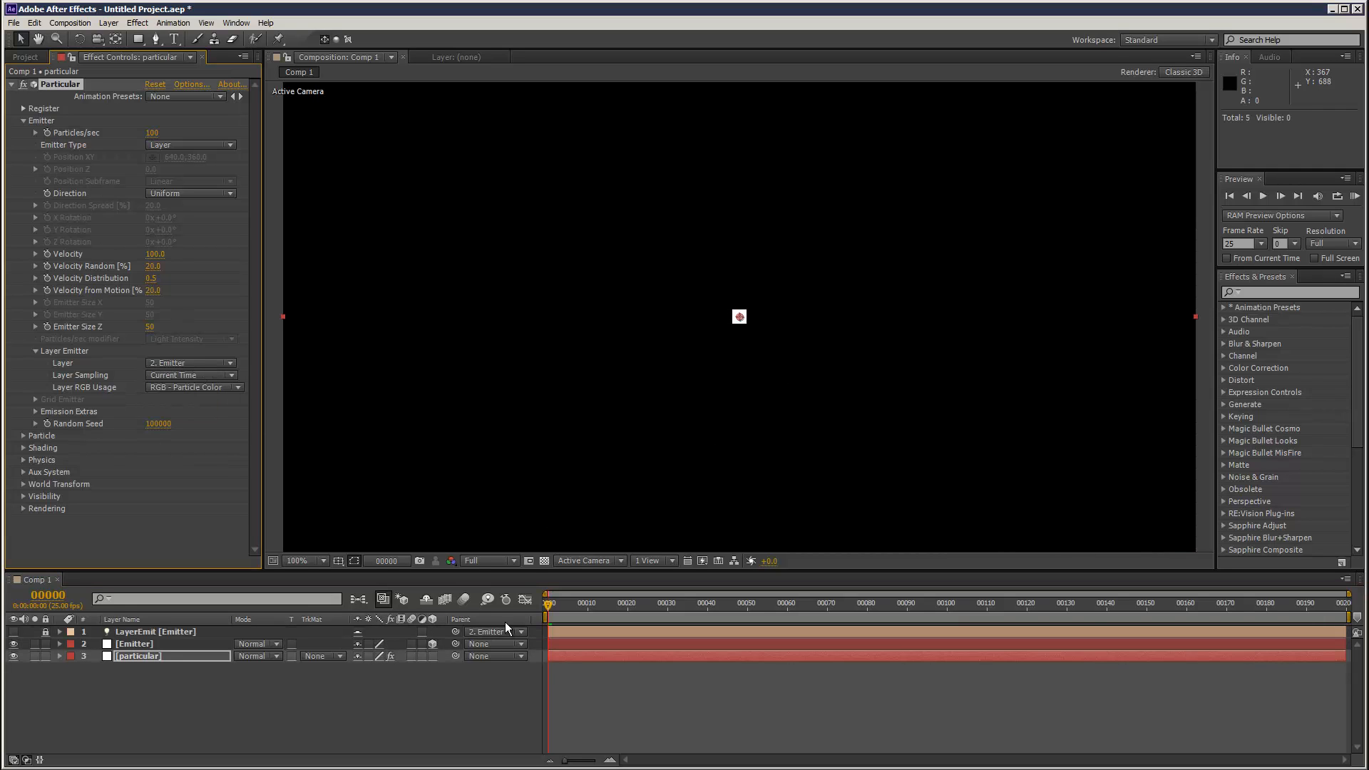
Scrub through the opening frames to check the particles coming from the Emitter layer
left_click(139, 643)
left_click_drag(571, 605, 515, 604)
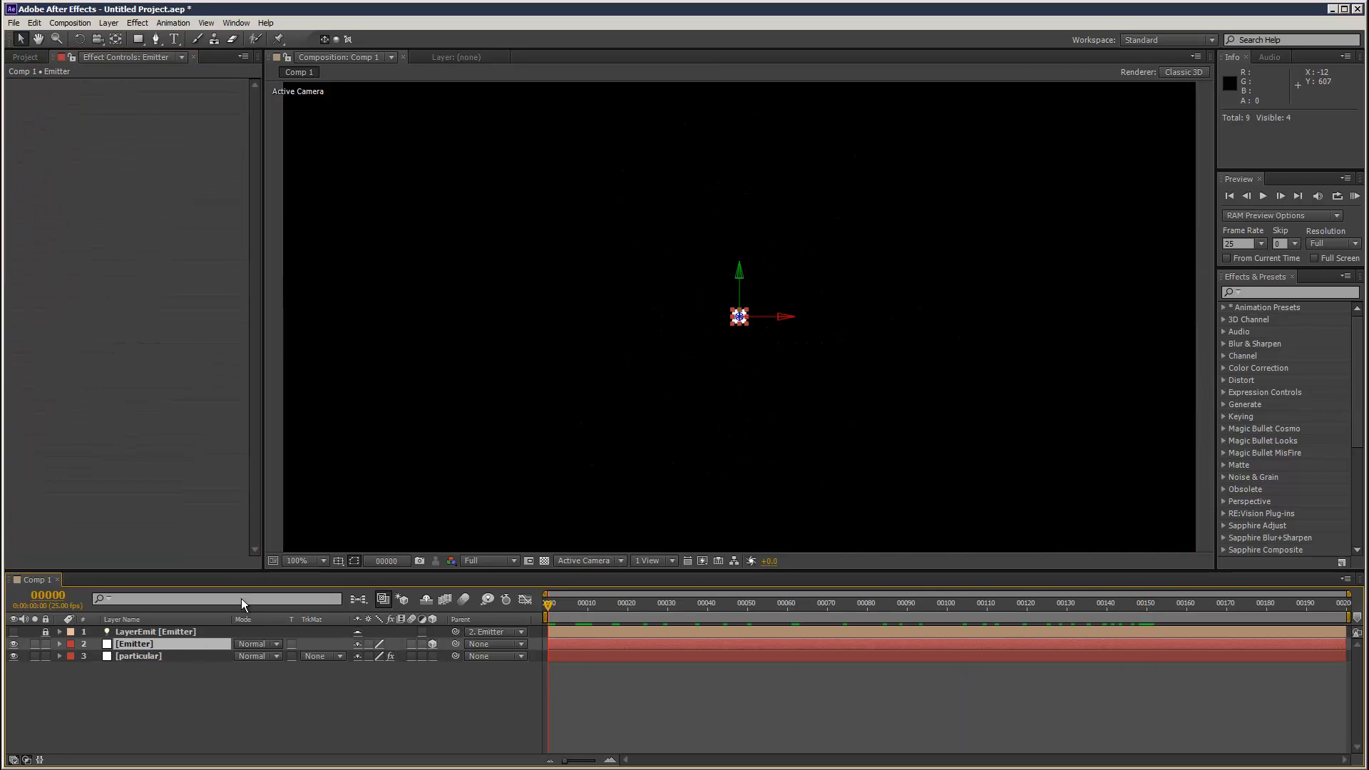
left_click_drag(569, 605, 425, 576)
left_click(528, 684)
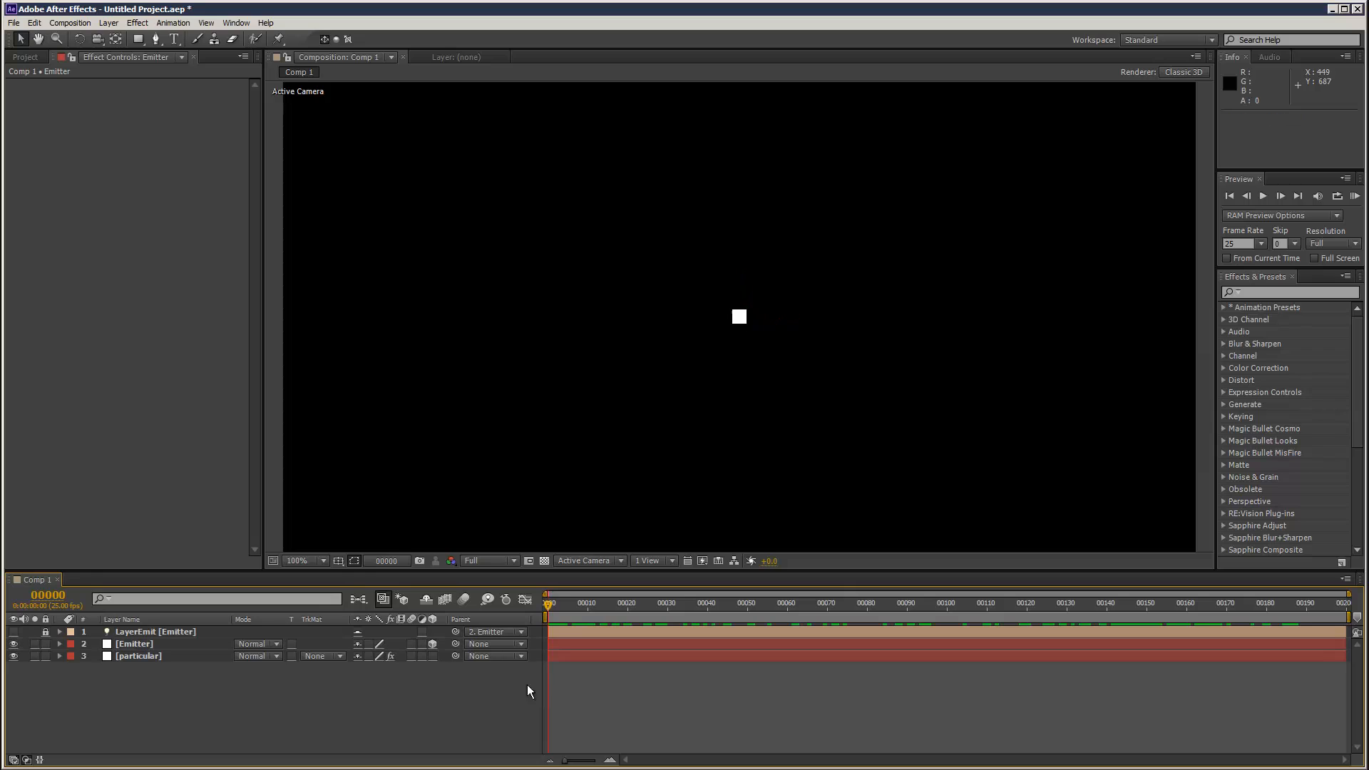
left_click(143, 645)
left_click(184, 656)
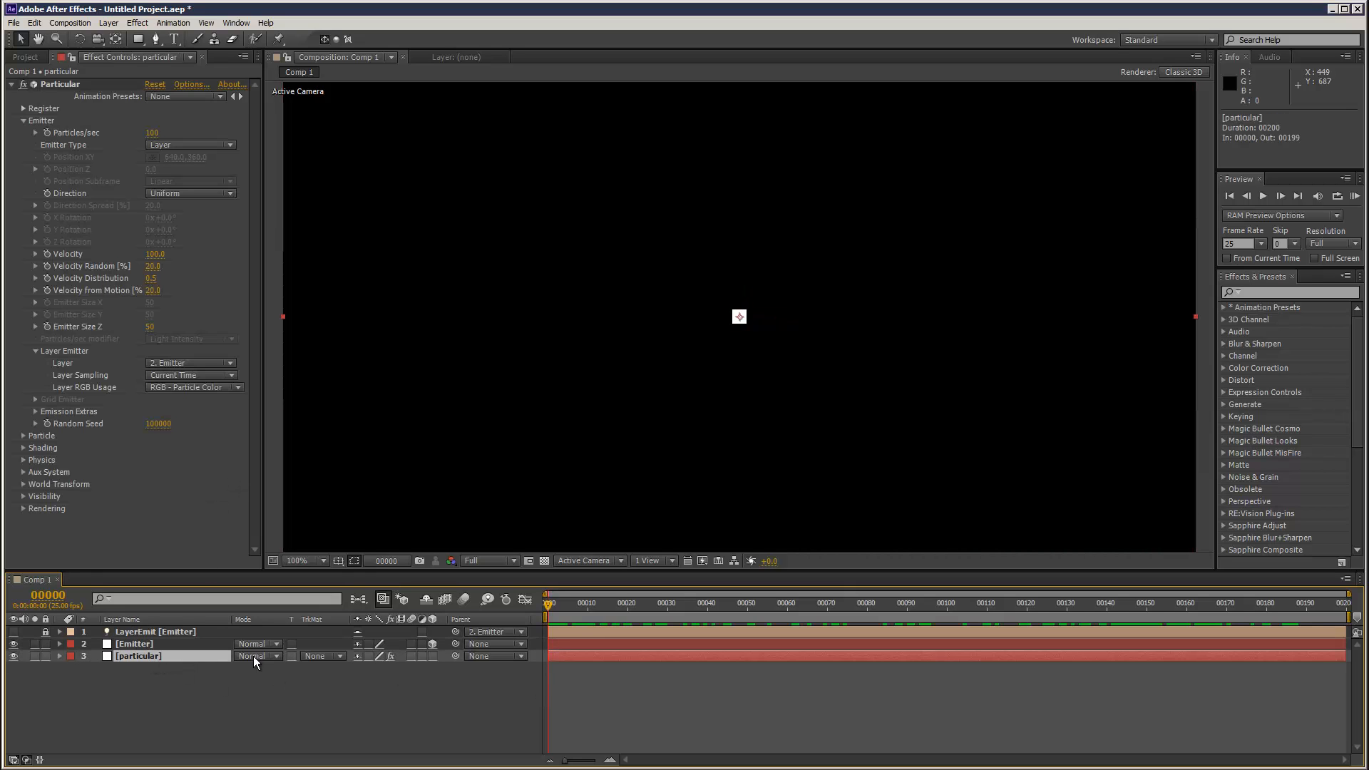
left_click_drag(563, 609, 443, 606)
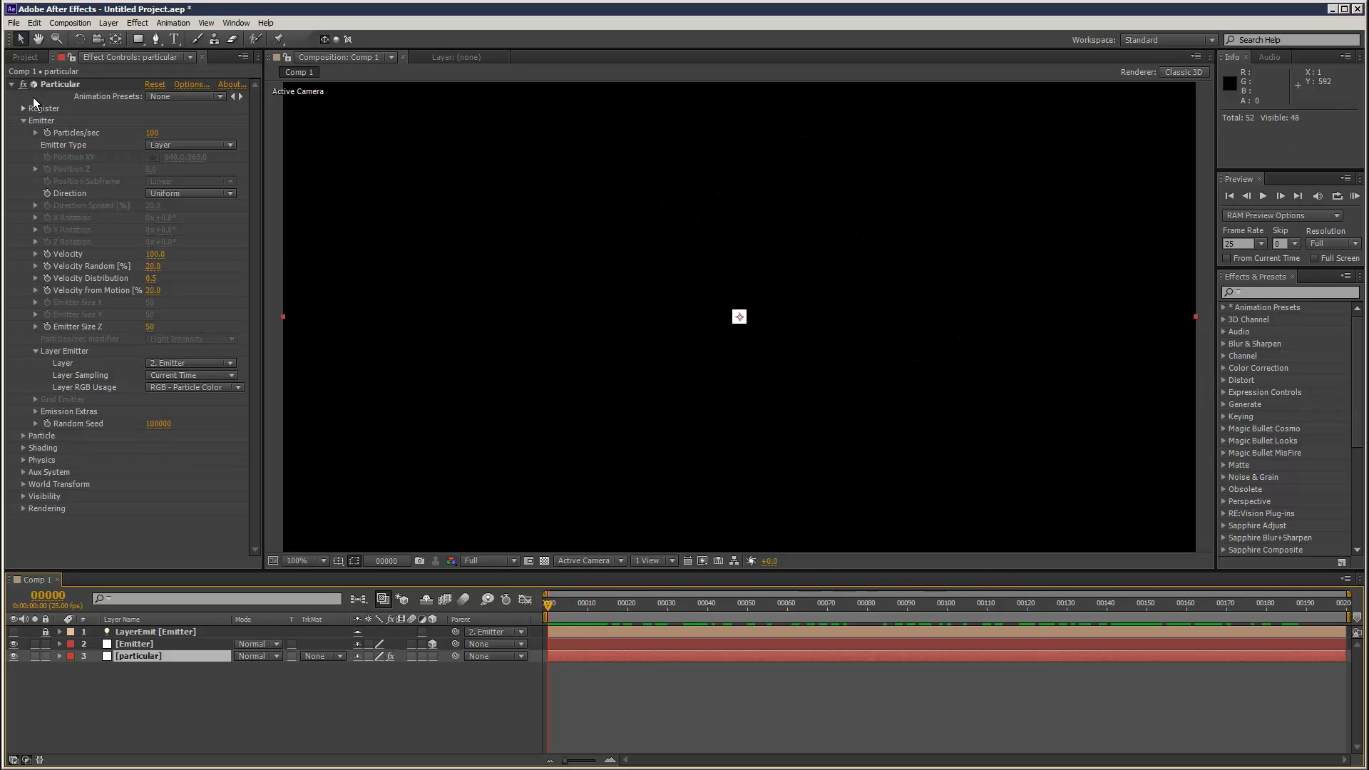
Add a new null object to the composition
left_click(109, 23)
mouse_move(178, 37)
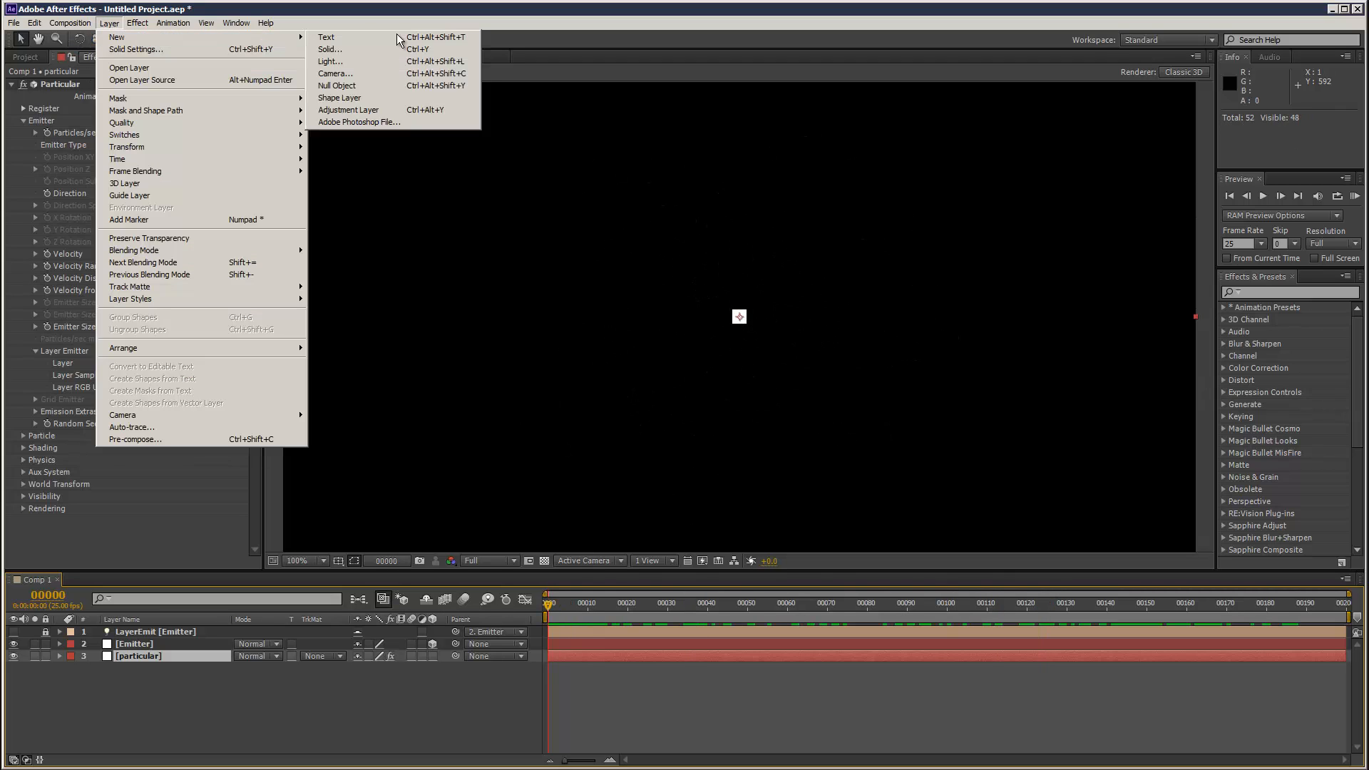
left_click(378, 87)
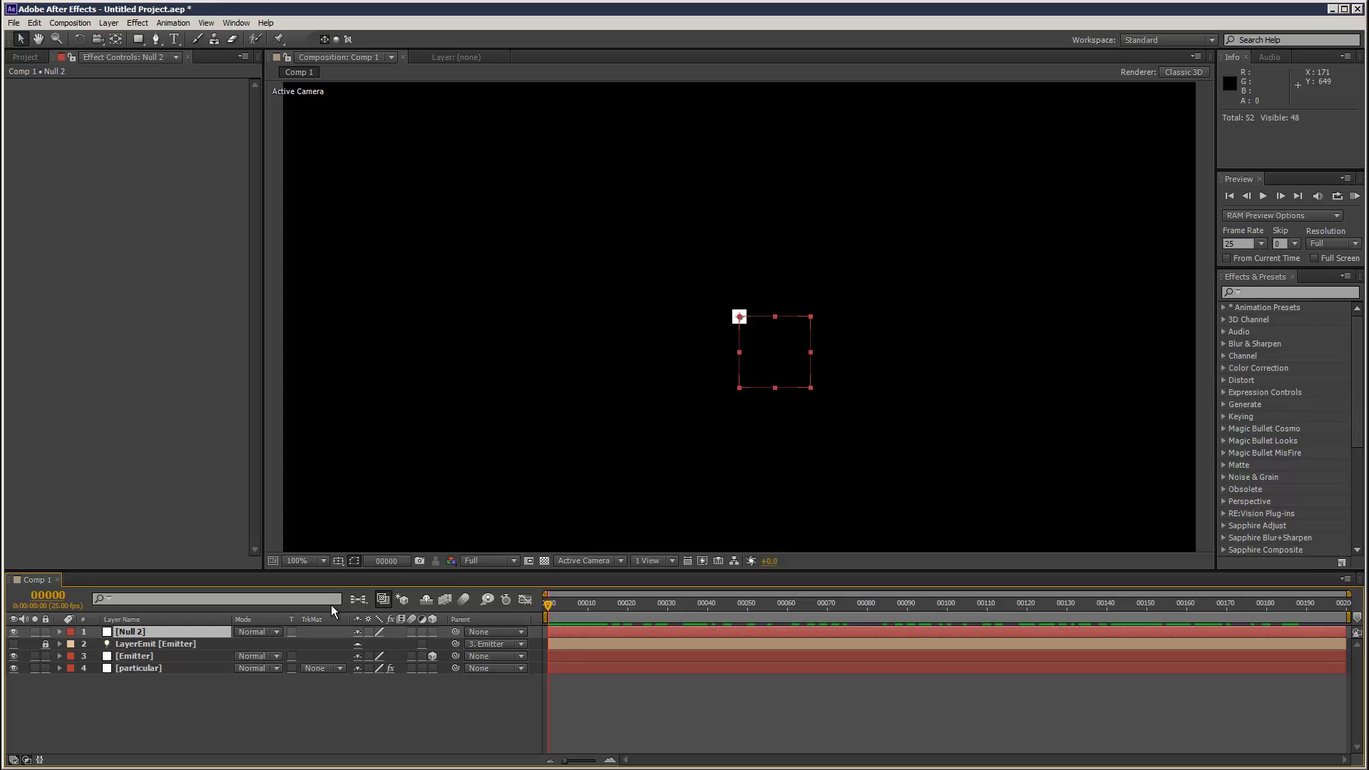
Rename the new null layer as centreNull
key("Return")
type("centr")
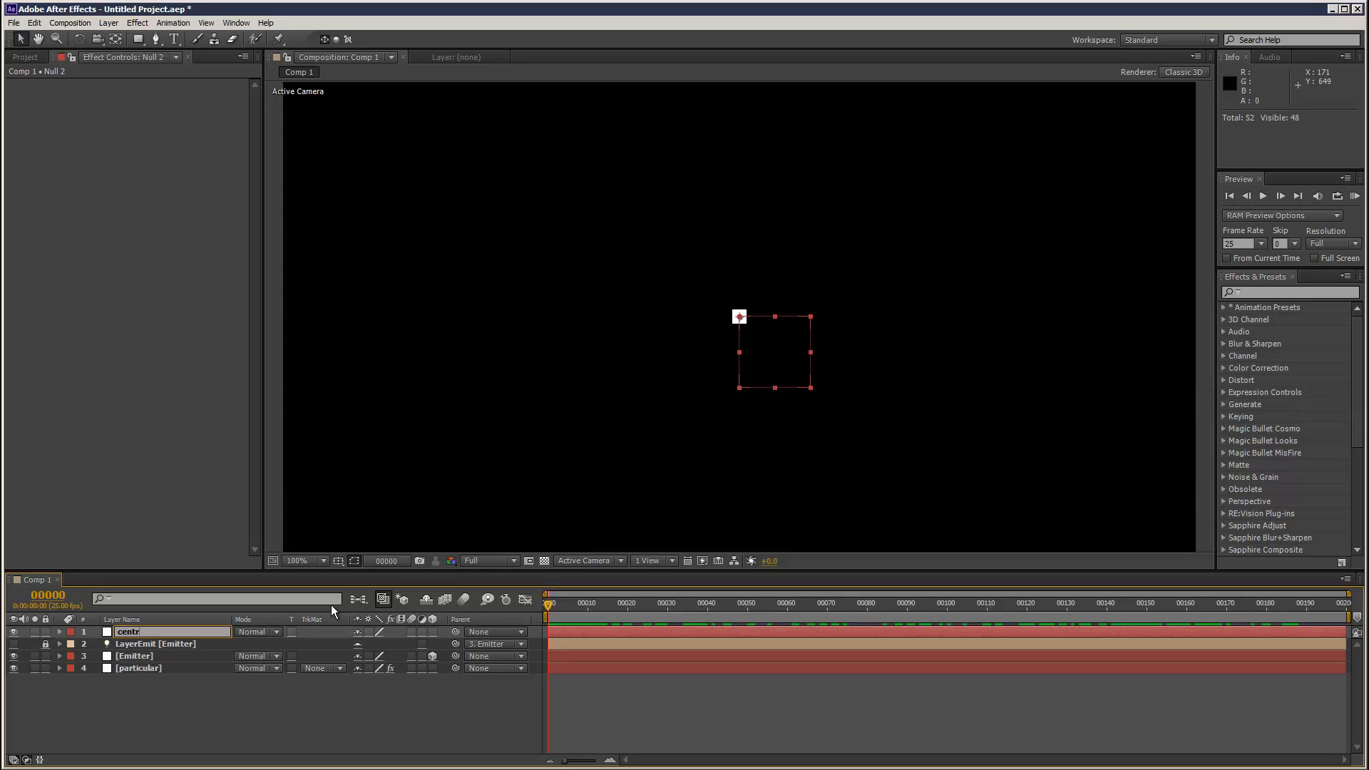
type("eNull")
key("Return")
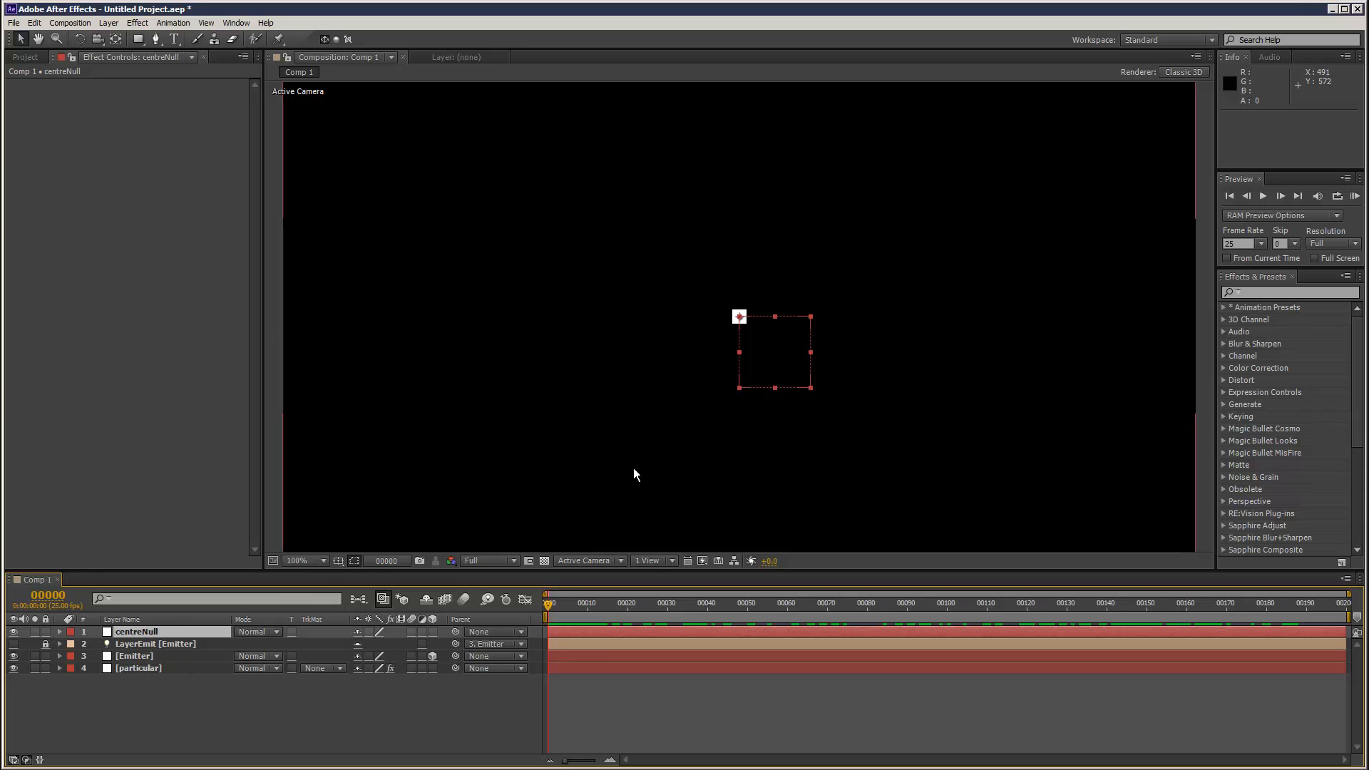
Show the title/action safe guides, raise the Emitter layer vertically to the upper title-safe line at Y 72, and scrub the opening frames
left_click(354, 561)
left_click(361, 570)
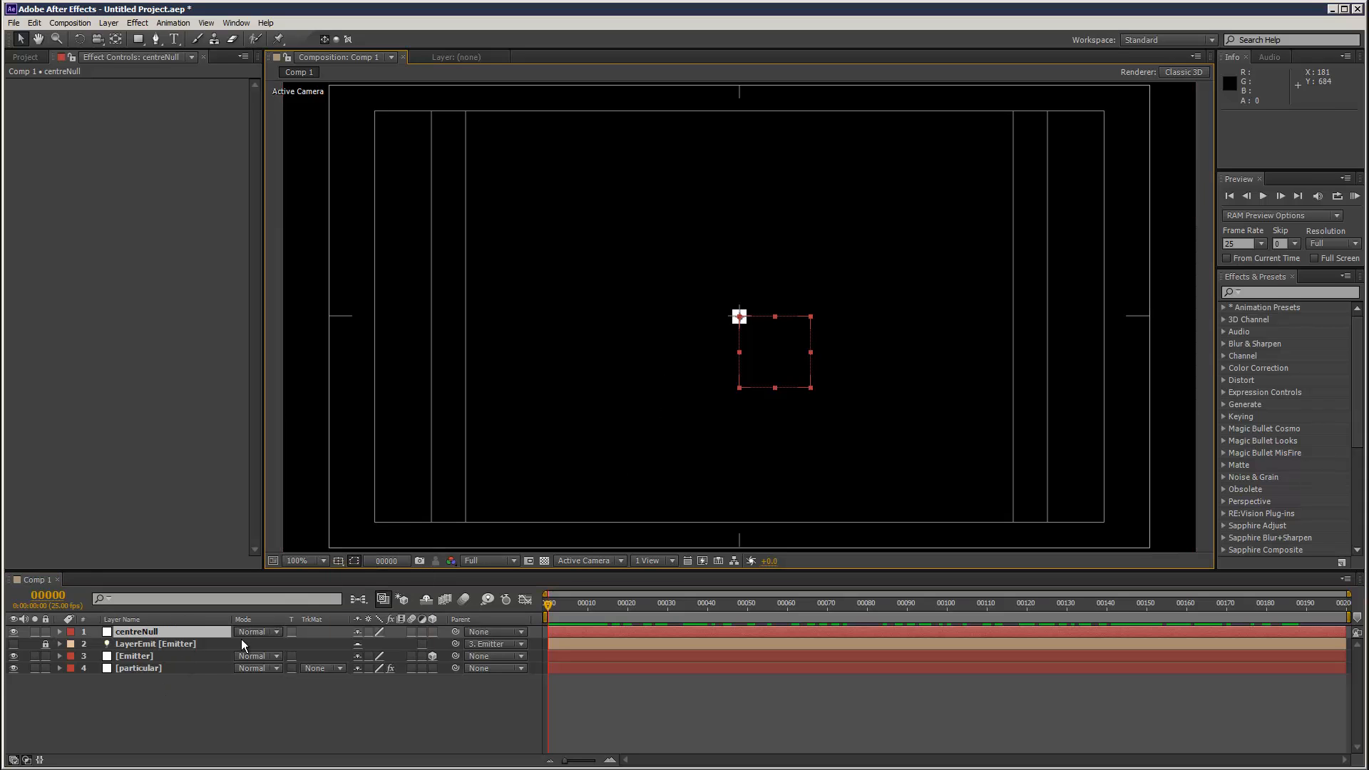
left_click(182, 656)
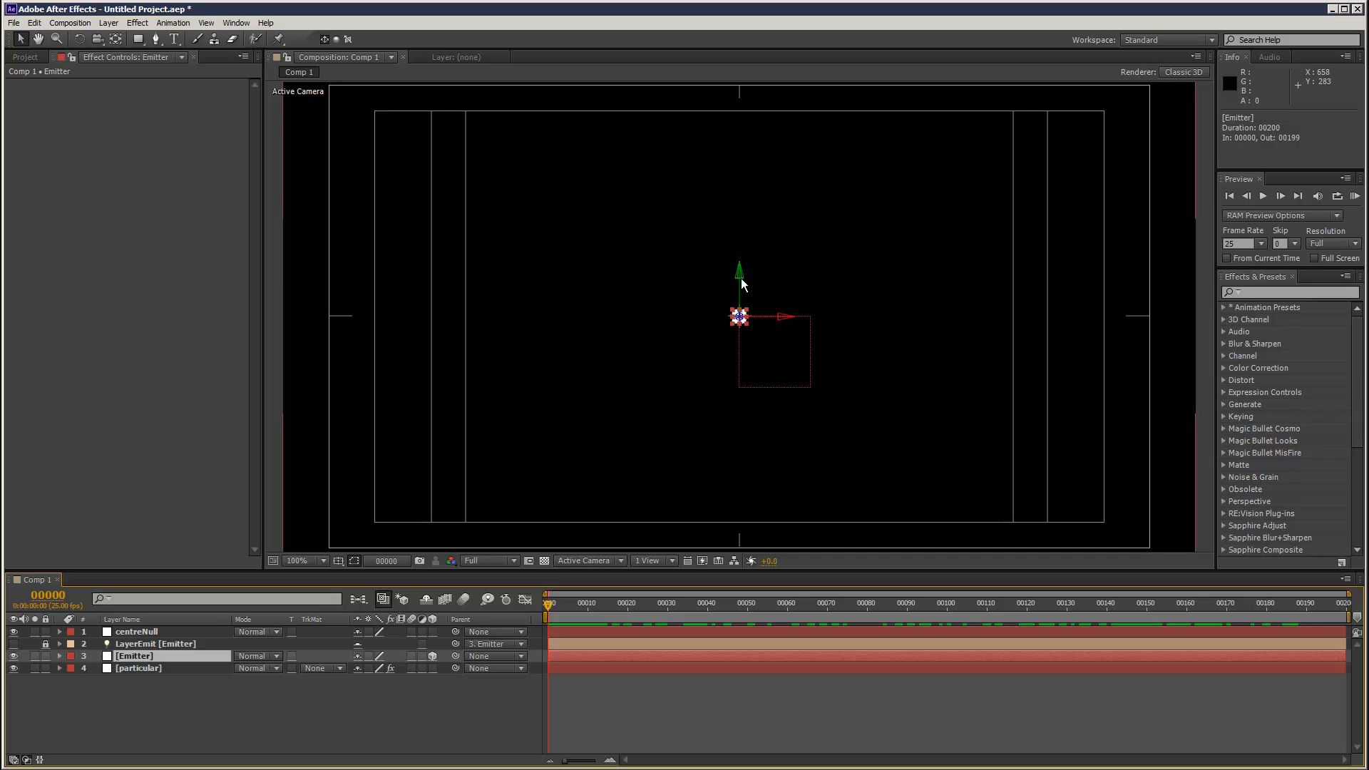
left_click_drag(739, 289, 756, 87)
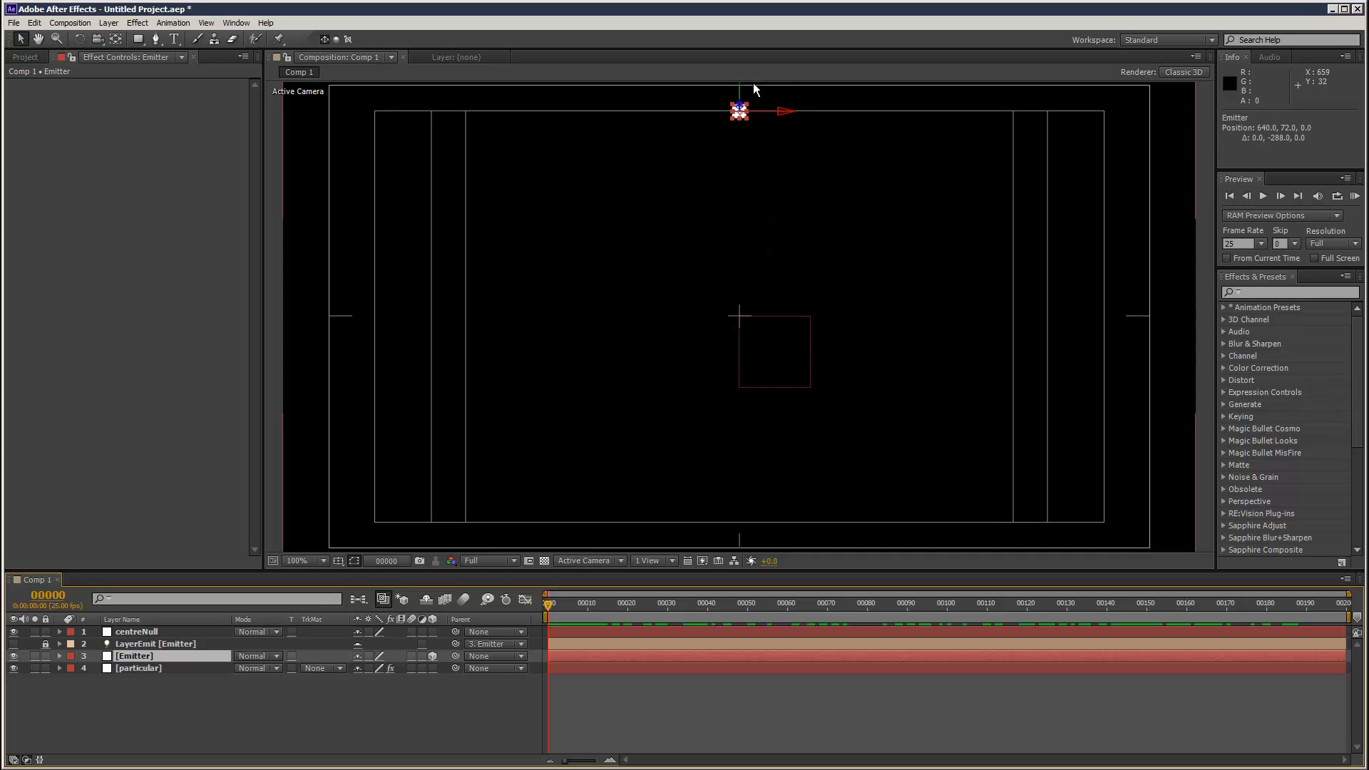
left_click(662, 687)
left_click_drag(570, 605, 482, 545)
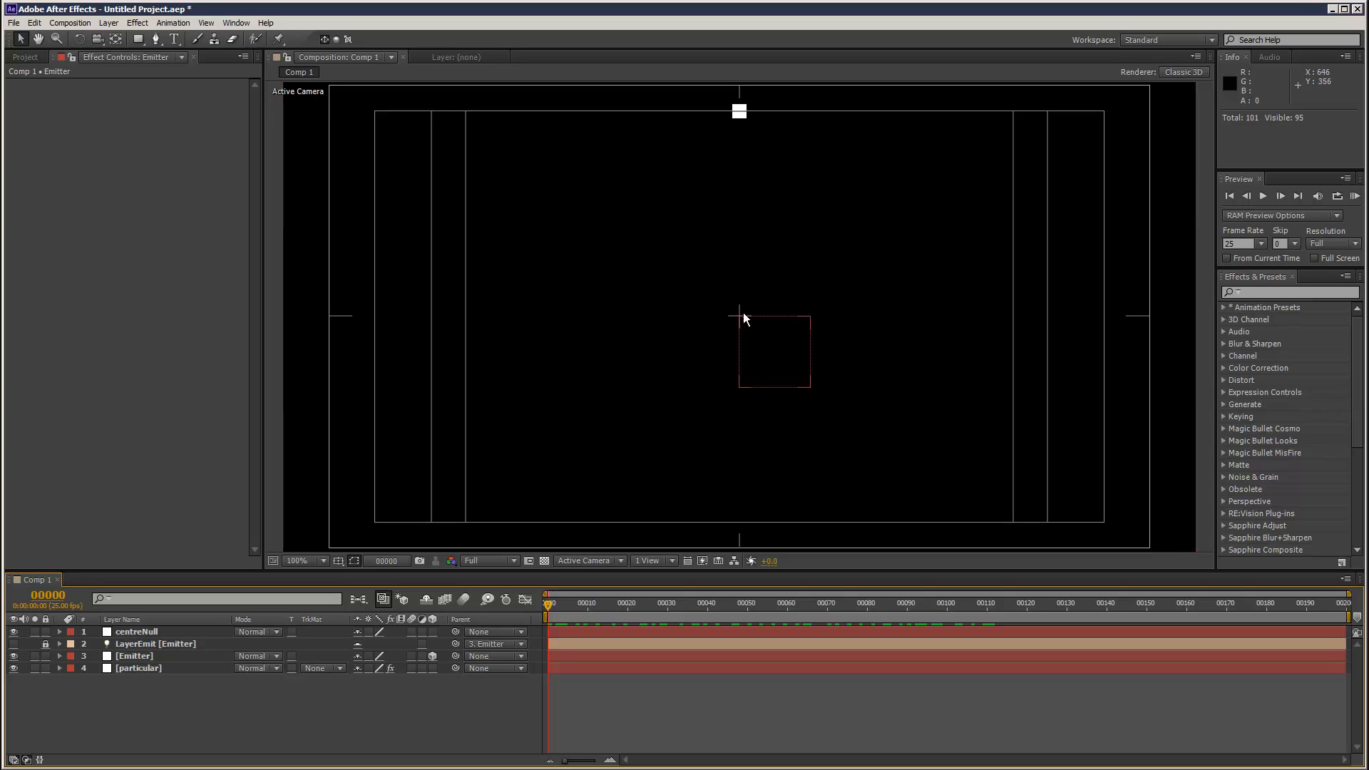
Add a rotation keyframe to the centreNull layer at frame 0
left_click(180, 631)
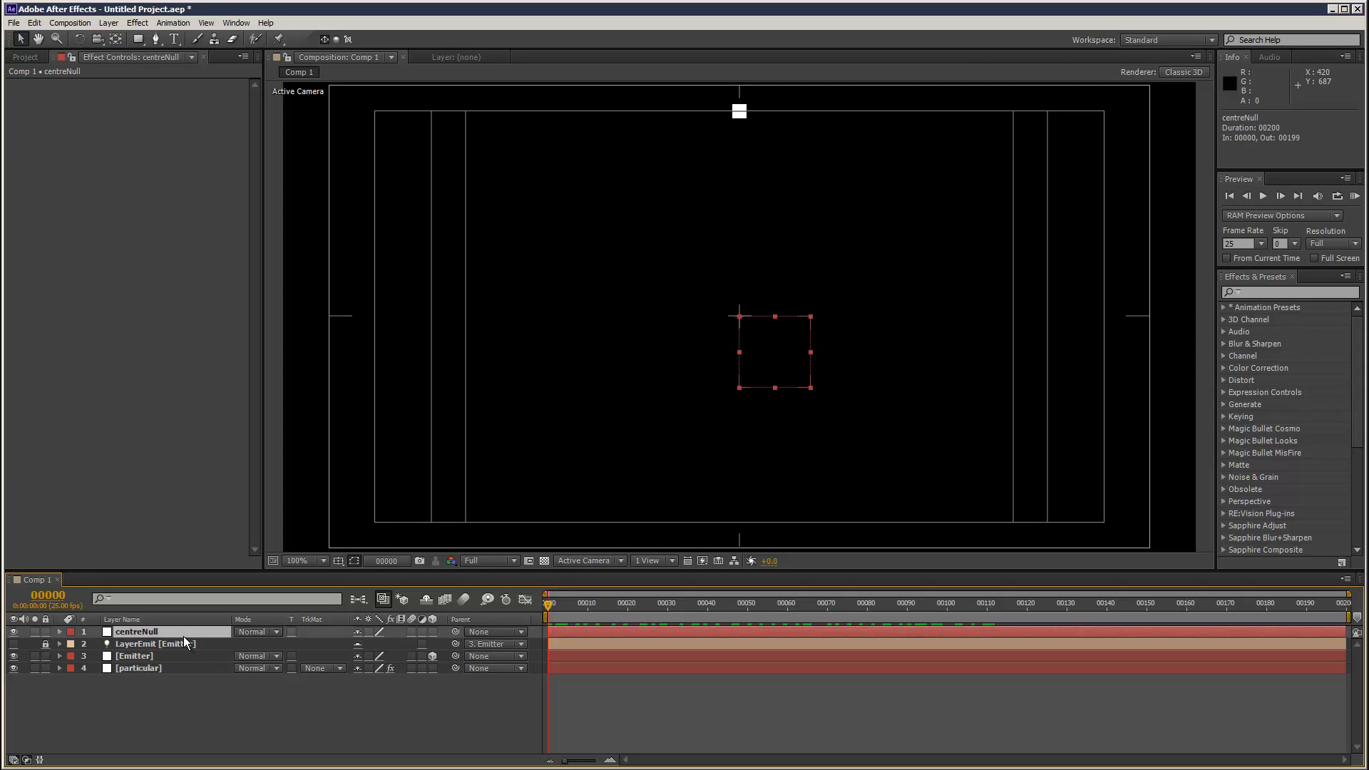
key("r")
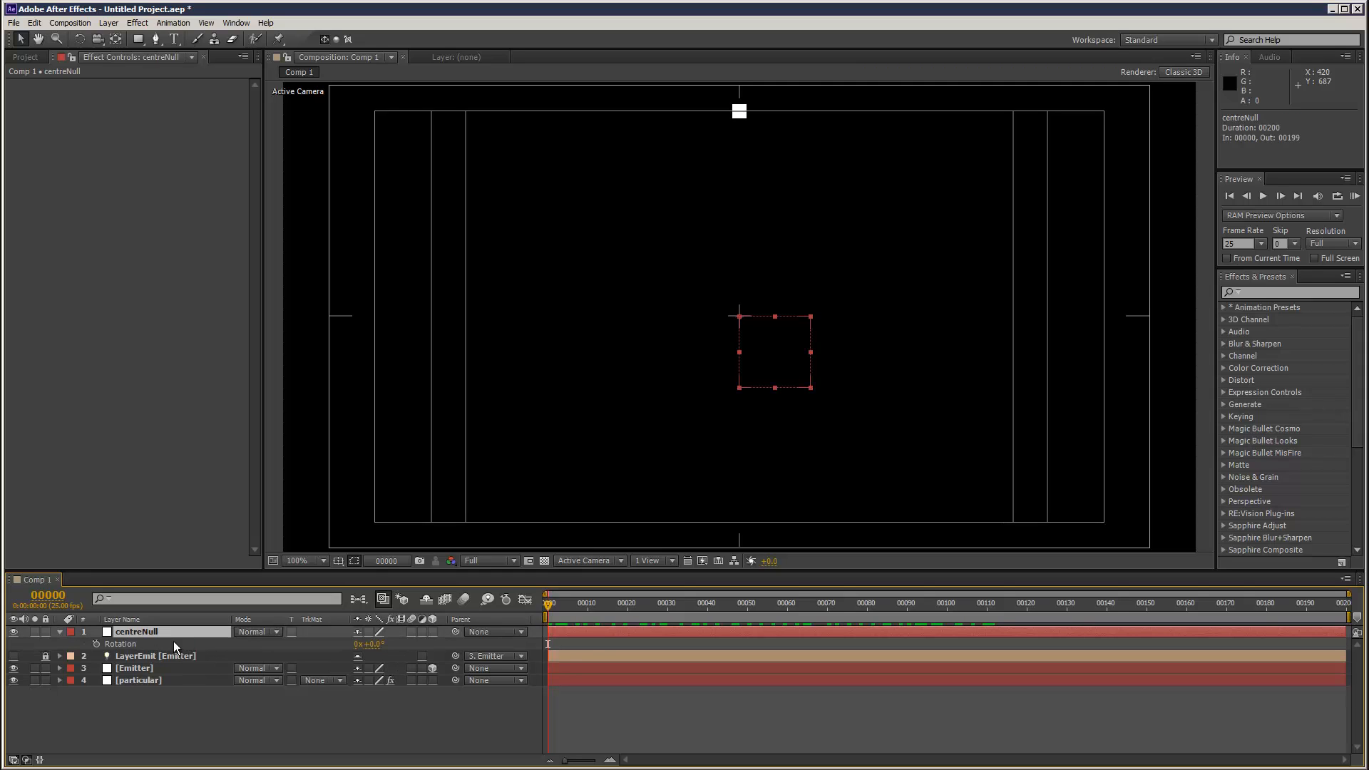
left_click(96, 644)
left_click_drag(568, 604, 1343, 605)
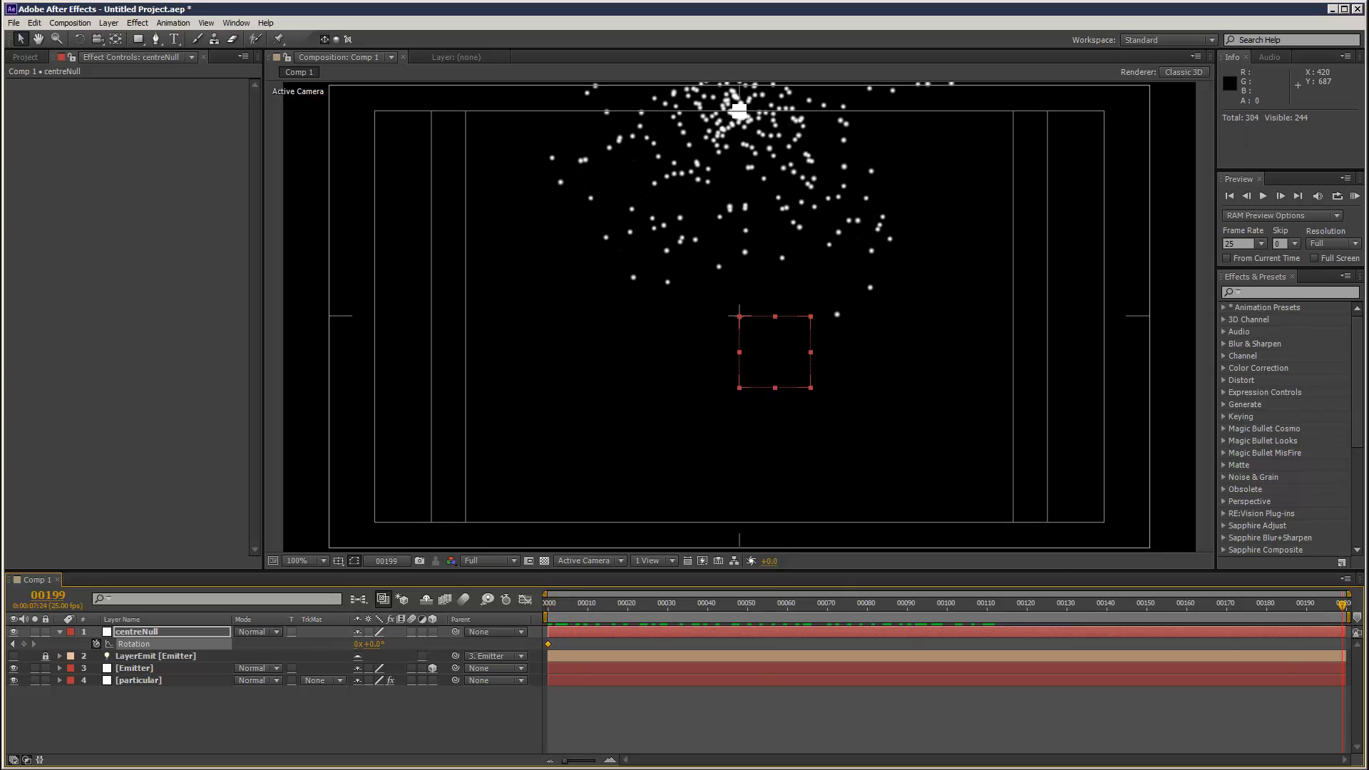
left_click_drag(381, 643, 460, 646)
key("Home")
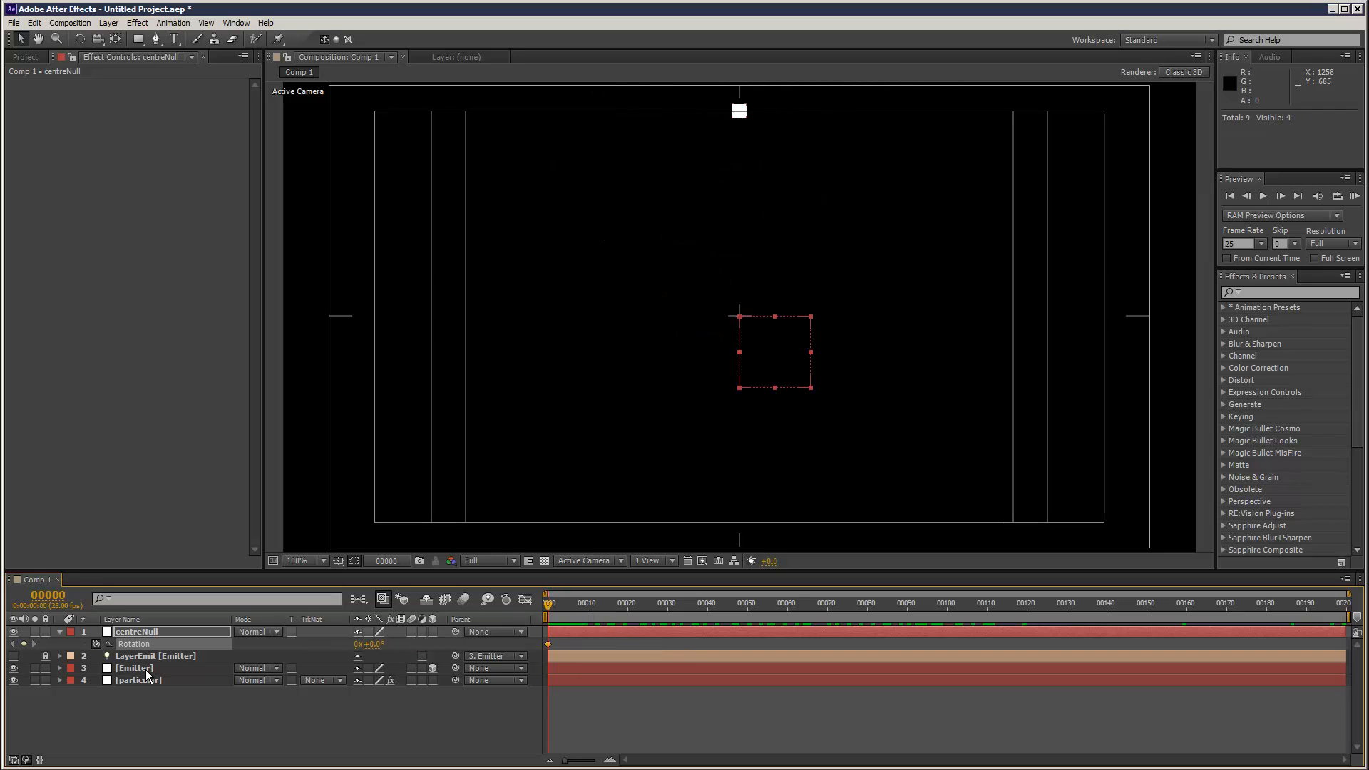
Parent the Emitter layer to centreNull and test the link with a trial rotation of the null, undoing that rotation
left_click(147, 670)
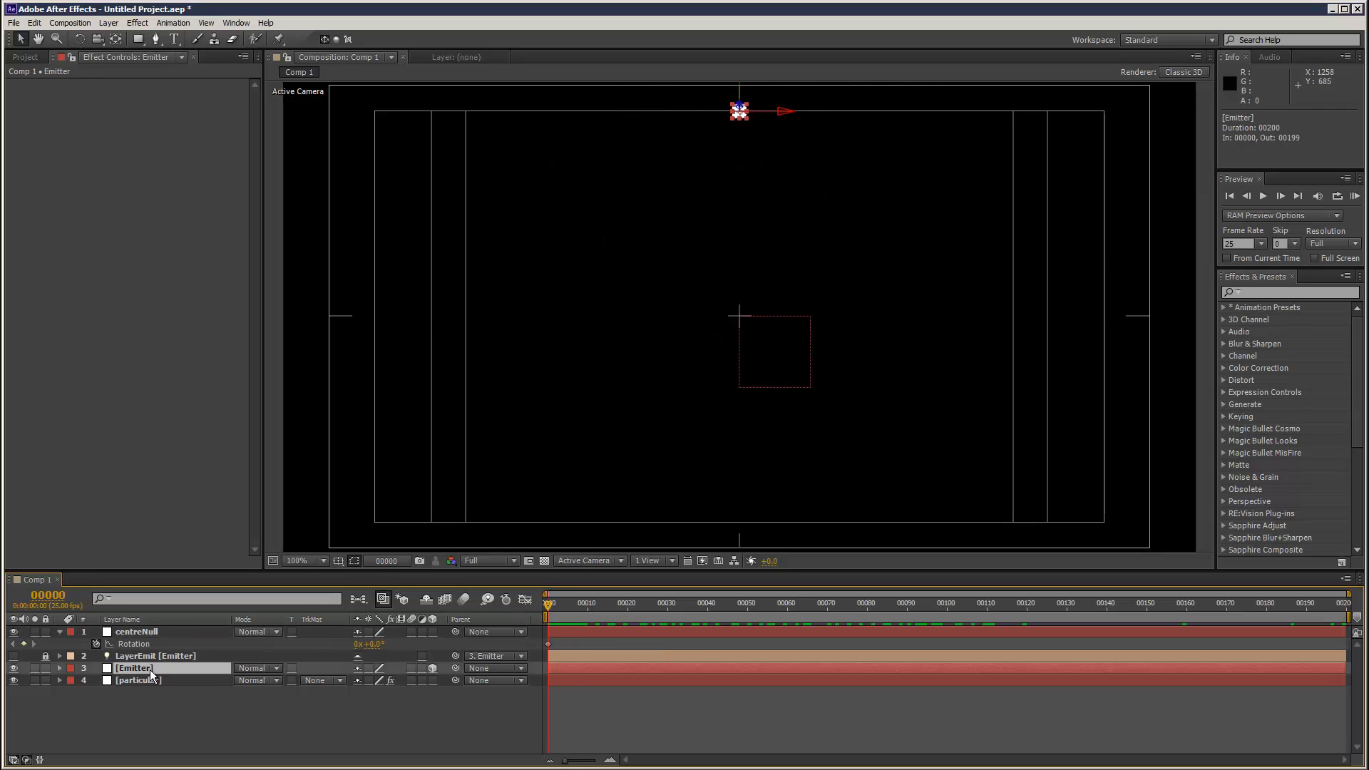
left_click(490, 667)
left_click(507, 699)
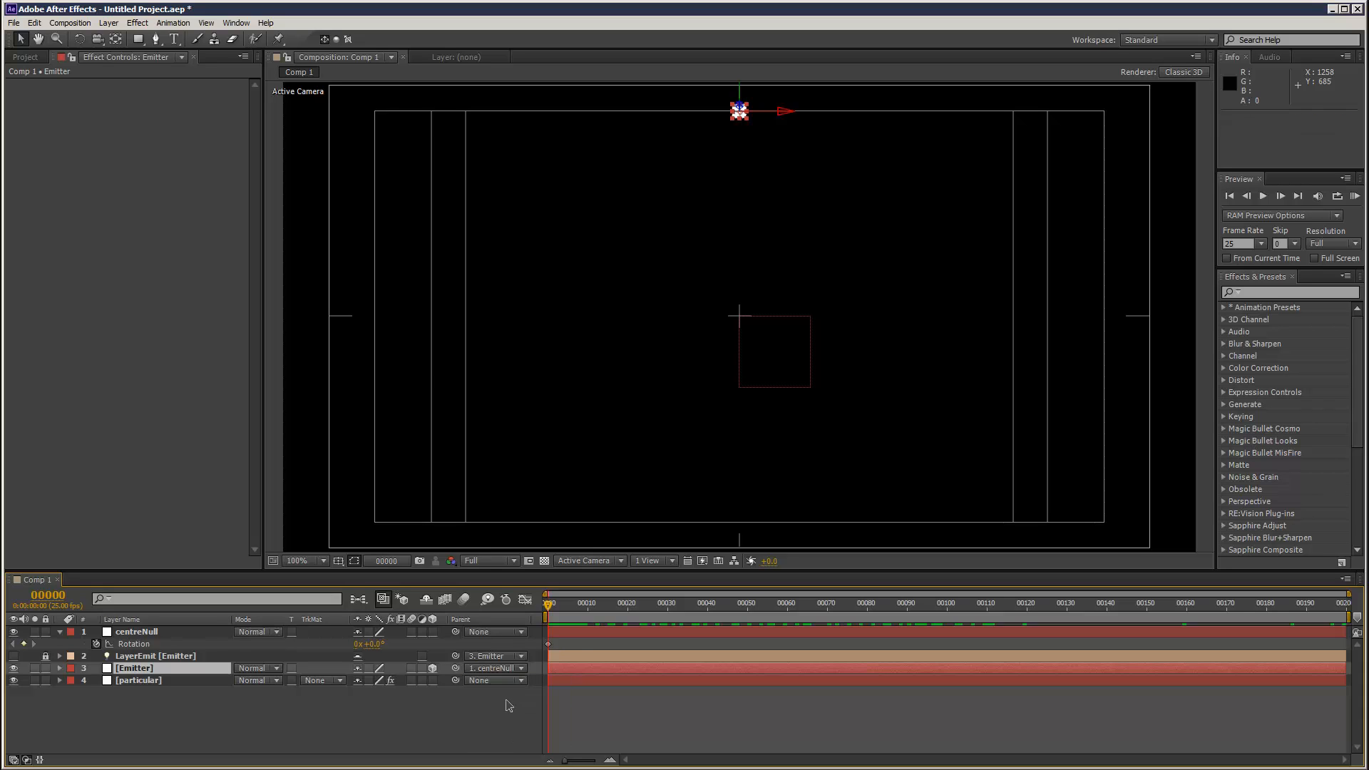
left_click(174, 631)
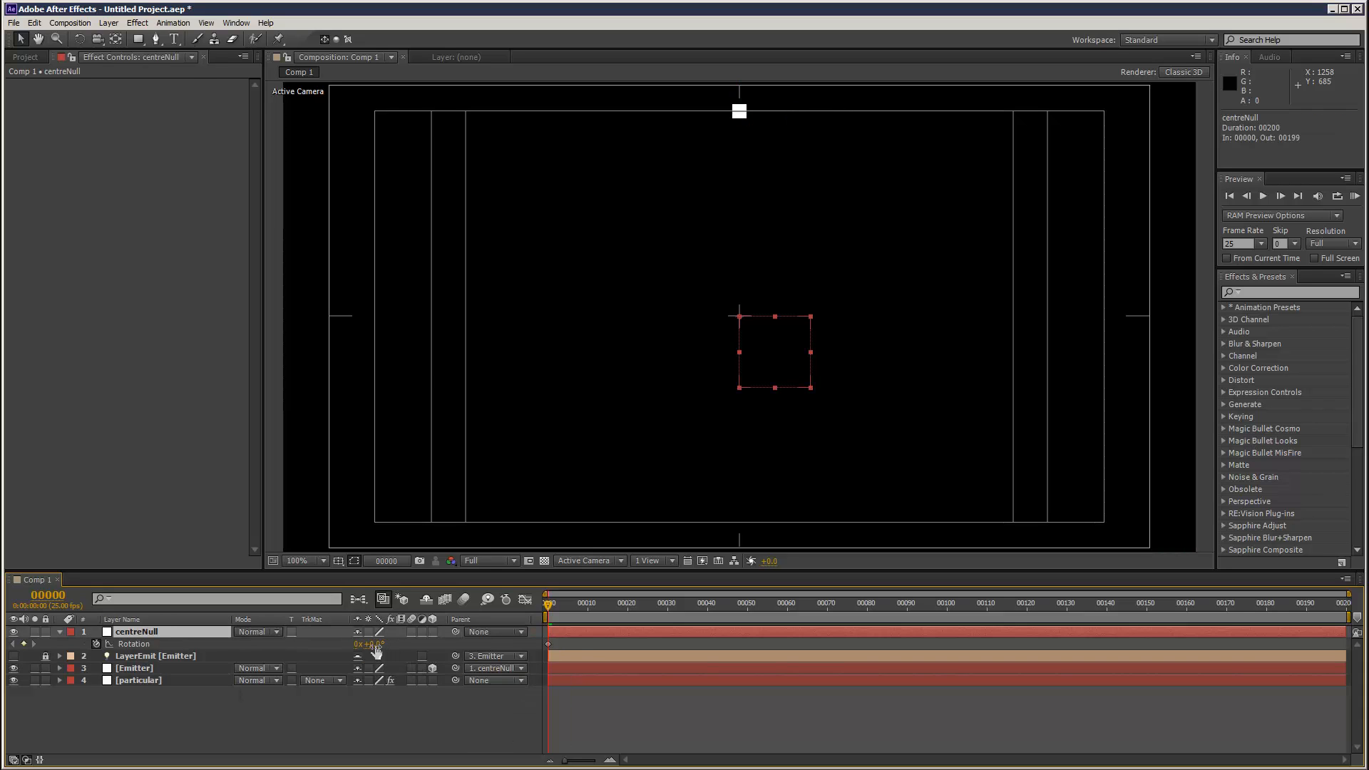
mouse_move(377, 651)
left_mouse_down()
mouse_move(407, 651)
mouse_move(367, 651)
mouse_move(391, 651)
left_mouse_up()
key("ctrl+z")
Set centreNull's rotation to 4 full revolutions at the last frame, 199, and scrub the timeline to check the circling emitter
key("End")
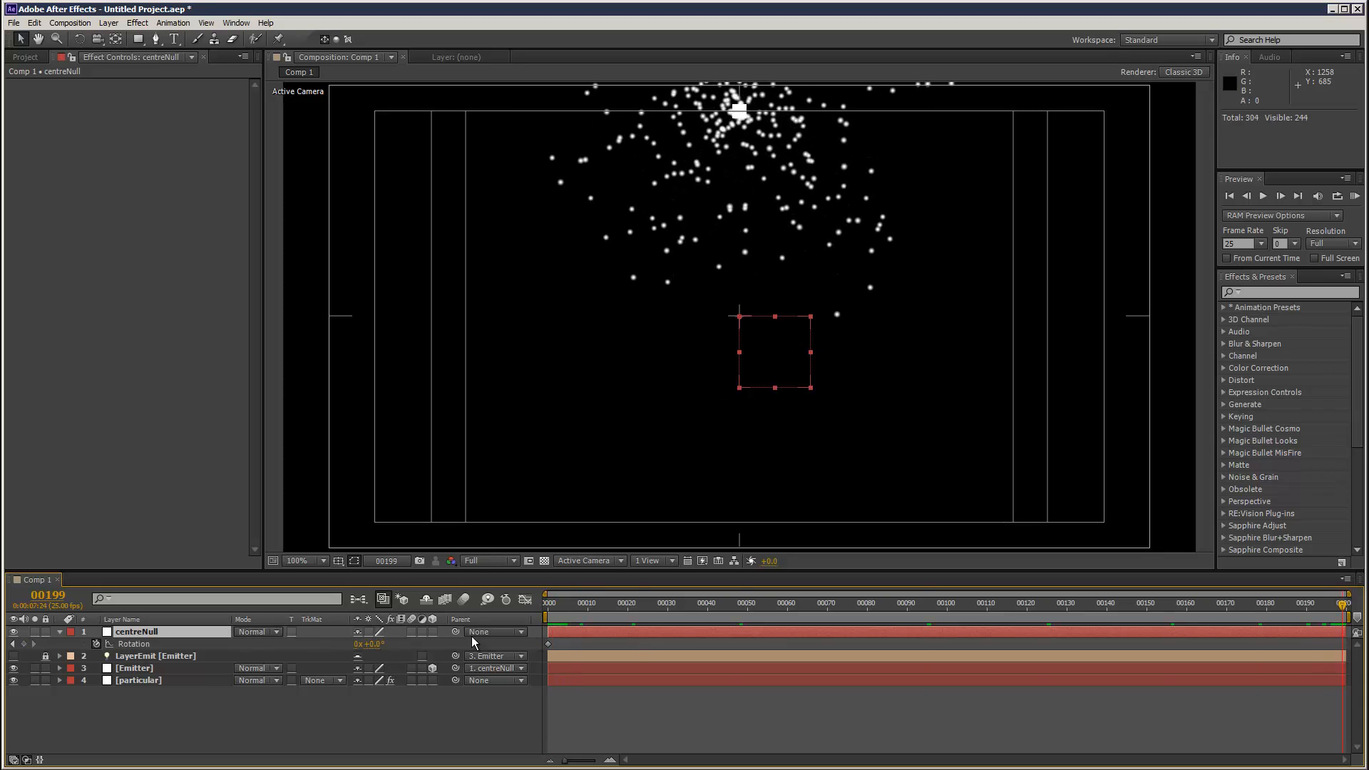
left_click(359, 644)
type("4")
key("Return")
left_click_drag(796, 605, 634, 590)
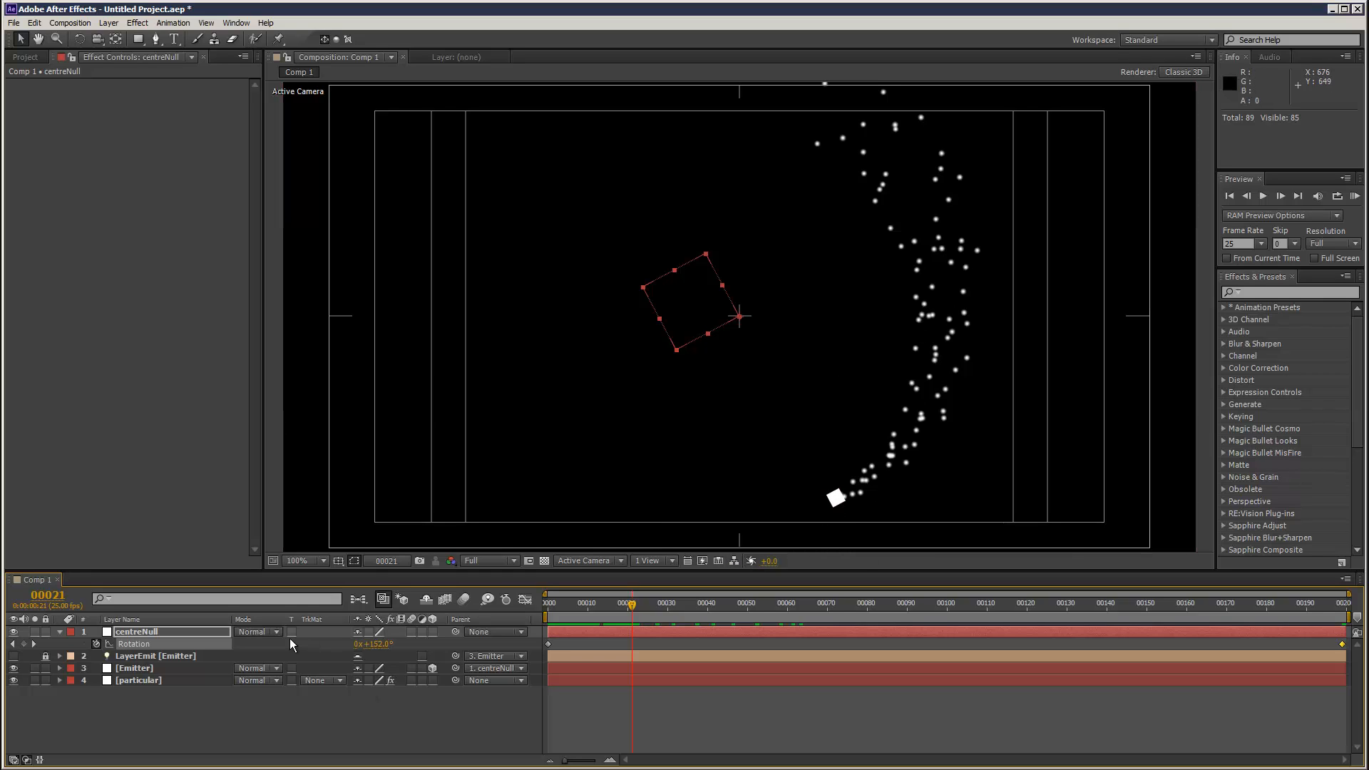
left_click(195, 633)
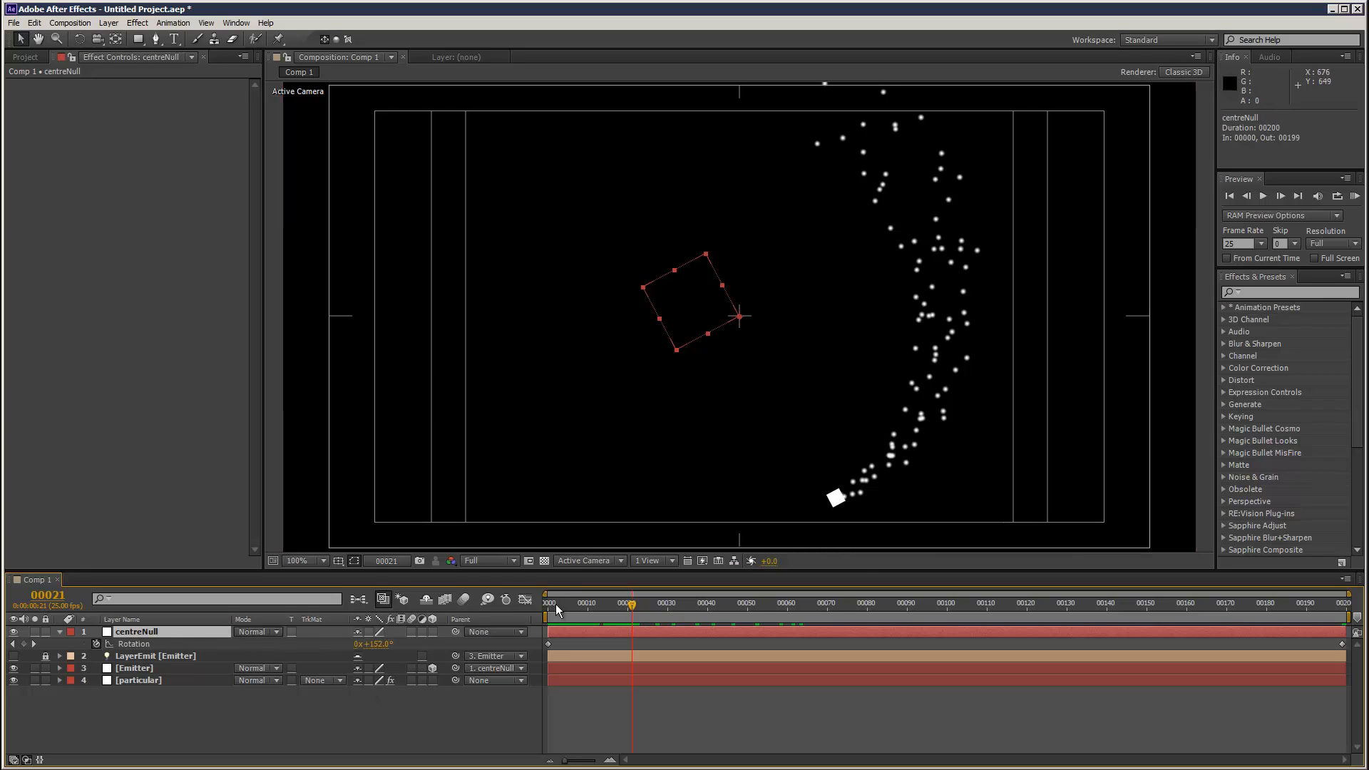
left_click_drag(555, 604, 871, 592)
Hide the title/action safe guides and the Emitter layer, and RAM preview the circling particles
left_click(338, 560)
left_click(367, 574)
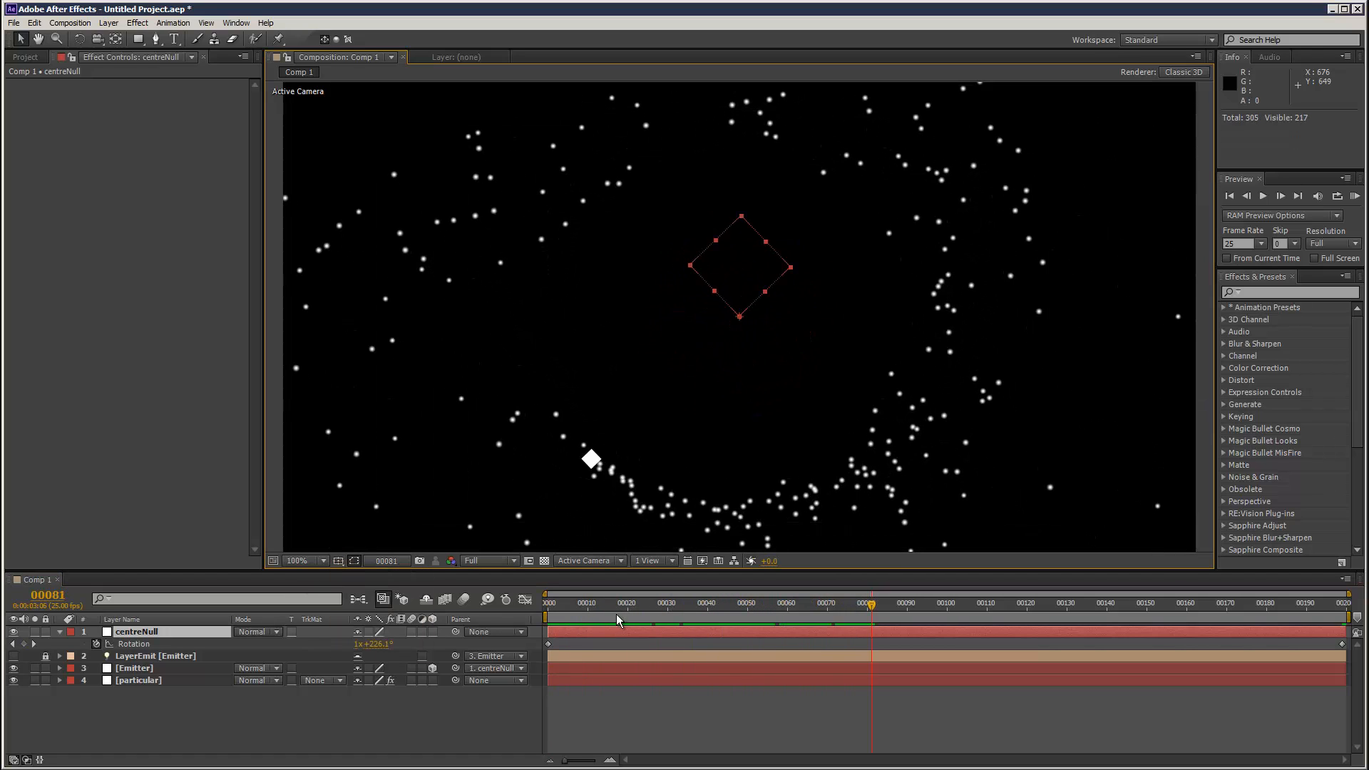
left_click_drag(616, 614, 999, 573)
left_click(1354, 198)
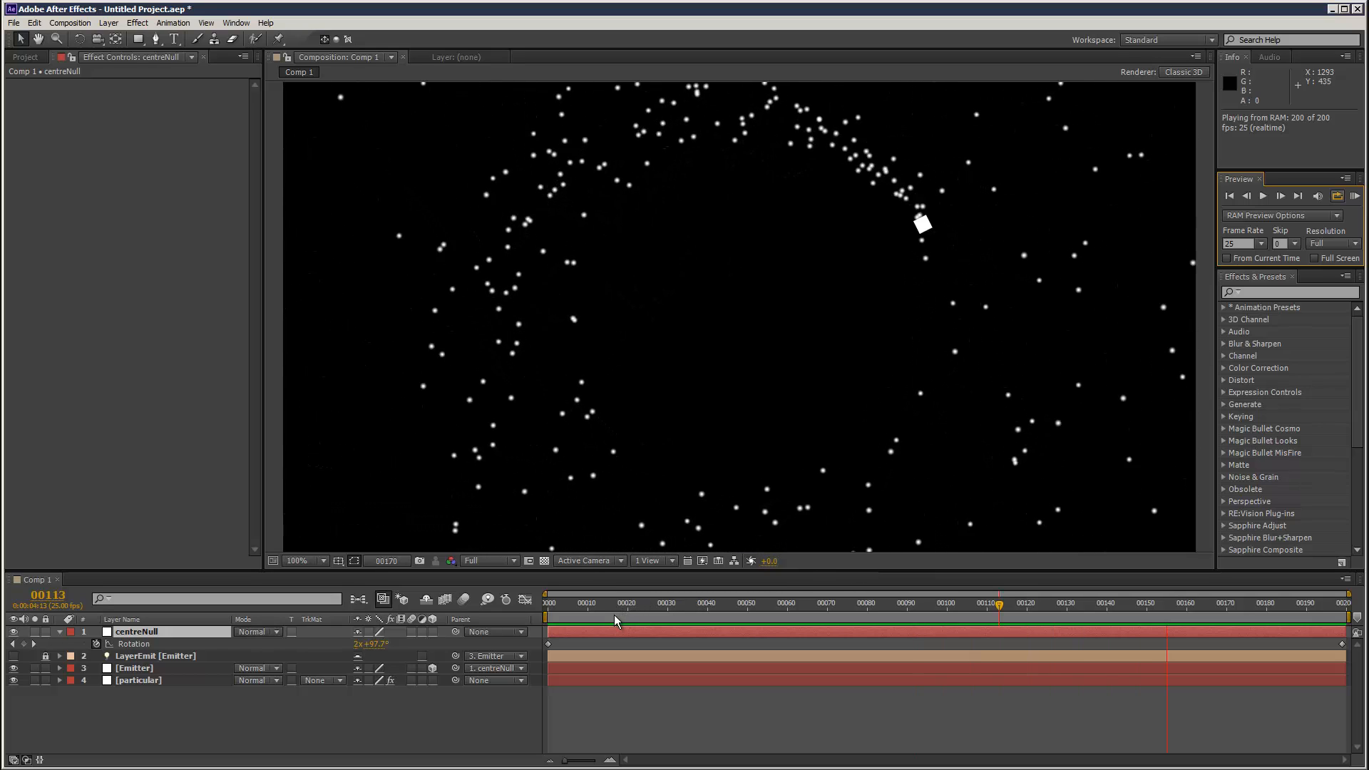
key("space")
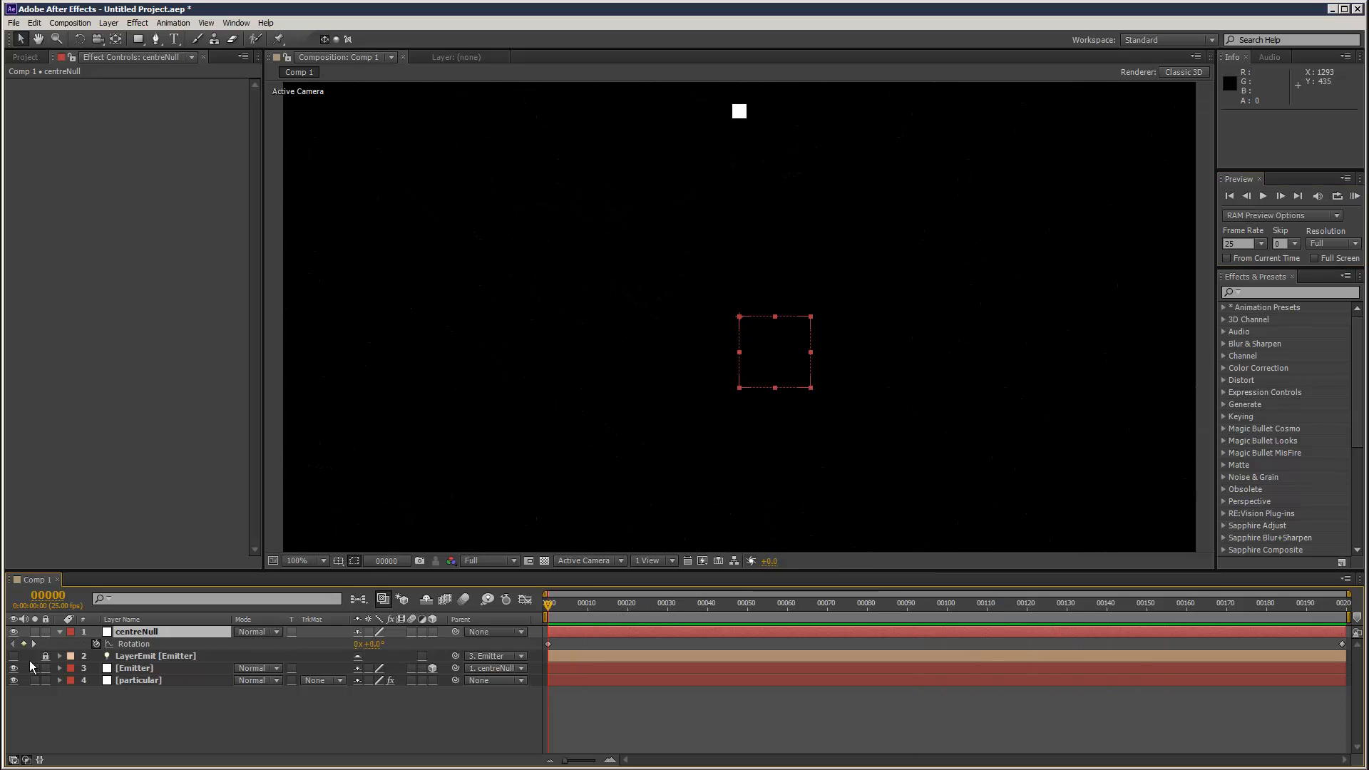
left_click(13, 669)
left_click(1355, 196)
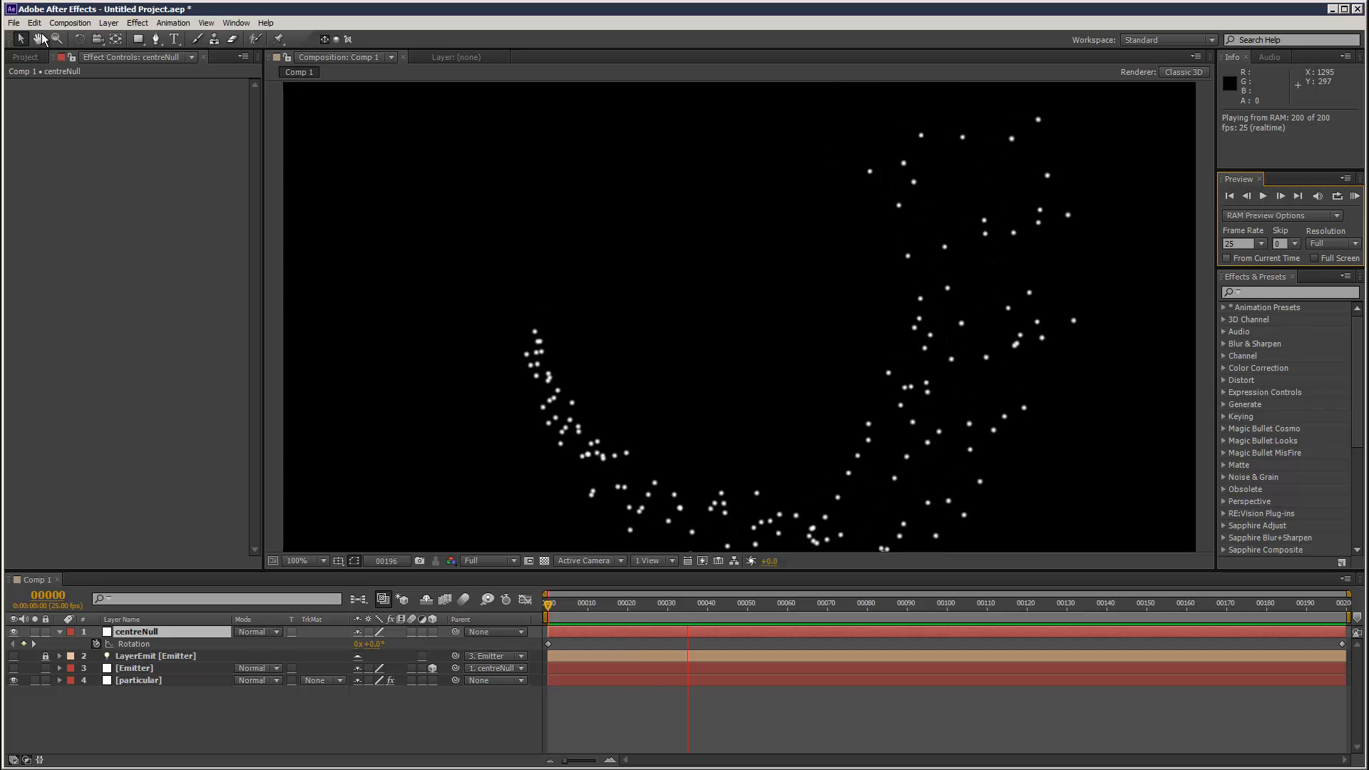
Save the project under the name tornado1 in the Downloads folder
left_click(14, 22)
mouse_move(97, 132)
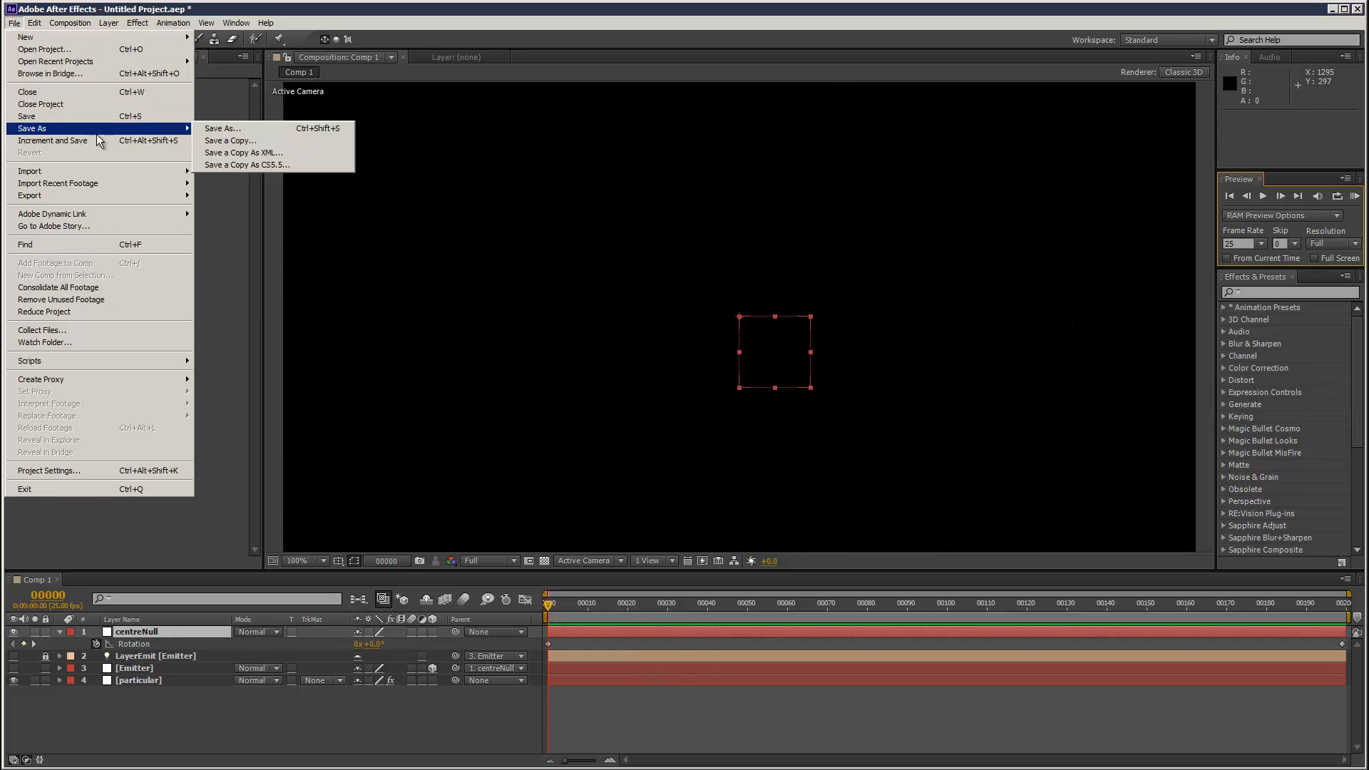
left_click(259, 132)
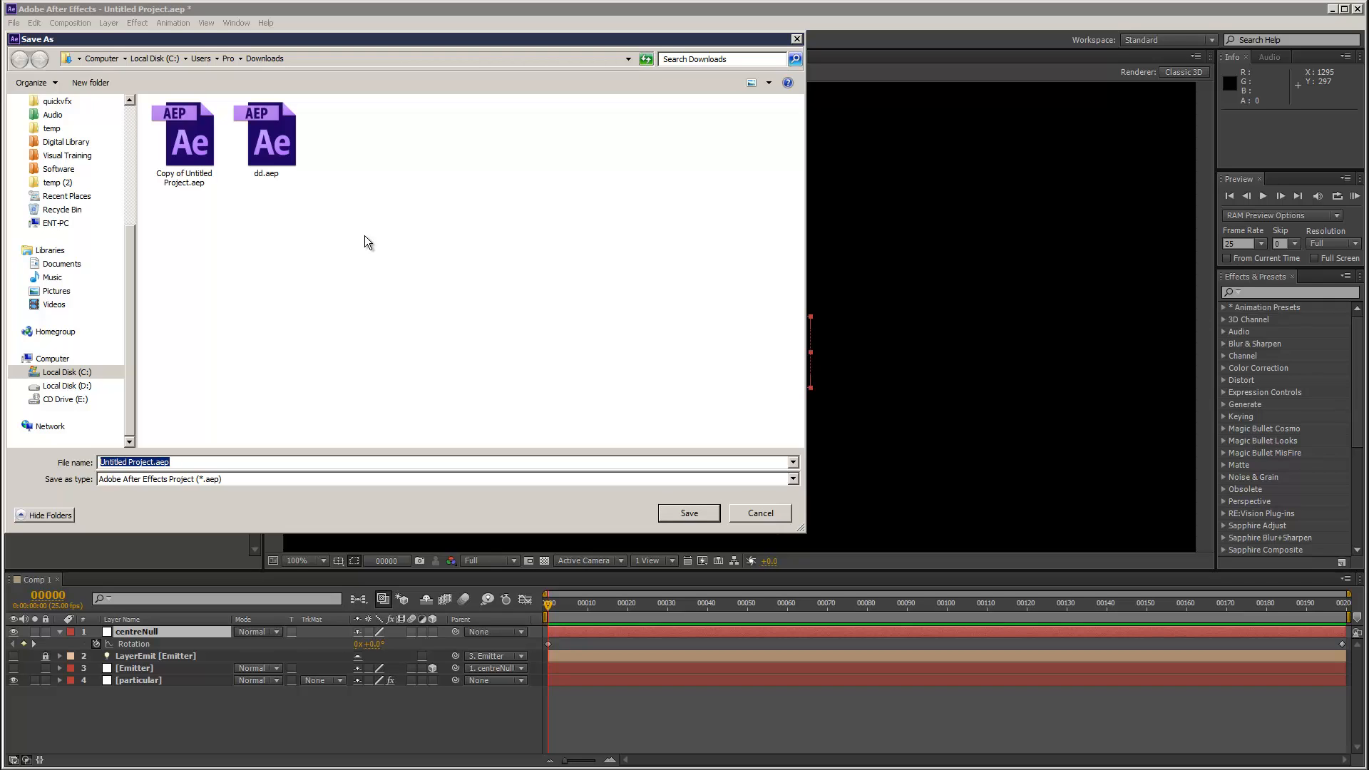
type("tornado1")
key("Return")
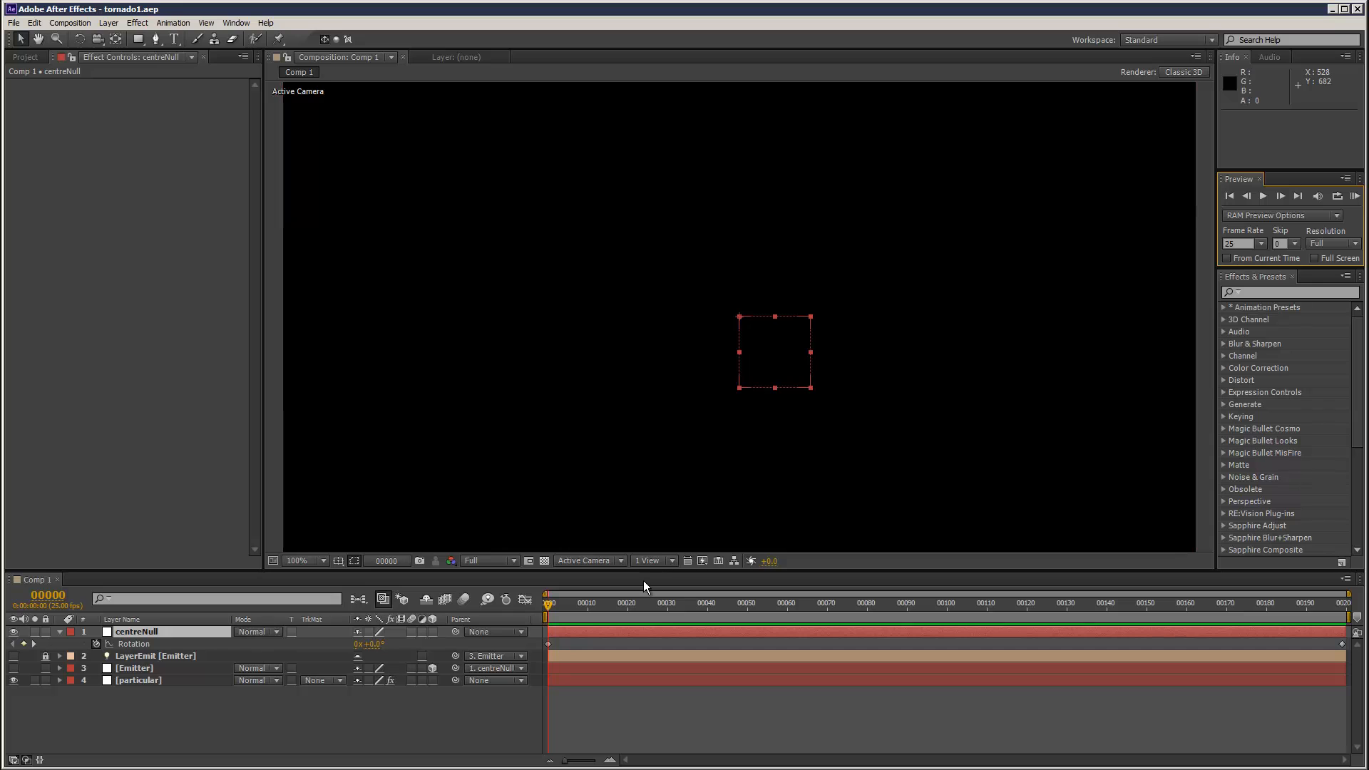
Set Velocity, Velocity Random, Velocity Distribution and Velocity from Motion to 5 in the particular layer's Particular emitter settings
left_click_drag(606, 603, 708, 599)
left_click_drag(628, 574, 695, 585)
left_click(139, 680)
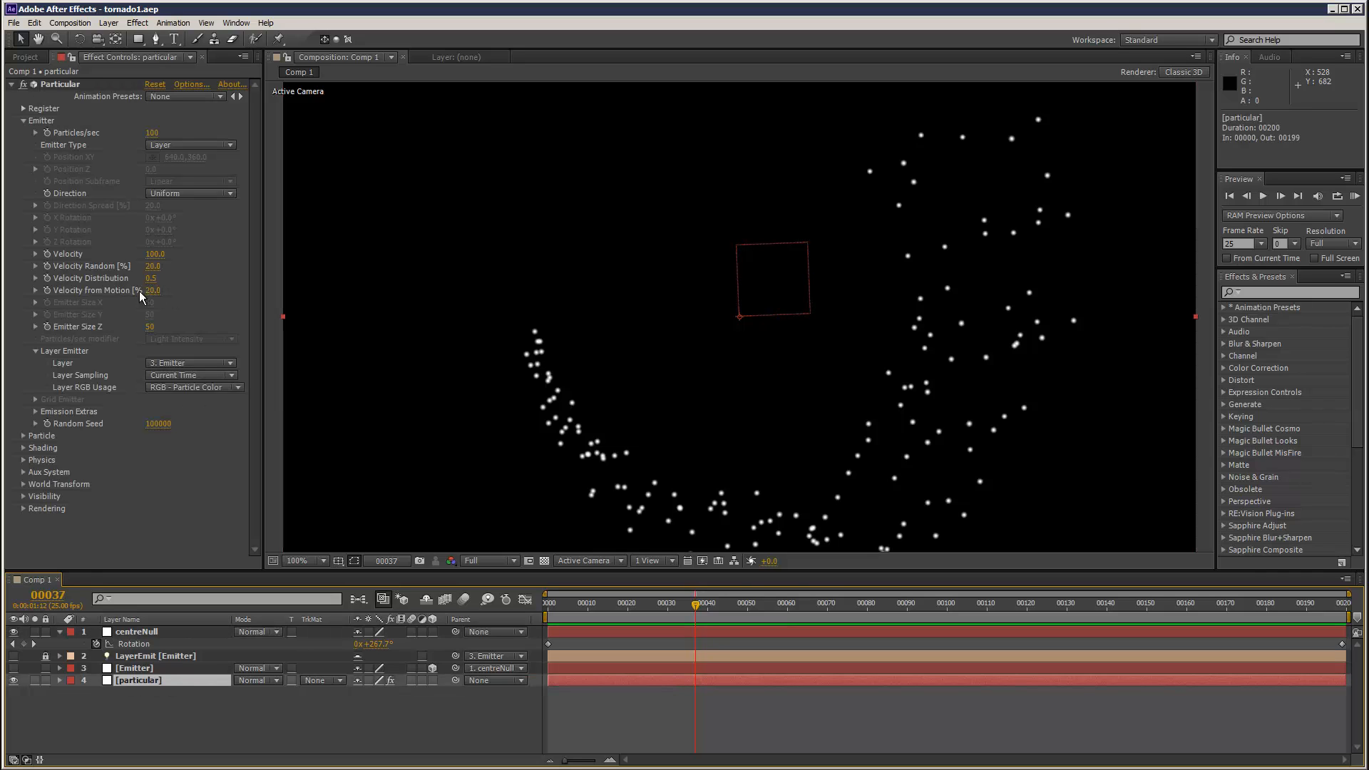
left_click(156, 254)
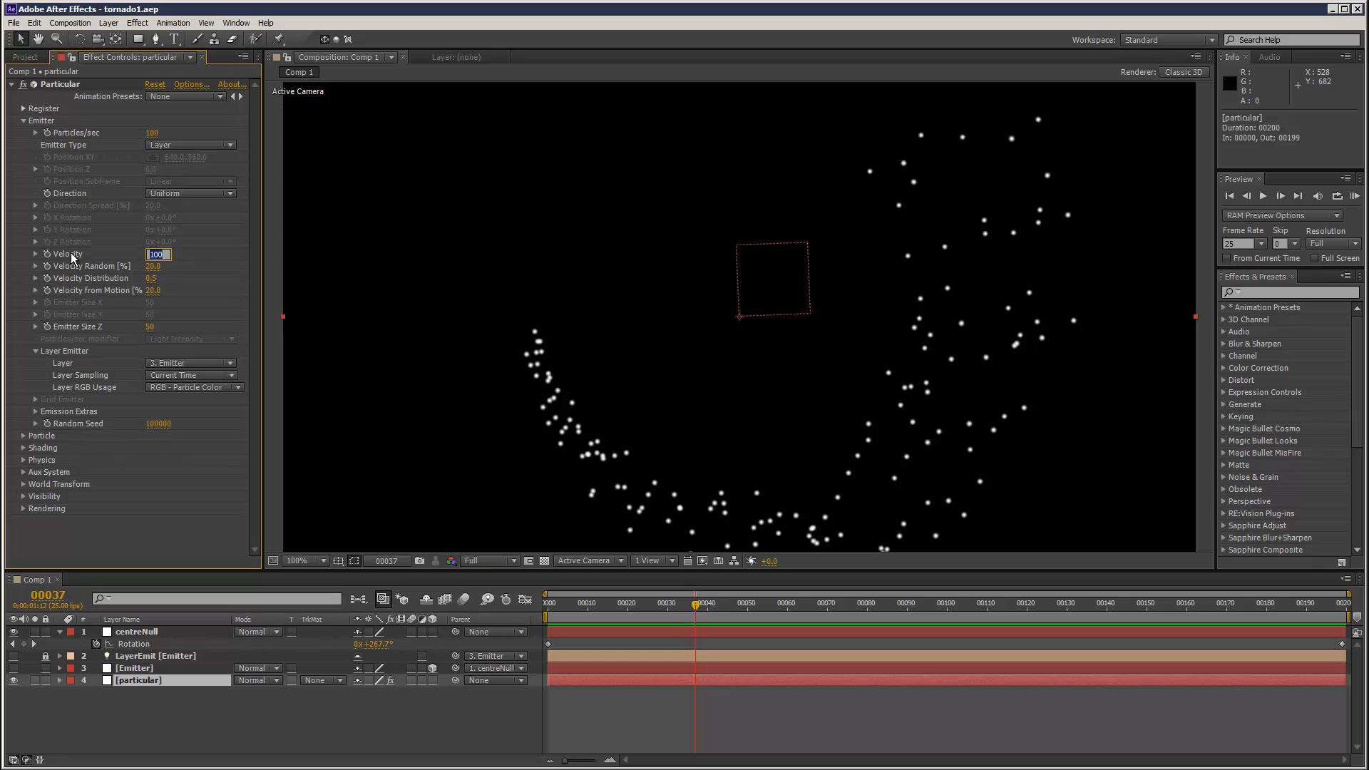
type("5")
key("Tab")
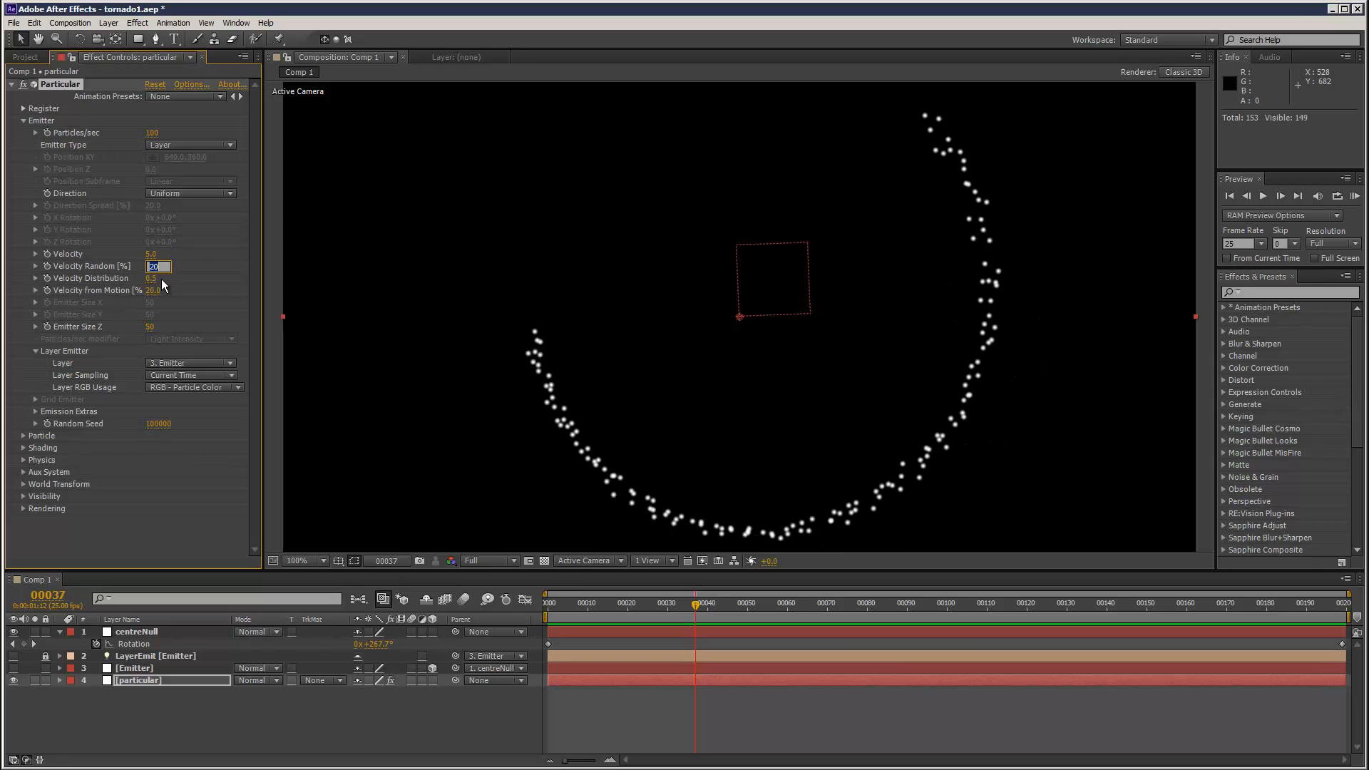
key("Tab")
type("5")
key("Return")
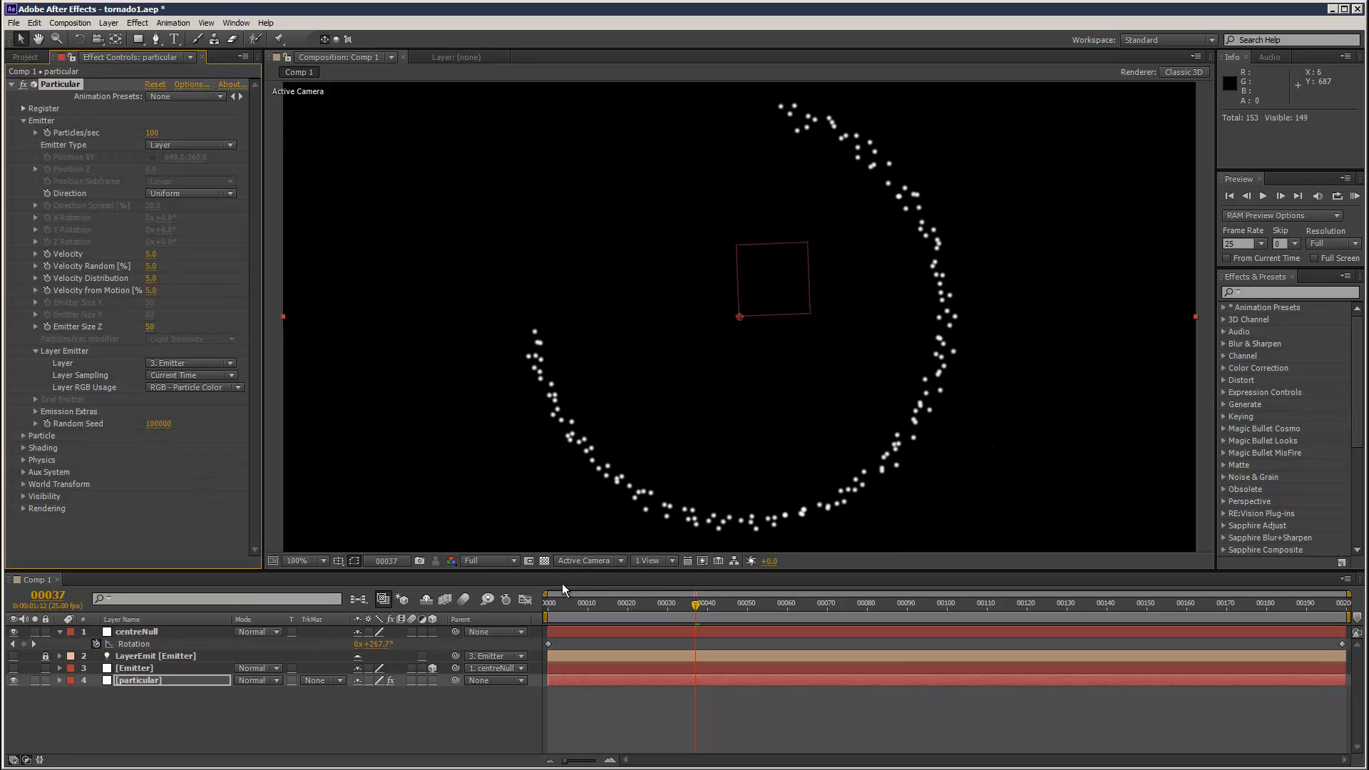
Play a RAM preview of the slower particles from frame 0 and return to the first frame
left_click_drag(564, 604, 509, 584)
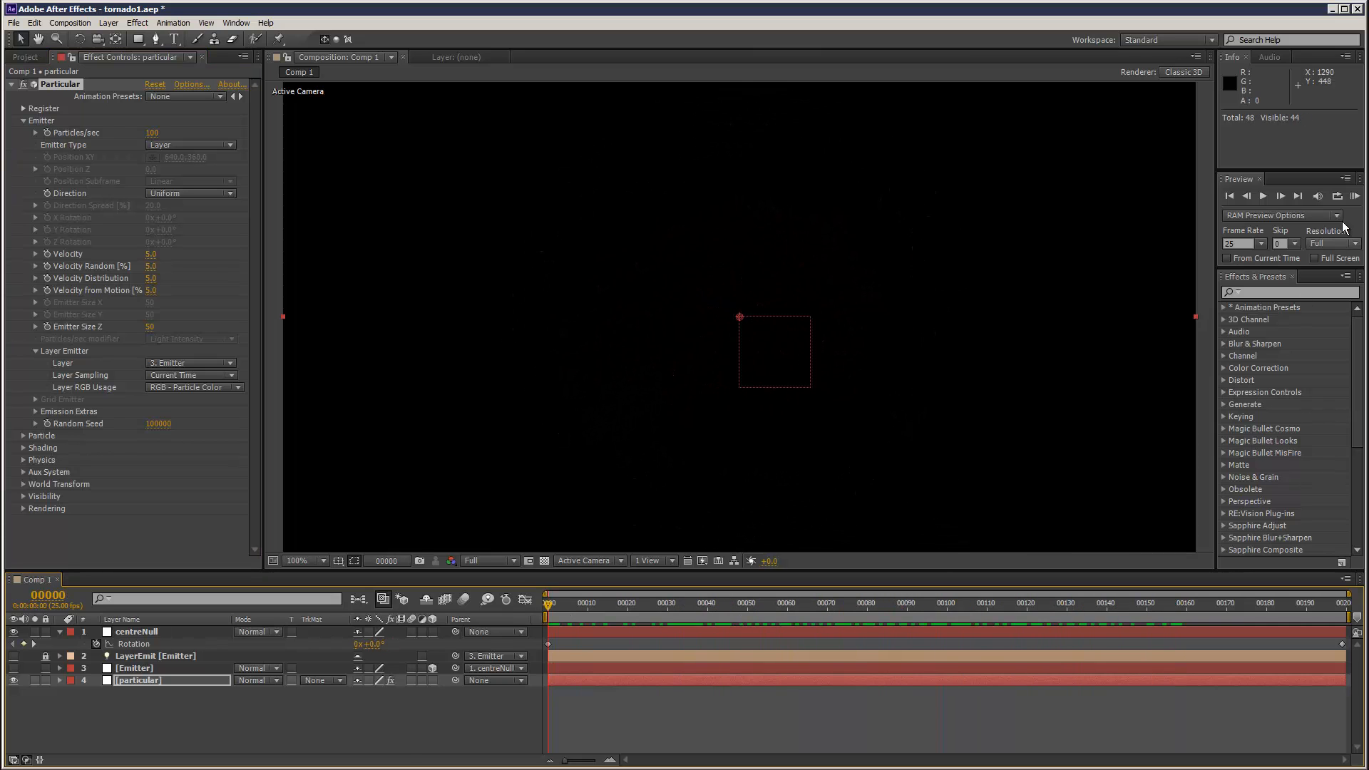
left_click(1356, 195)
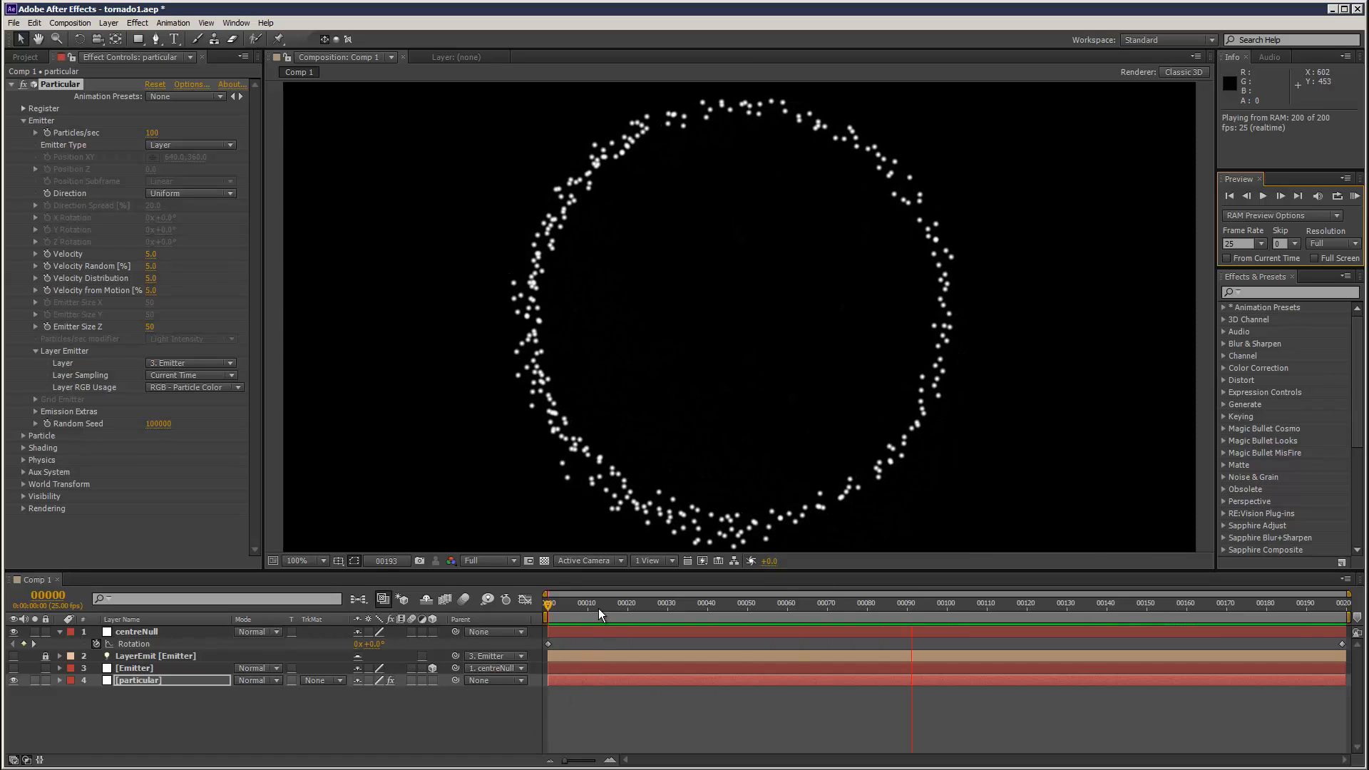
key("space")
left_click_drag(548, 604, 485, 596)
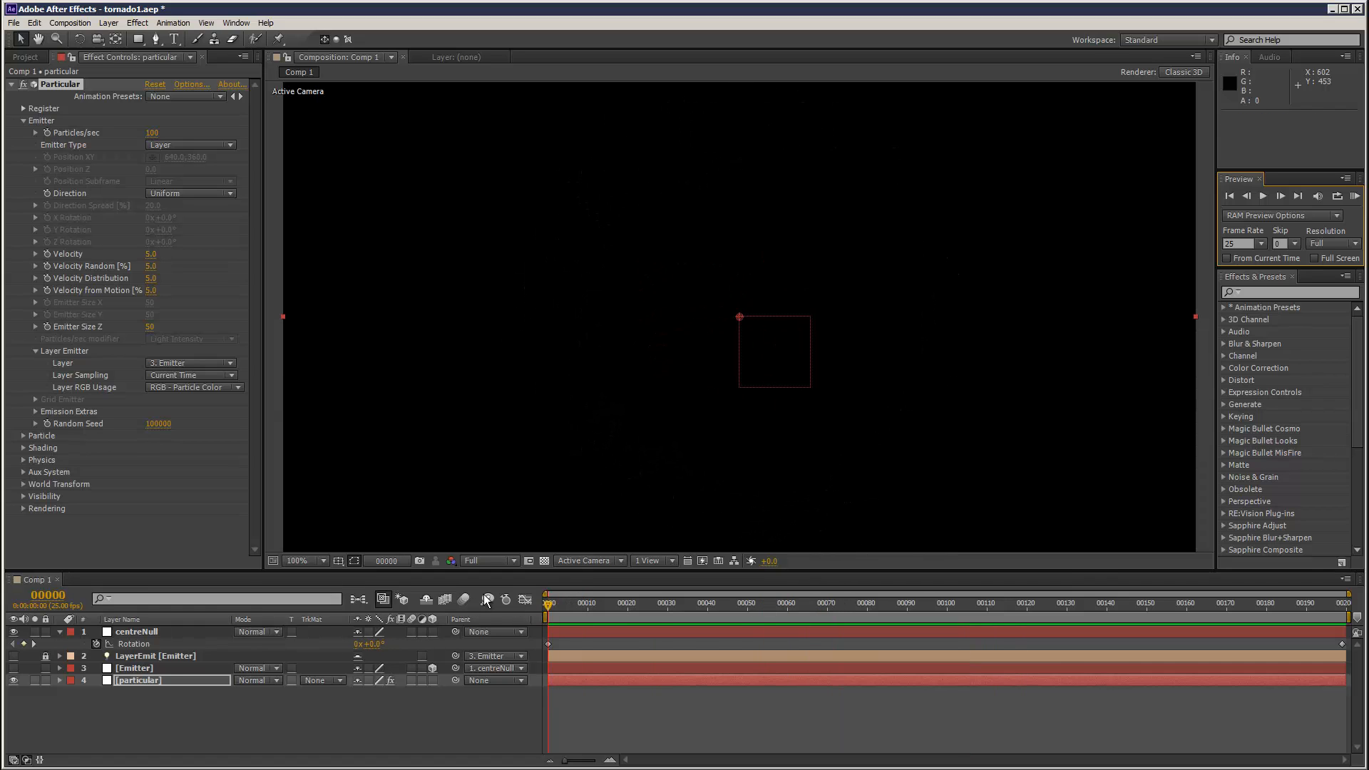
Add a two-node camera with the 35mm preset to the composition
left_click(150, 633)
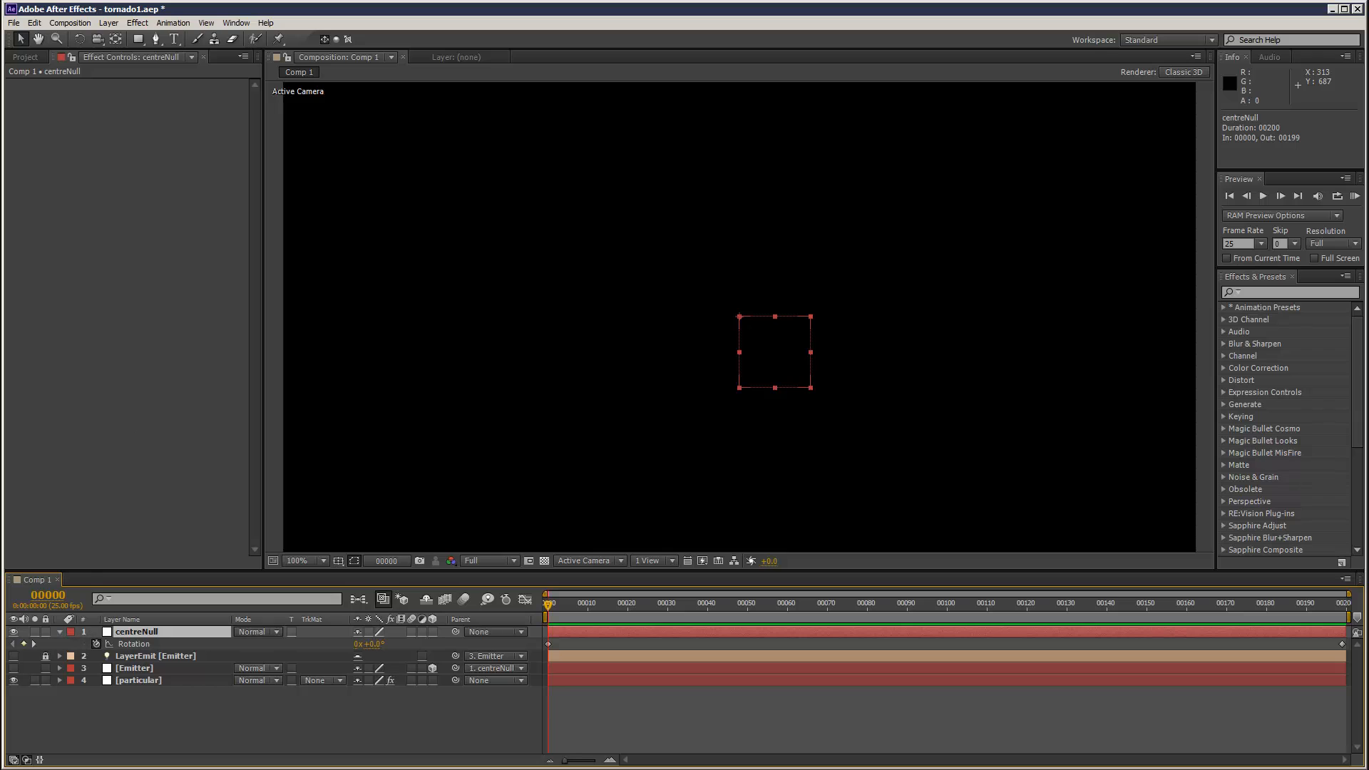
left_click(116, 26)
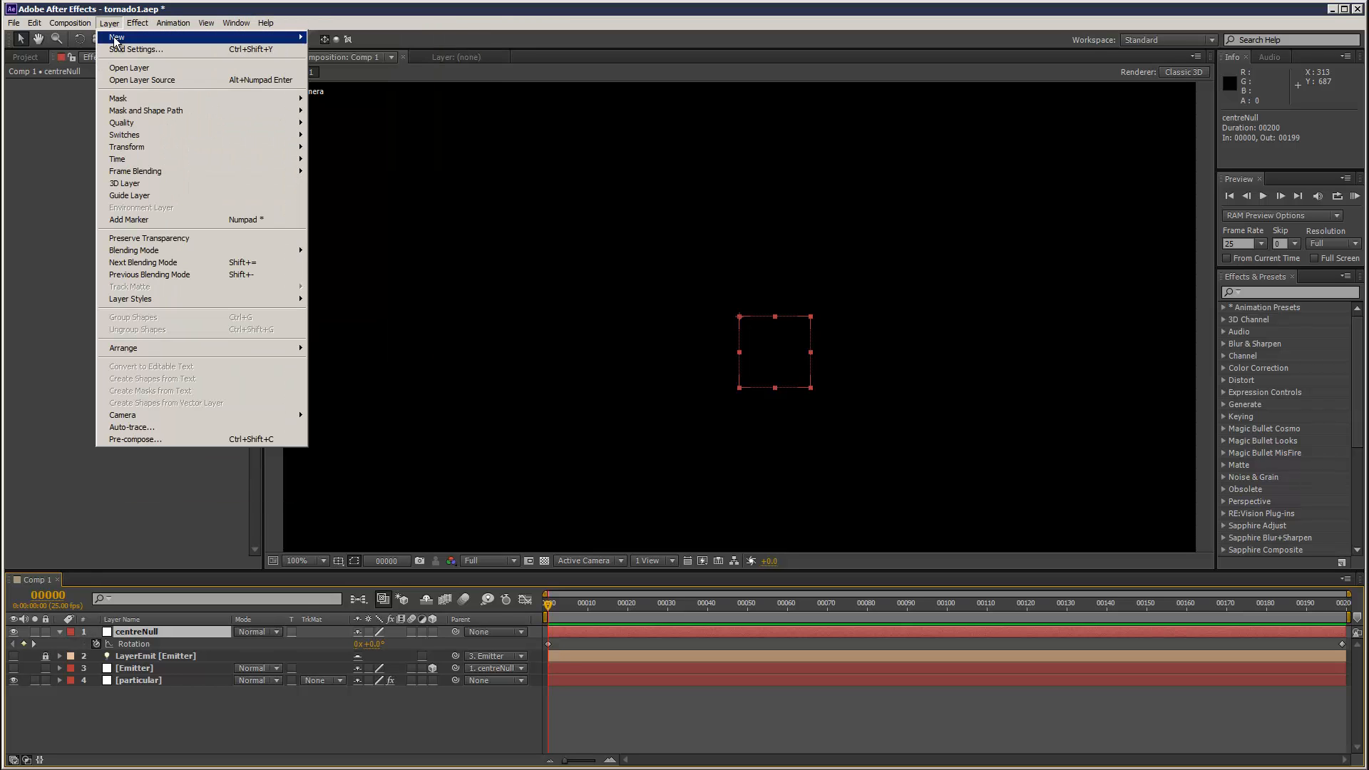
mouse_move(122, 37)
left_click(356, 74)
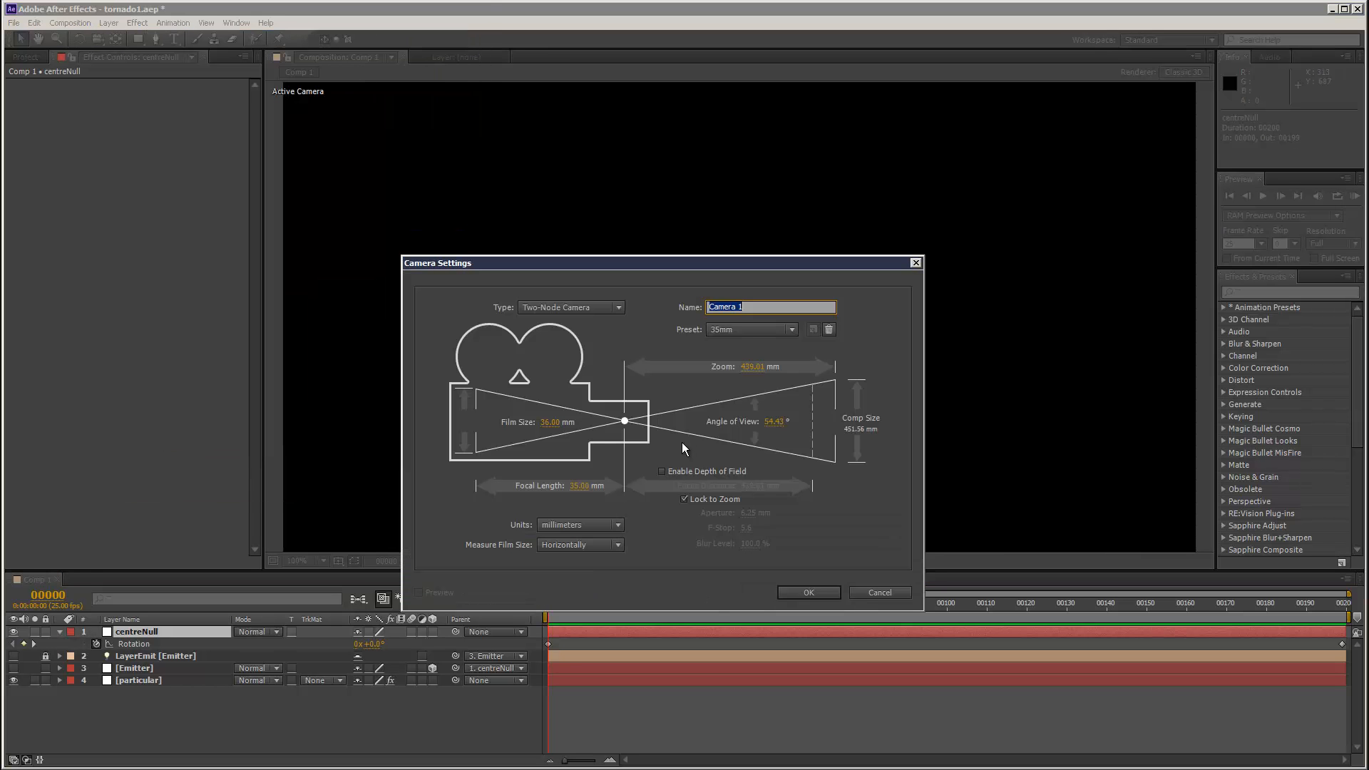
left_click(829, 592)
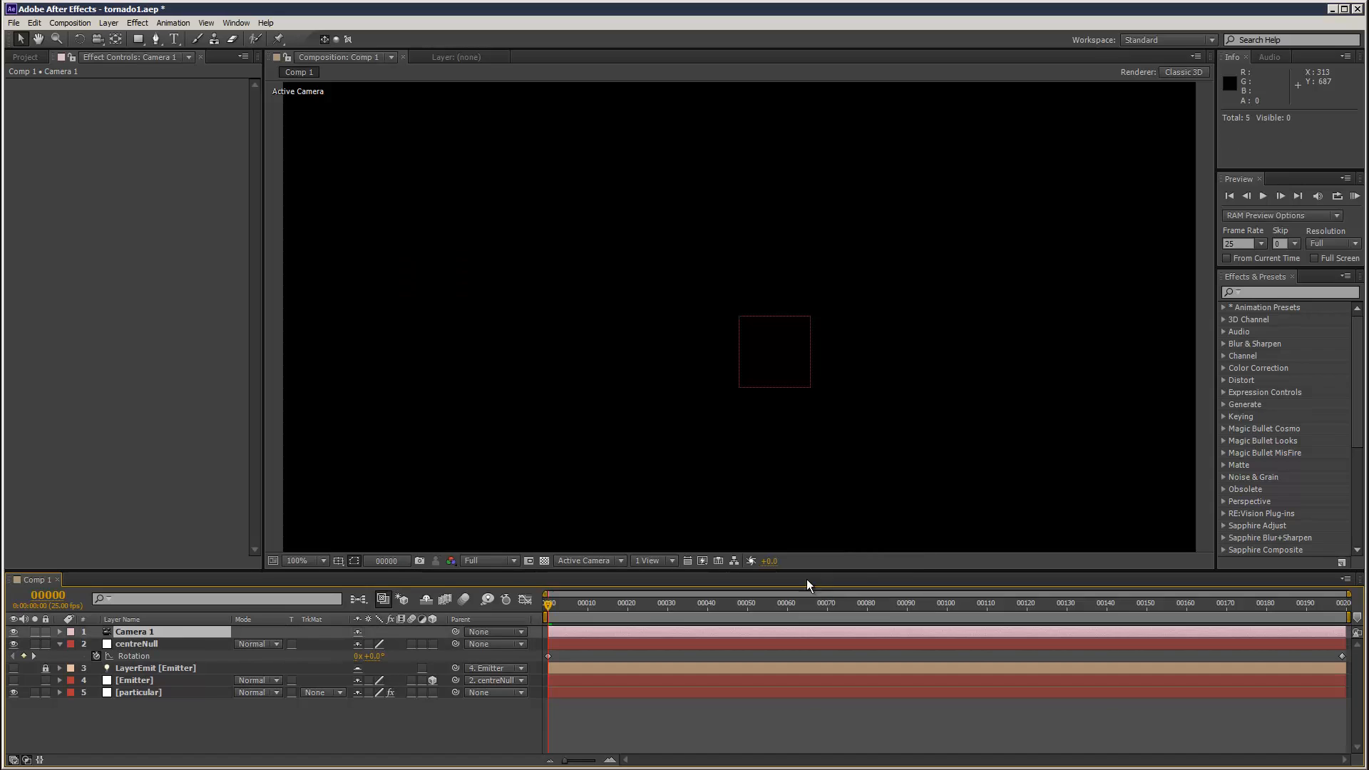
Add another null object above the camera layer
left_click(107, 25)
mouse_move(203, 36)
left_click(408, 85)
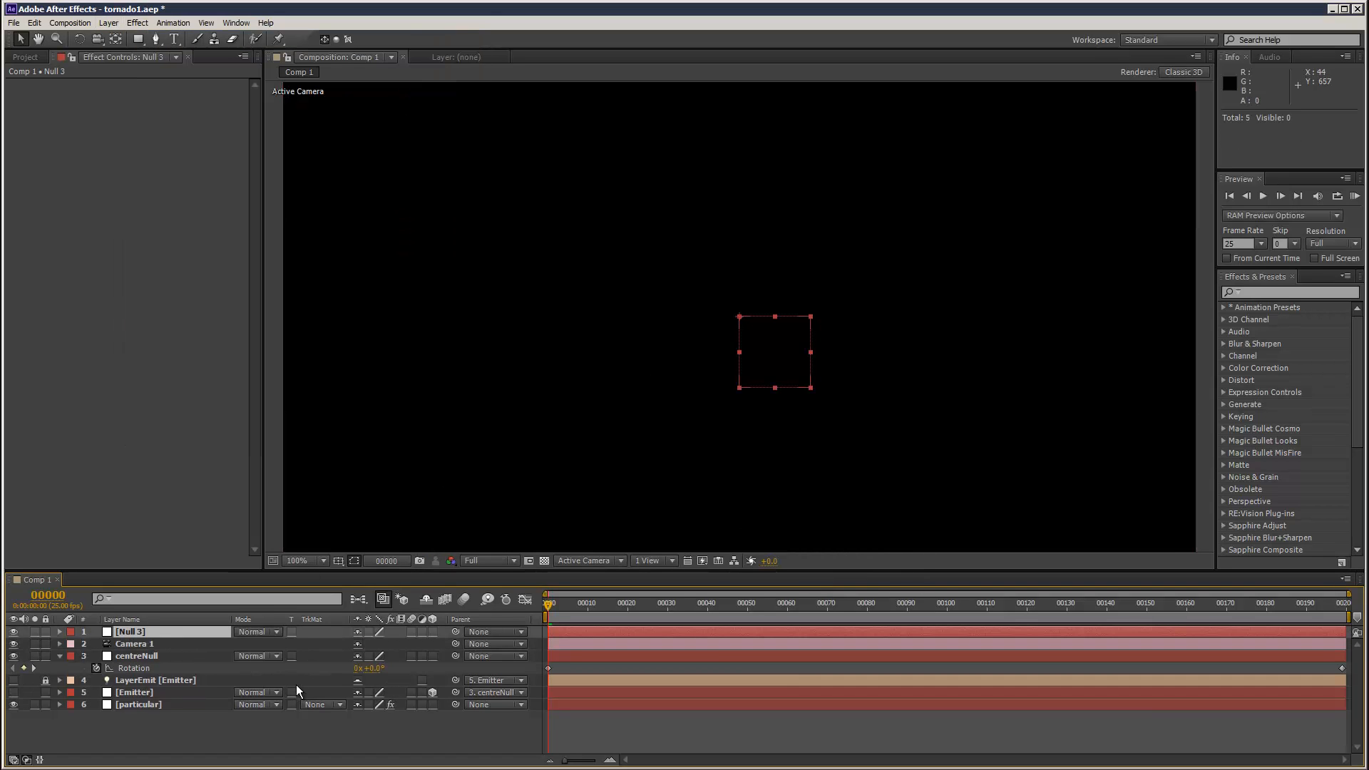
Rename the new null layer as camNull and parent Camera 1 to it
type("camN")
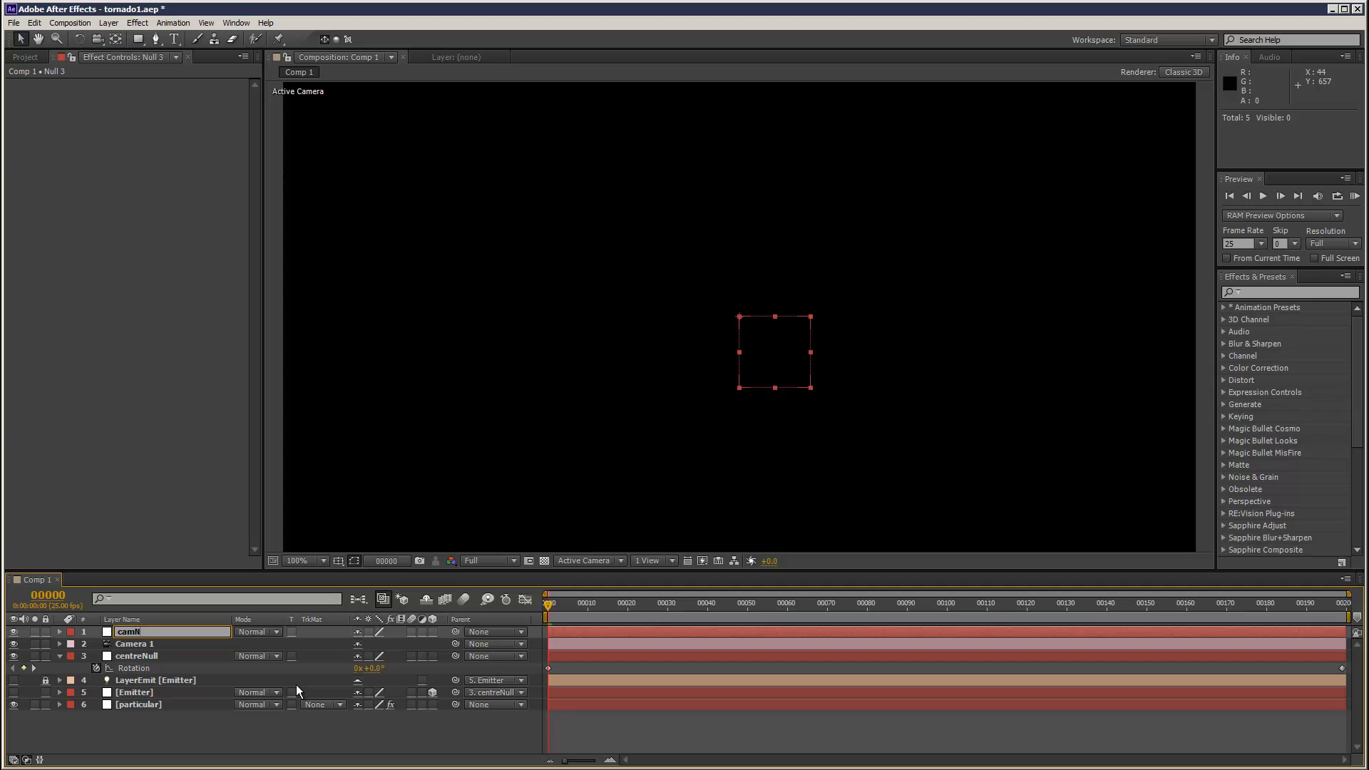
type("ull")
key("Return")
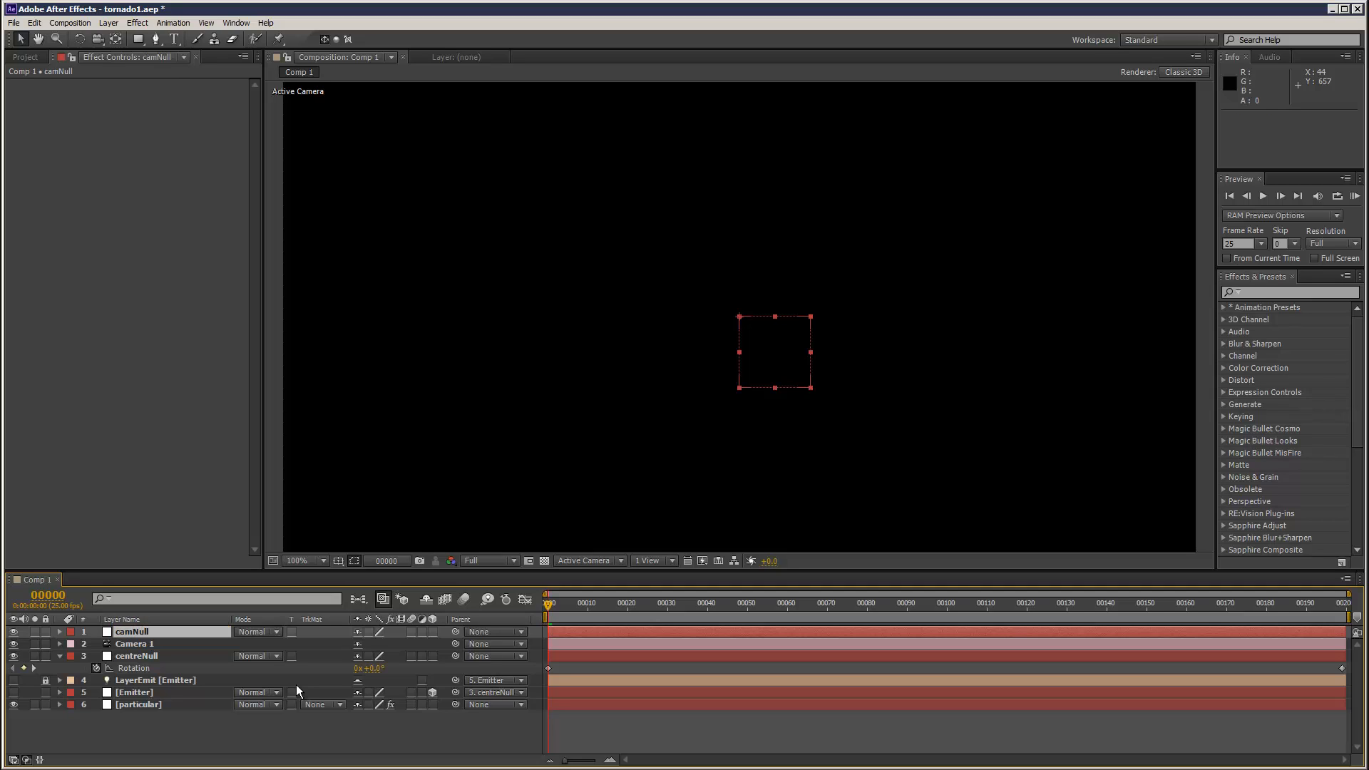
left_click(488, 644)
left_click(491, 677)
Make camNull a 3D layer and set its X Rotation to about 108° to tilt the camera's view of the particle ring
left_click_drag(653, 614, 936, 618)
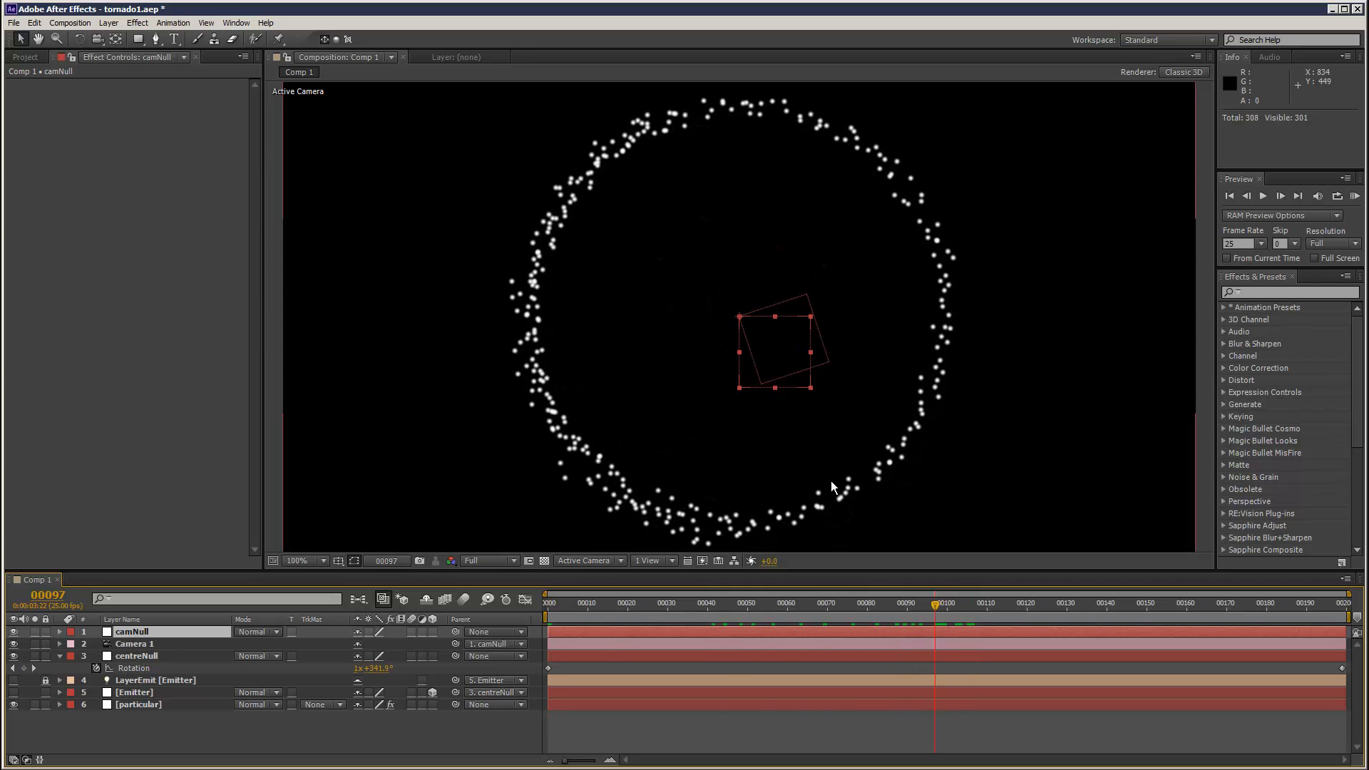
key("r")
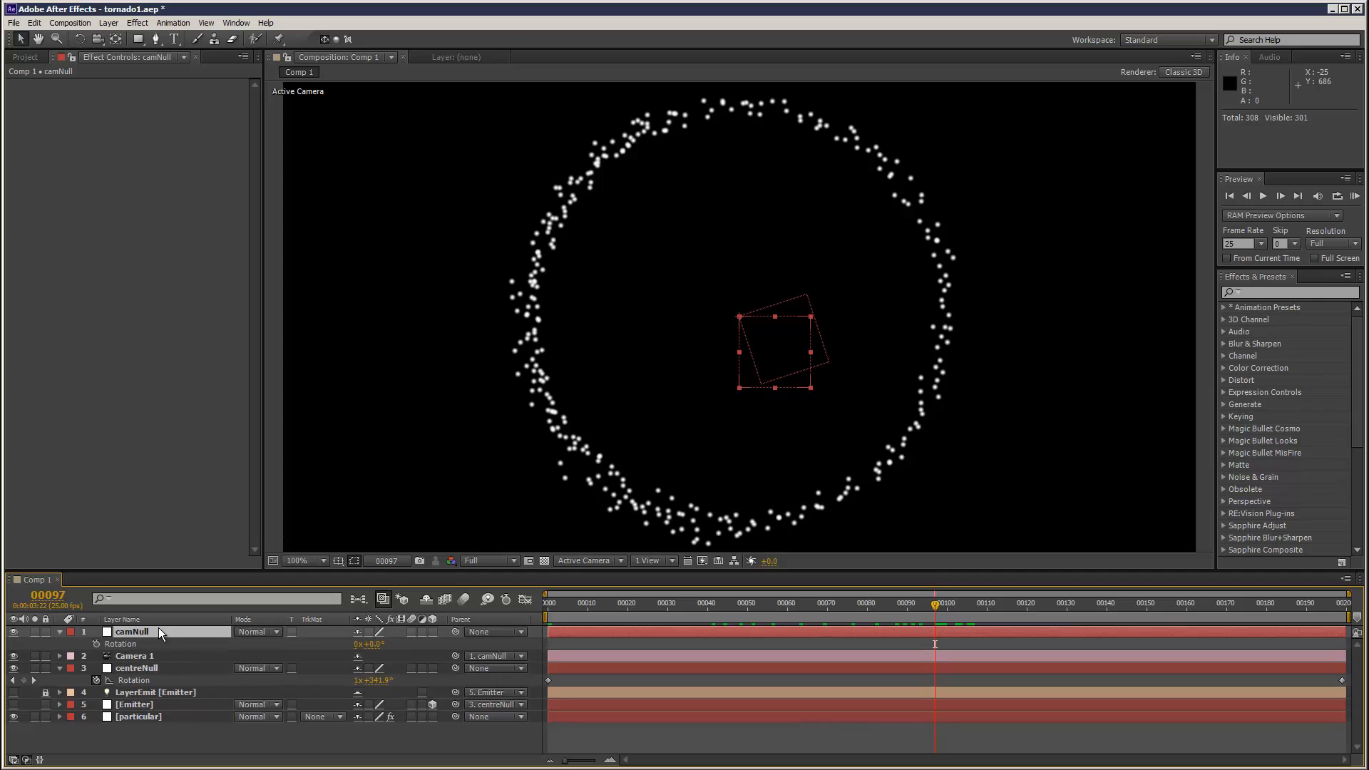
left_click(433, 632)
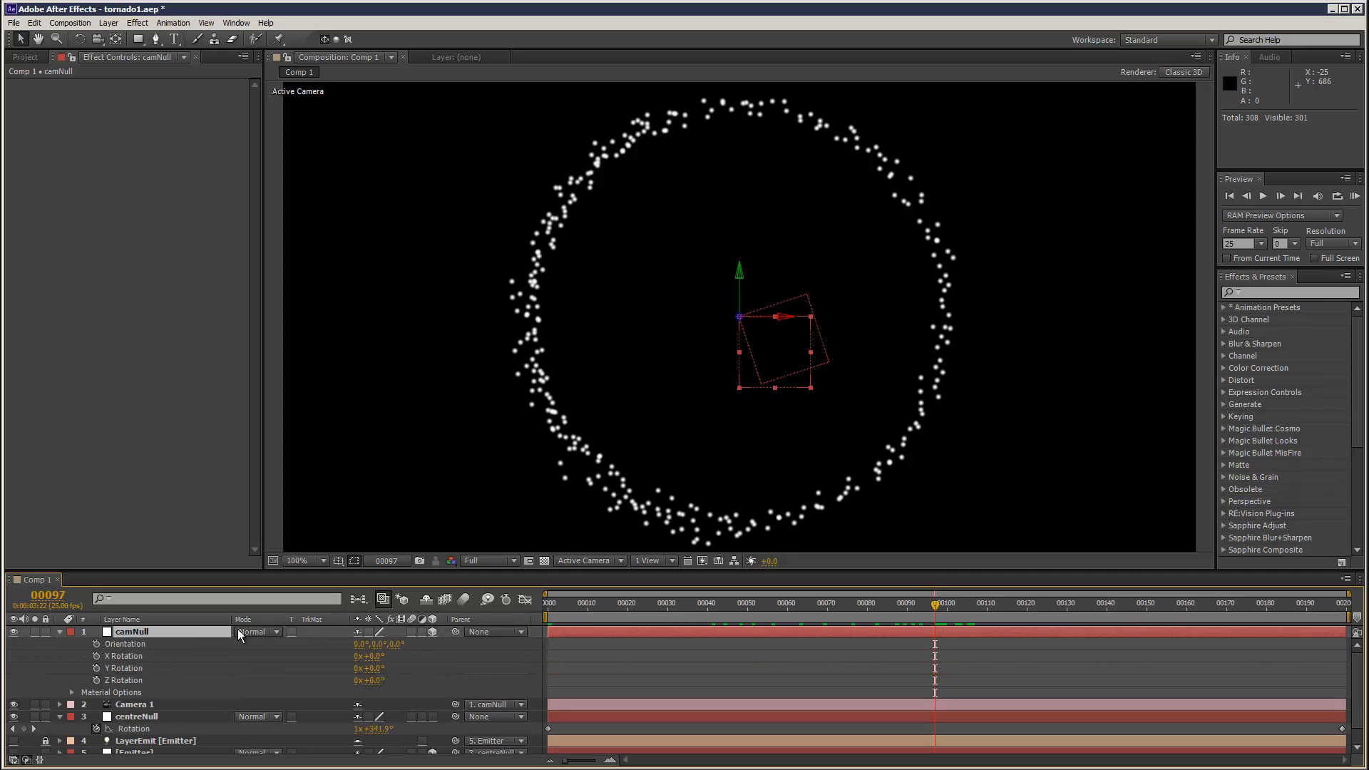
mouse_move(369, 656)
left_mouse_down()
mouse_move(410, 649)
mouse_move(375, 646)
mouse_move(400, 645)
mouse_move(374, 649)
mouse_move(382, 662)
left_mouse_up()
type("90")
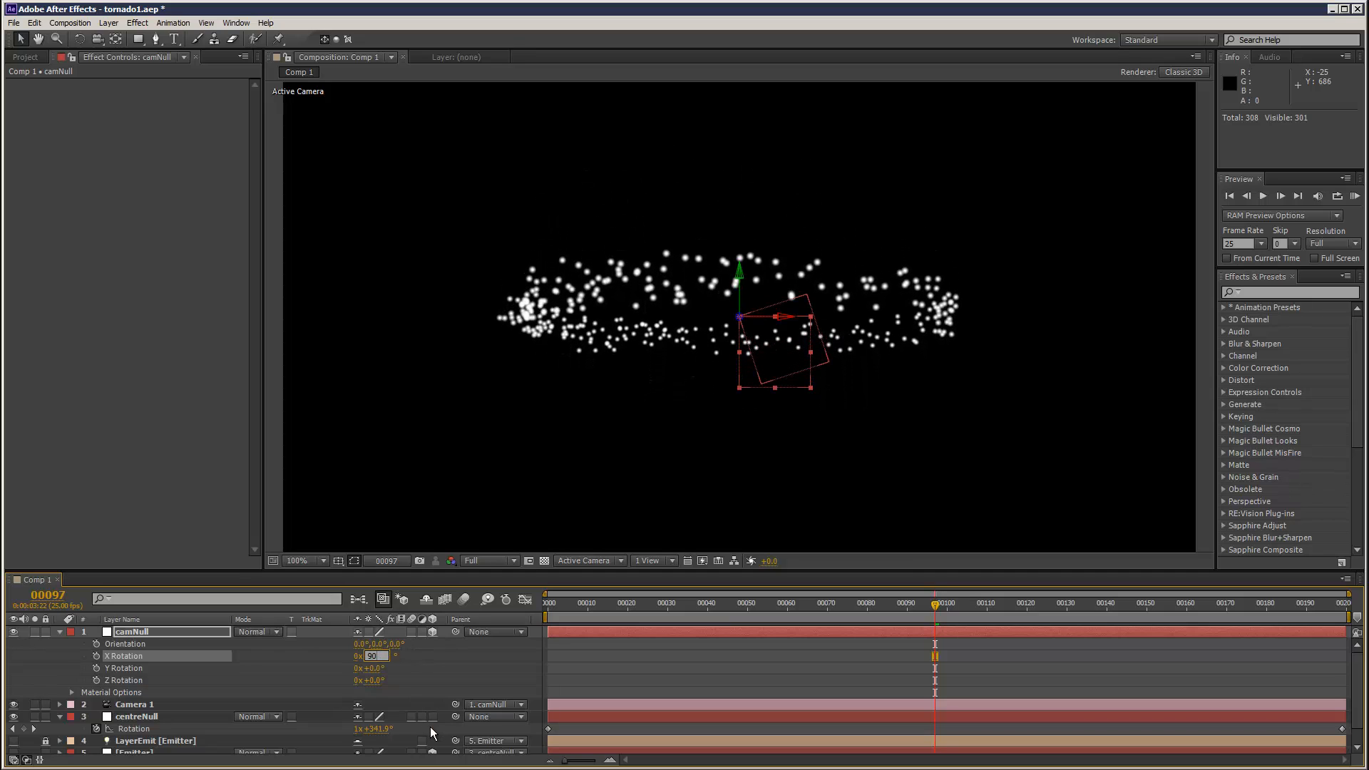
left_click(416, 723)
left_click_drag(384, 657, 669, 653)
Play a RAM preview of the tilted particle ring from frame 0, scrub through it and return to the first frame
left_click_drag(586, 617, 548, 614)
left_click(1355, 197)
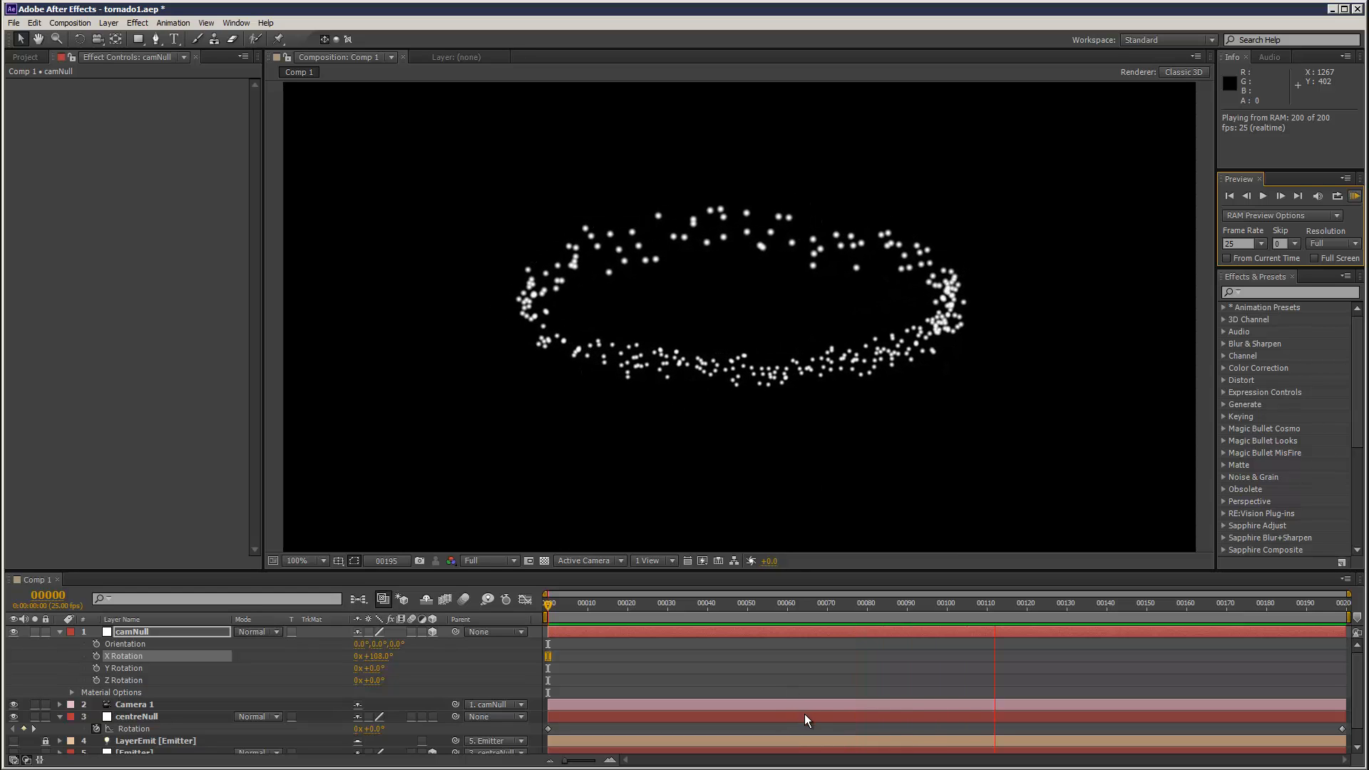
left_click(595, 610)
left_click_drag(595, 610, 858, 604)
scroll(669, 469, "down", 1)
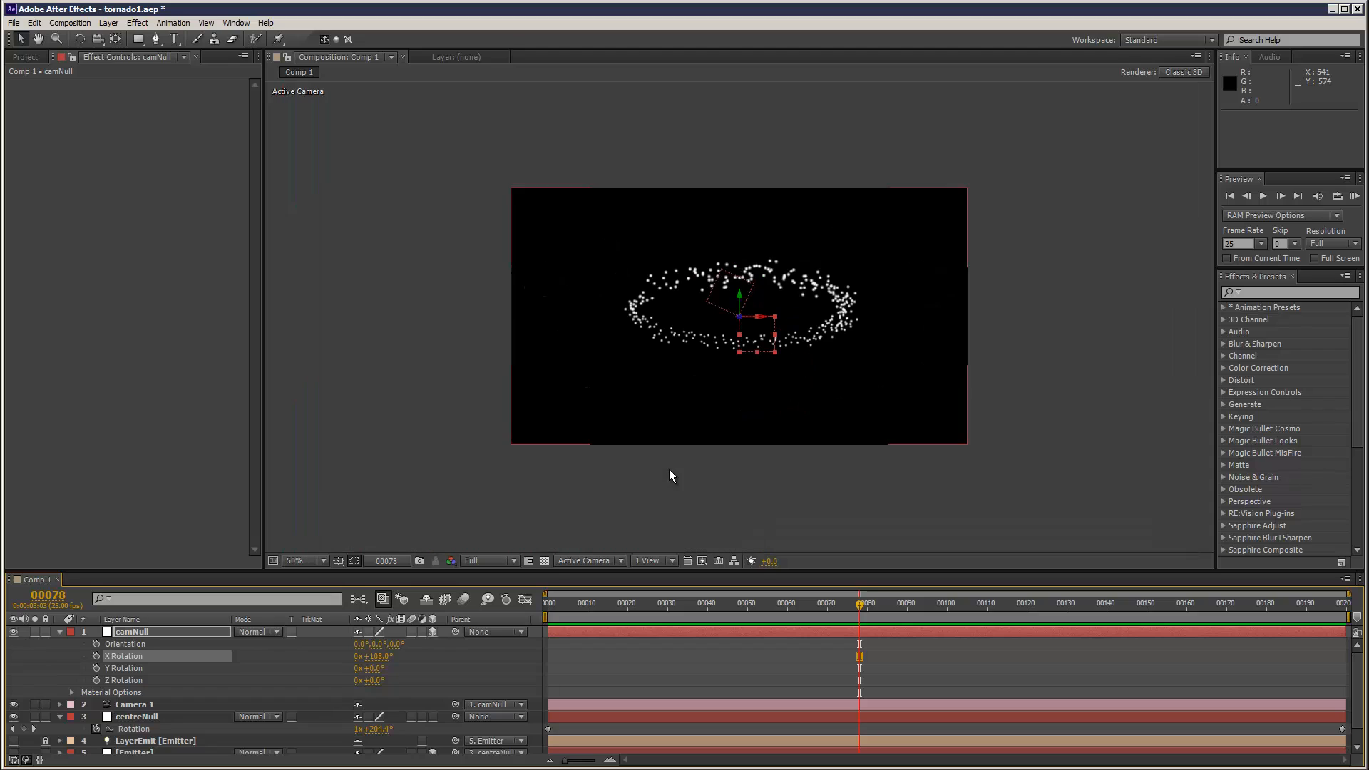
left_click(1103, 433)
left_click_drag(562, 607, 23, 639)
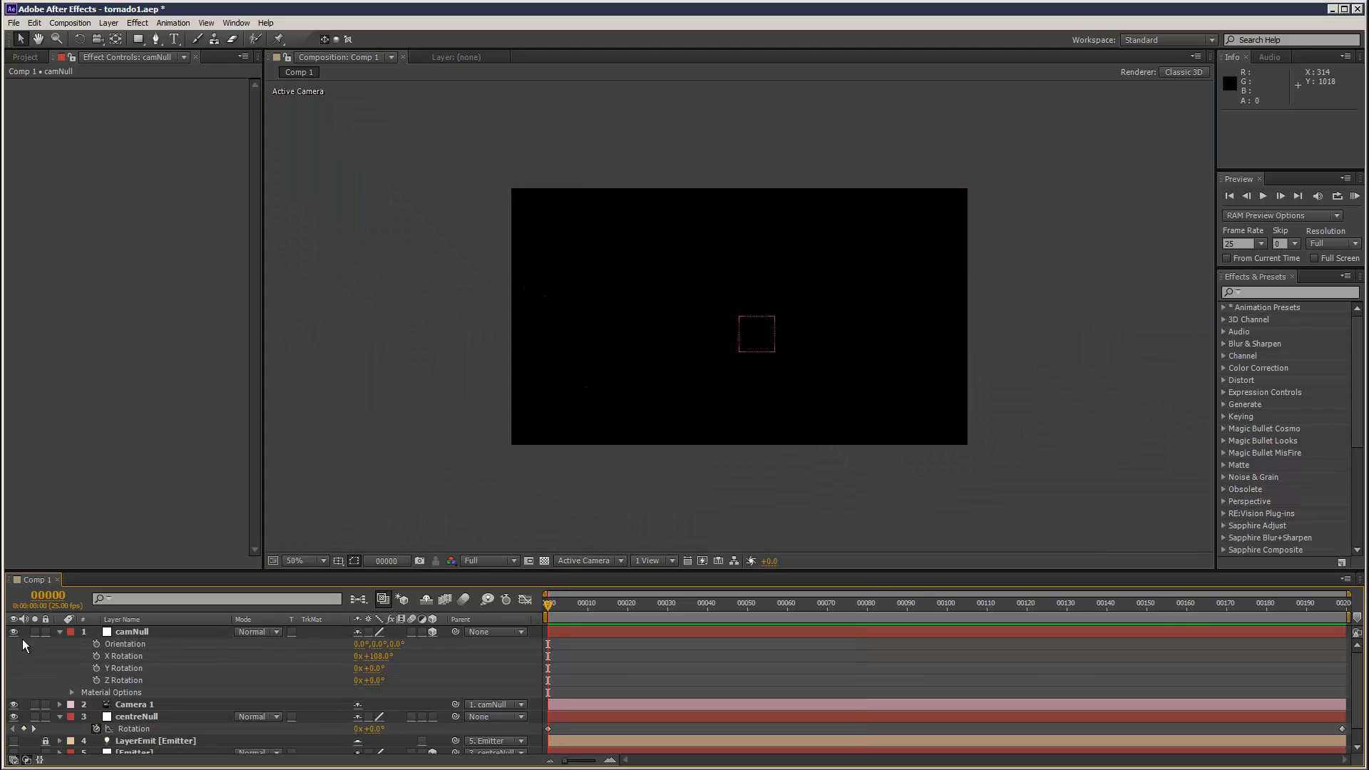
Collapse the layer properties and lock every layer except centreNull
left_click(59, 632)
left_click(59, 655)
left_click(46, 633)
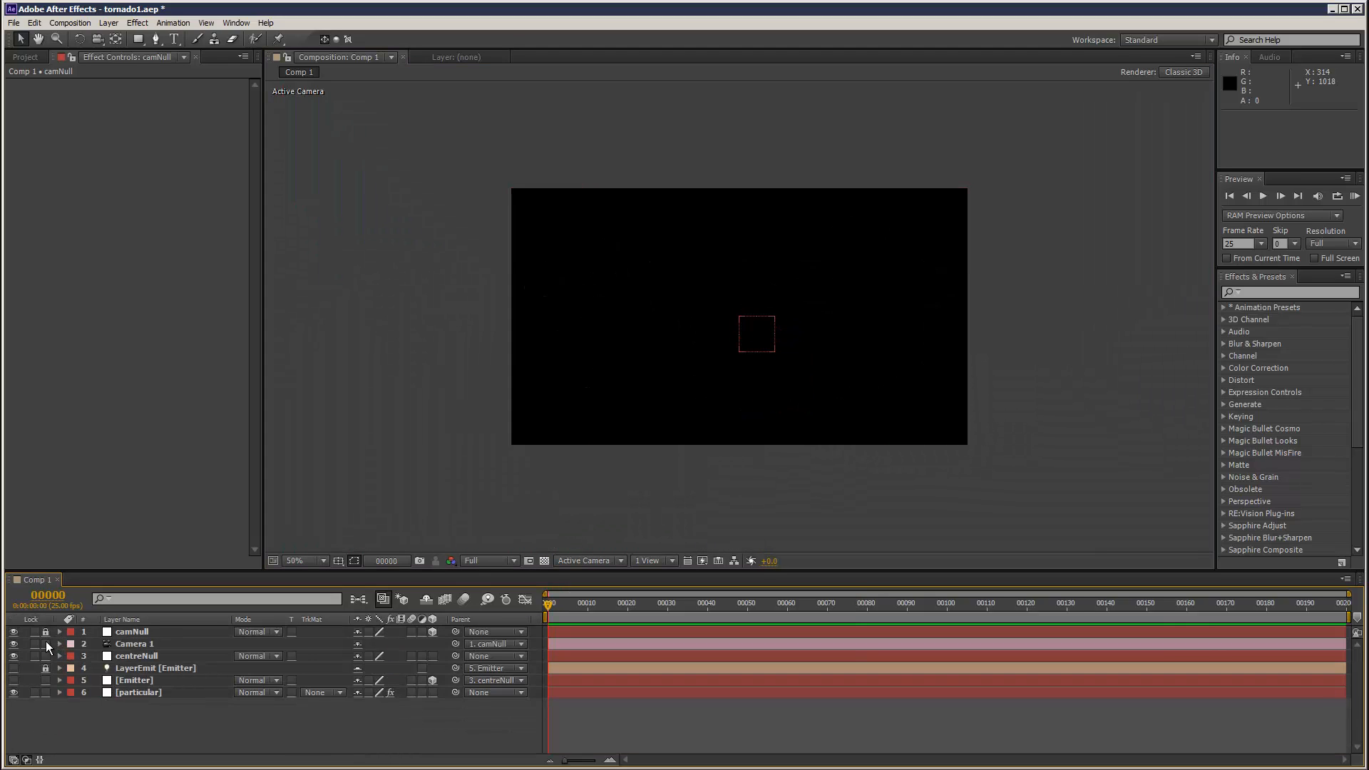
left_click(46, 680)
left_click(46, 692)
left_click(560, 655)
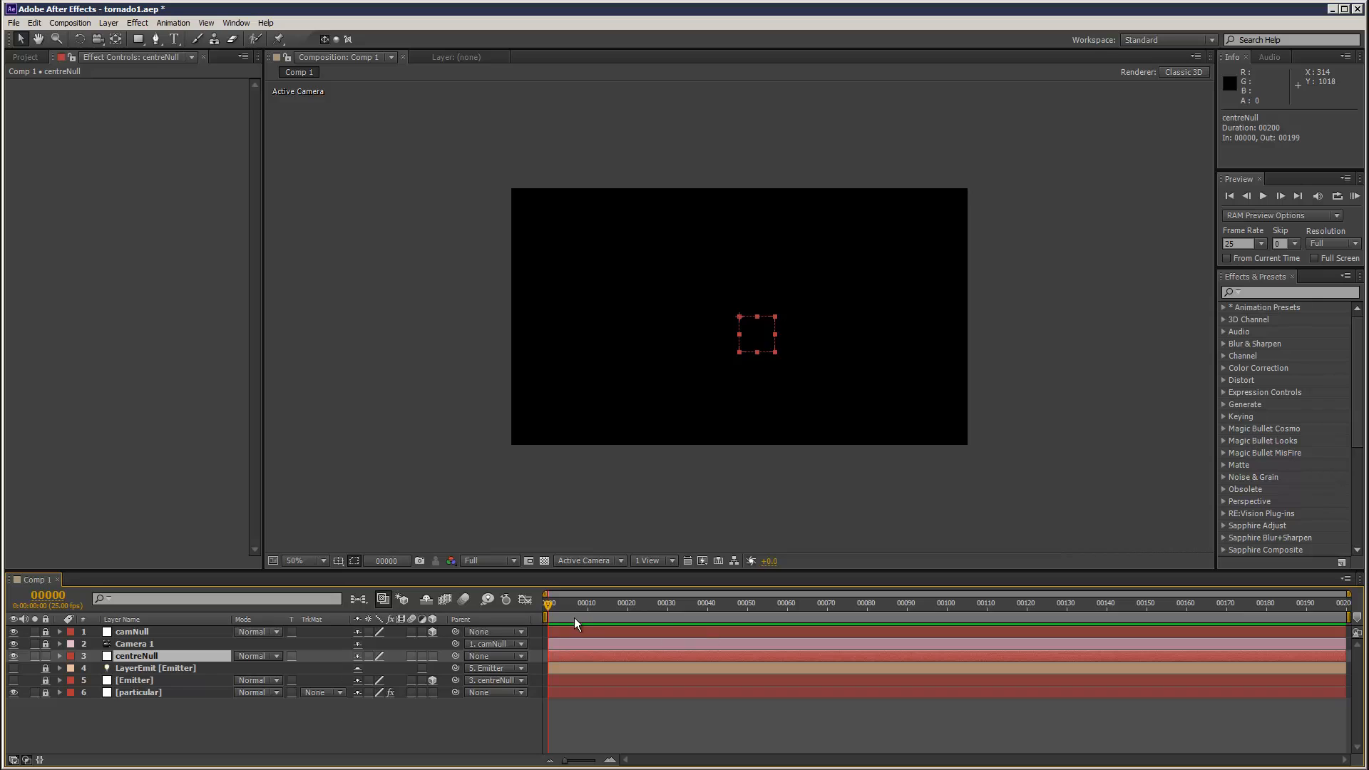
Make centreNull a 3D layer, lower it along Z below the visible frame and keyframe its Position at frame 0
left_click_drag(632, 607, 480, 601)
key("p")
left_click(433, 656)
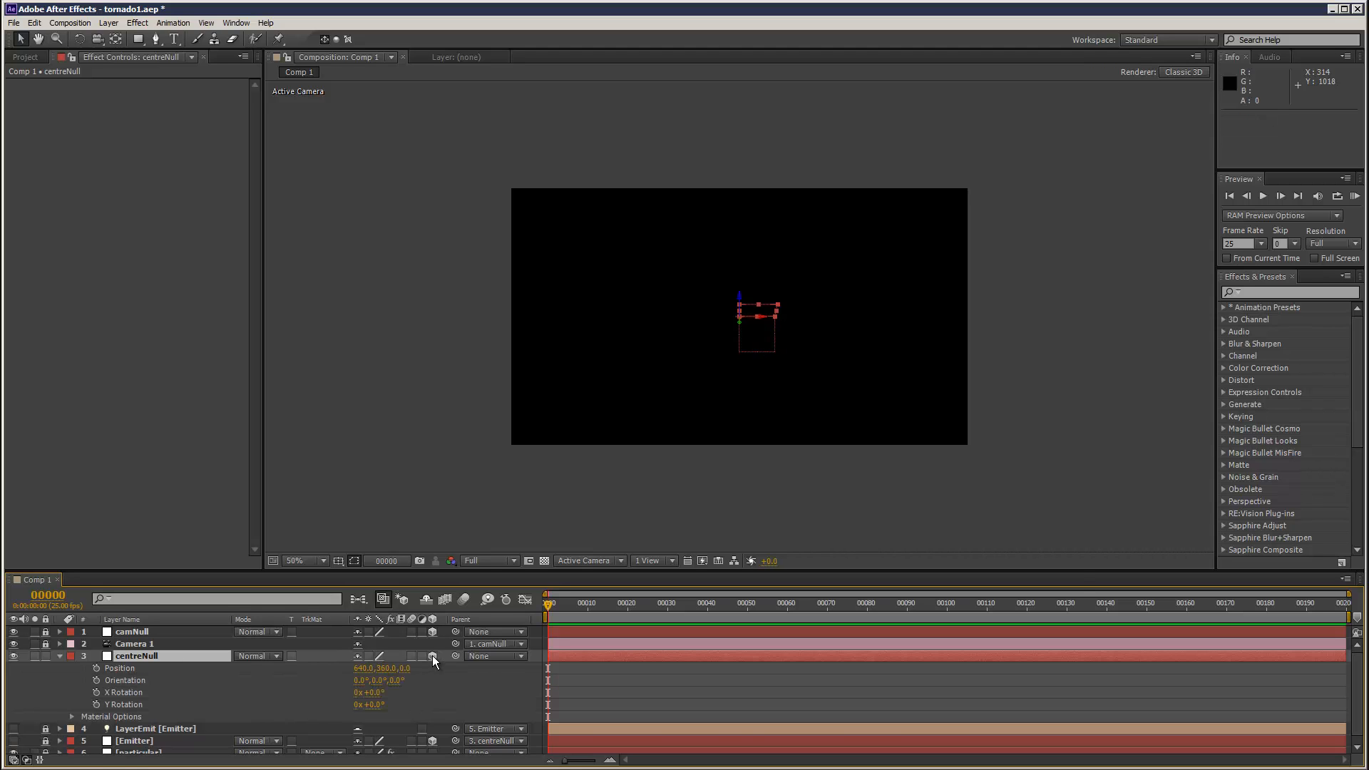
left_click_drag(590, 612, 475, 632)
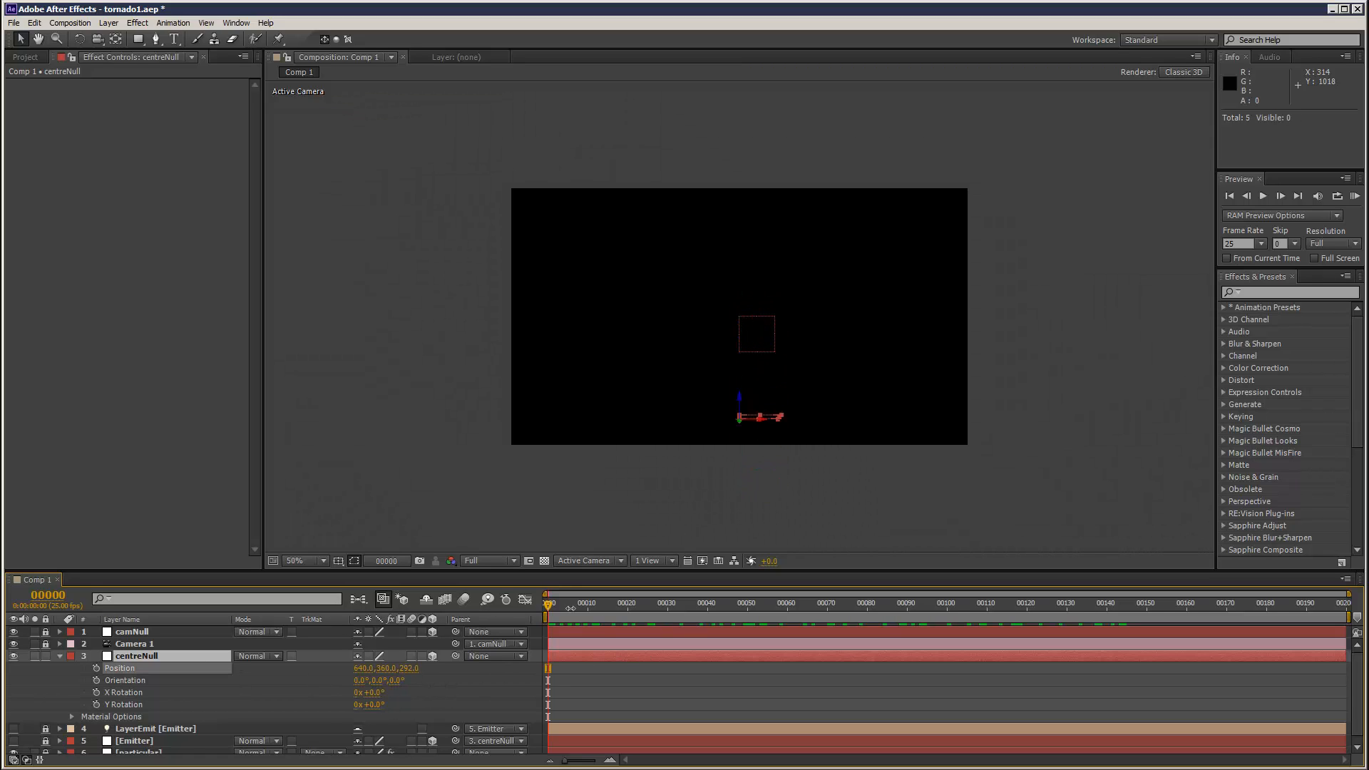
left_click_drag(579, 610, 114, 510)
left_click(96, 668)
At frame 199, raise centreNull along Z above the visible frame and scrub through the rising particle spiral
left_click_drag(619, 604, 1346, 604)
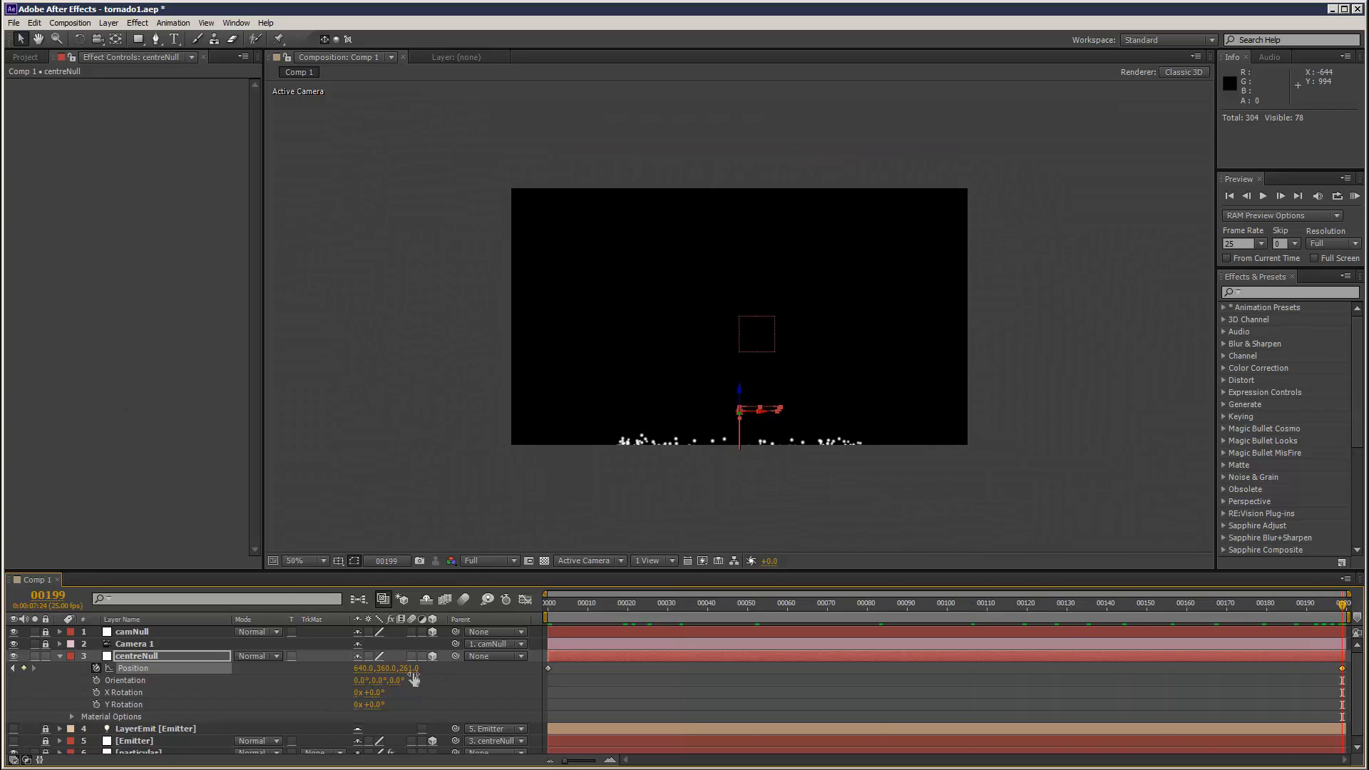
left_click_drag(414, 680, 365, 728)
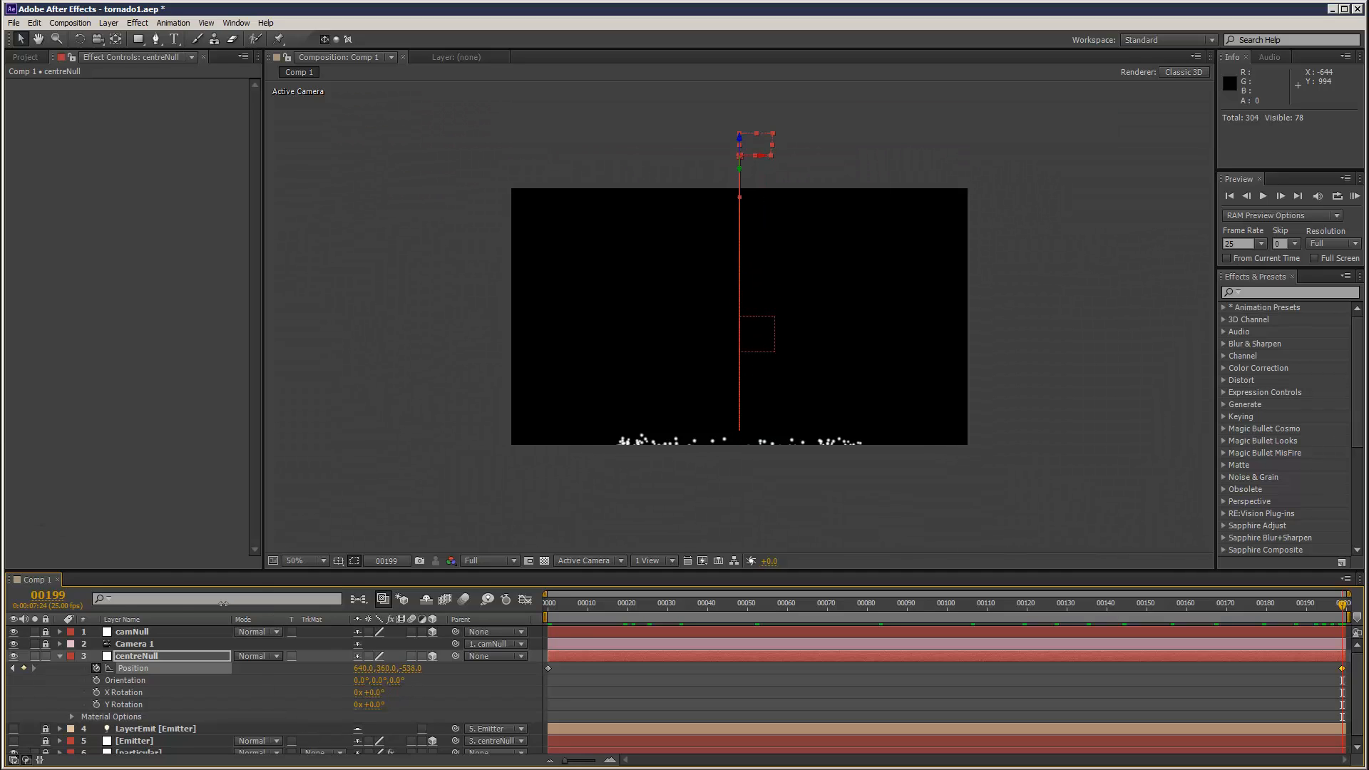
left_click_drag(567, 605, 1028, 647)
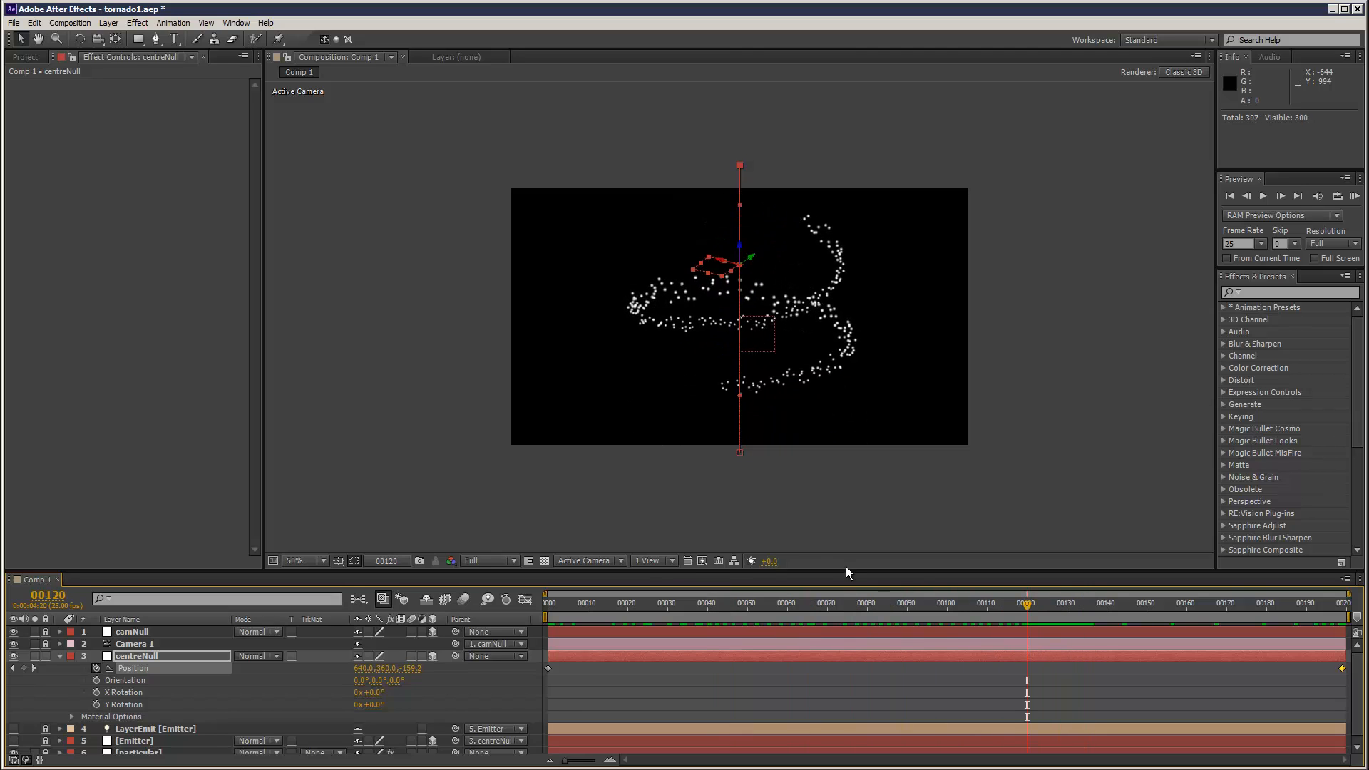
Switch the composition view to Fast Draft previewing and play a RAM preview of the rising spiral at 100% magnification
left_click(703, 561)
left_click(720, 616)
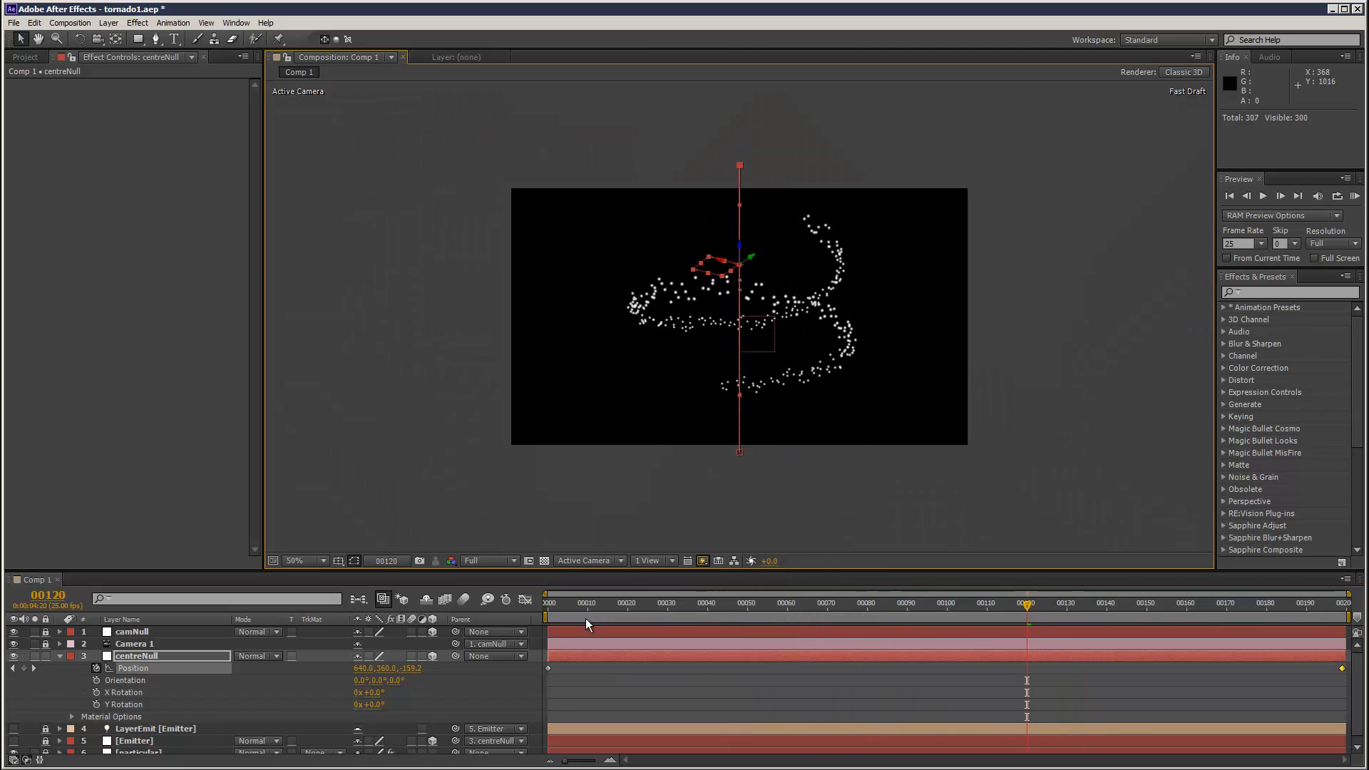
key("Home")
left_click_drag(549, 604, 940, 604)
key("slash")
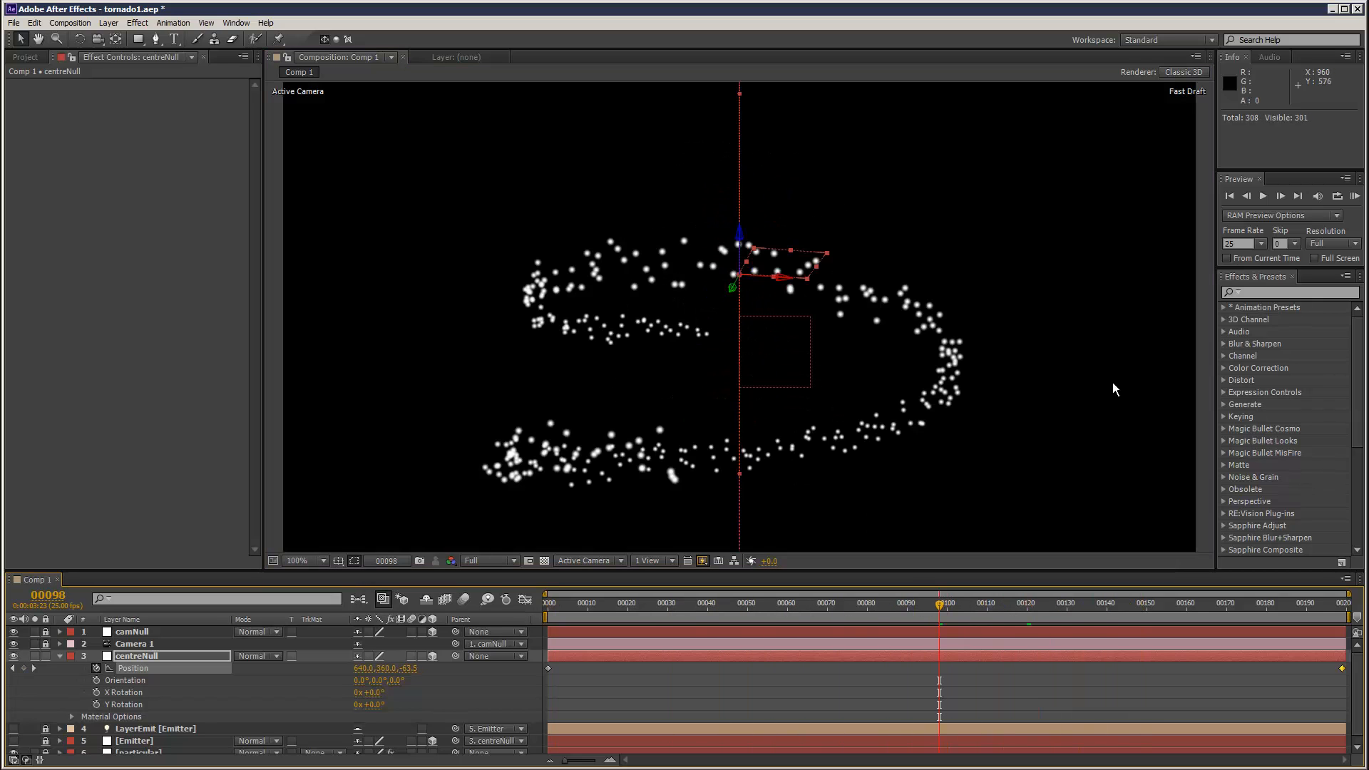
left_click(1355, 196)
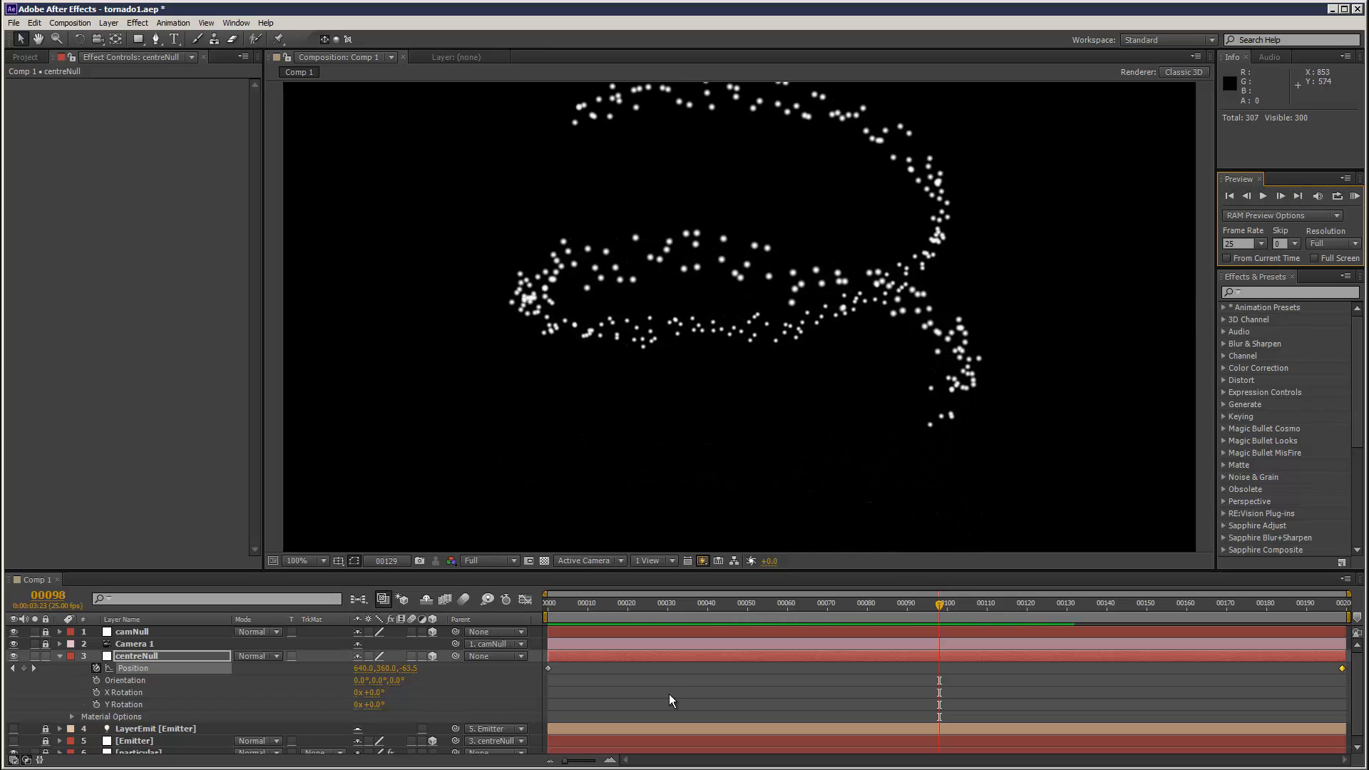
left_click(739, 610)
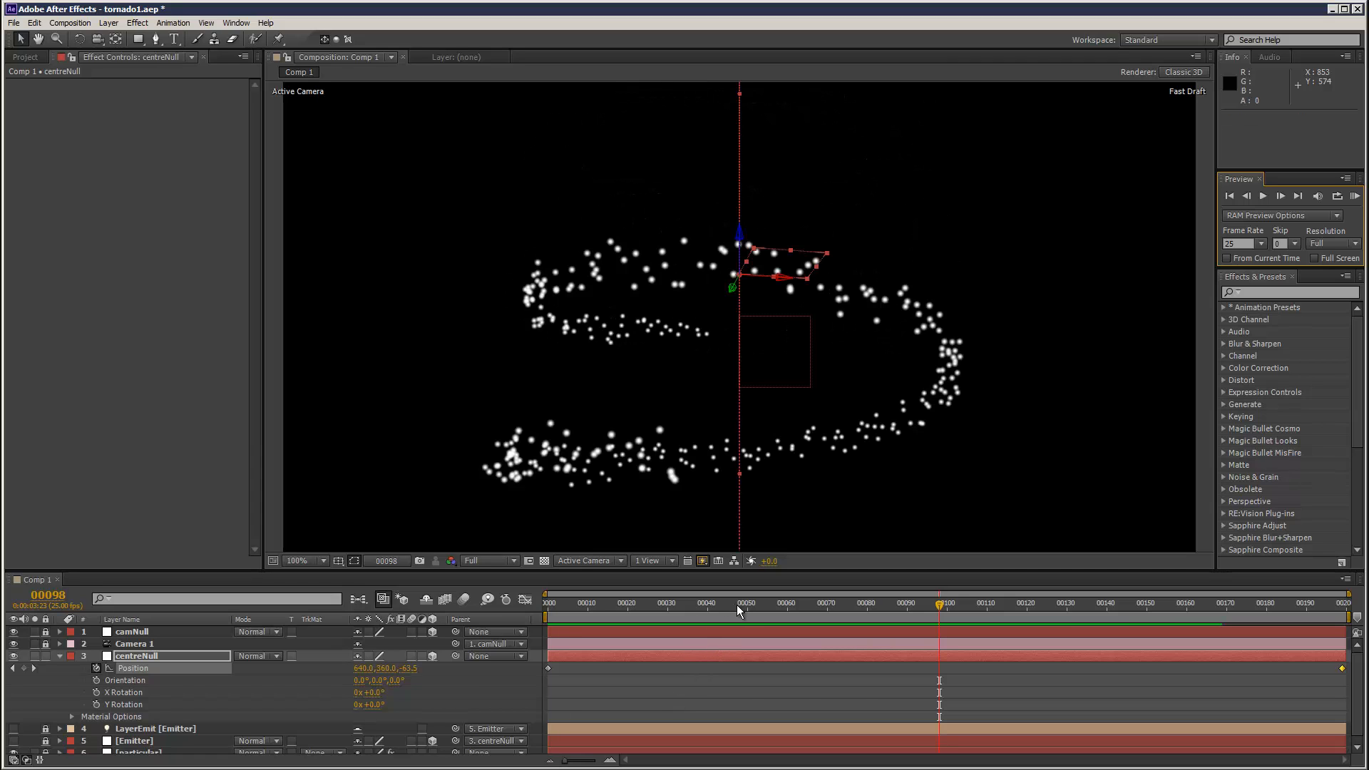
Unlock the particular layer, set its Particle Life to 12 seconds and scrub the timeline to check the trail
left_click(60, 656)
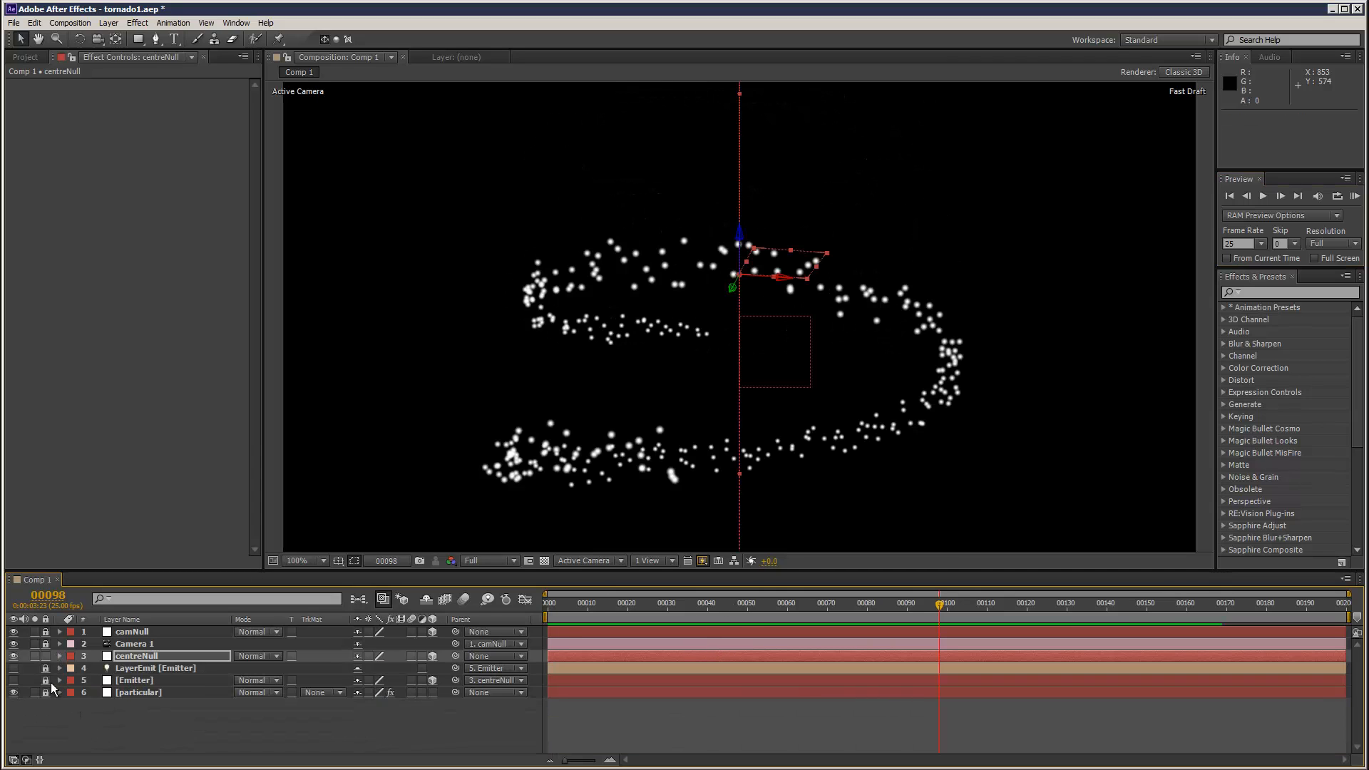
left_click(118, 692)
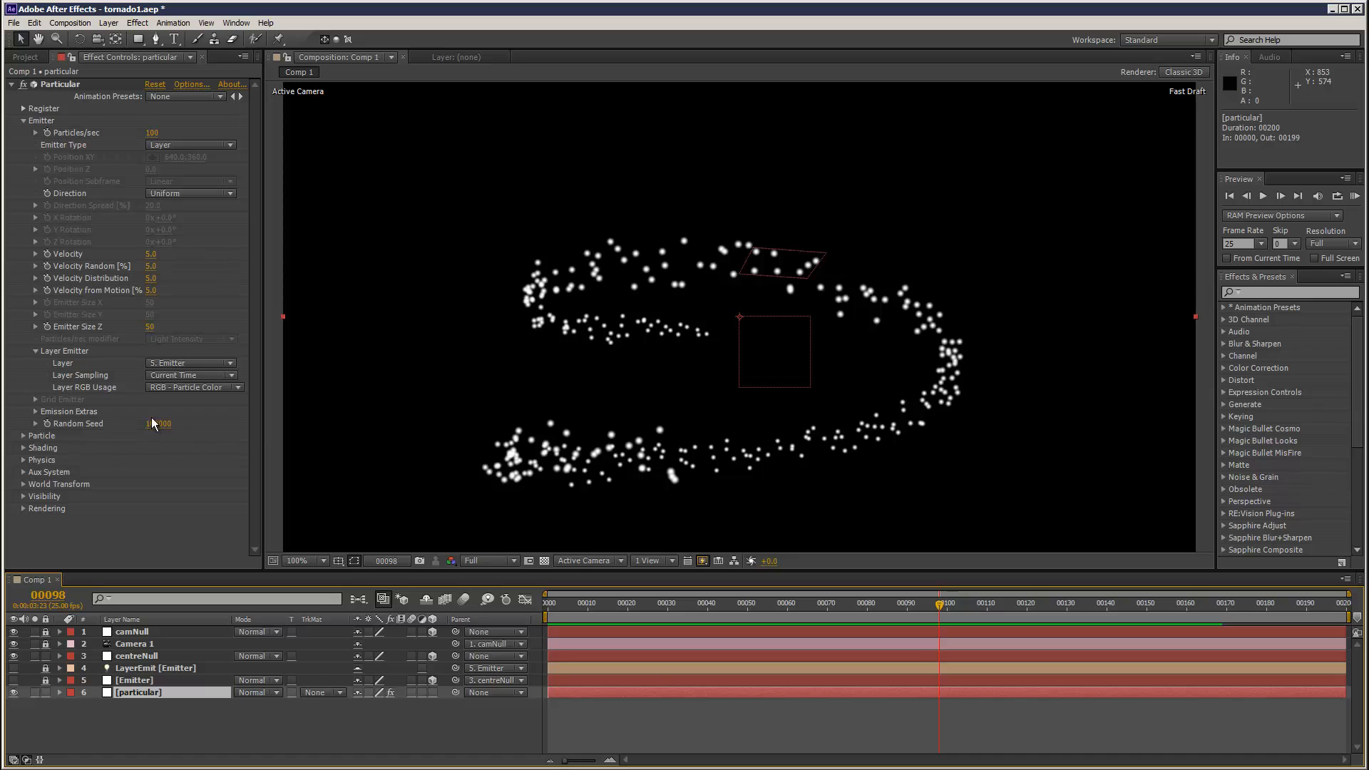
left_click(24, 437)
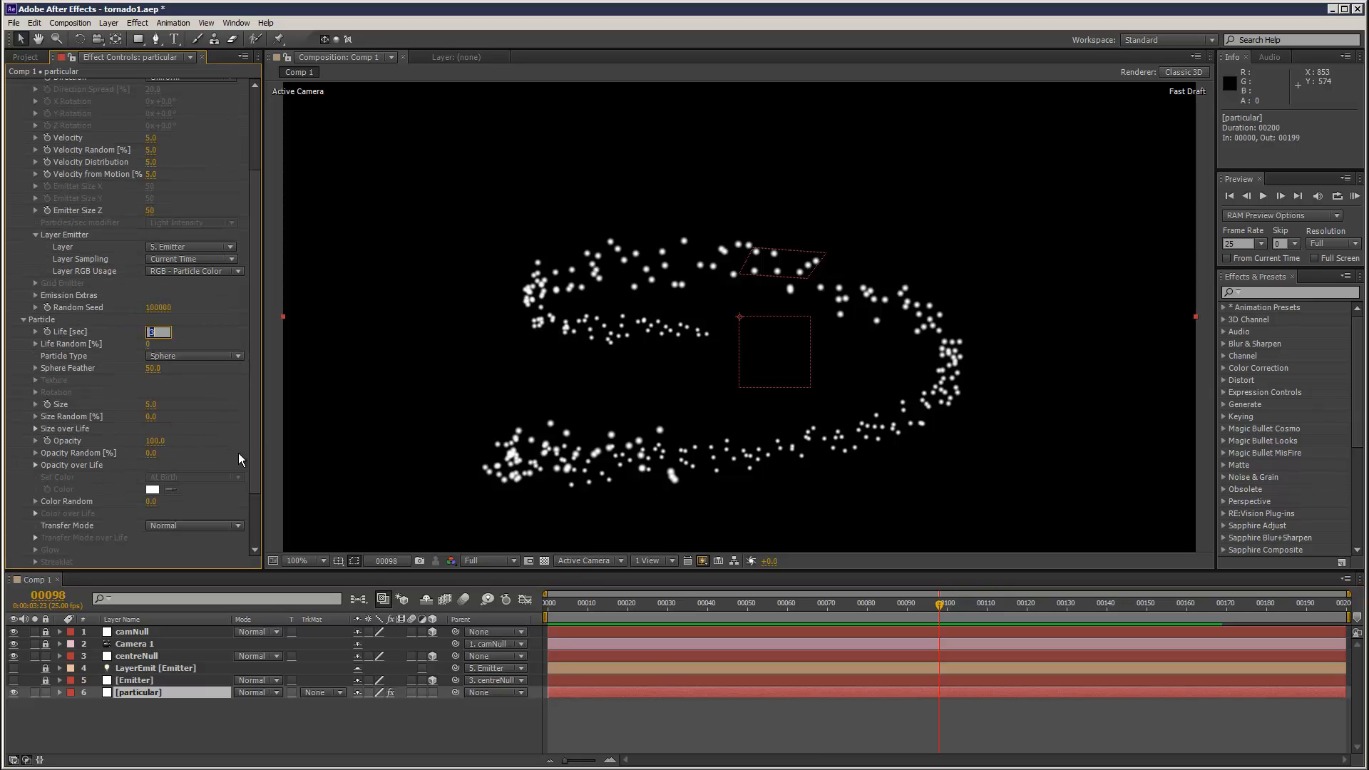
type("12")
left_click(376, 745)
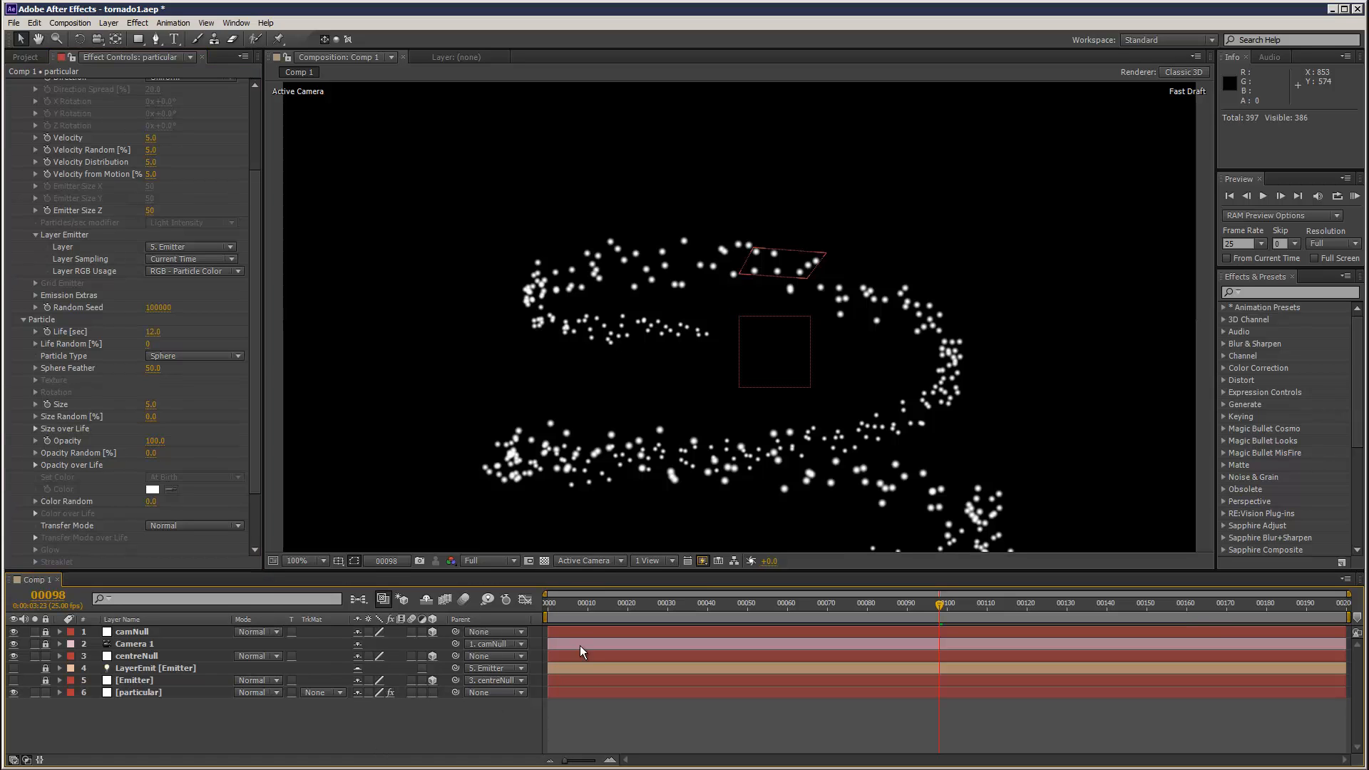
left_click_drag(550, 604, 1047, 604)
scroll(796, 383, "down", 2)
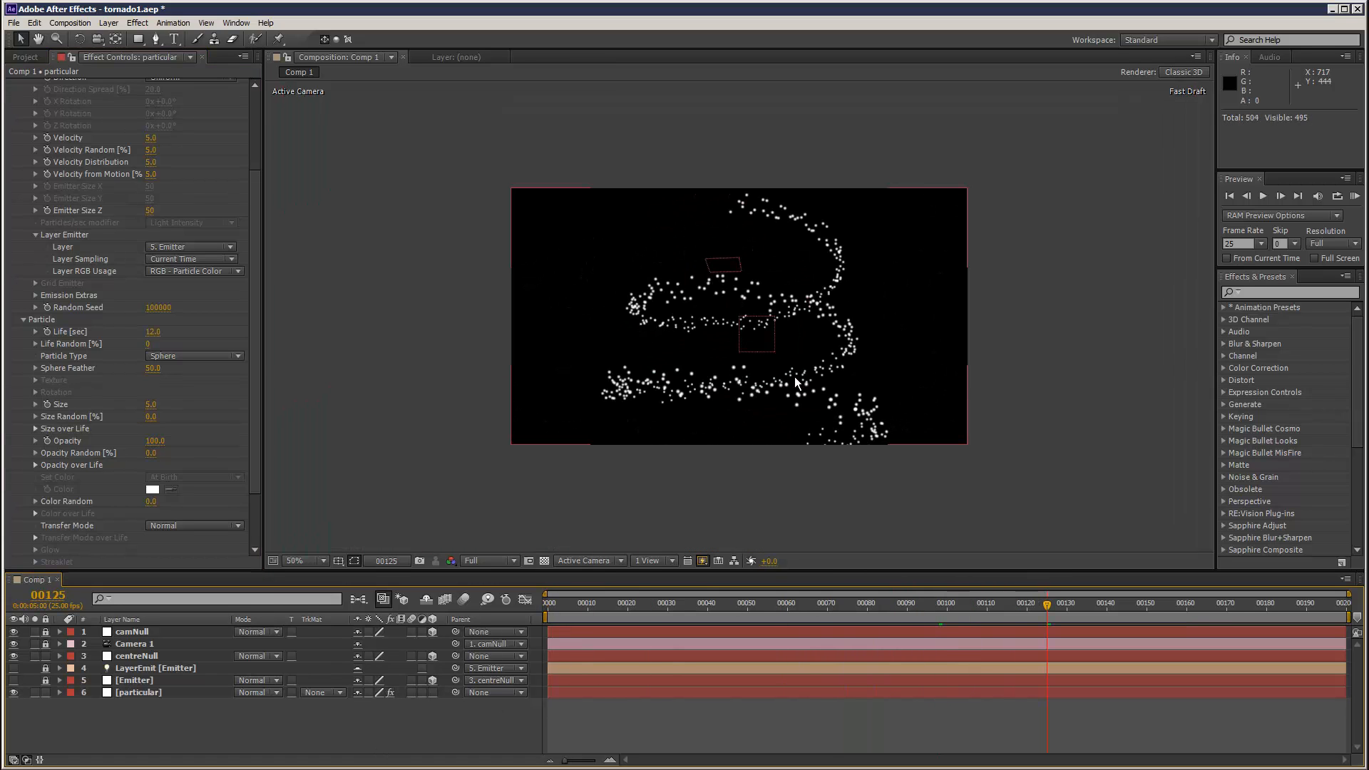
left_click_drag(624, 599, 1223, 582)
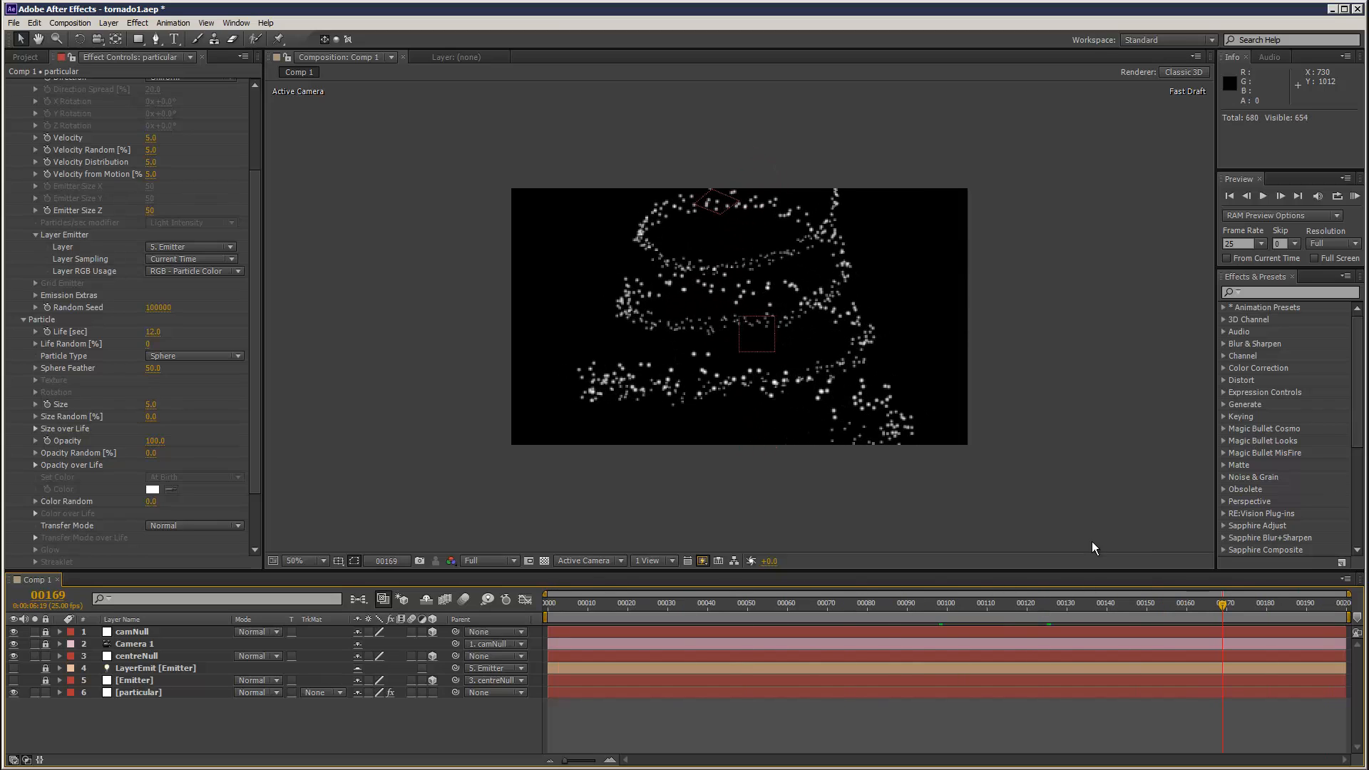
Set Velocity, Velocity Random, Velocity Distribution and Velocity from Motion to 2 in the Particular emitter settings, and save the project
left_click(150, 138)
type("2")
left_click(152, 152)
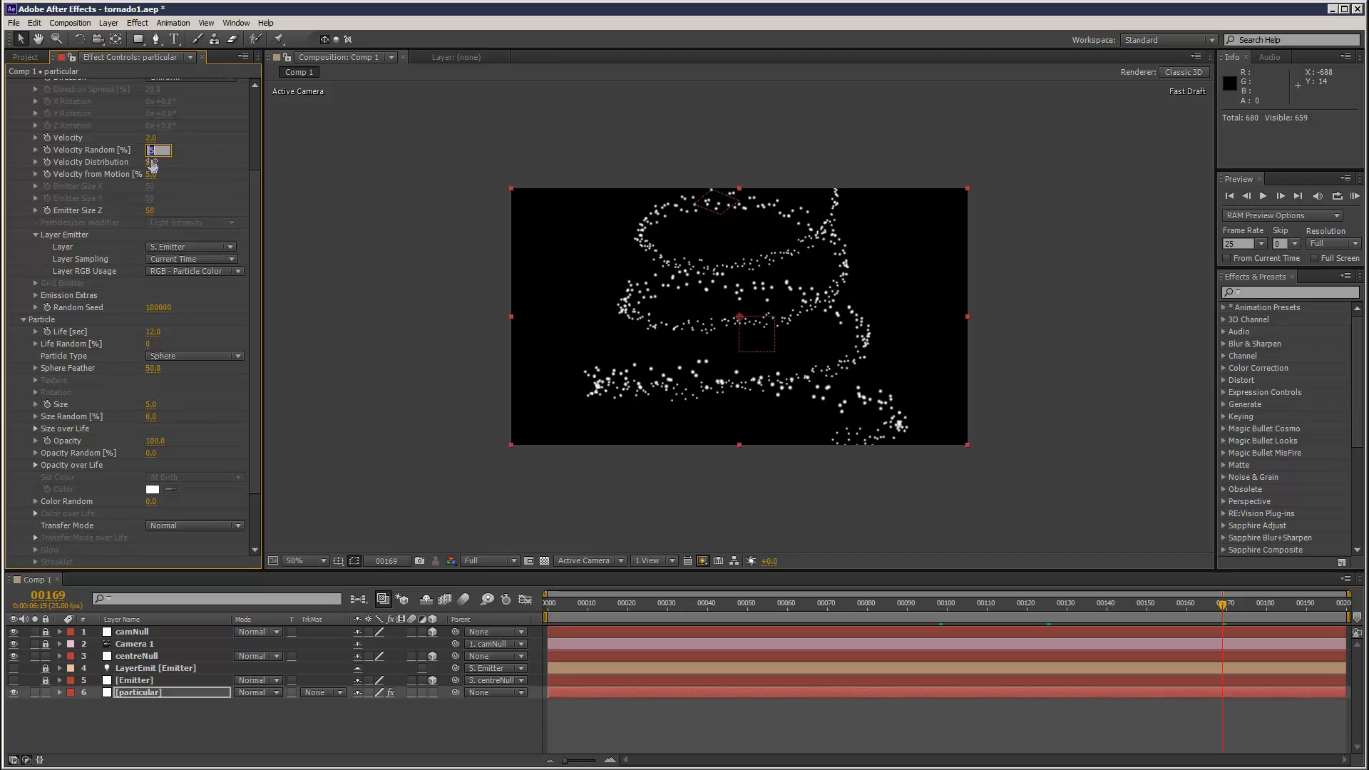
left_click(357, 281)
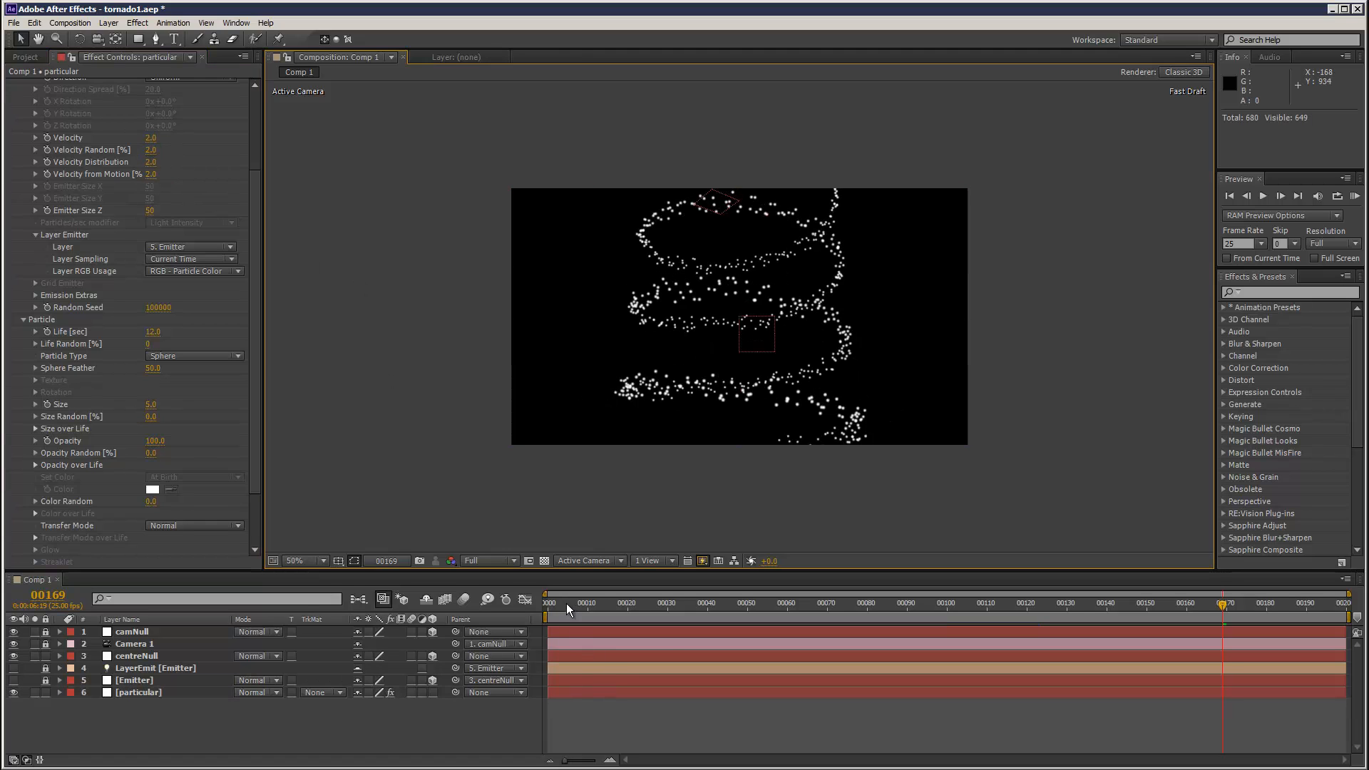
left_click_drag(566, 603, 1230, 583)
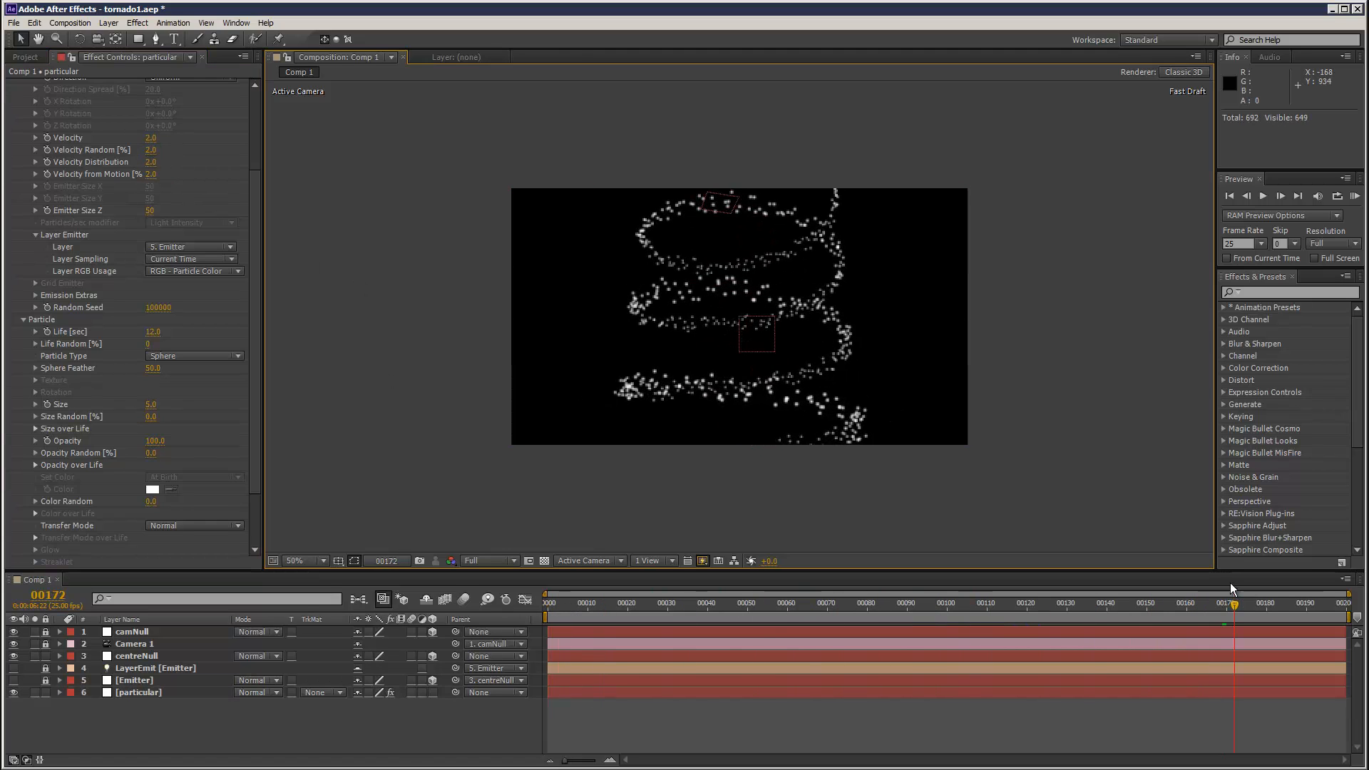
left_click_drag(653, 608, 1124, 595)
left_click(14, 23)
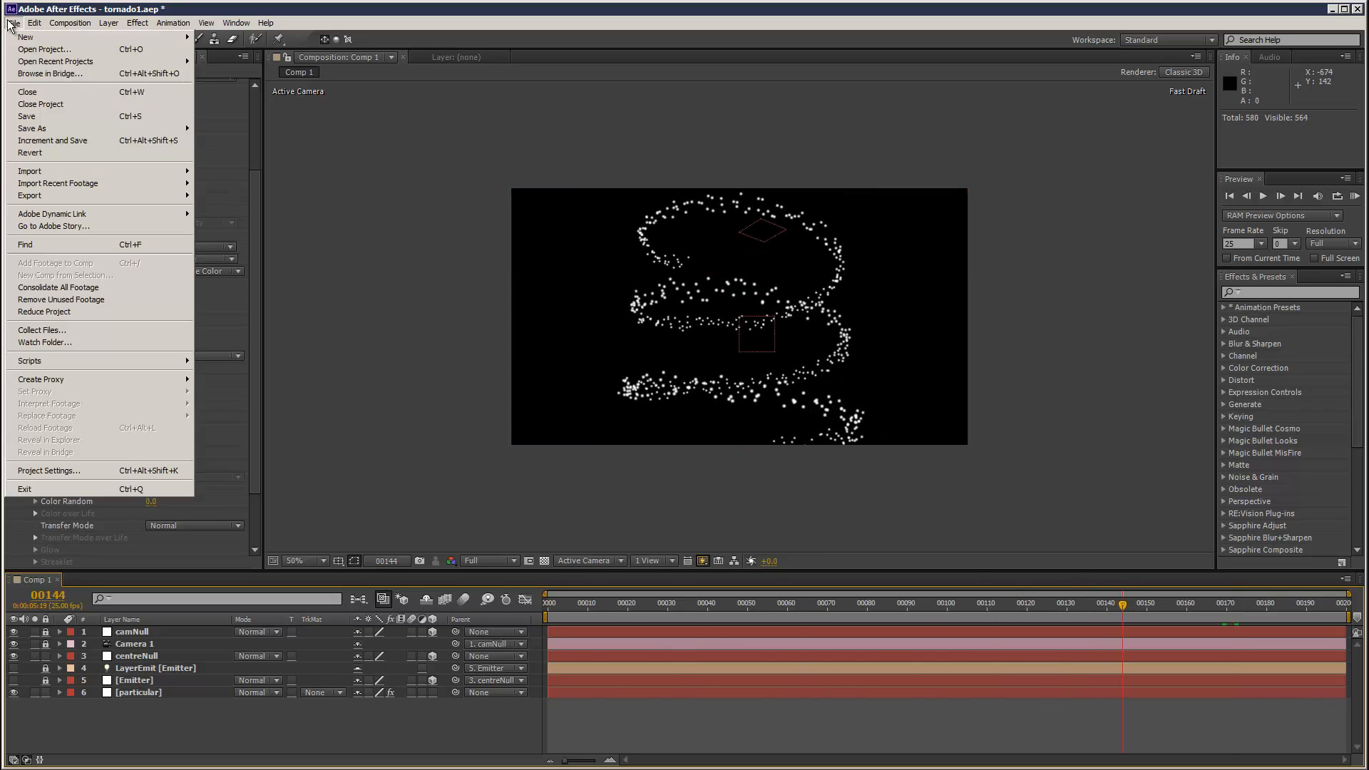
left_click(29, 105)
Keyframe centreNull's Scale at 100% on the last frame and 25% at frame 0
left_click_drag(627, 602, 517, 607)
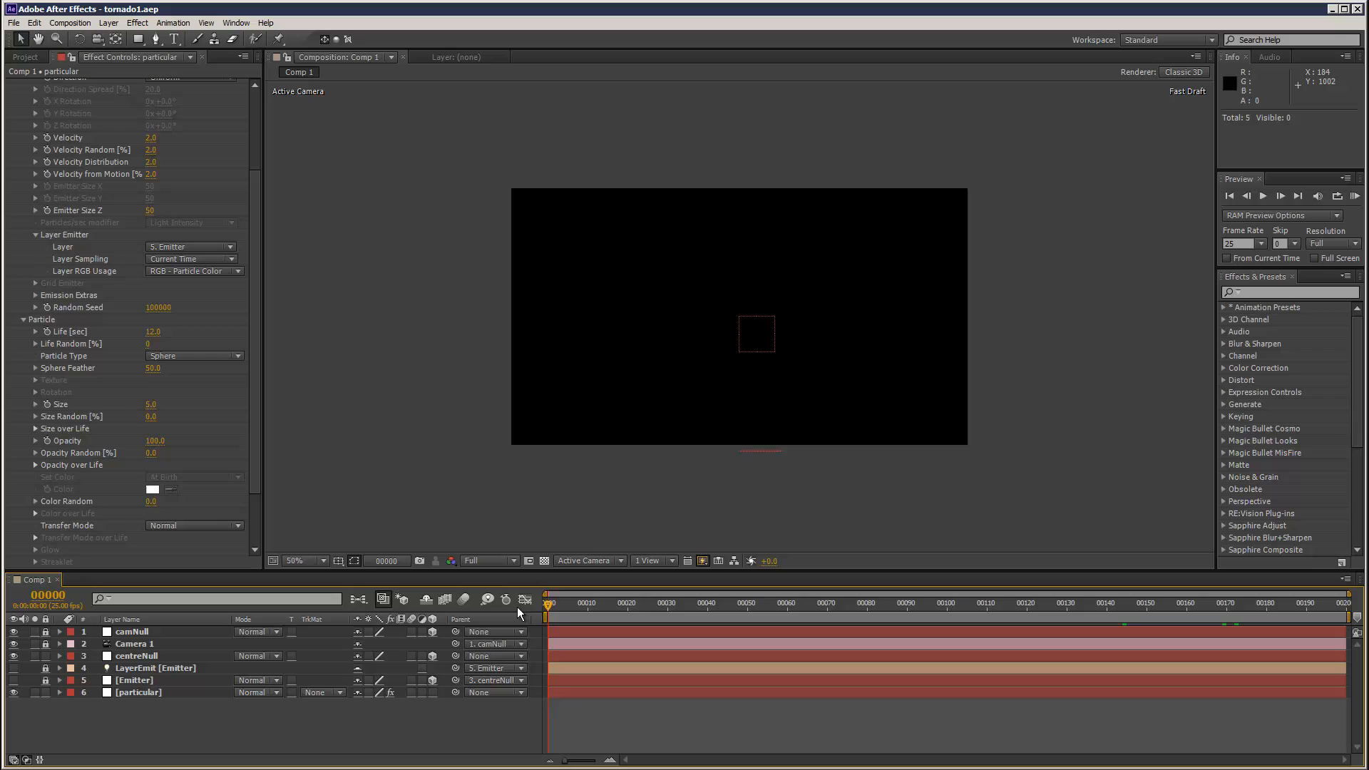
left_click(169, 658)
key("s")
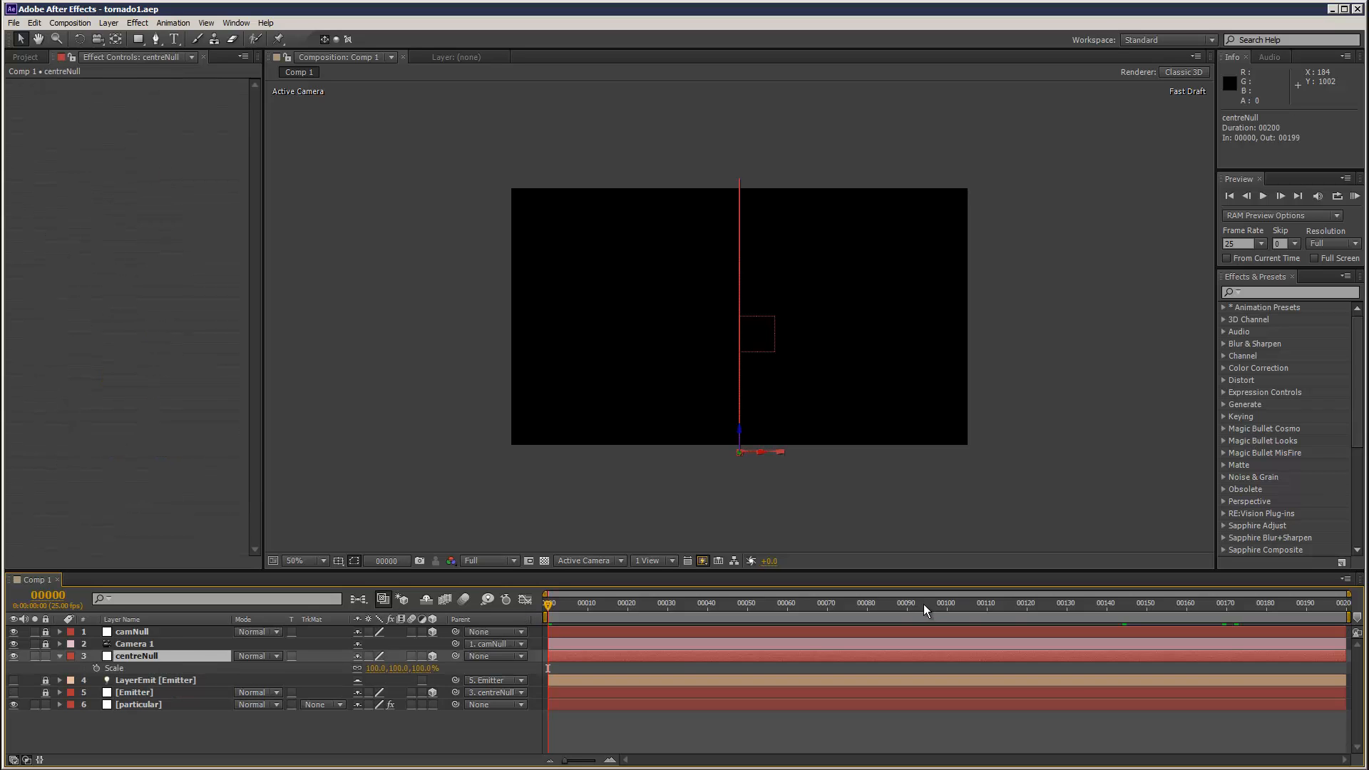
key("End")
left_click(96, 668)
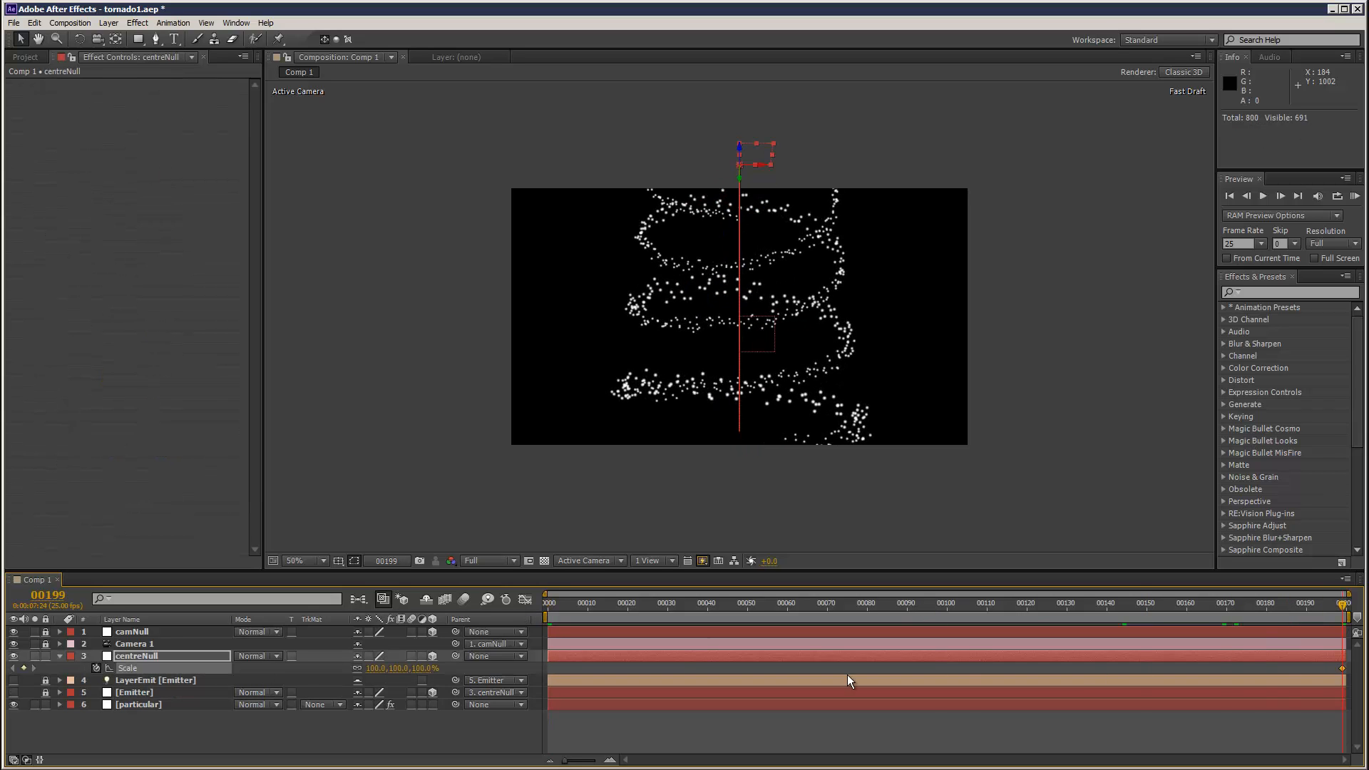
key("Home")
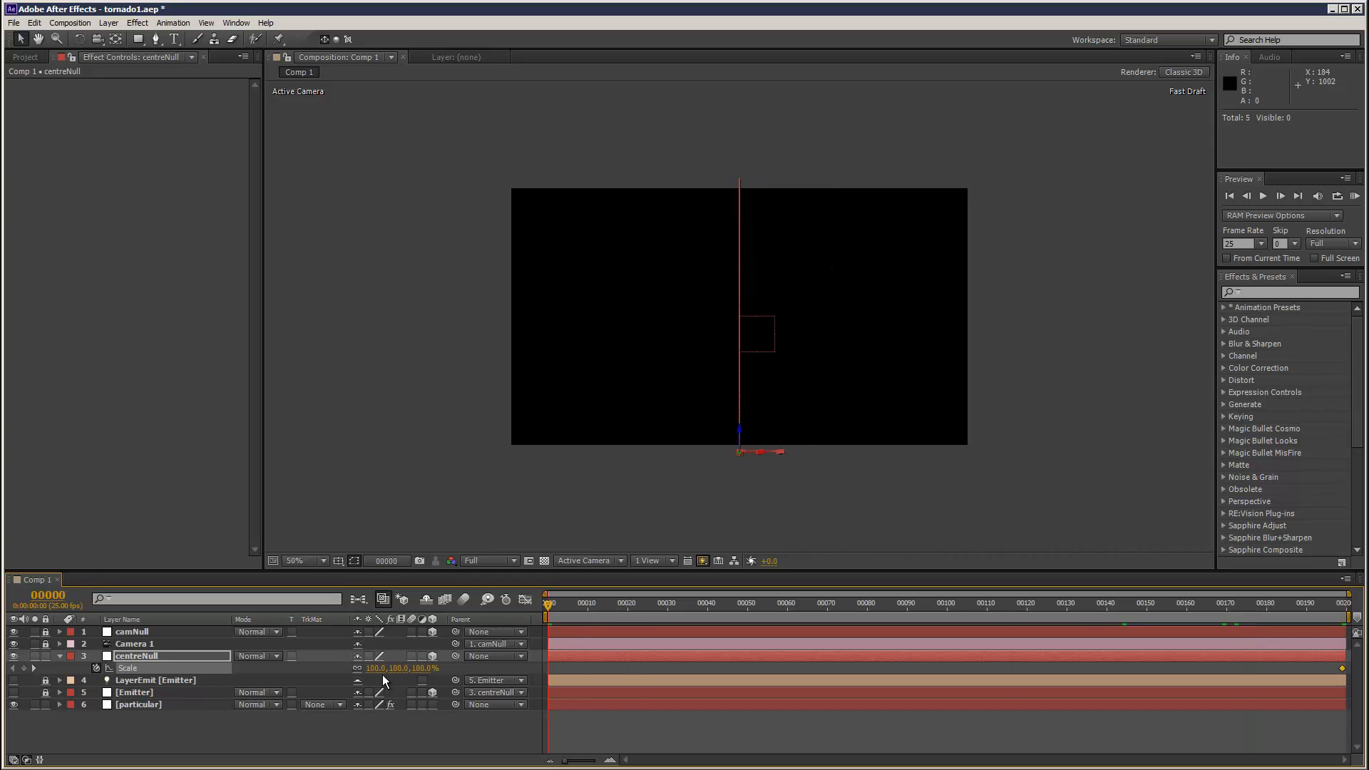
left_click(404, 465)
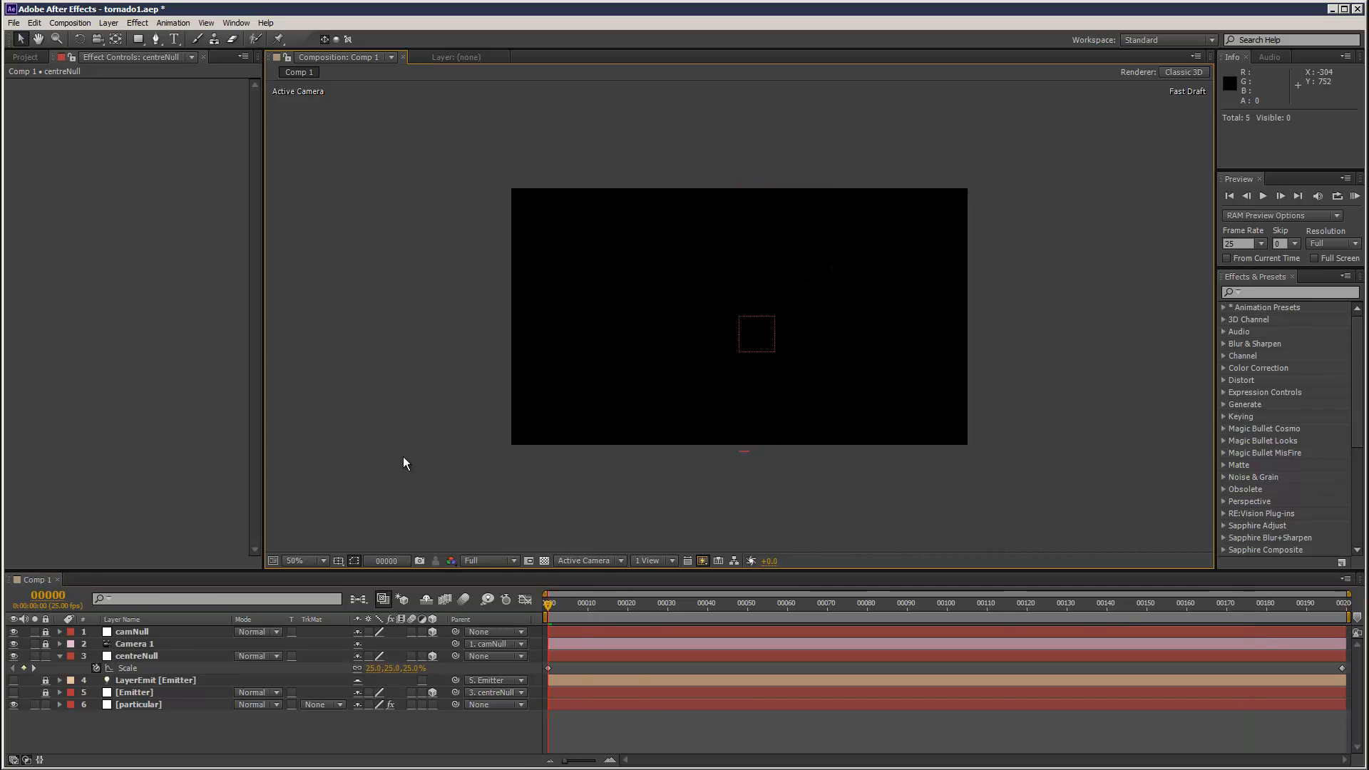
Scrub the timeline and play a RAM preview of the widening particle spiral
left_click_drag(629, 611, 1266, 592)
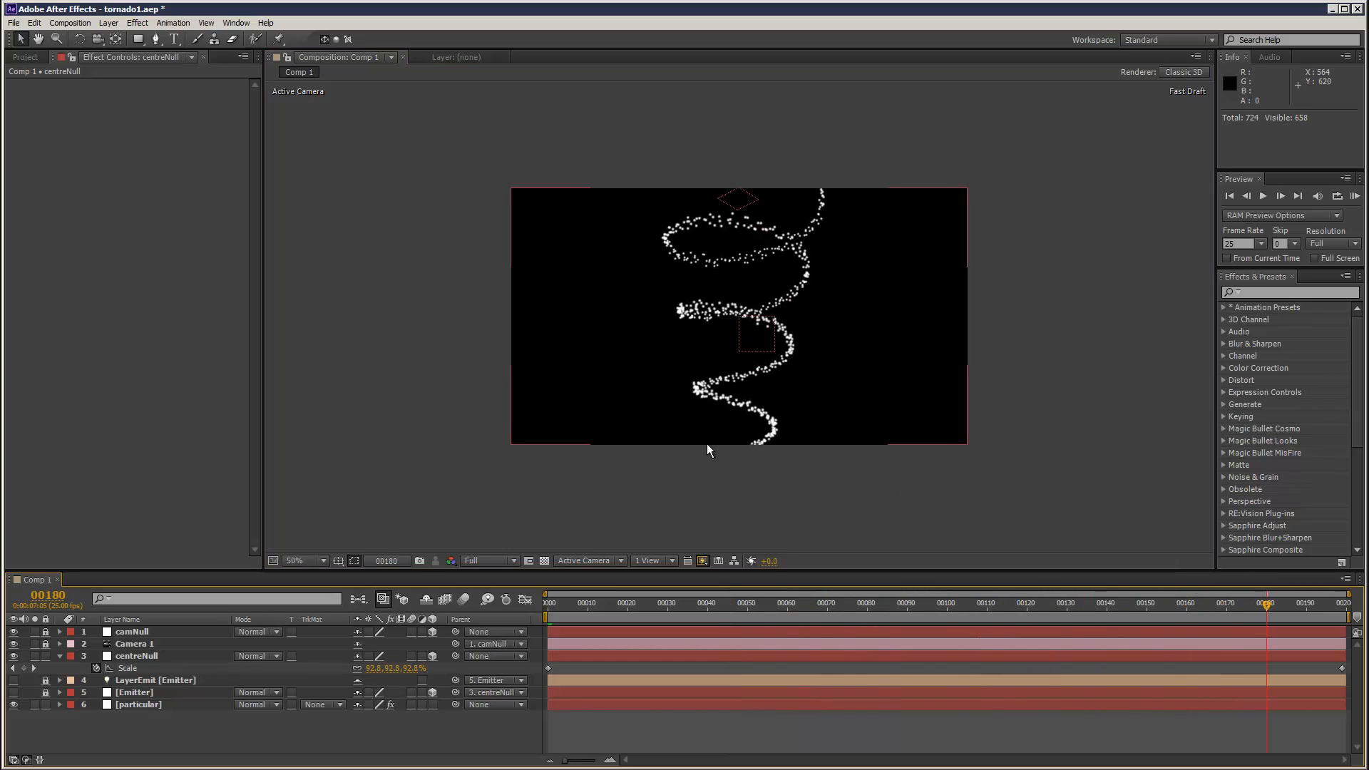
left_click(1355, 196)
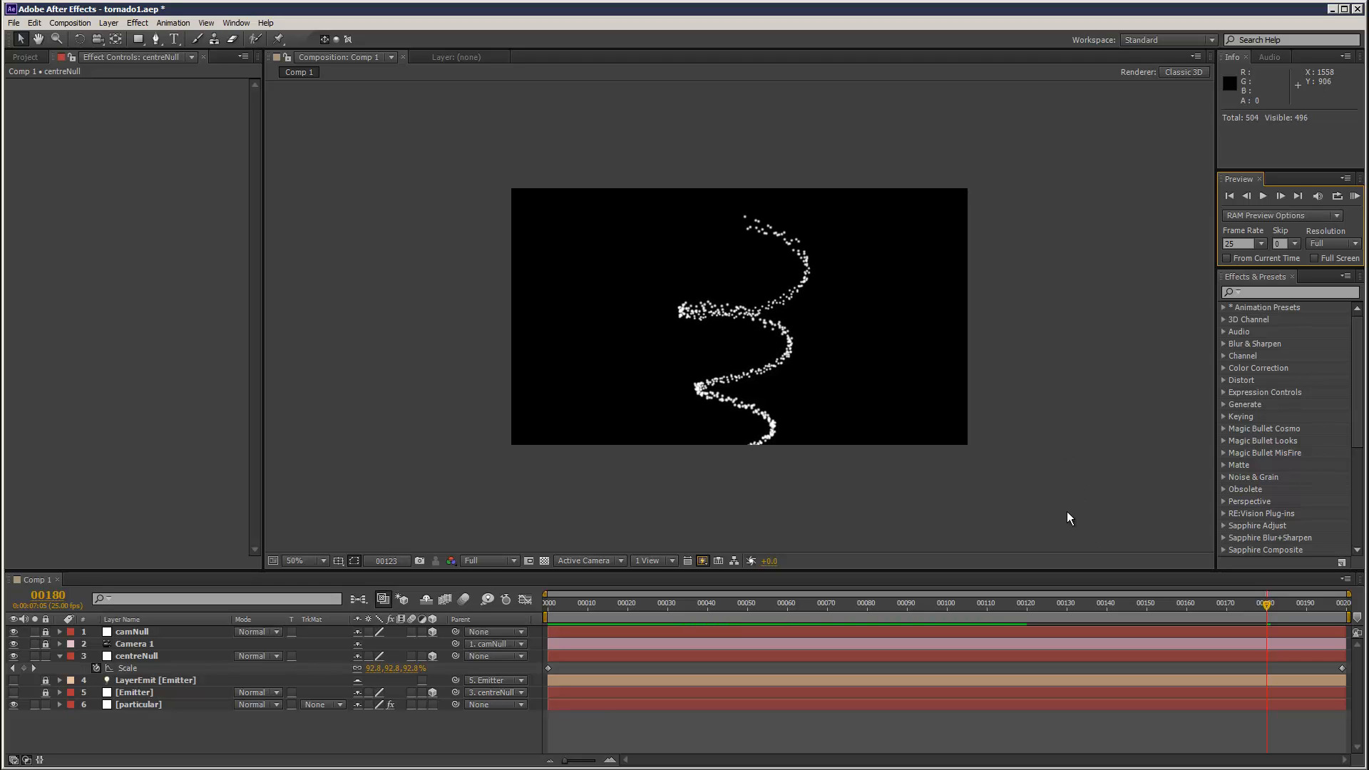
left_click(1355, 195)
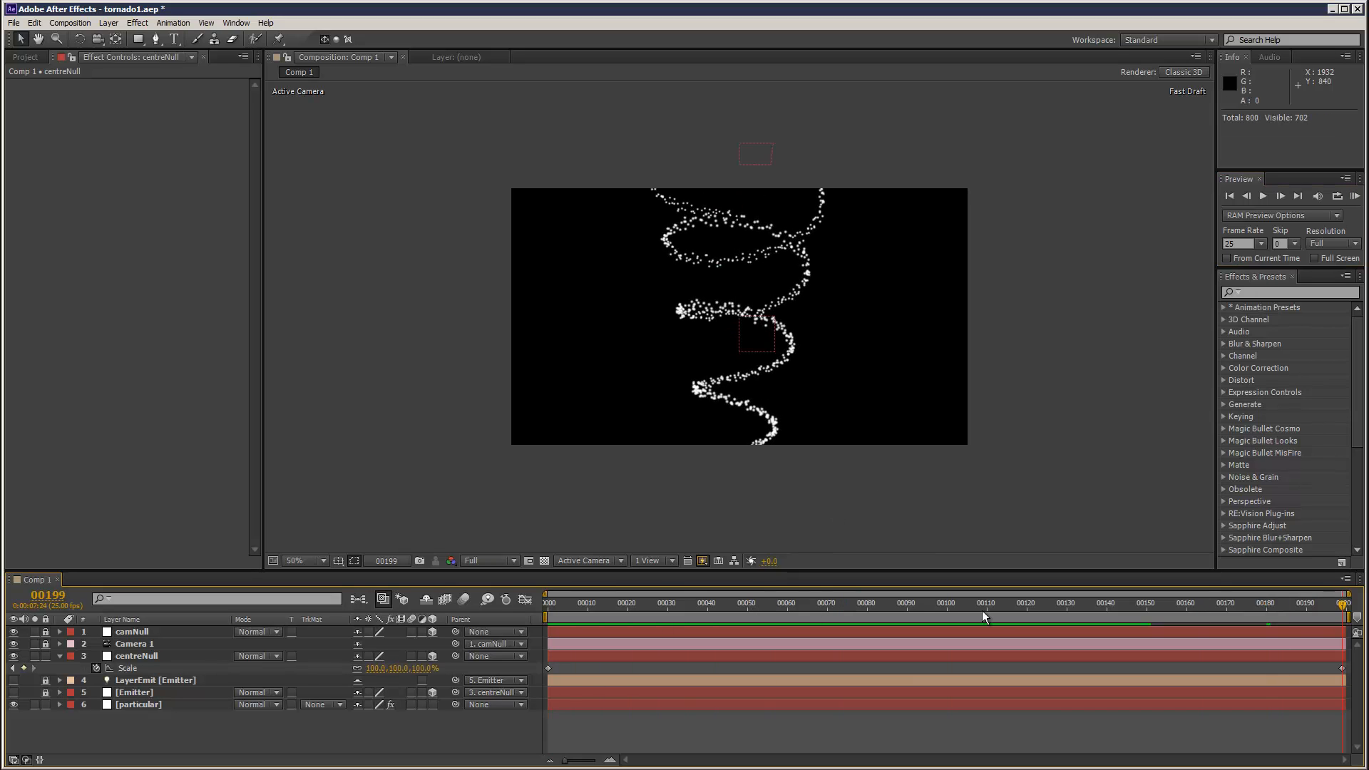
Reveal centreNull's keyframed properties, set its Z Rotation to 9 revolutions on the last frame and play a RAM preview
left_click(181, 656)
key("u")
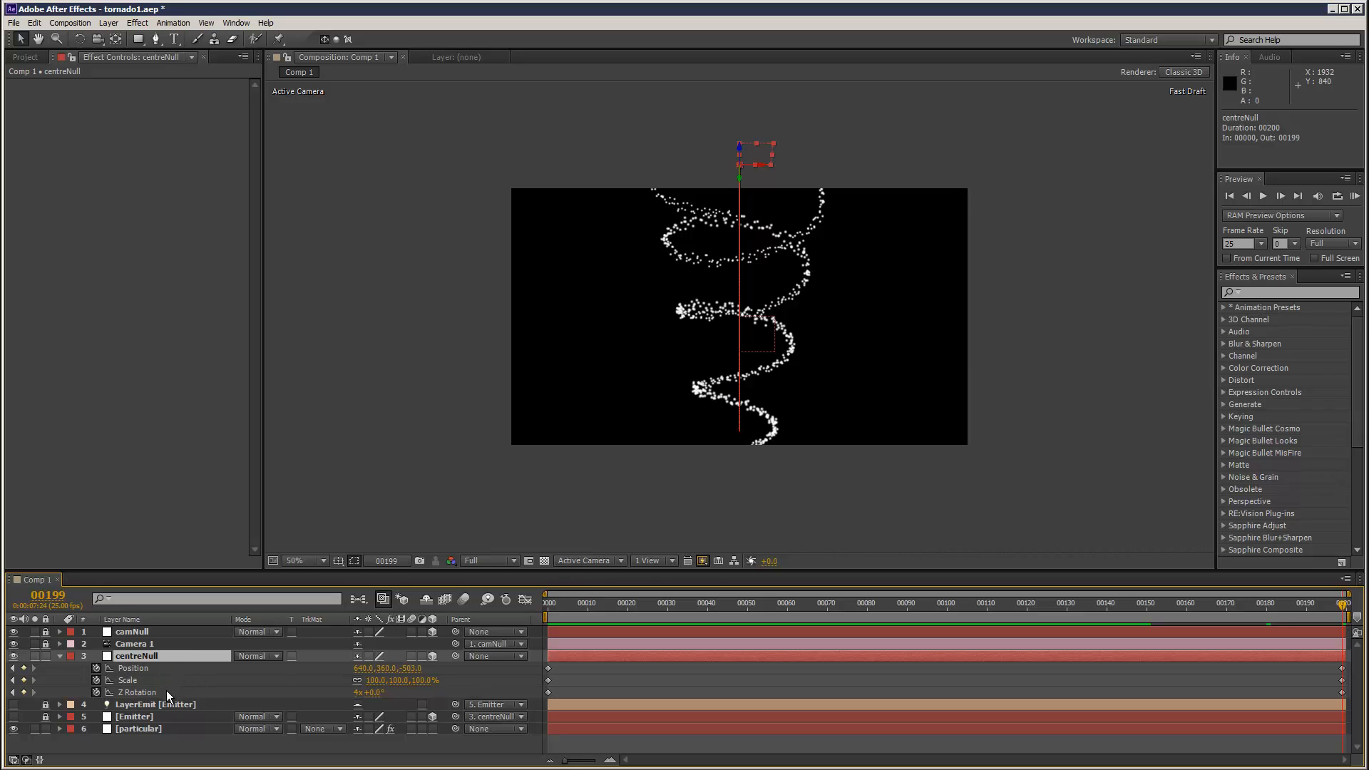
left_click(357, 693)
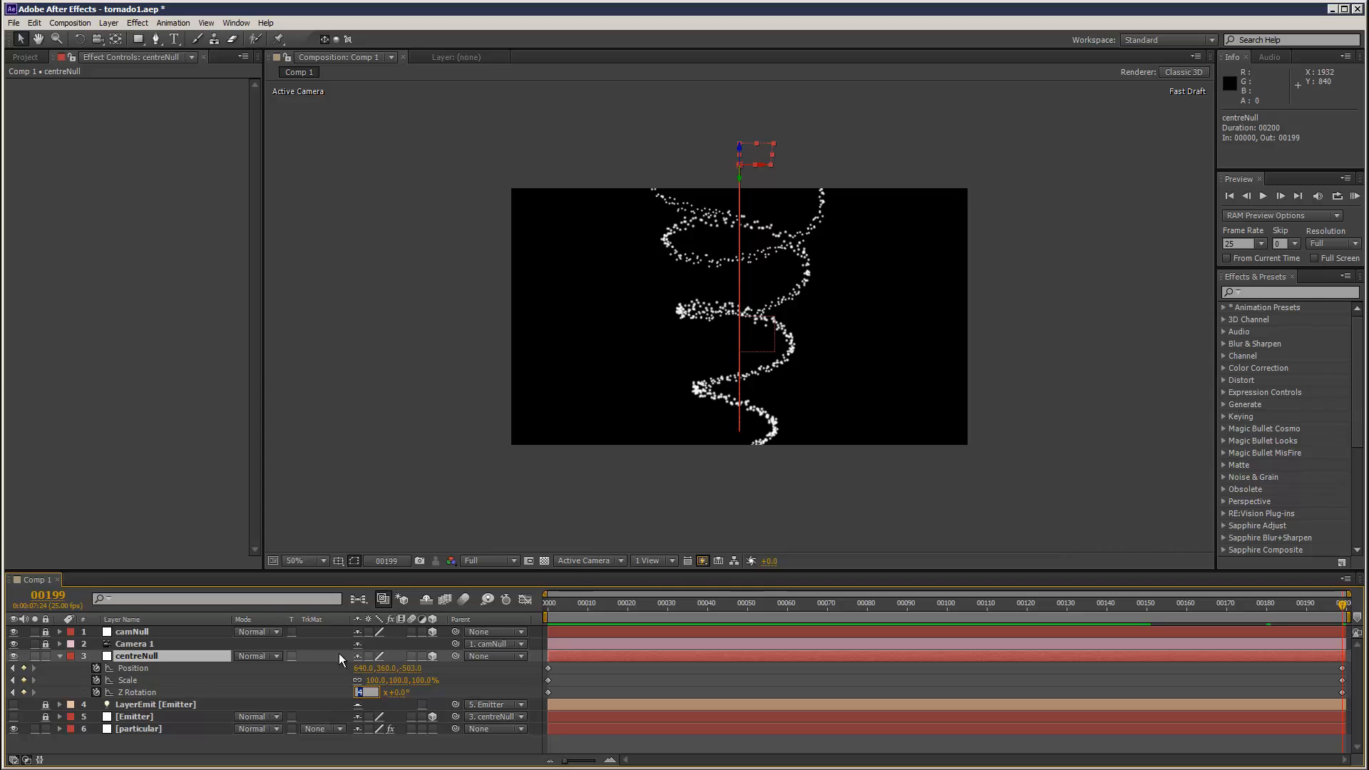
type("9")
left_click(388, 395)
left_click(1355, 201)
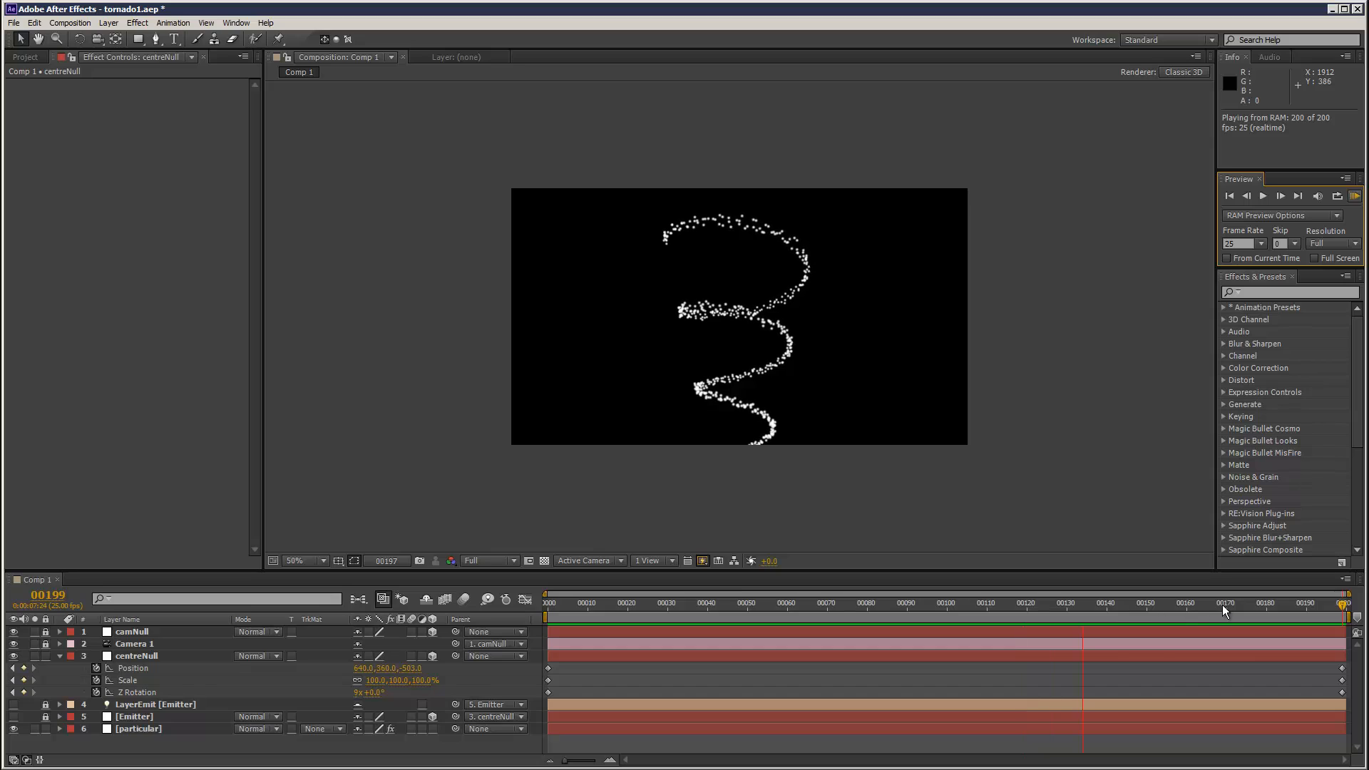
key("space")
Set centreNull's Z Rotation to 20 revolutions on the last frame and run a RAM preview
left_click(358, 692)
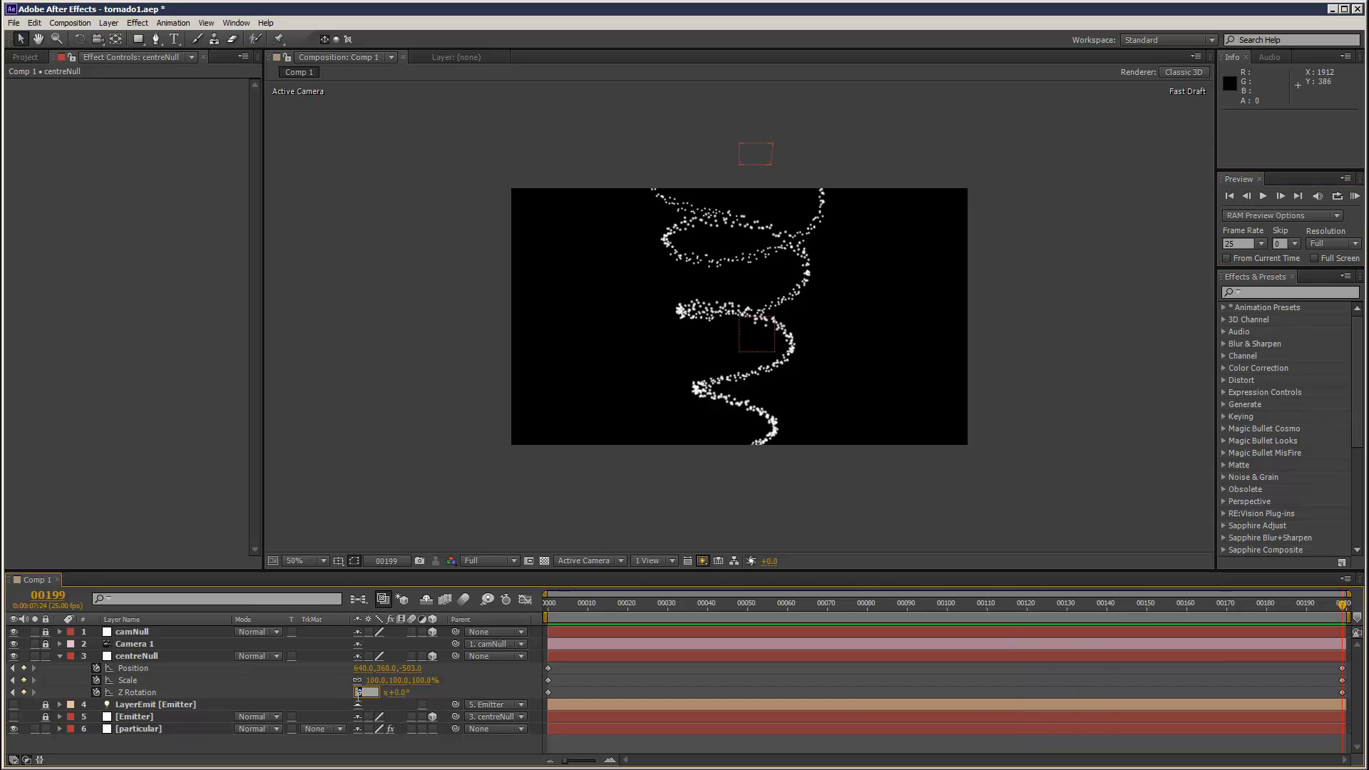
left_click(412, 406)
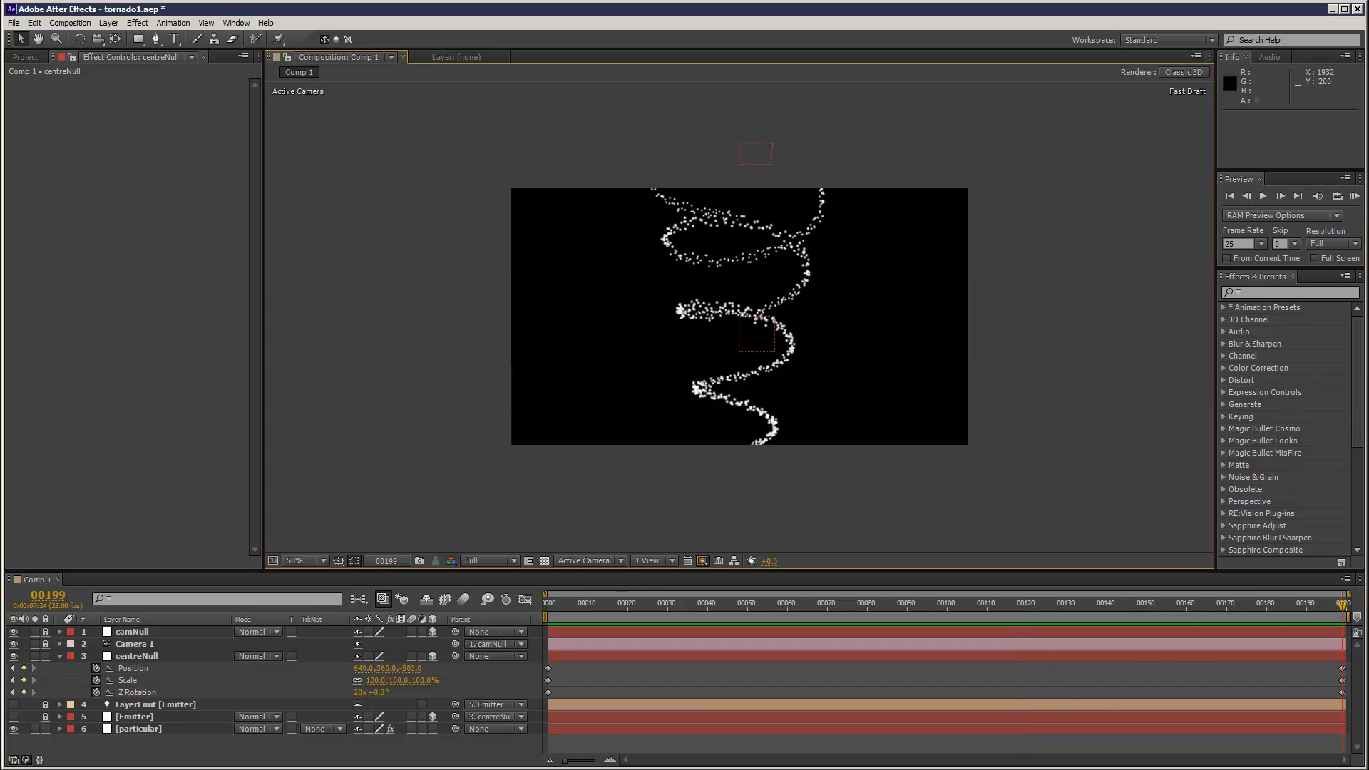
left_click(1359, 197)
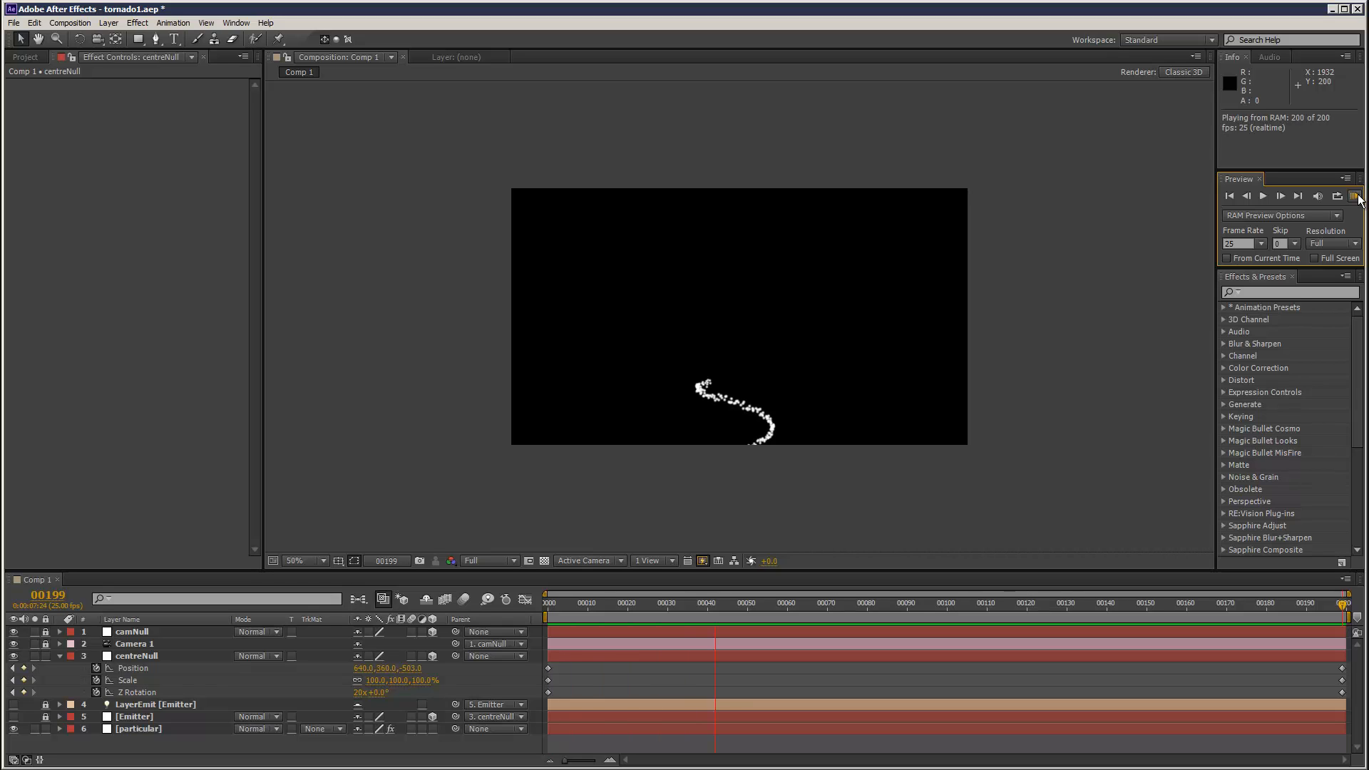
left_click(1359, 197)
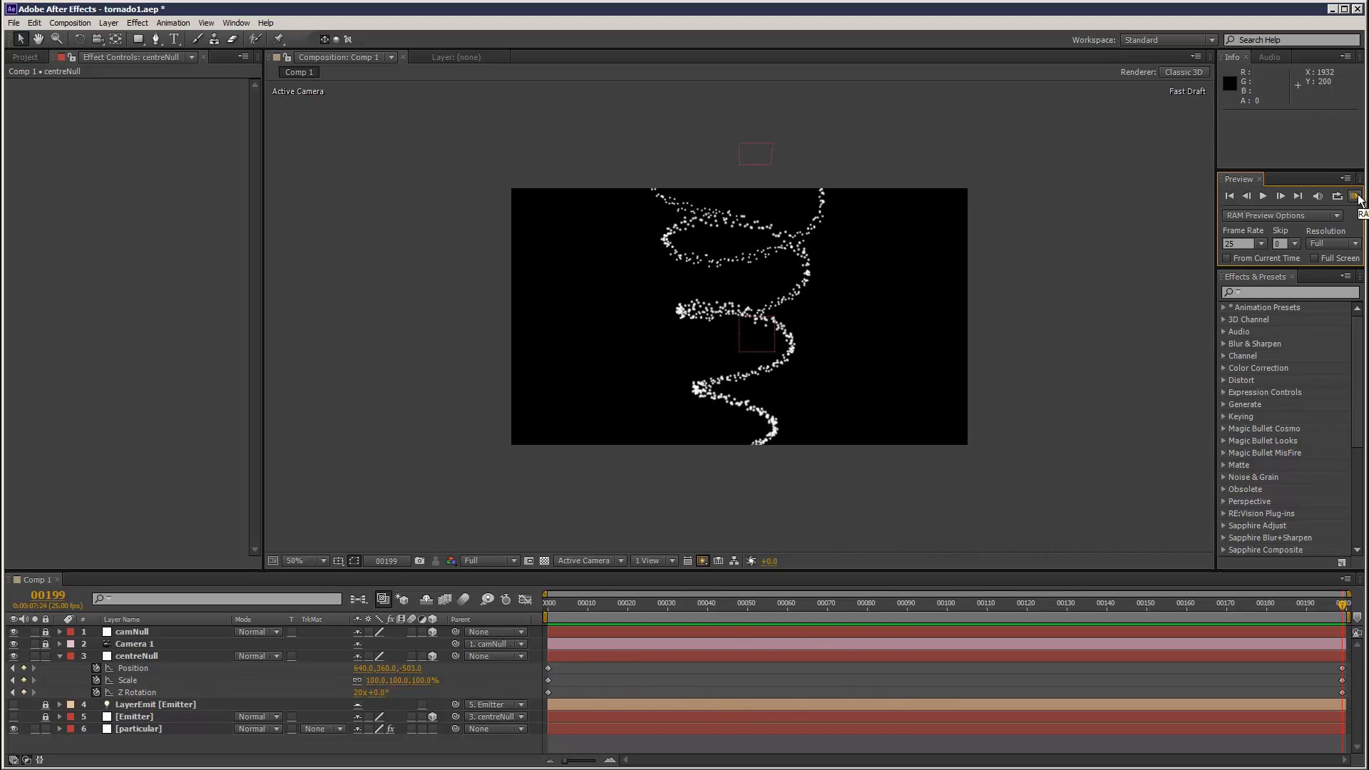
Set centreNull's Z Rotation to 14 revolutions on the last frame and scrub the timeline to check it
key("space")
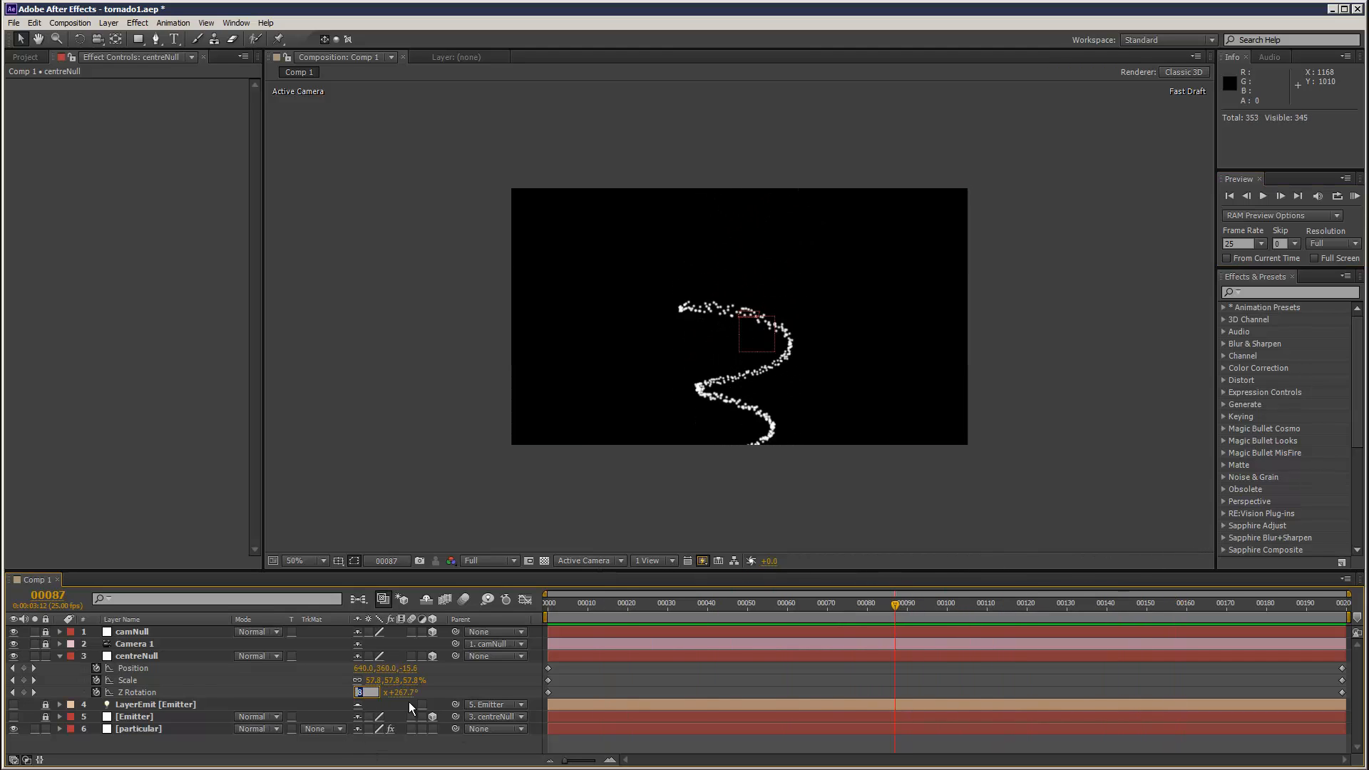
key("space")
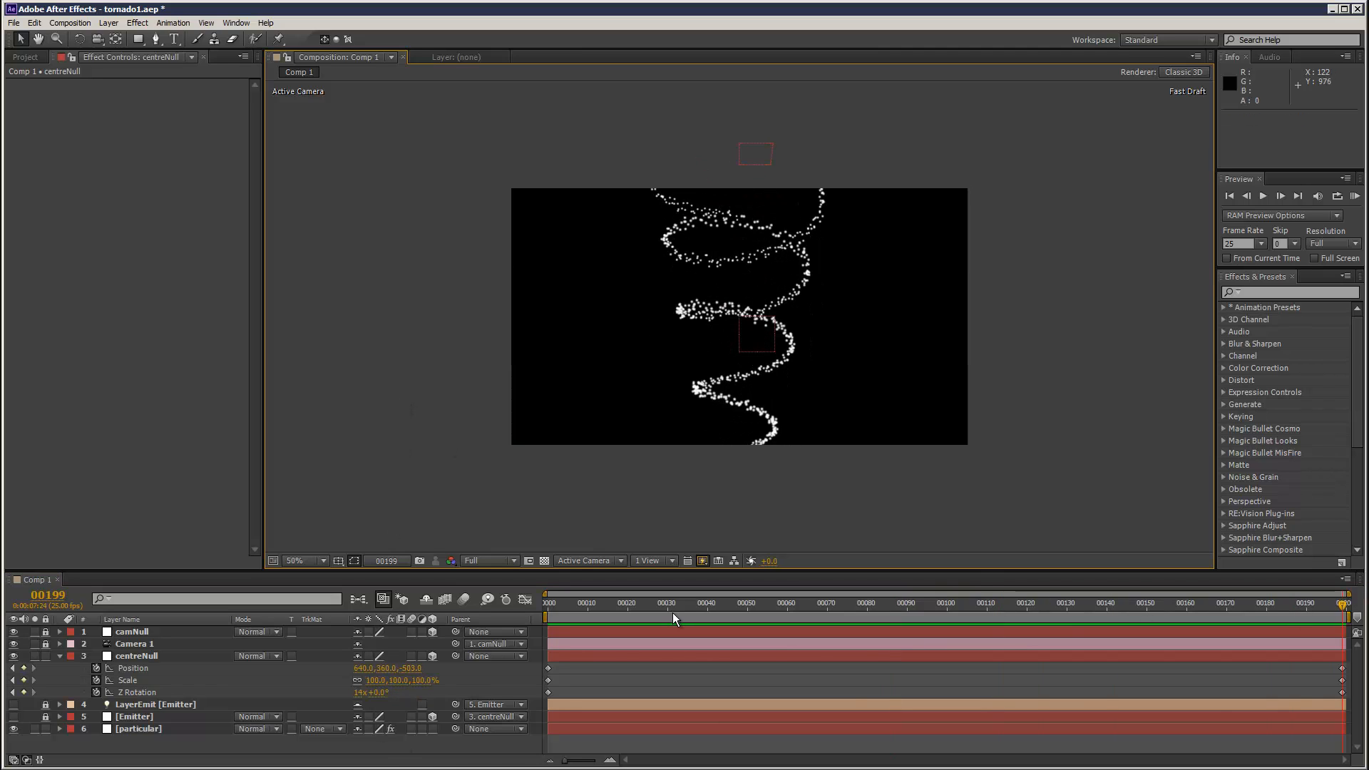
left_click_drag(550, 603, 1003, 591)
Switch the composition's fast previews to Off (Final Quality) and scrub through the spiral
left_click(703, 562)
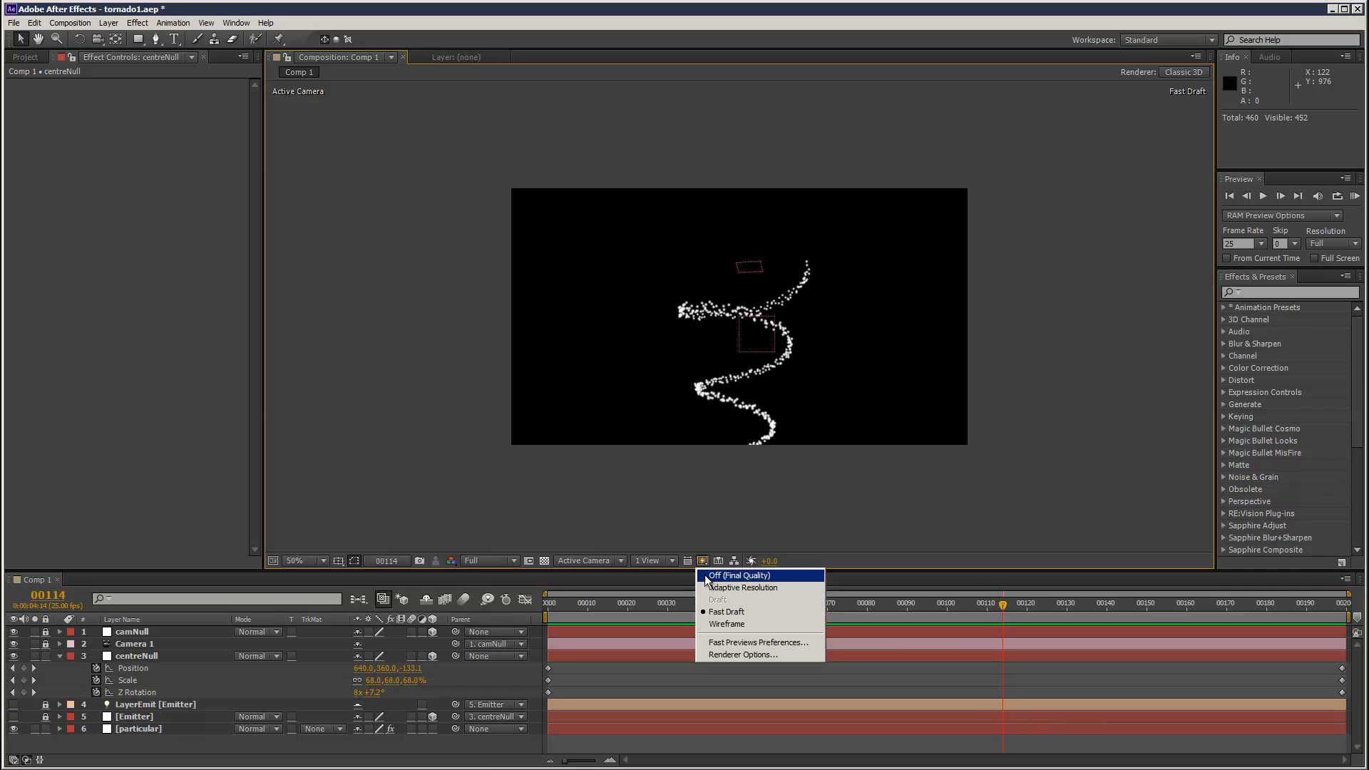
left_click(708, 575)
left_click_drag(574, 604, 1183, 598)
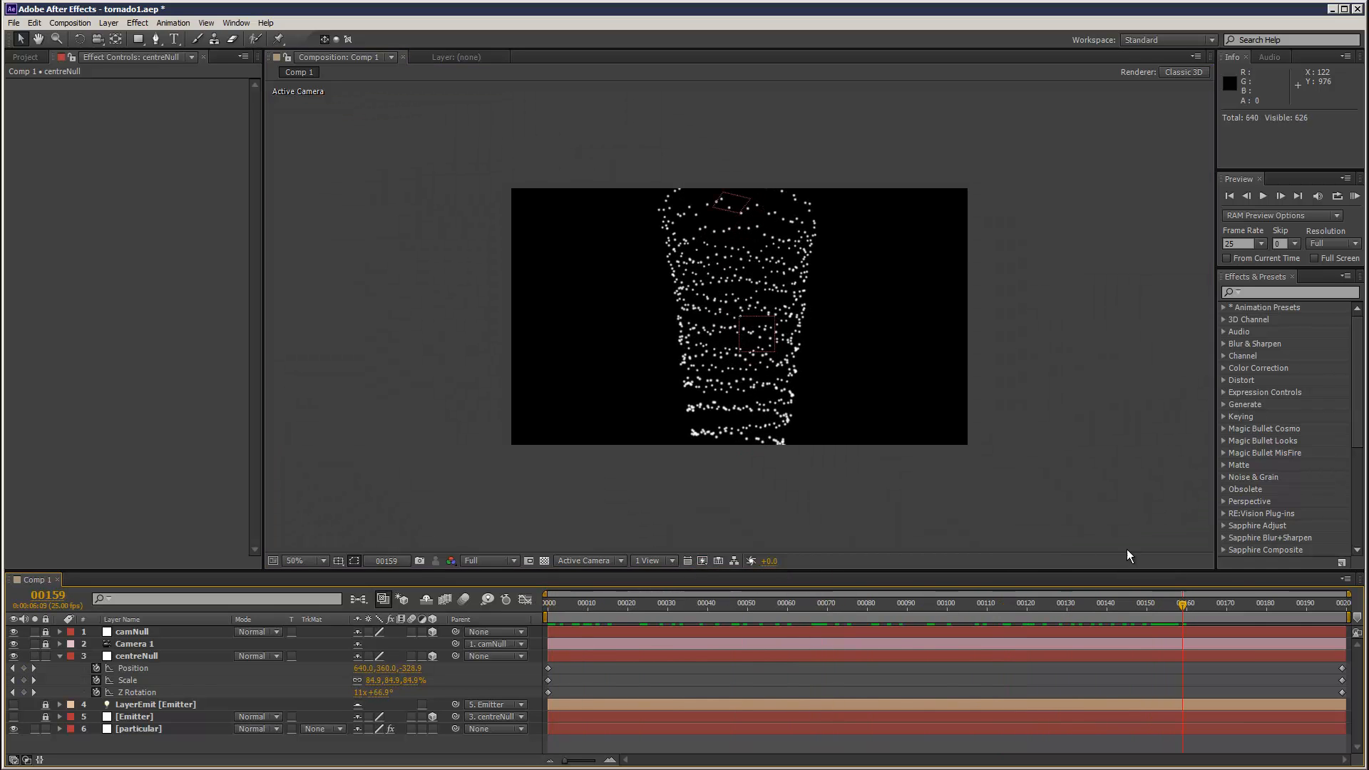
Save the project and play a full-length RAM preview of the tighter spiral
left_click(13, 23)
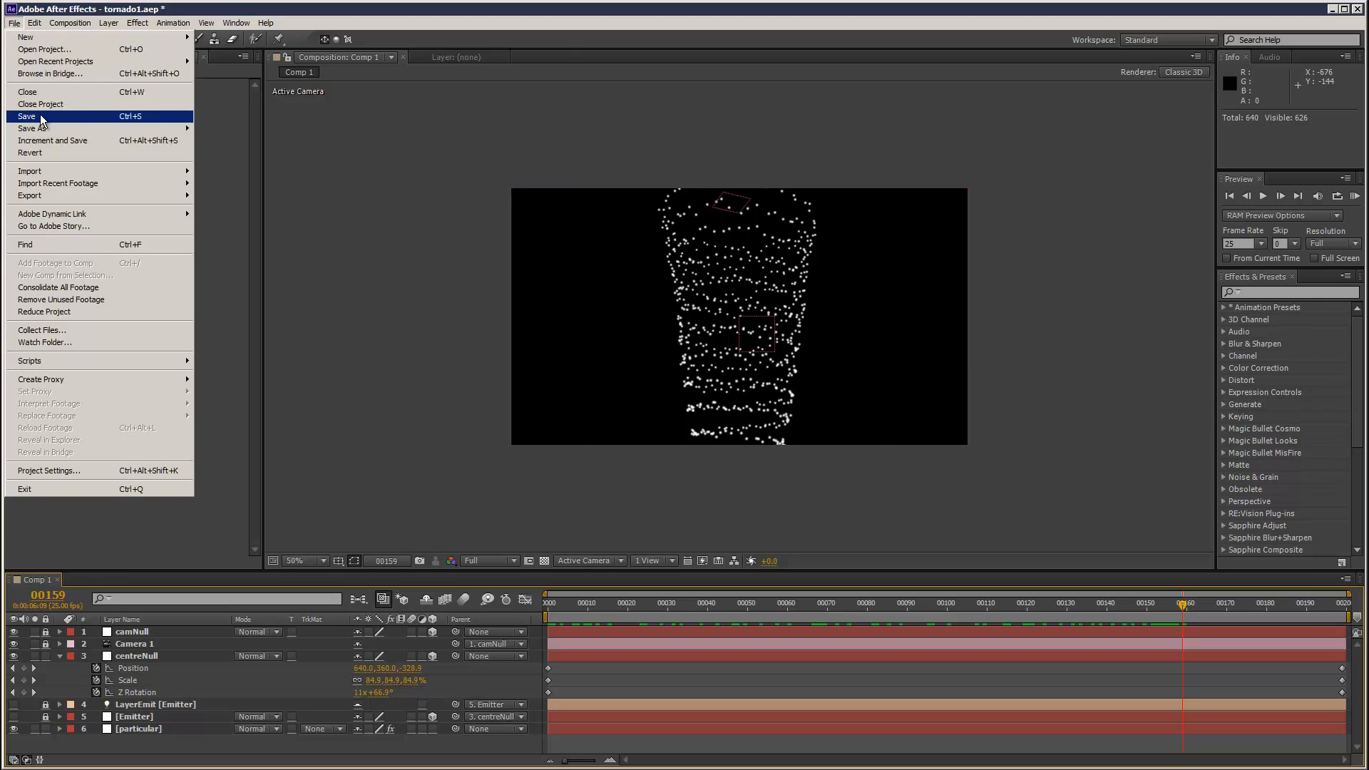
left_click(37, 118)
key("slash")
key("comma")
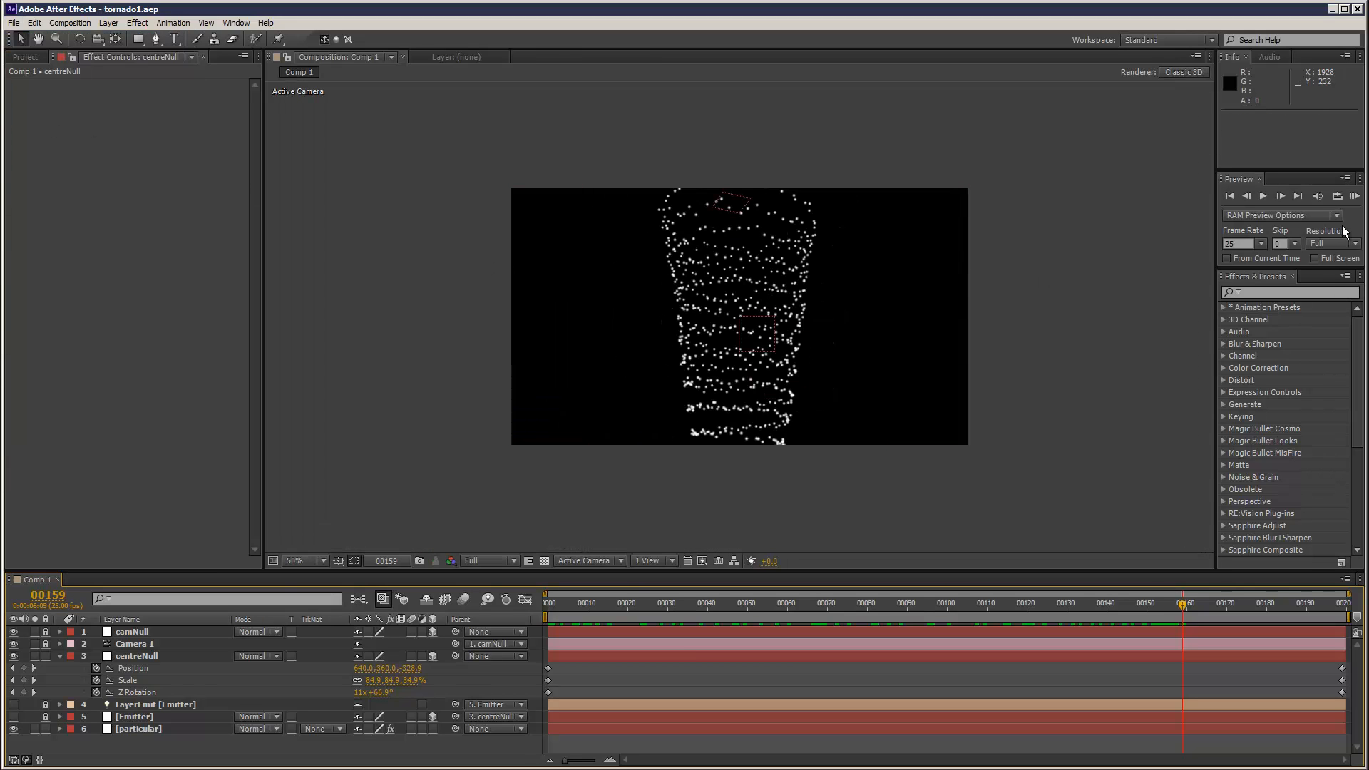
left_click(1355, 195)
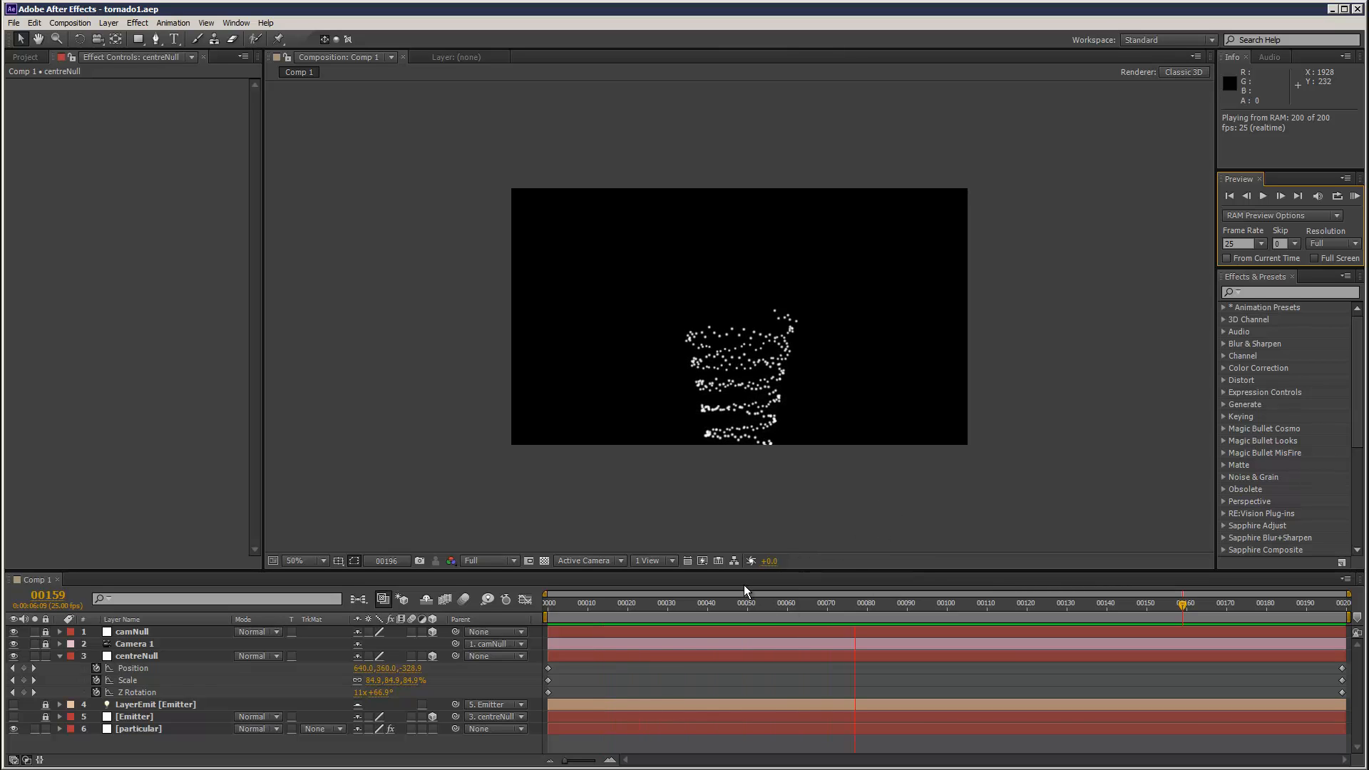
left_click(747, 603)
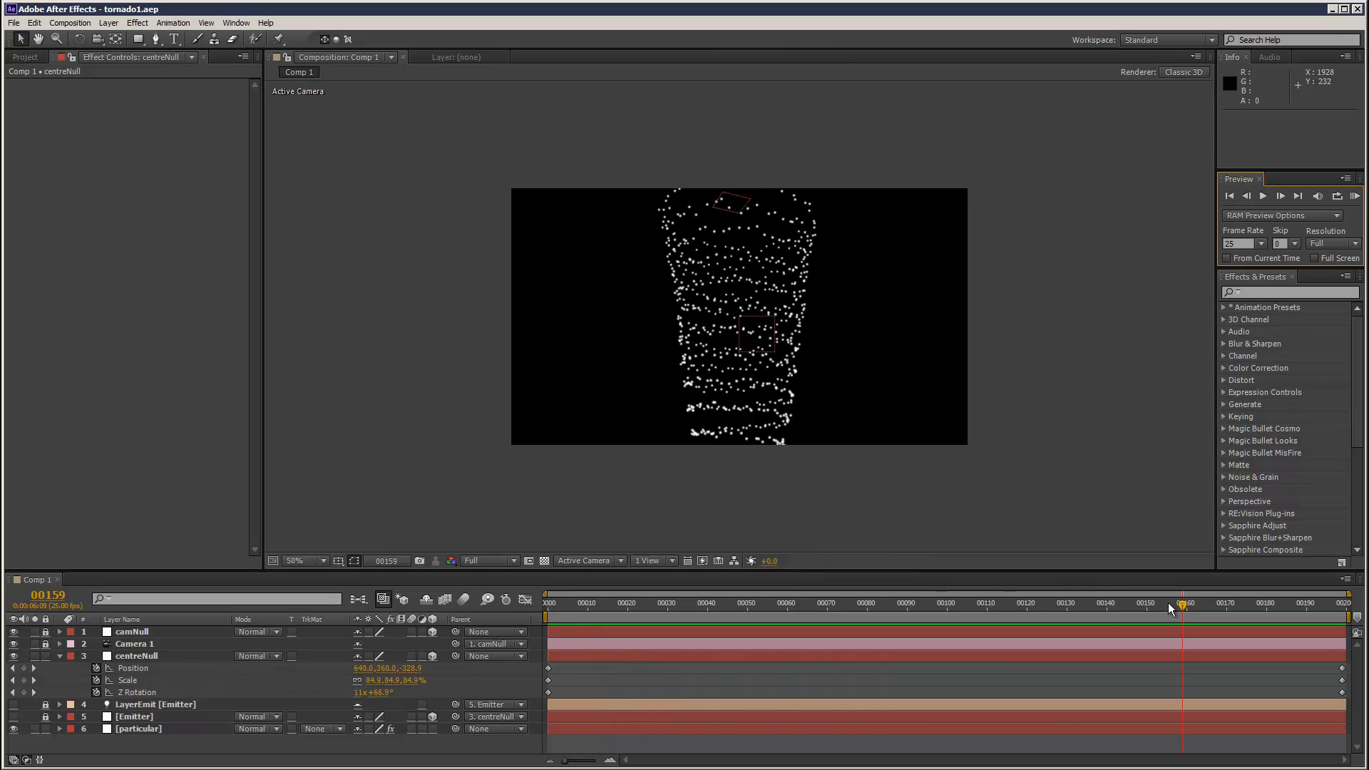
Set centreNull's Z position to -1000 on the last frame and play a RAM preview
left_click_drag(1182, 605, 1348, 609)
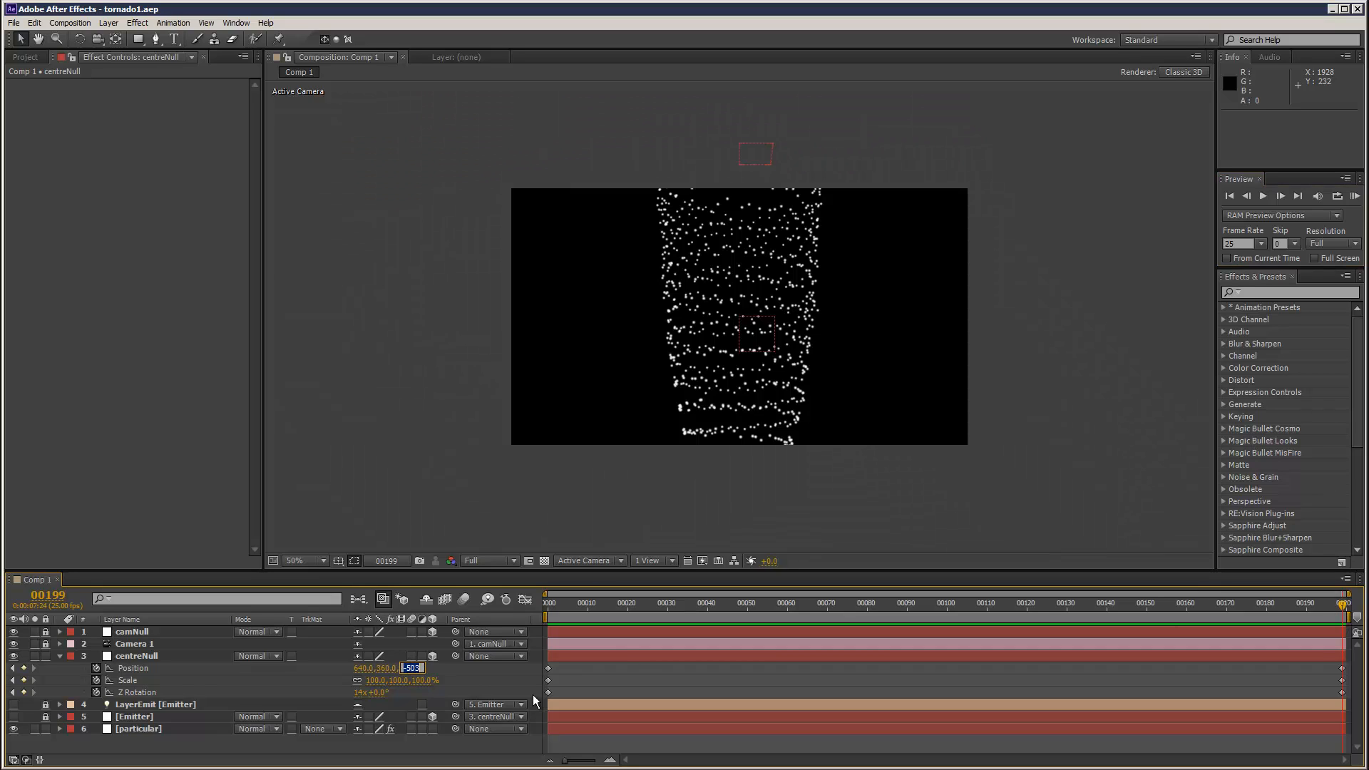
type("-1000")
key("Return")
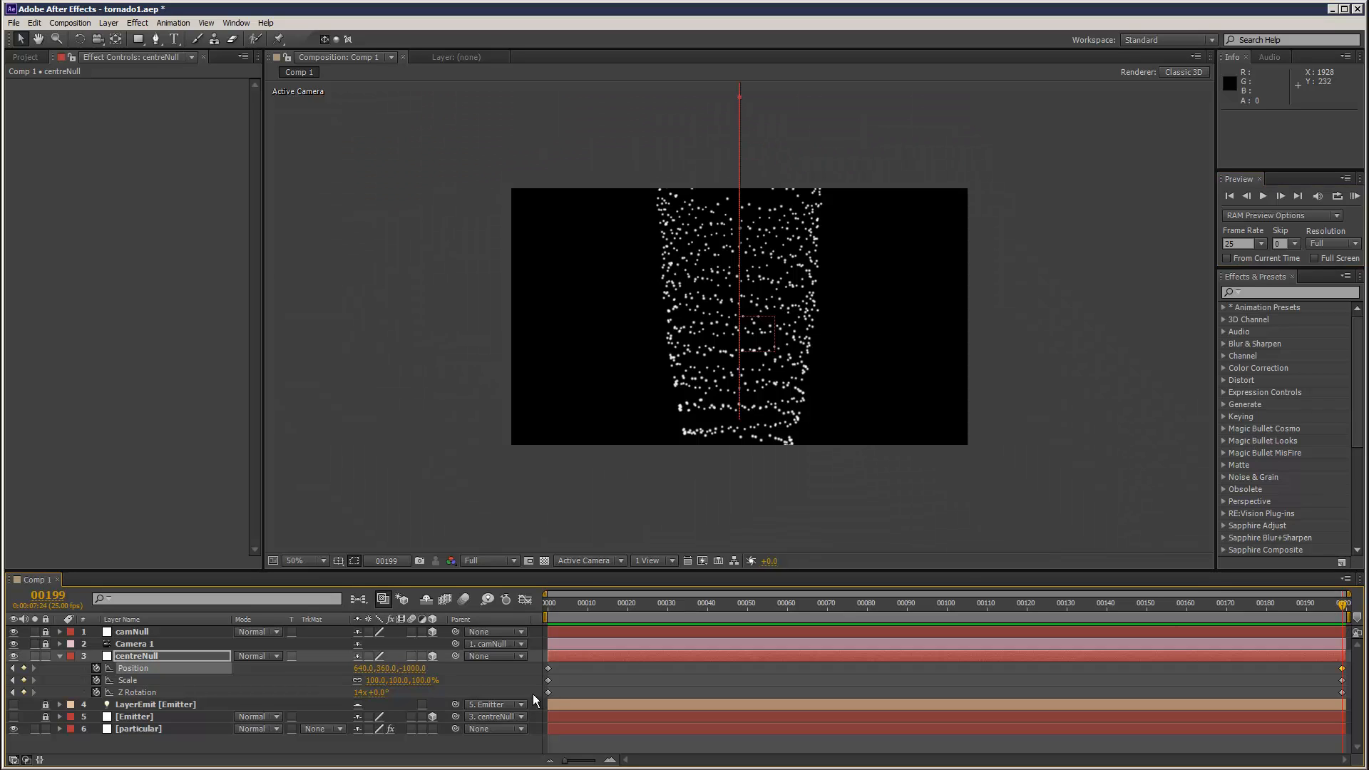
left_click(1356, 196)
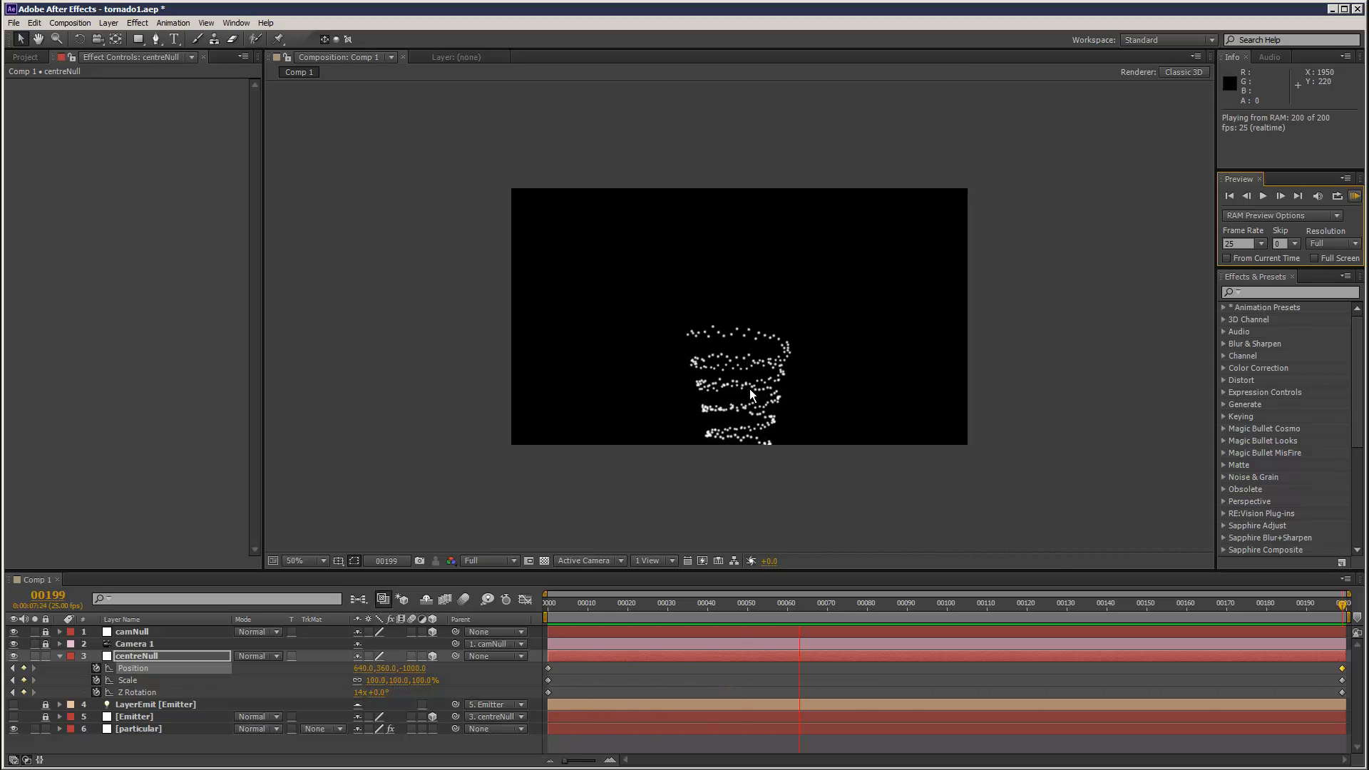
left_click(1355, 199)
left_click(1356, 199)
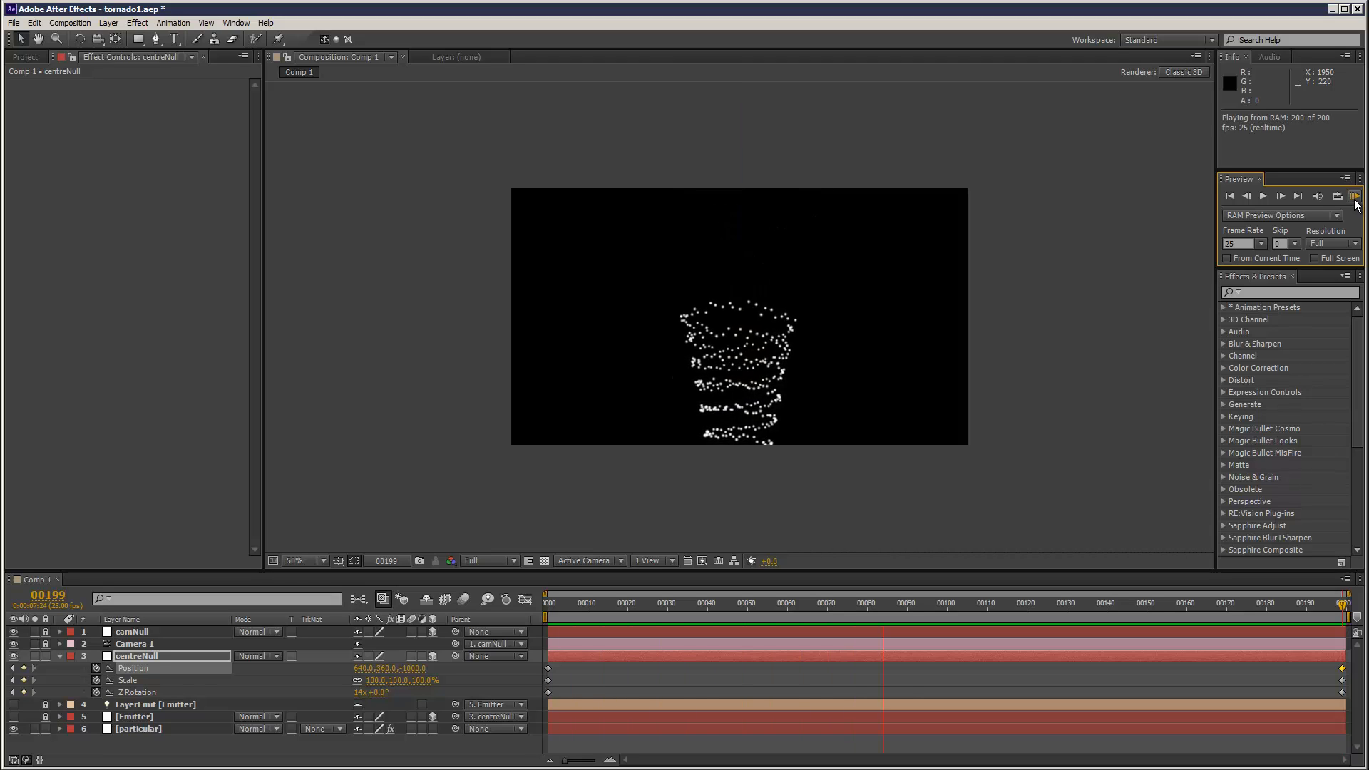
Set centreNull's Z position to -2000 on the last frame, play a RAM preview and save the project
left_click_drag(1325, 604, 1343, 605)
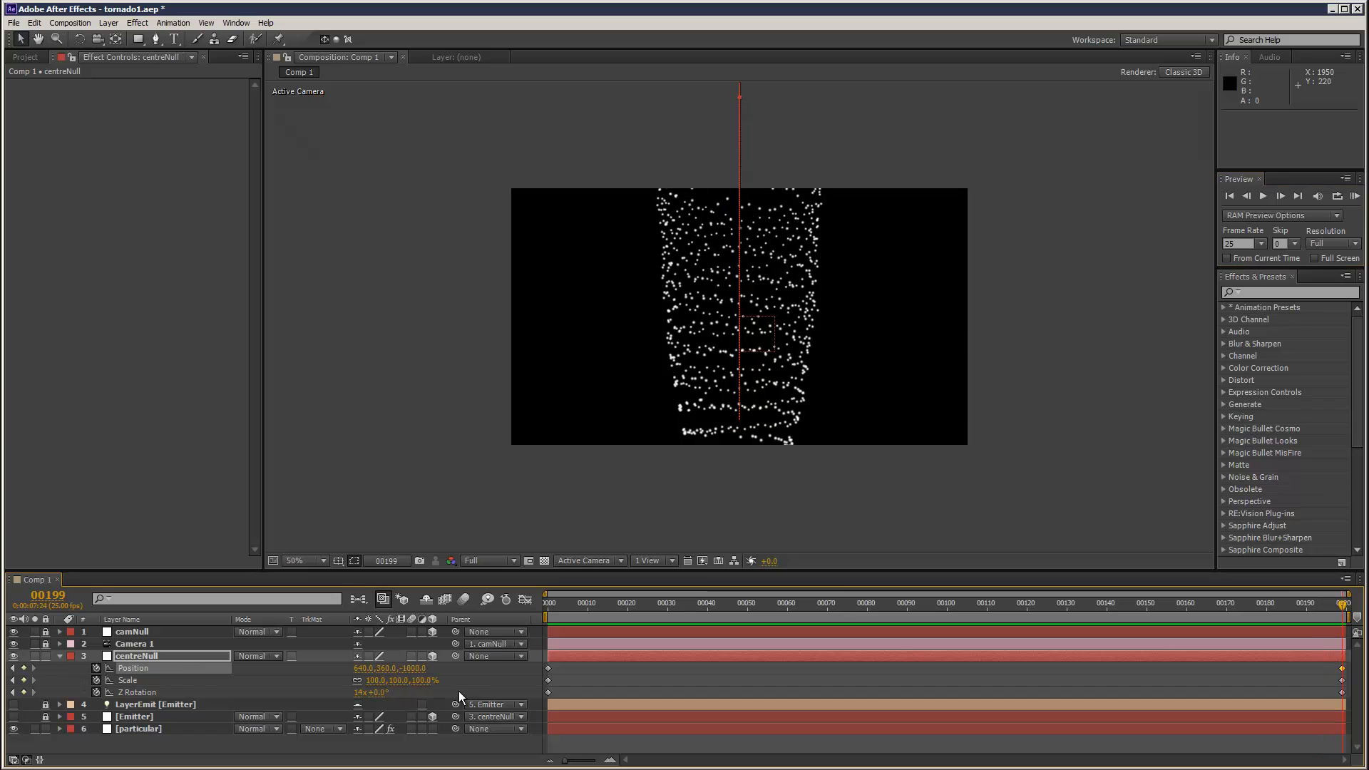
type("-2000")
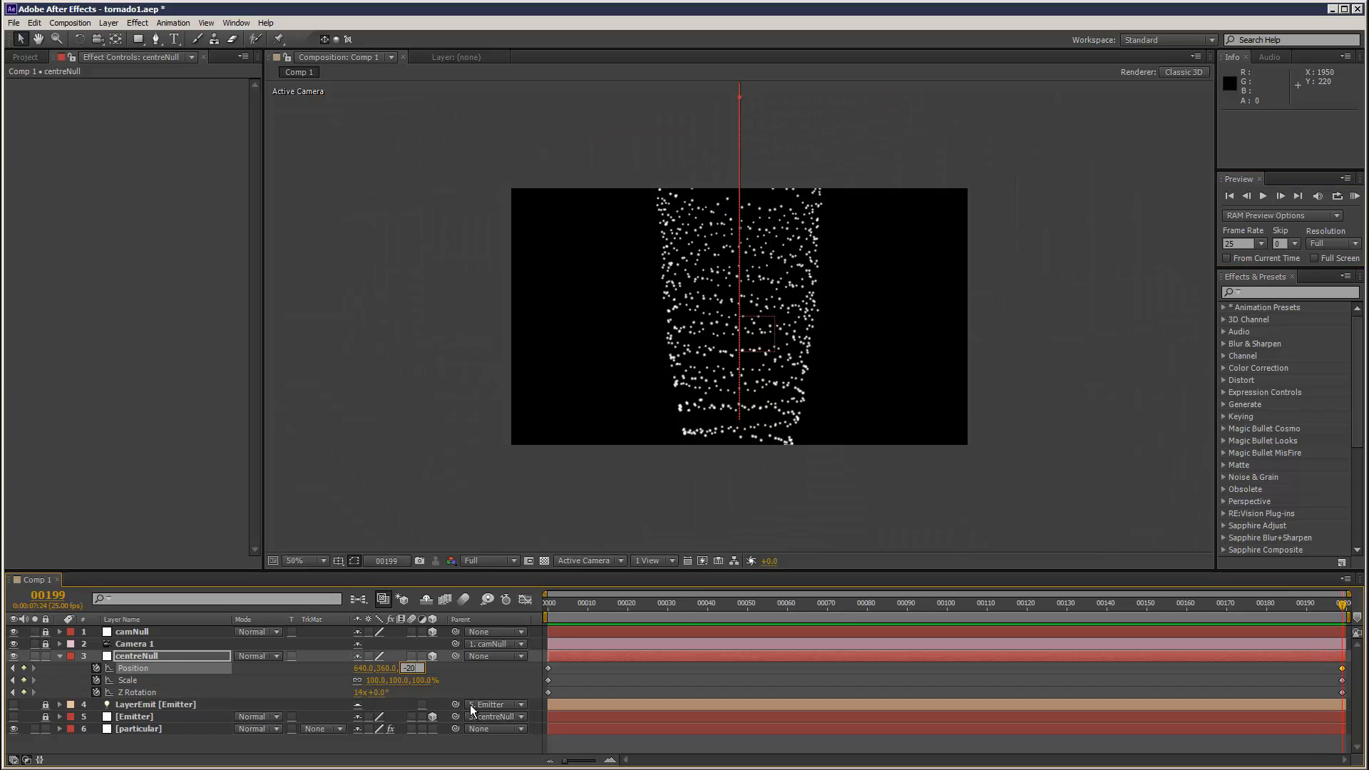
key("Return")
left_click(1354, 199)
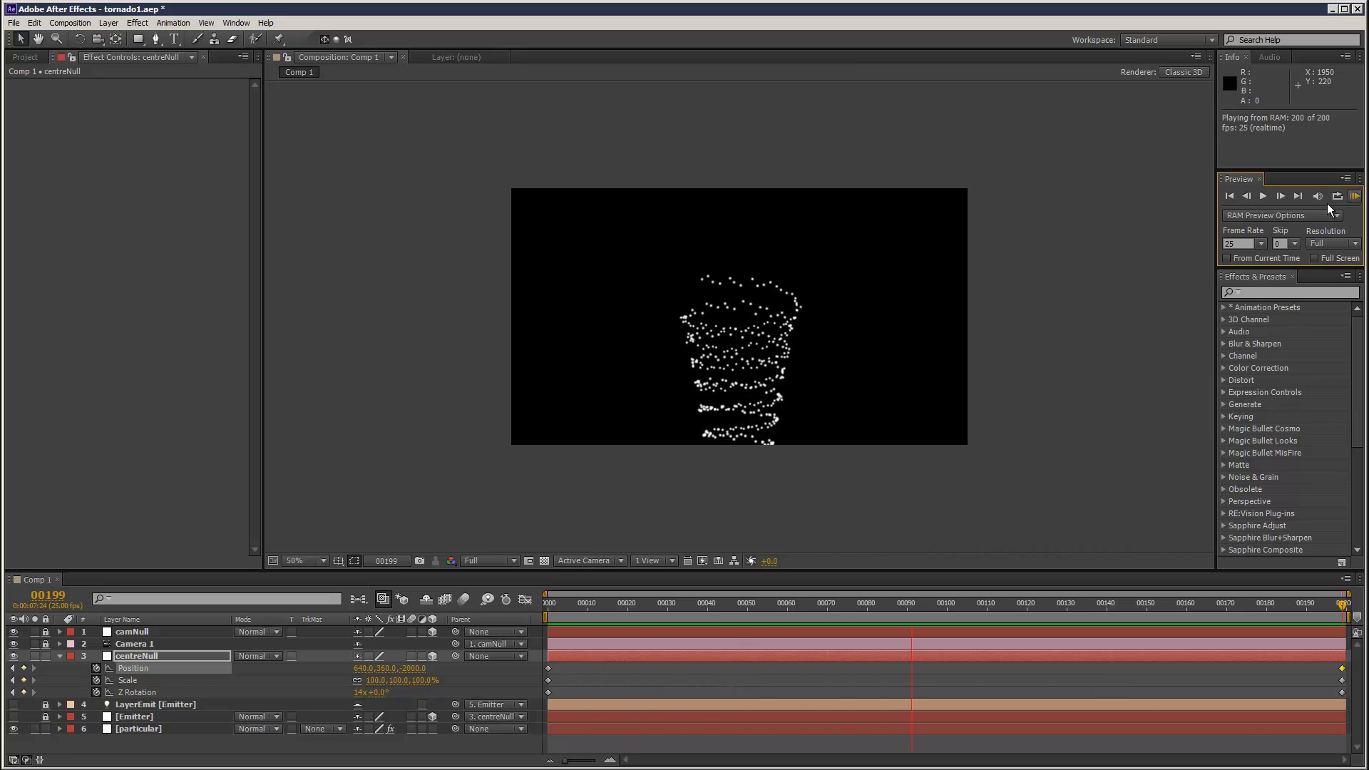
left_click(15, 23)
left_click(52, 116)
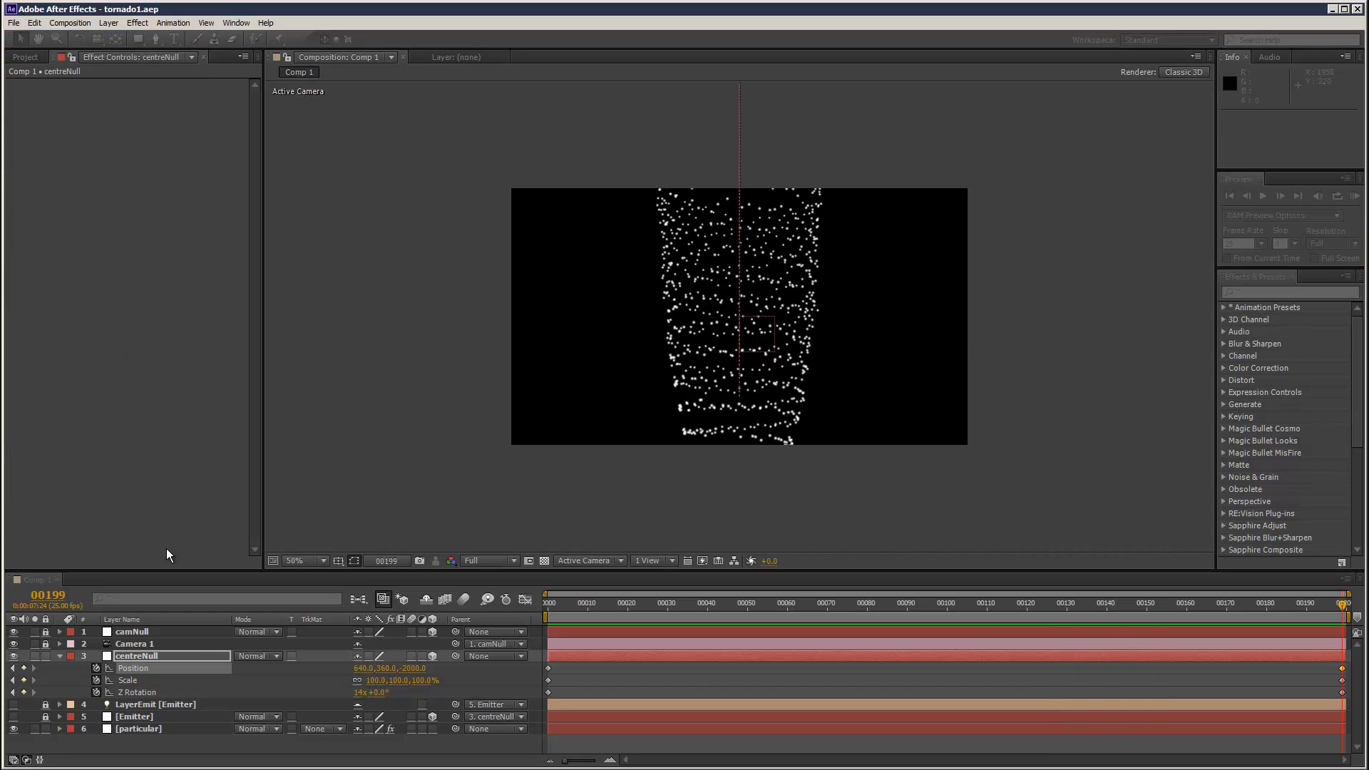
Change the Particle Type of the particular layer's effect to Glow Sphere (No DOF)
left_click(167, 727)
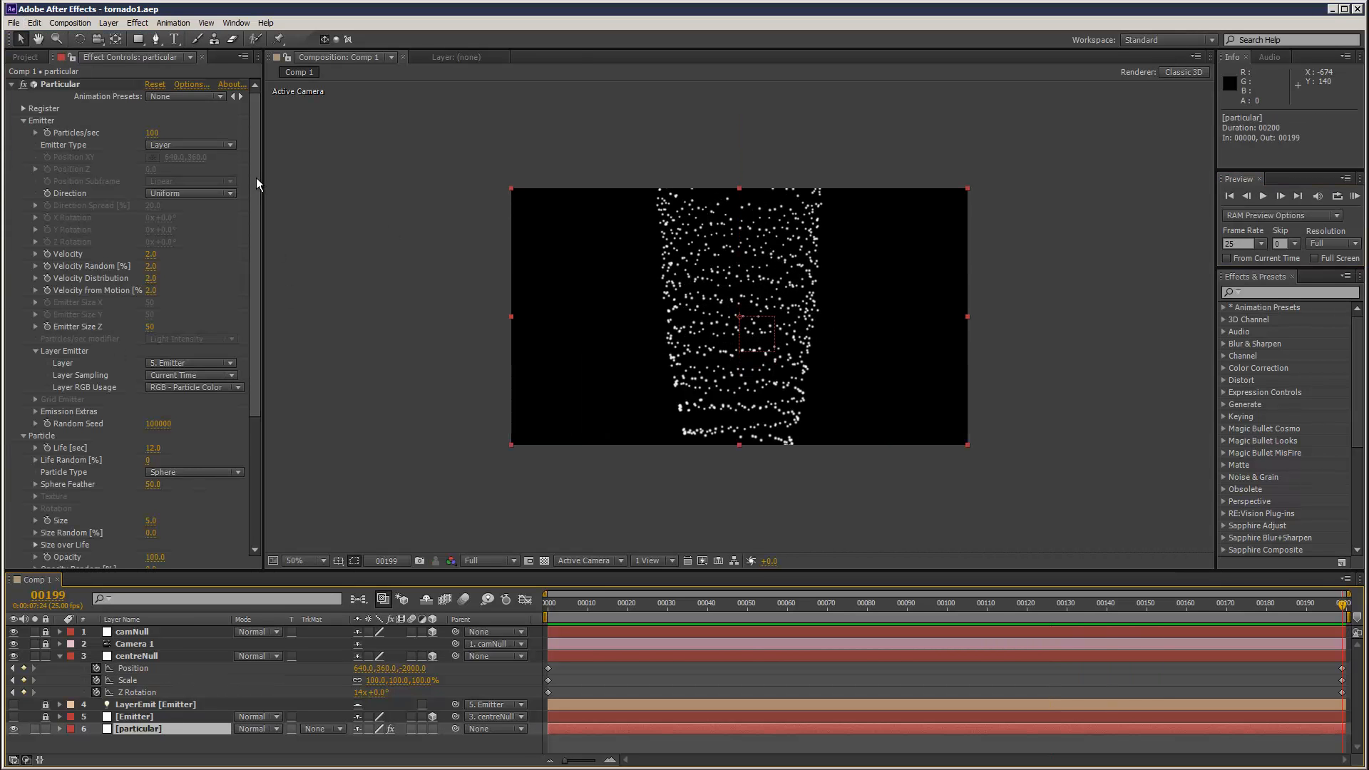
left_click_drag(255, 177, 275, 319)
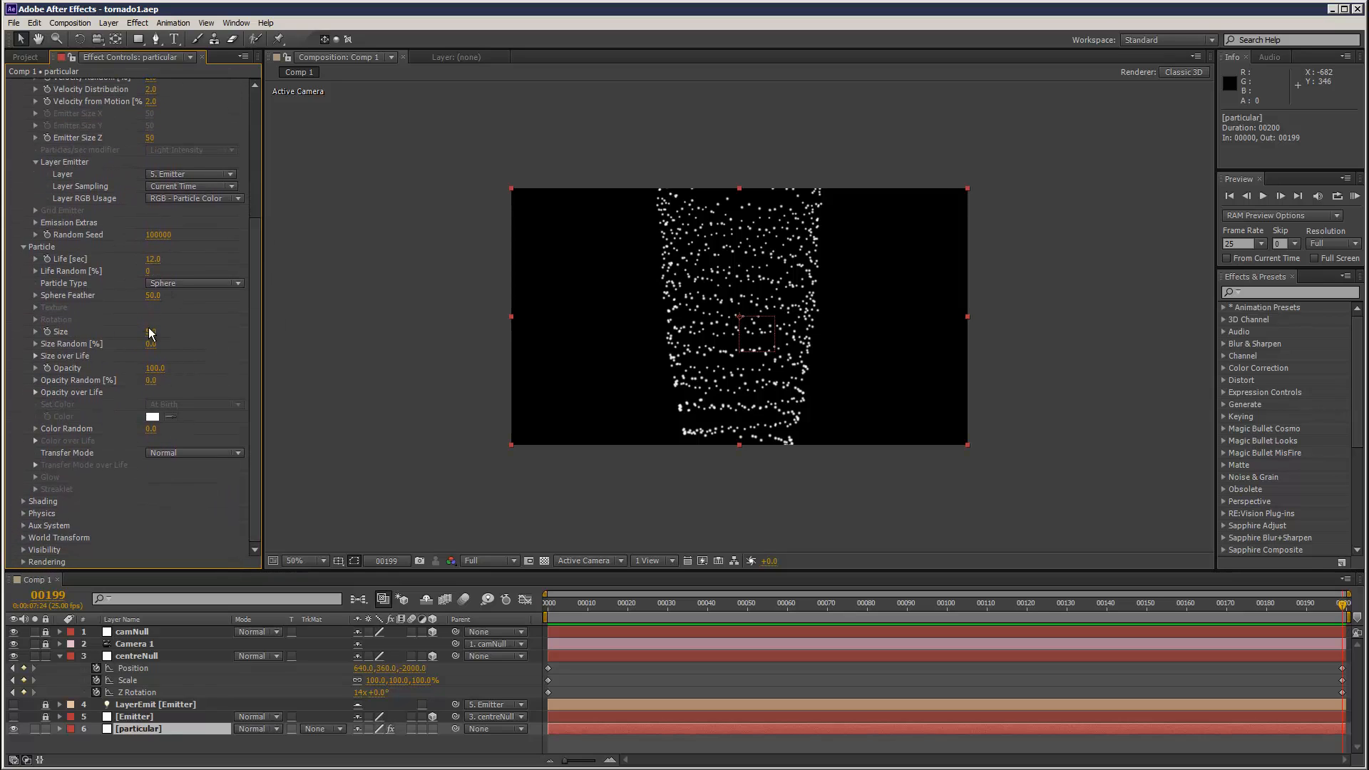
left_click(178, 283)
left_click(183, 307)
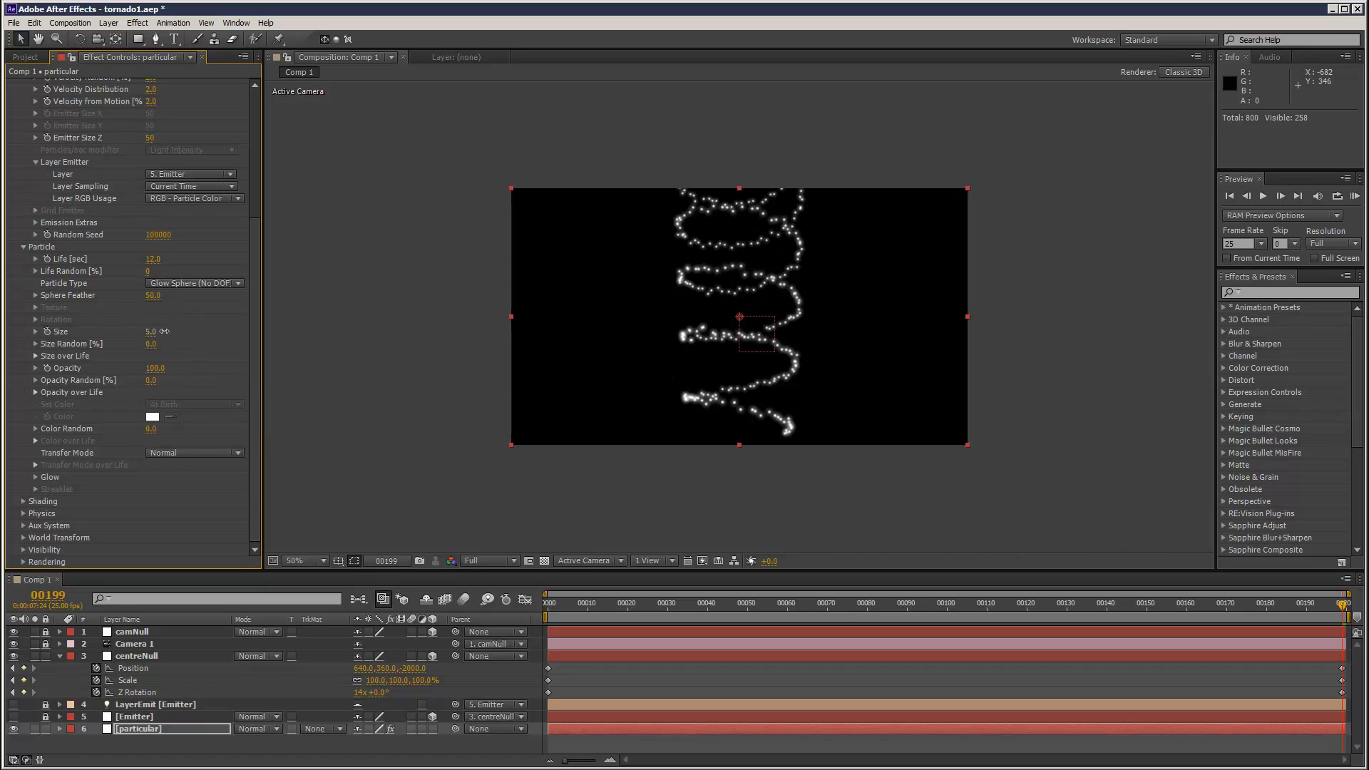
Set the particle Size to 21 and the Sphere Feather to 12
mouse_move(165, 331)
left_mouse_down()
mouse_move(178, 331)
mouse_move(160, 331)
left_mouse_up()
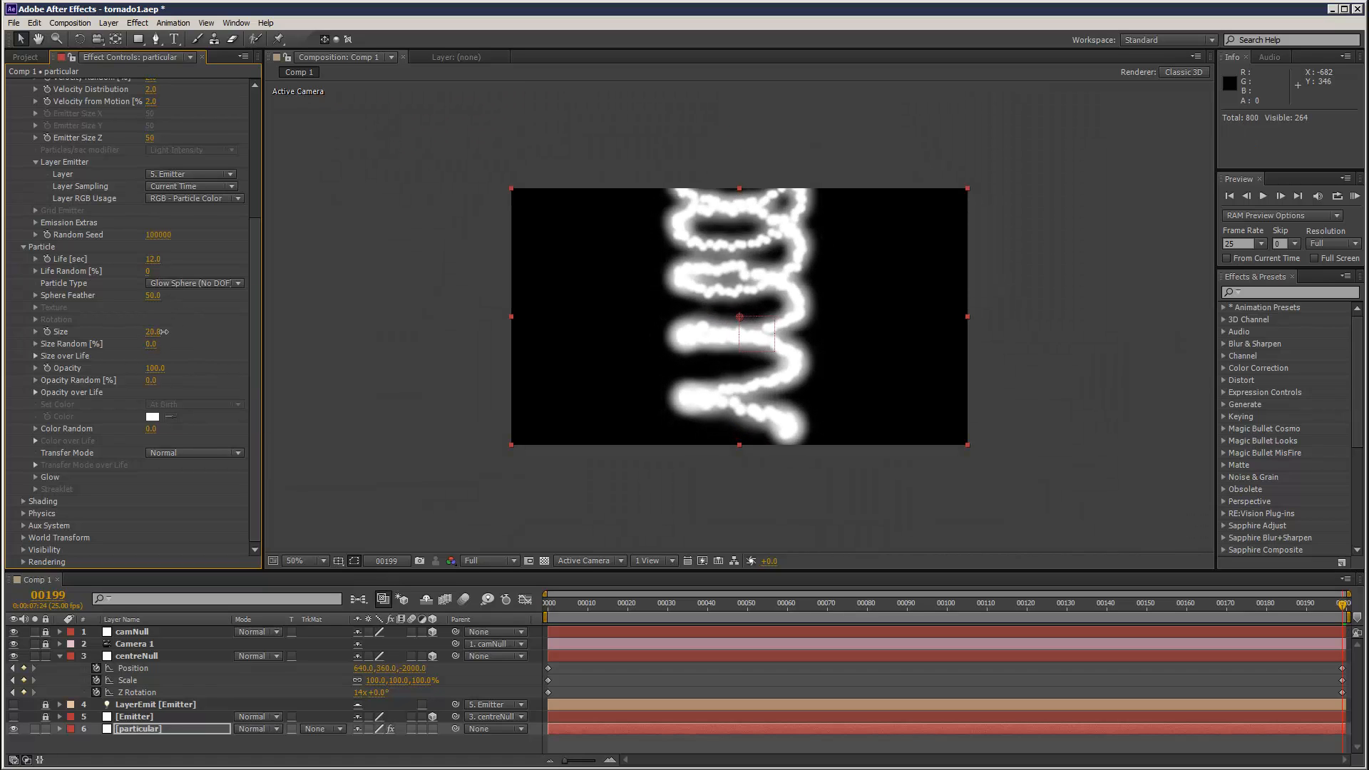
type("12")
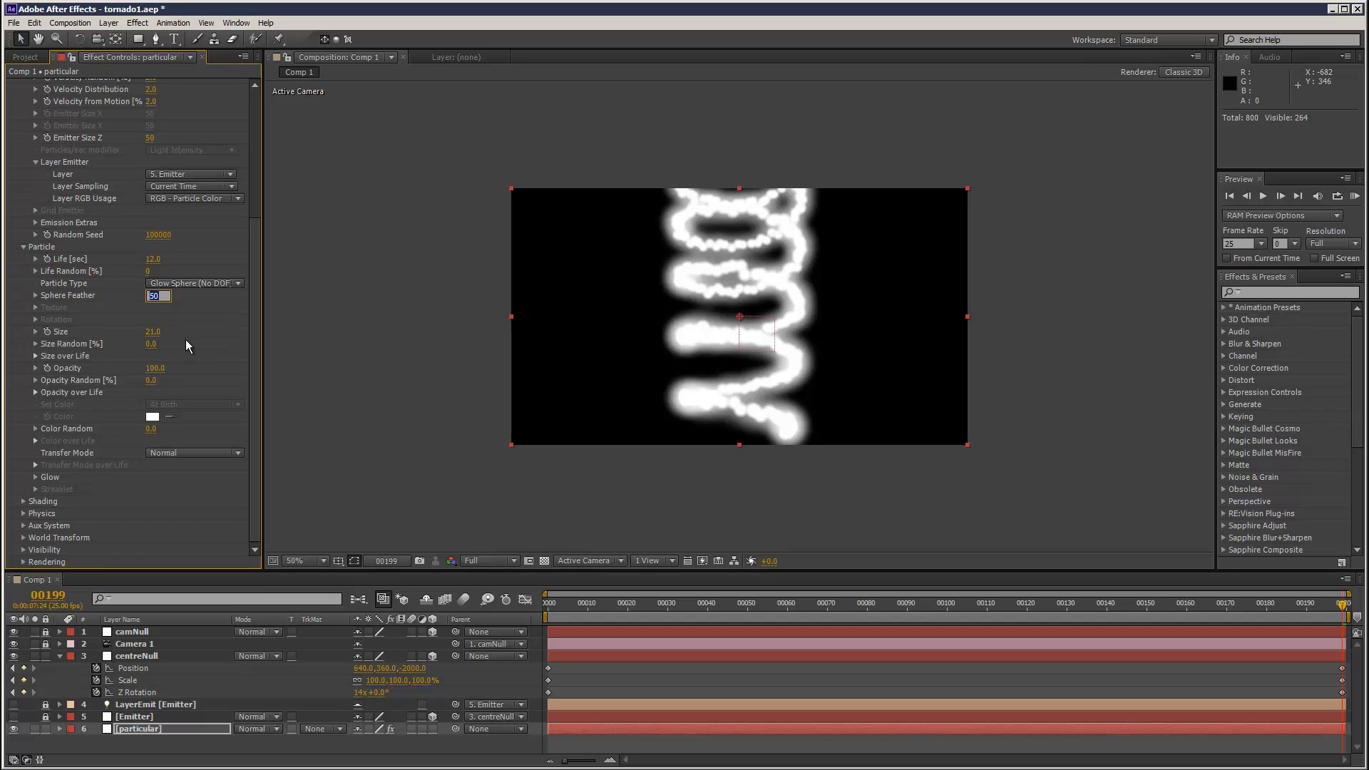
left_click(338, 331)
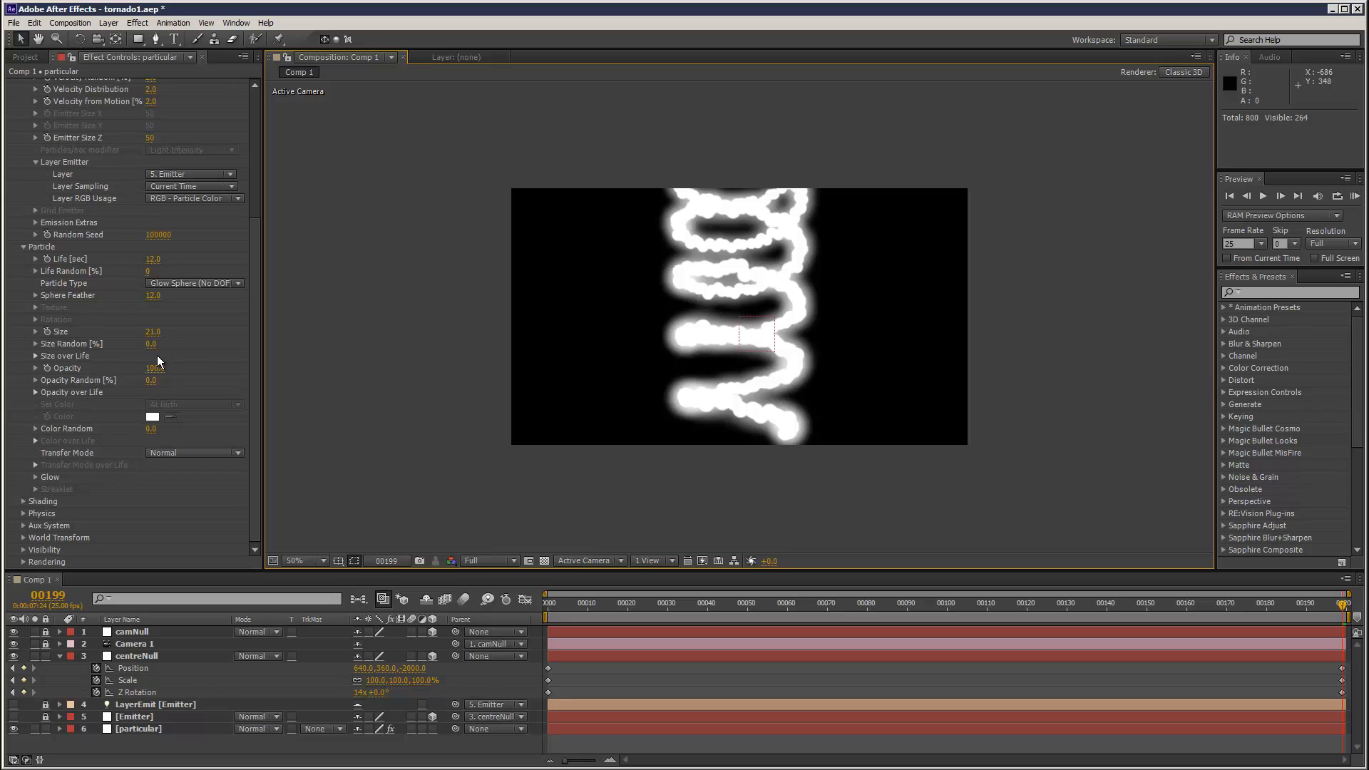
Set the particles' Glow Size to 210, then their Size to 35 and Size Random to 41%
left_click(36, 477)
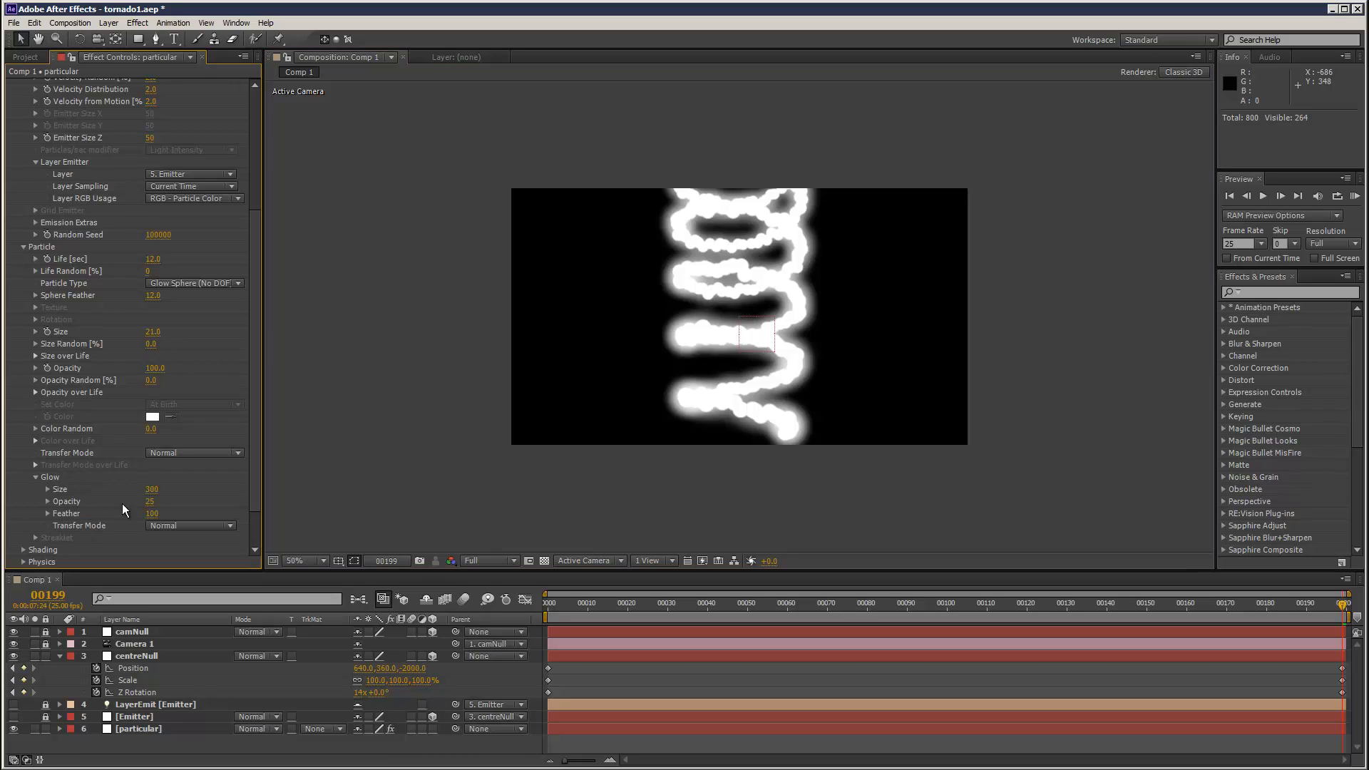
left_click_drag(152, 490, 148, 497)
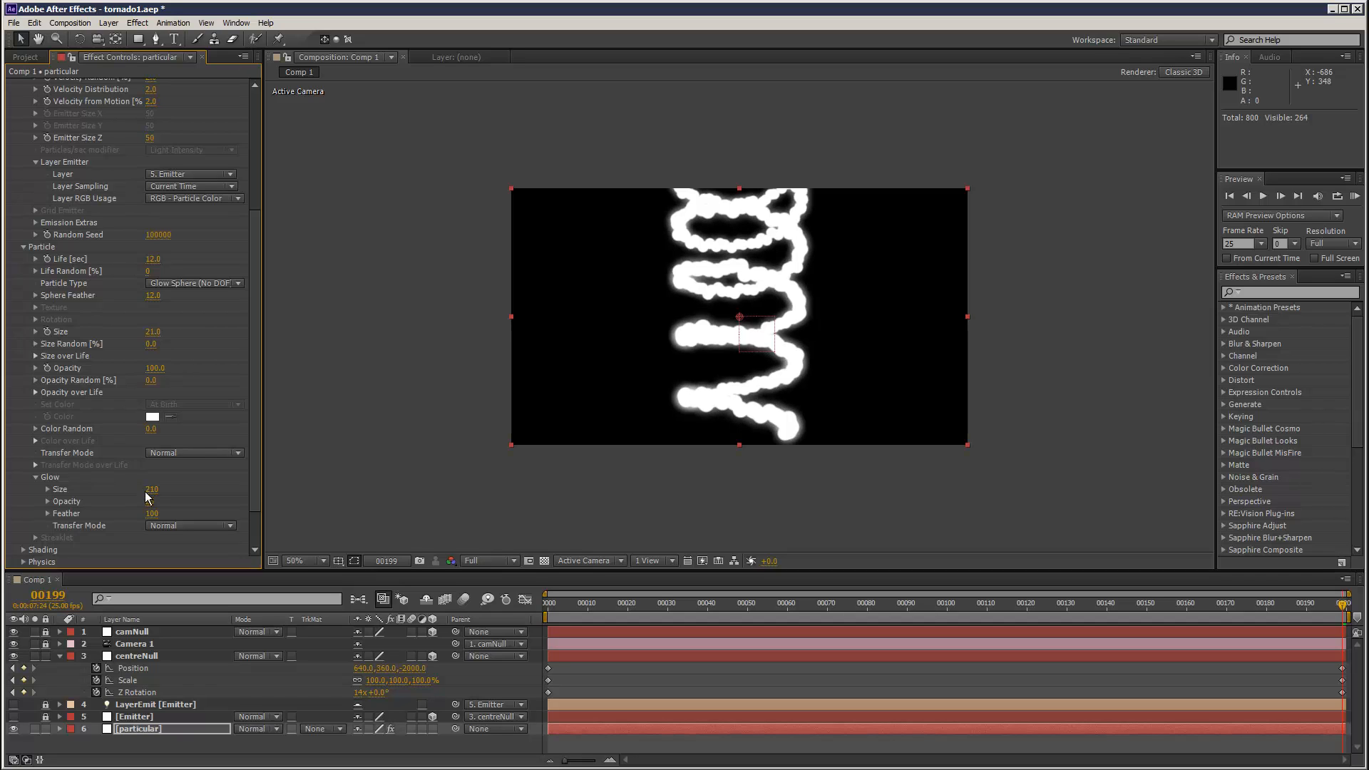
left_click_drag(149, 335, 183, 345)
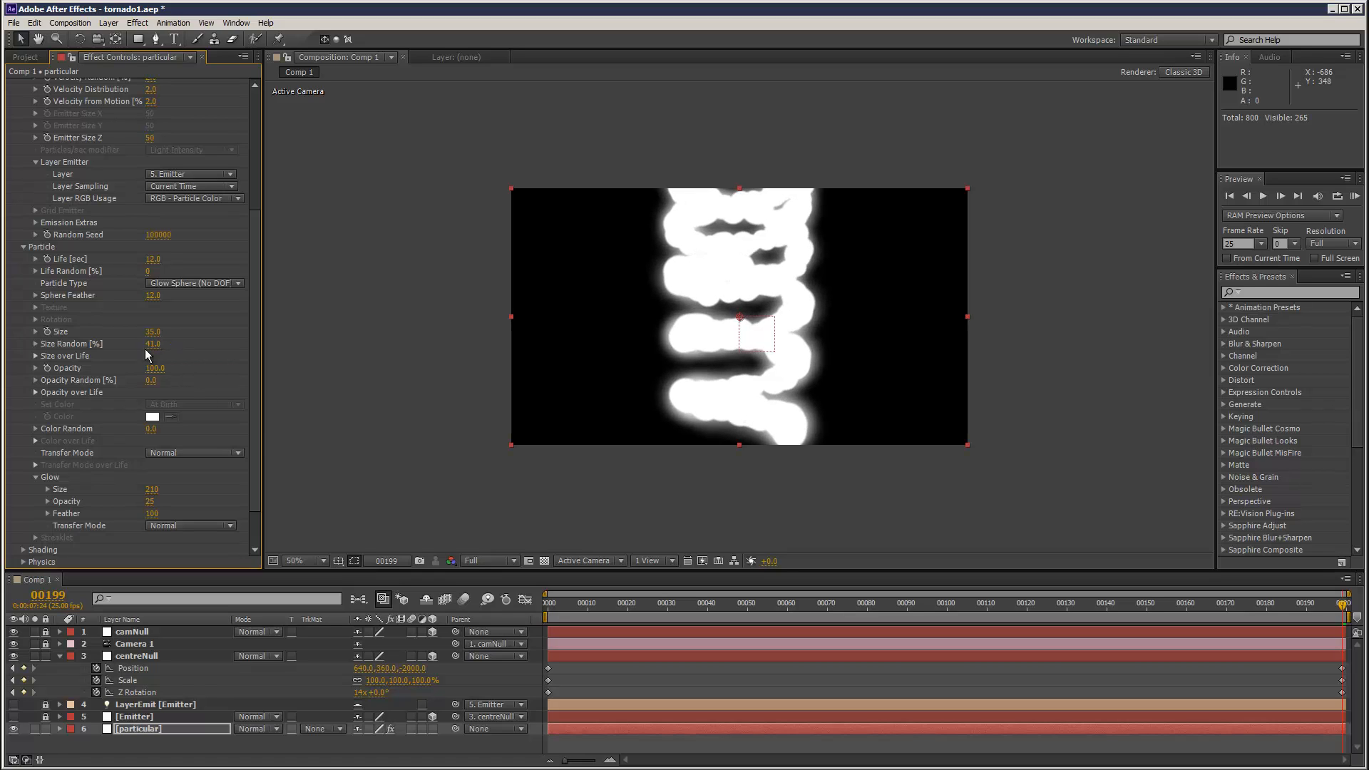
Set Shadowlet for Main to On in the Particular shading settings, with Shading itself set back to Off
scroll(251, 399, "down", 2)
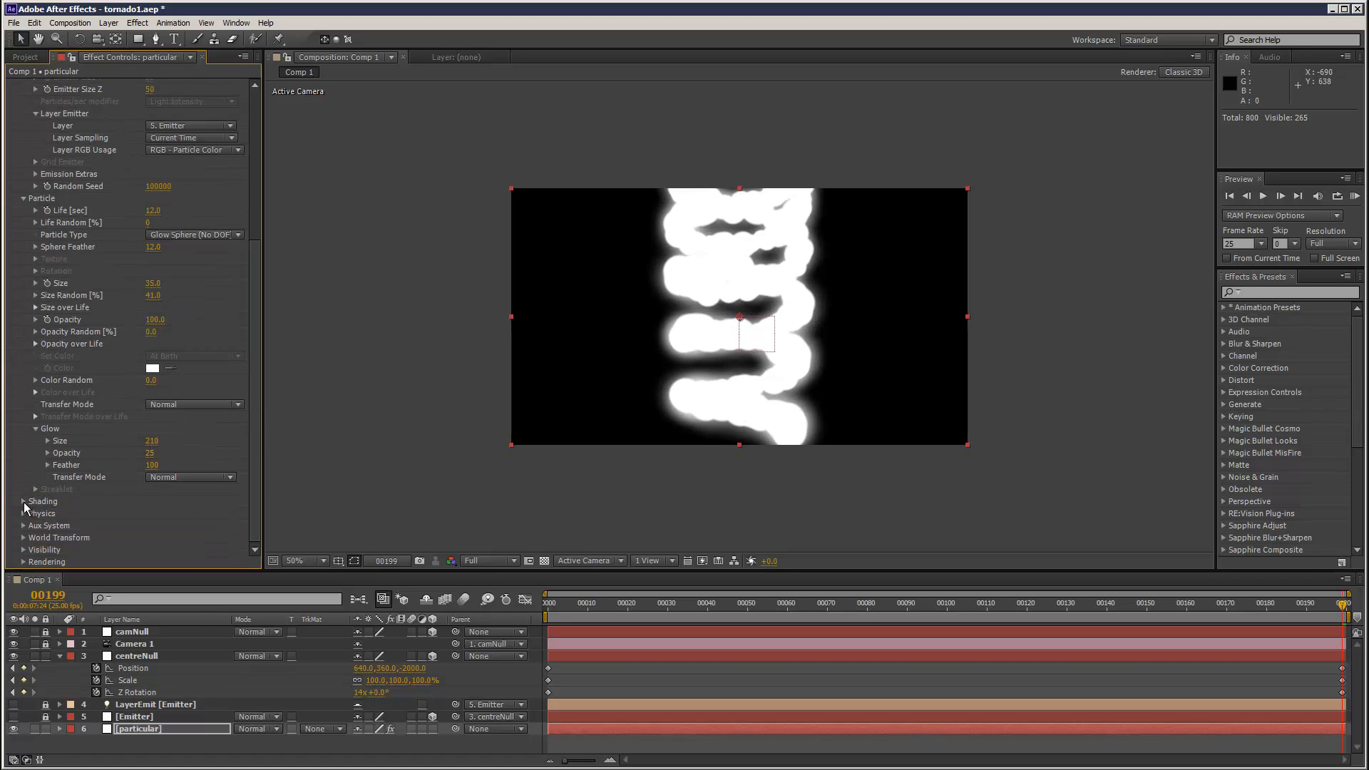
left_click(24, 502)
scroll(160, 464, "down", 3)
left_click(179, 430)
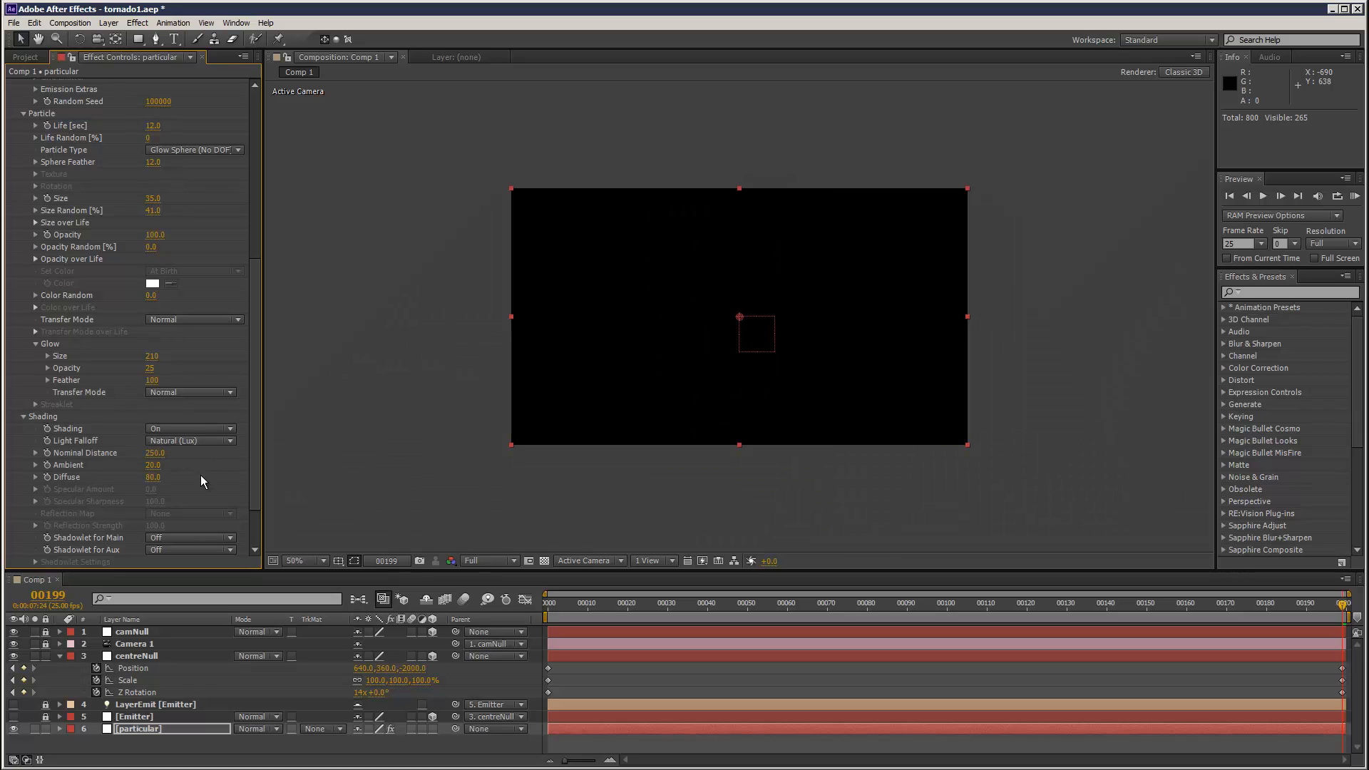
left_click(176, 536)
left_click(167, 563)
left_click(189, 431)
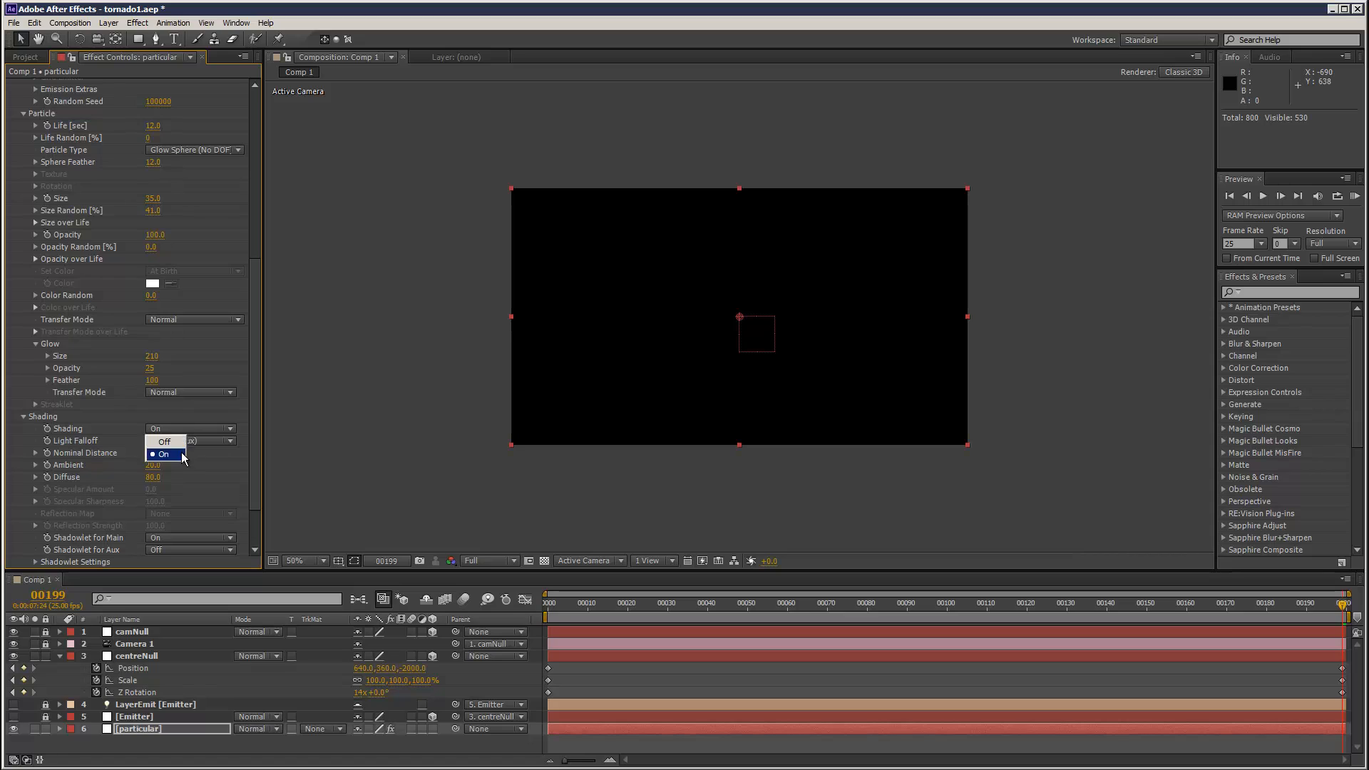
left_click(177, 451)
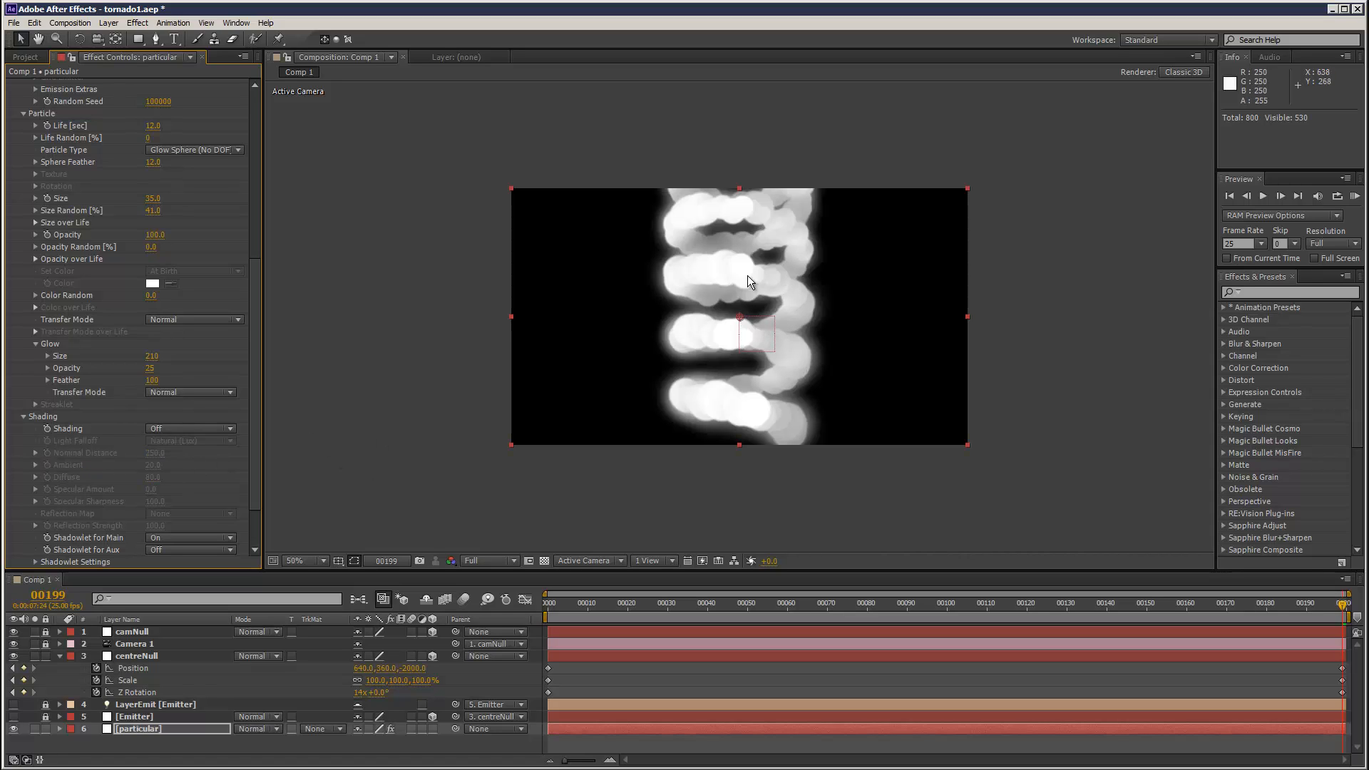
Set the Shadowlet Placement to Always in front
scroll(250, 524, "down", 3)
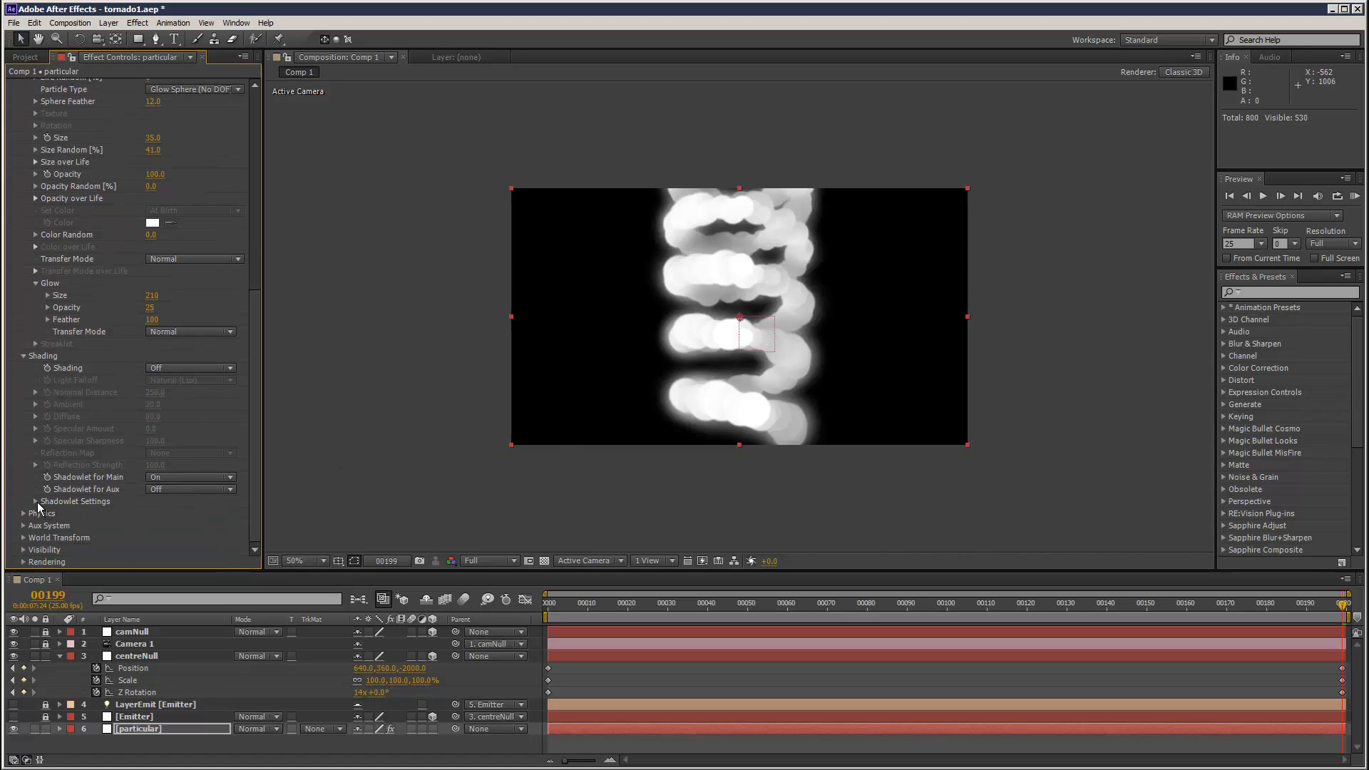
left_click(36, 504)
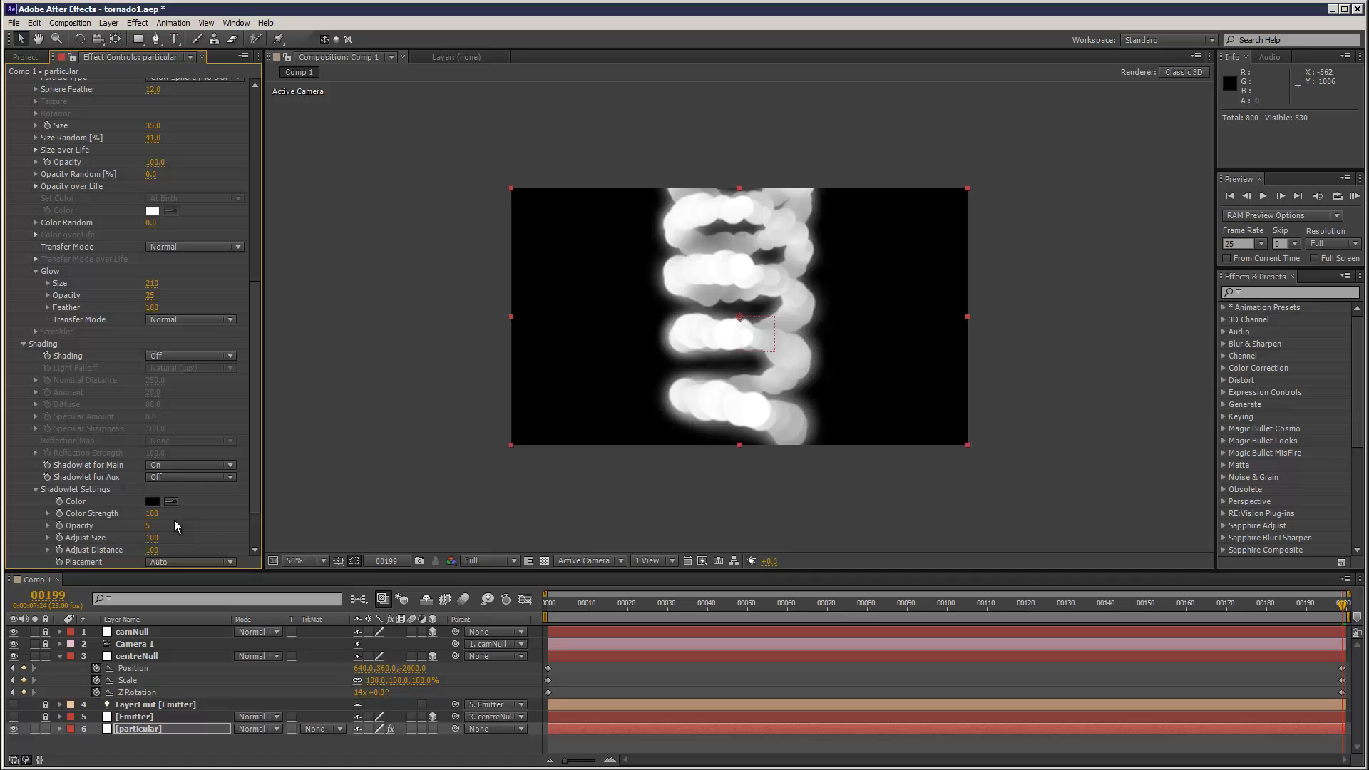
left_click(179, 562)
left_click(186, 612)
Scrub through the timeline to frame 118 and play a RAM preview to check the shadowlets on the particle column
left_click_drag(556, 607, 1020, 605)
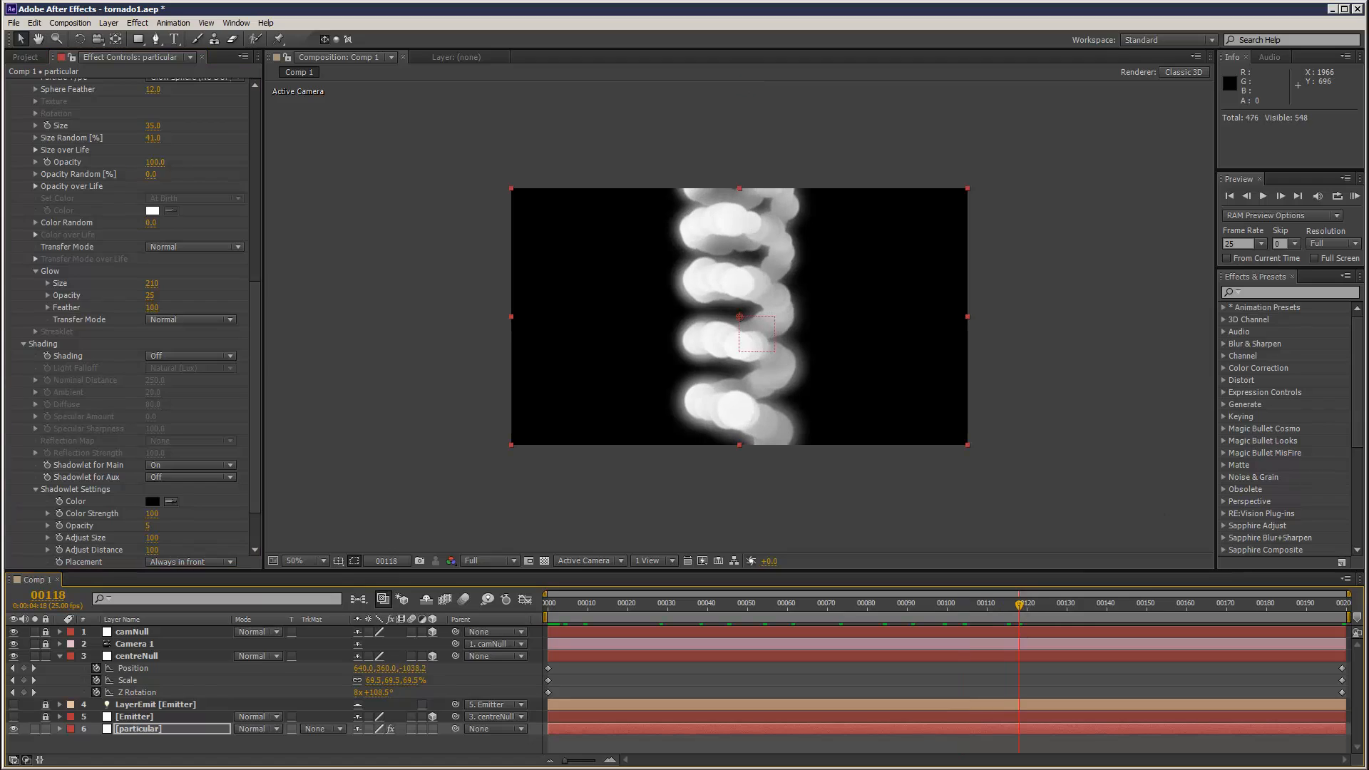
left_click(1358, 195)
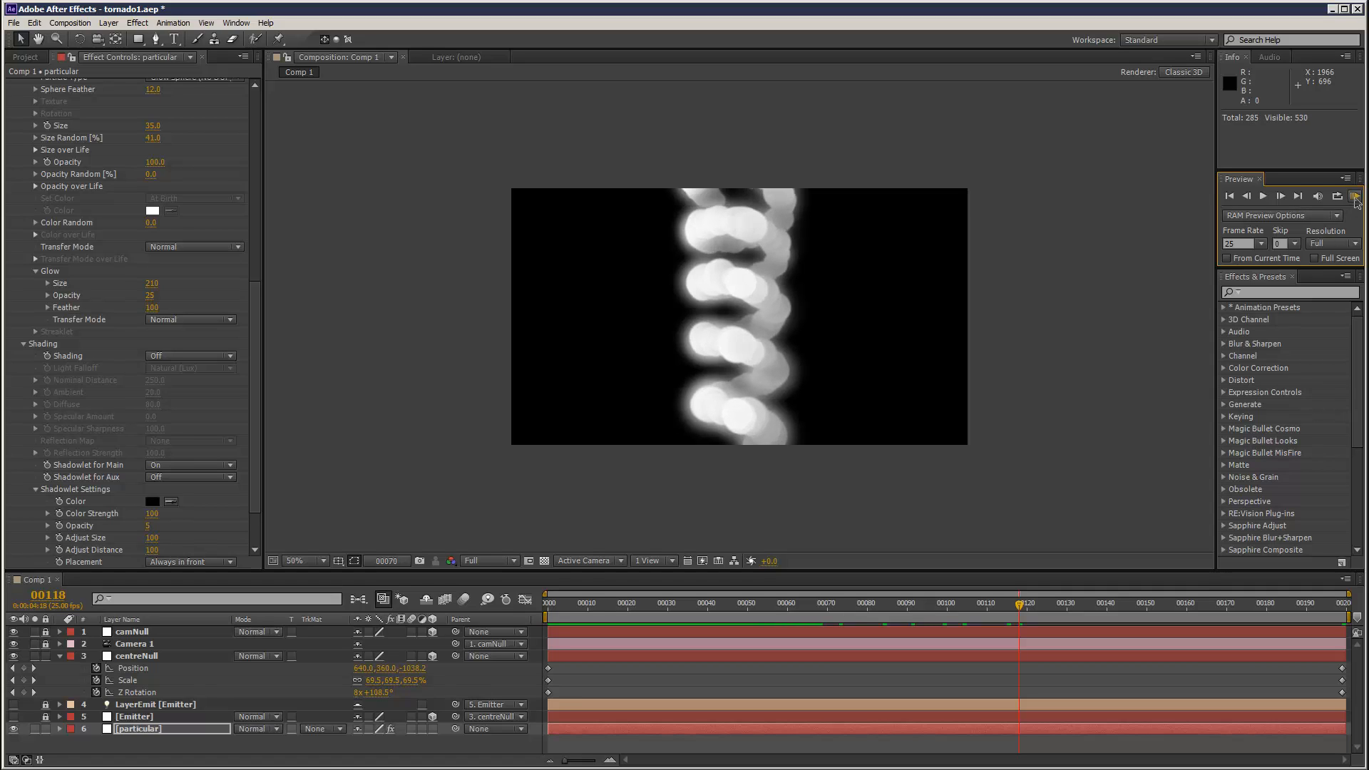
left_click(1356, 198)
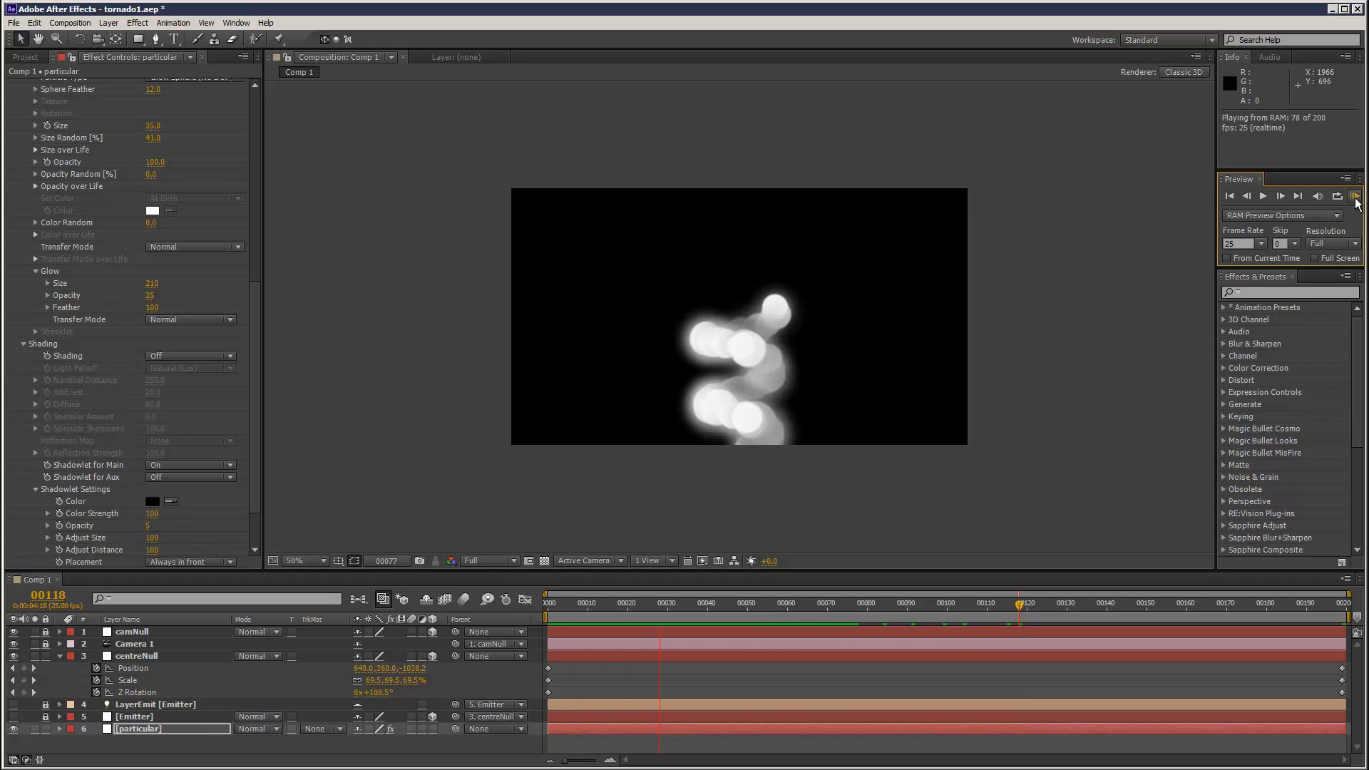
key("space")
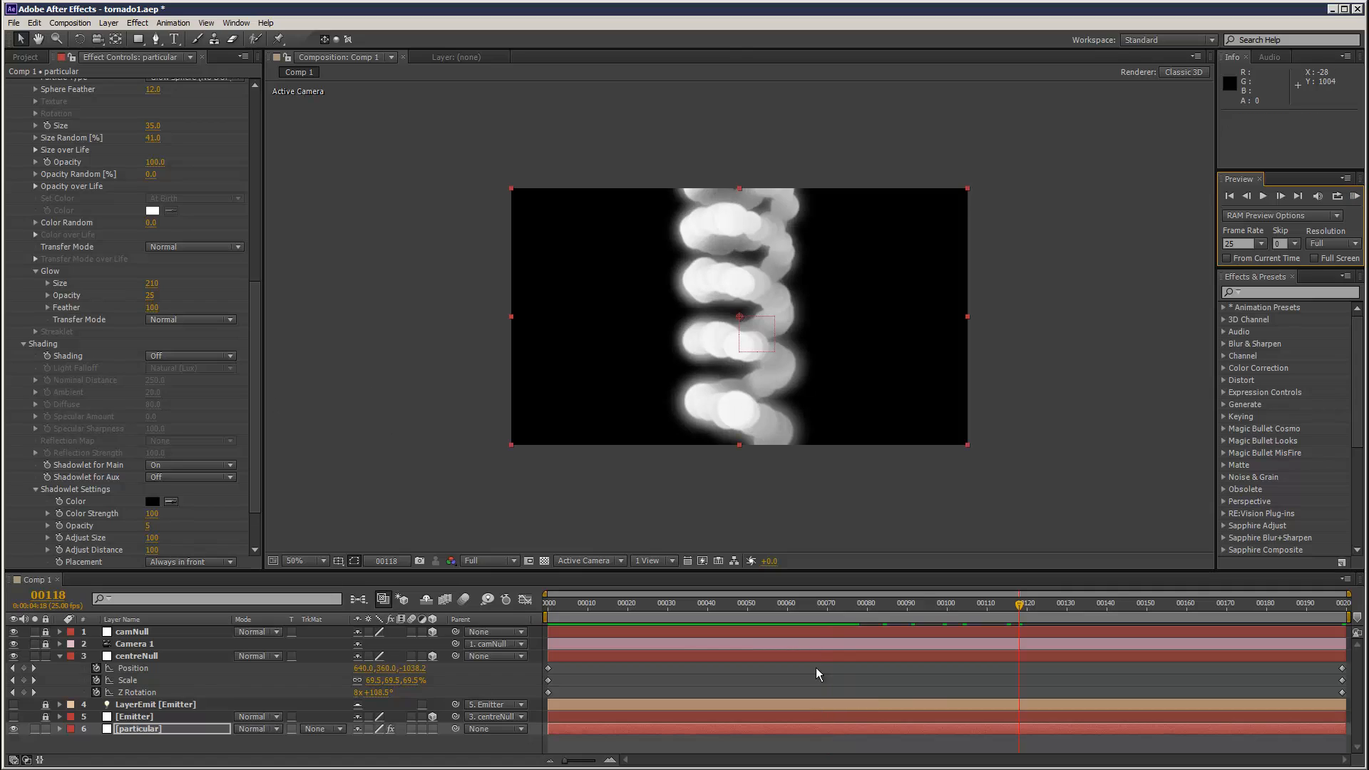
Set centreNull's Z position to -1000 on the last frame, check the column at frame 59 and deselect the layer
left_click(1347, 606)
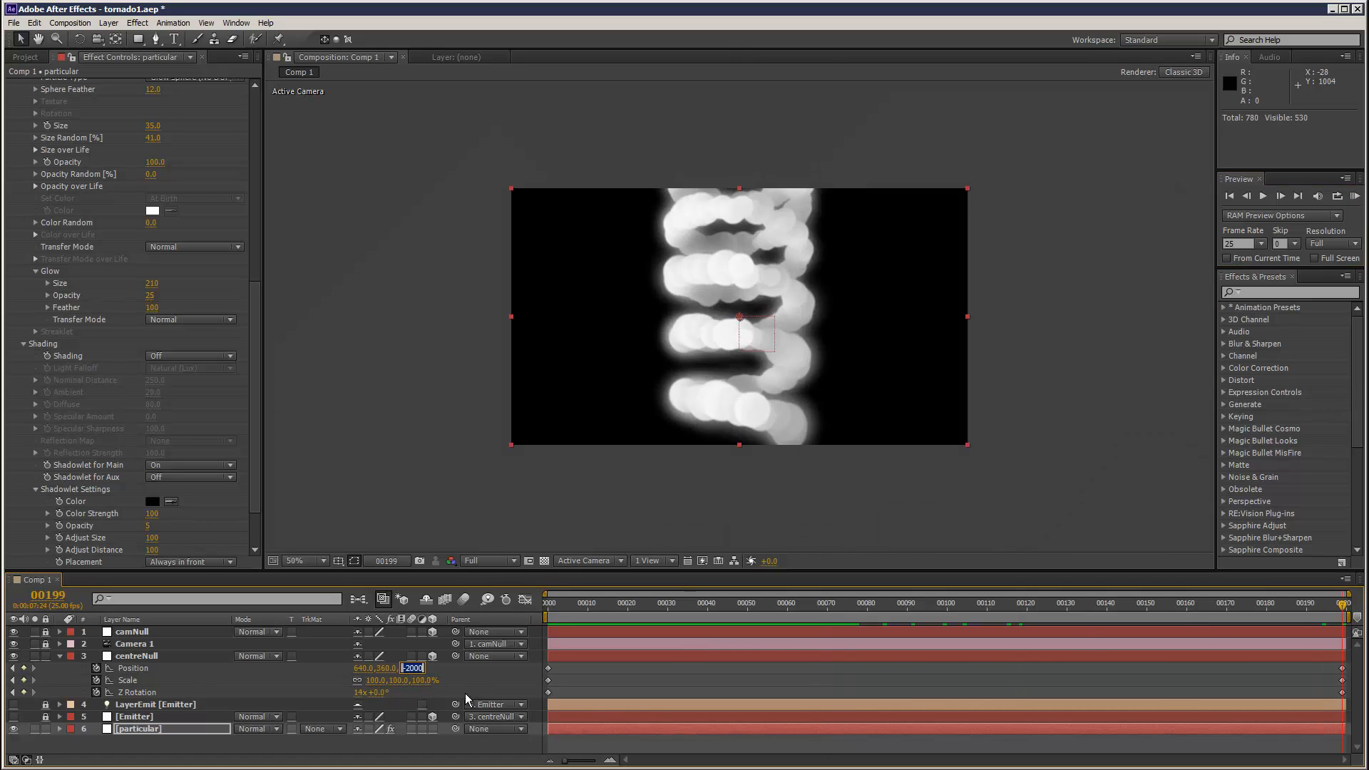
type("-1000")
key("Return")
left_click_drag(564, 608, 782, 601)
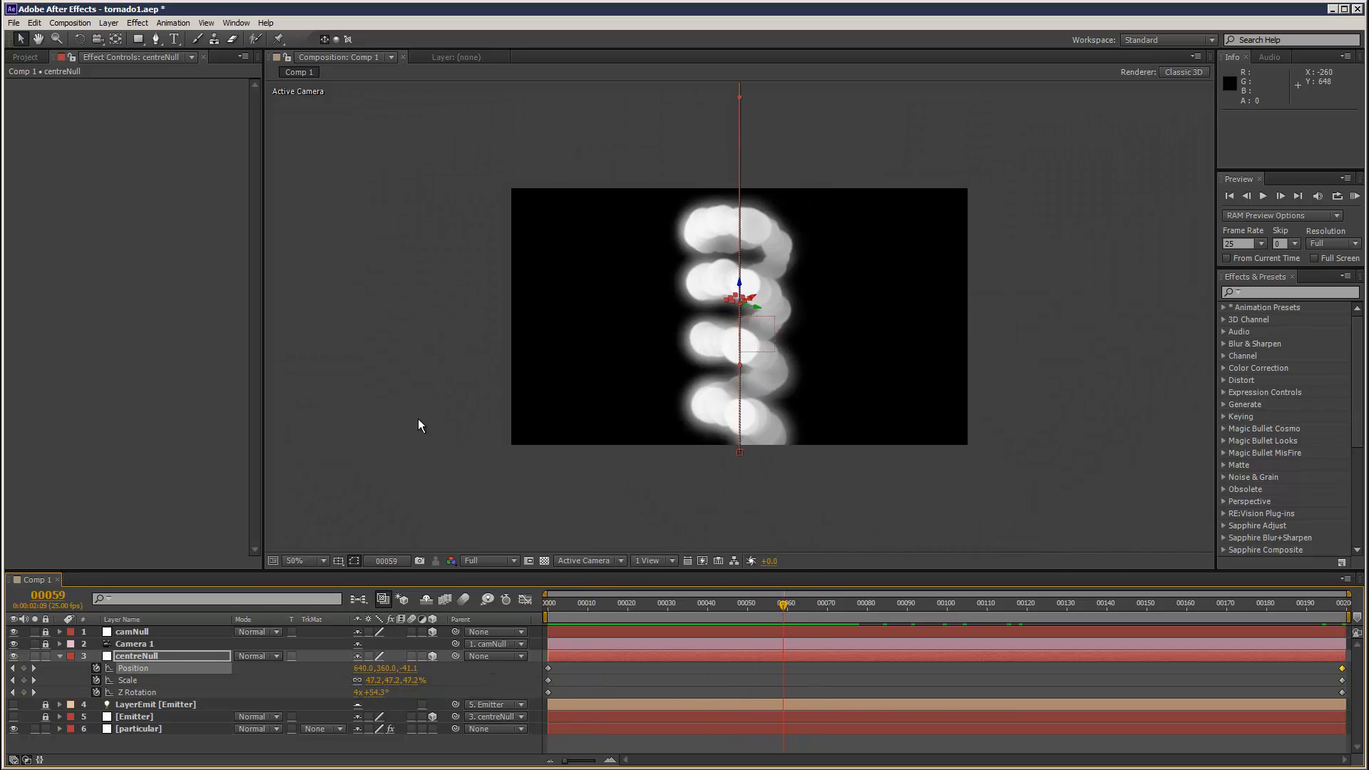
left_click(421, 423)
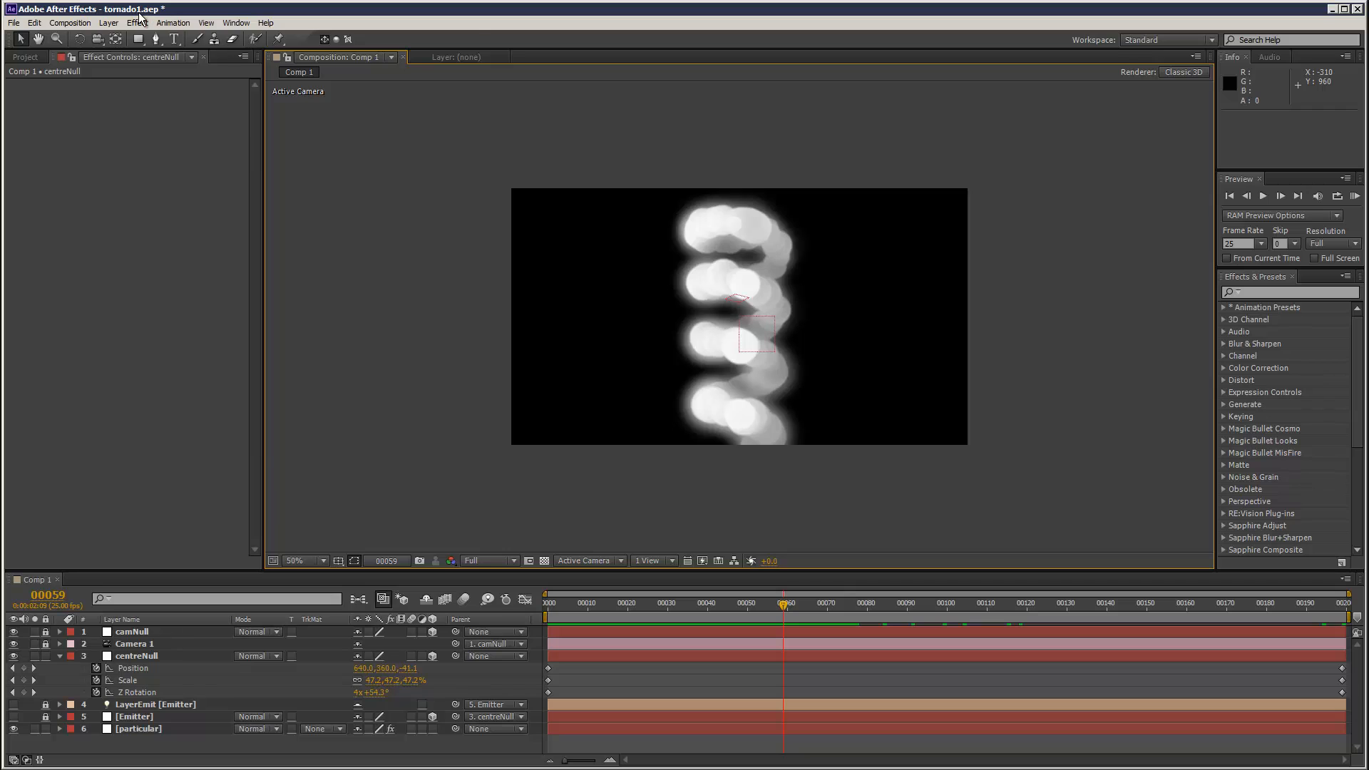
Add a new white Point light layer named Light 1 without falloff or shadows
left_click(109, 23)
mouse_move(285, 38)
left_click(348, 63)
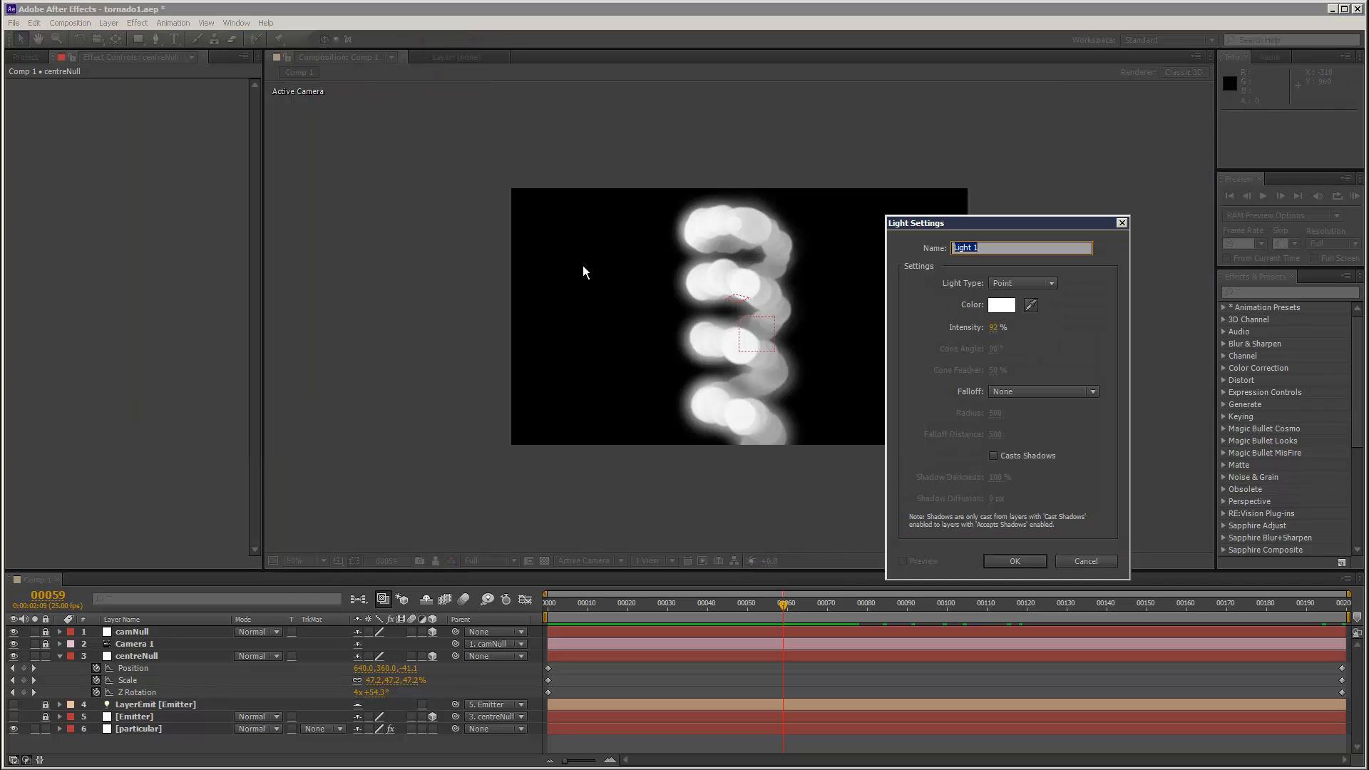
left_click(1015, 561)
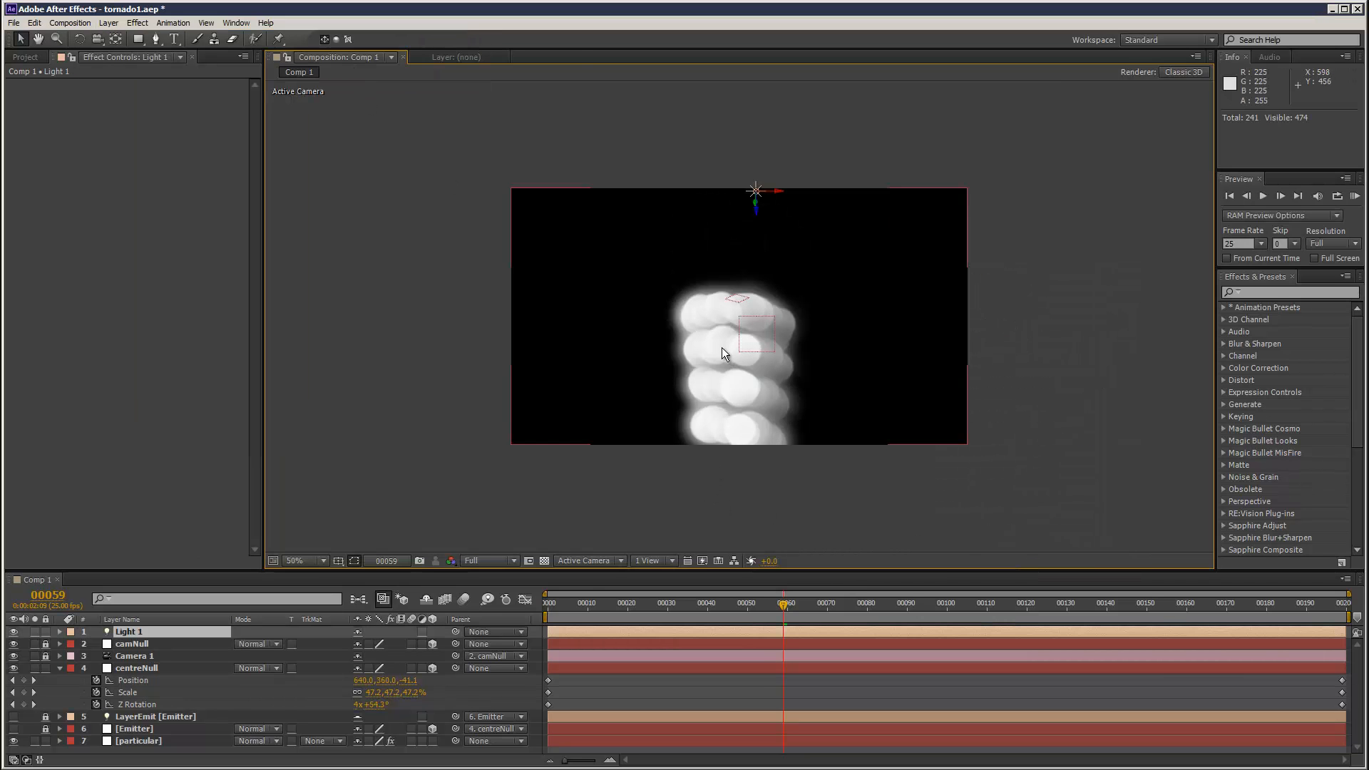
Set Shading to On in the particular layer's effect
left_click(139, 740)
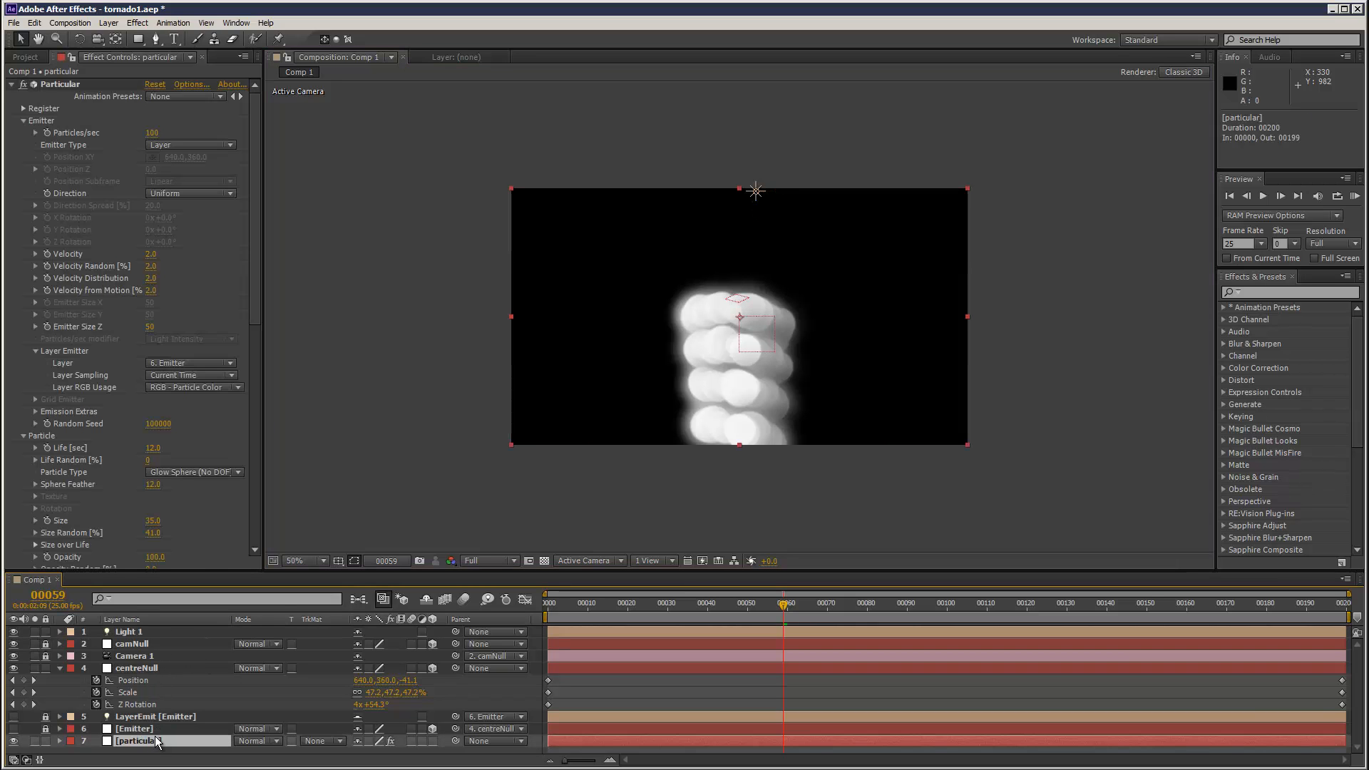
scroll(256, 338, "down", 5)
scroll(255, 393, "down", 3)
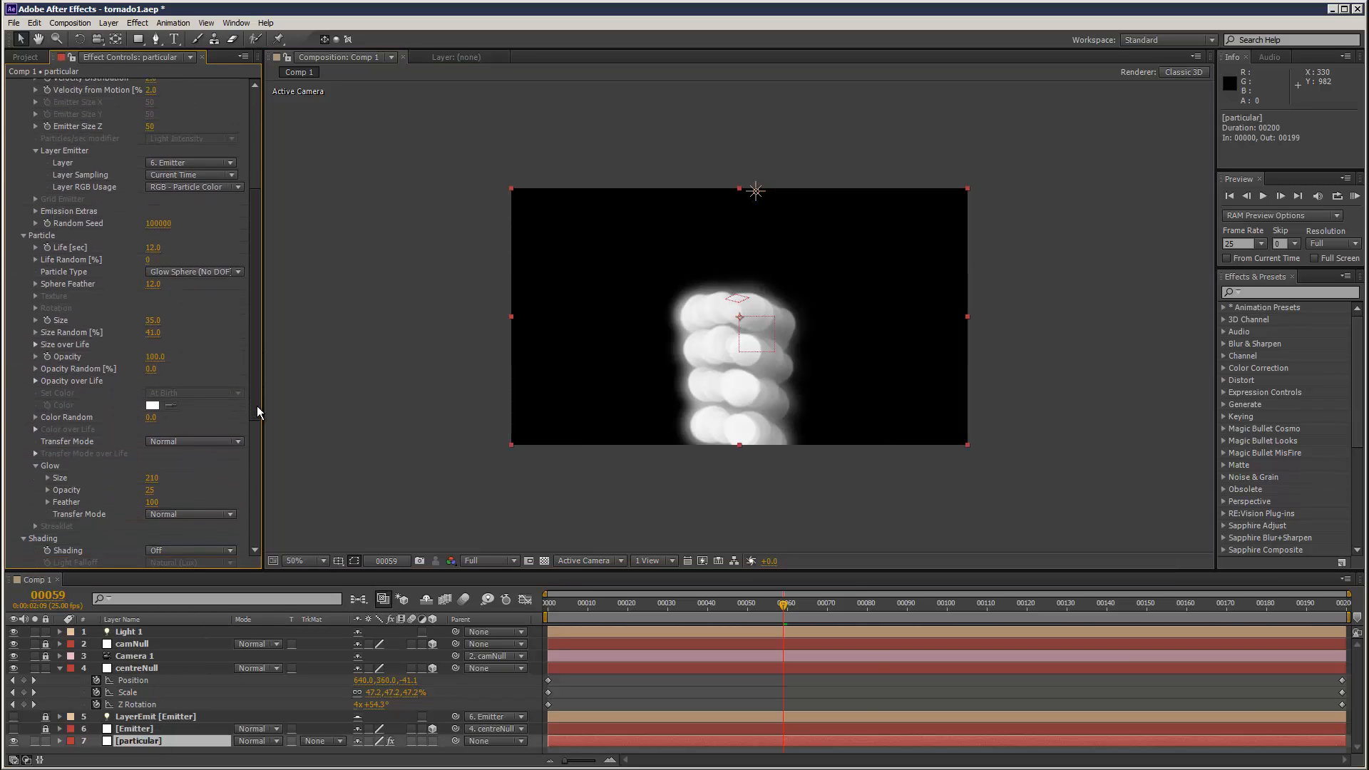
scroll(260, 418, "down", 4)
left_click(178, 348)
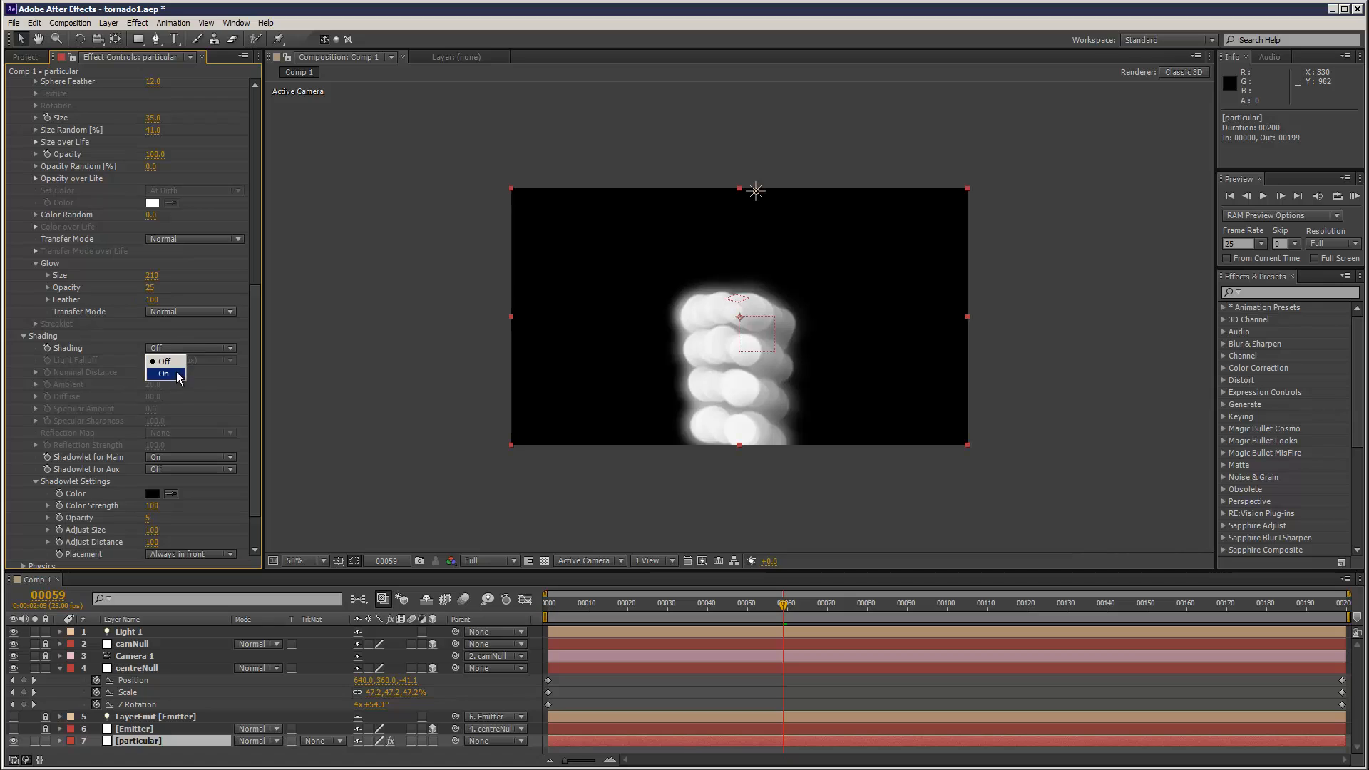
left_click(185, 360)
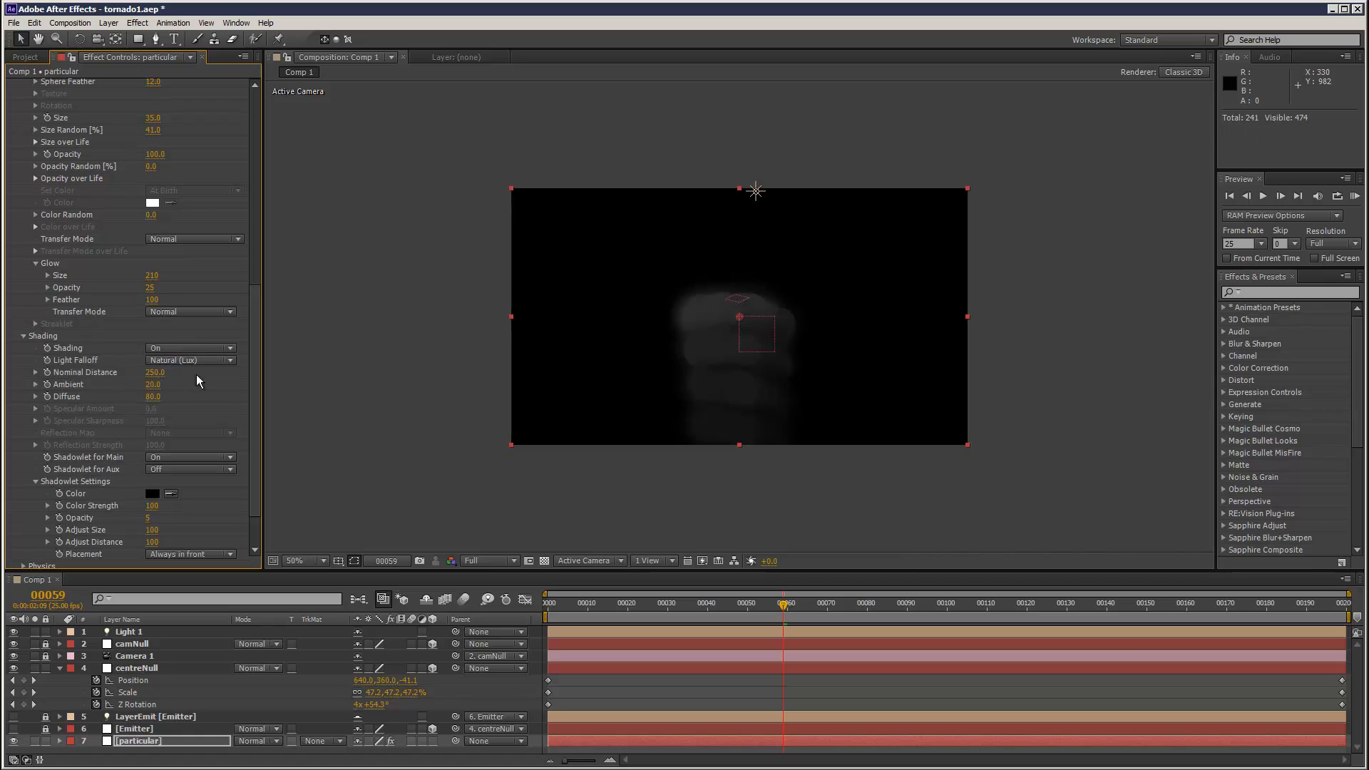
Move Light 1 down beside the upper right of the particle column and preview the lighting along the timeline
left_click(171, 631)
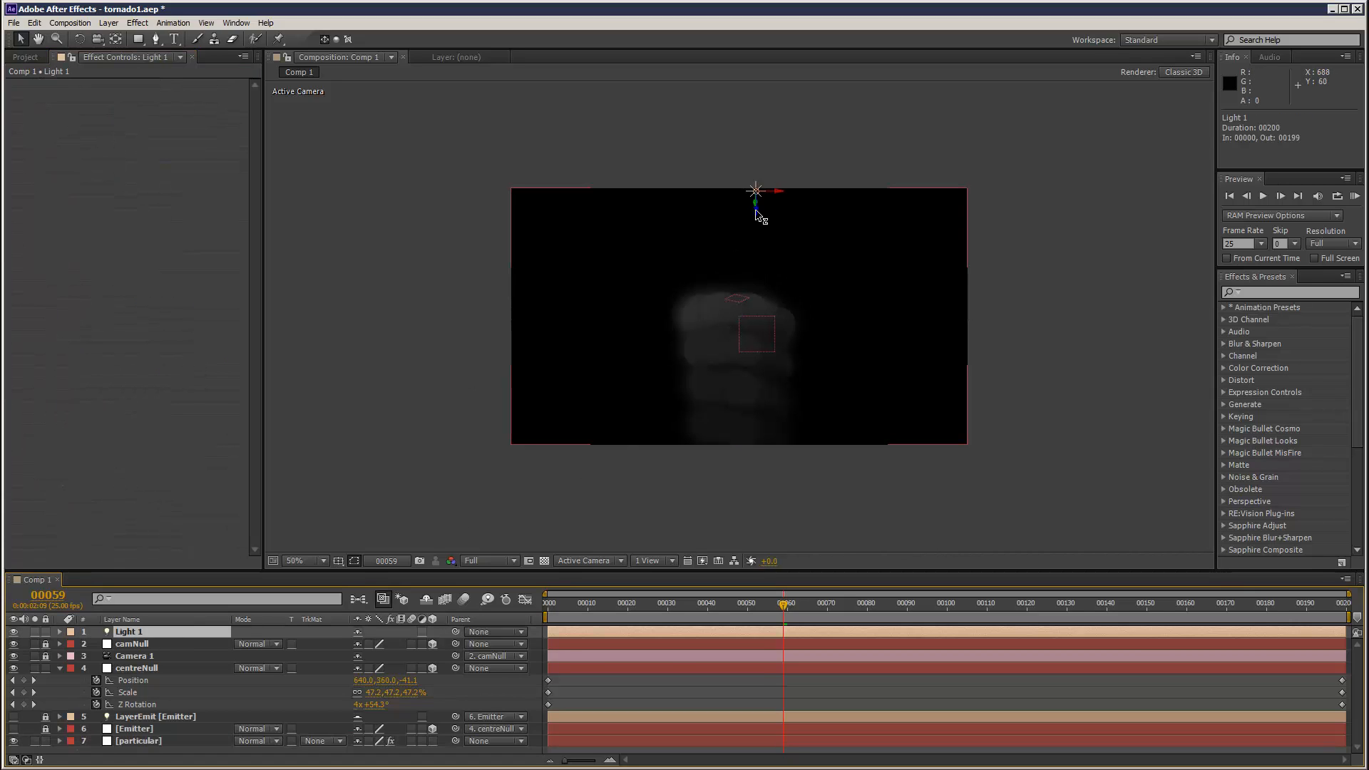
left_click_drag(756, 210, 833, 202)
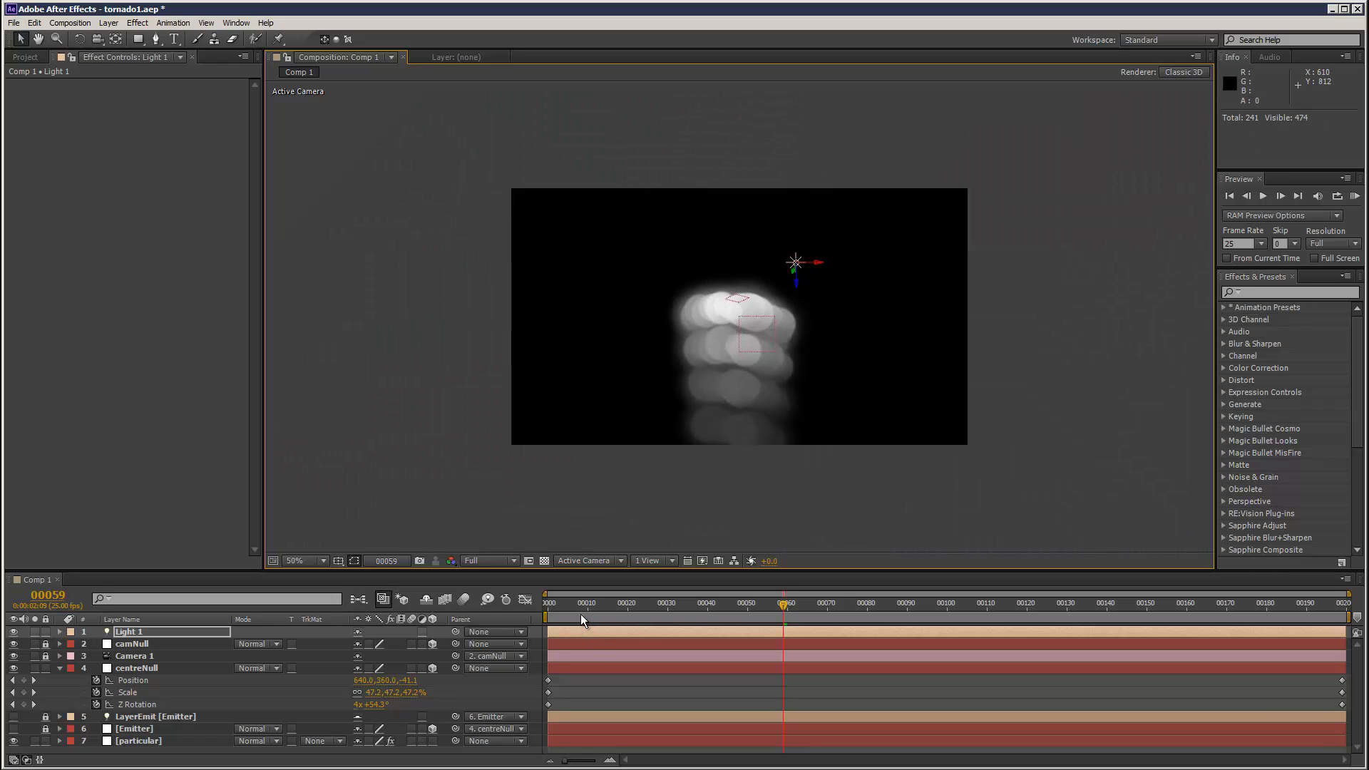
left_click(627, 606)
left_click_drag(689, 603, 1204, 605)
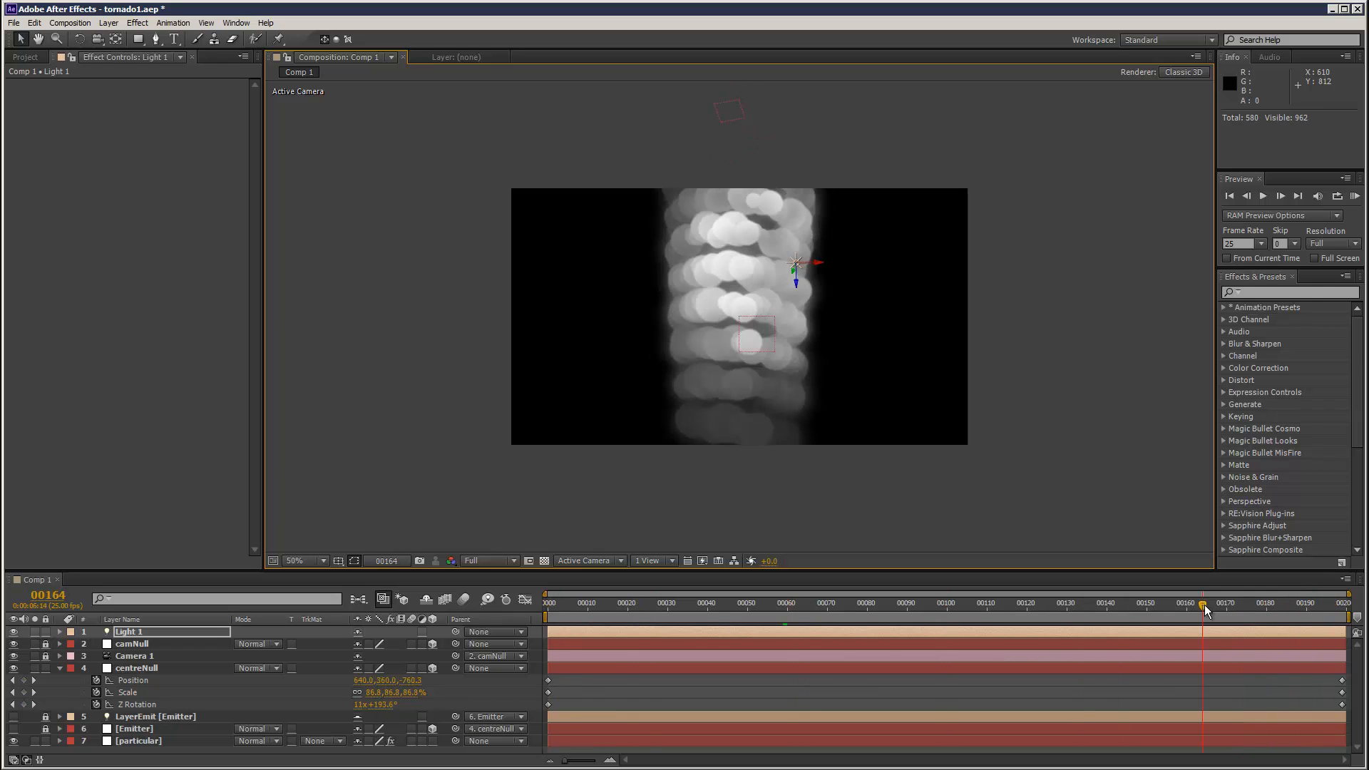
left_click(1354, 196)
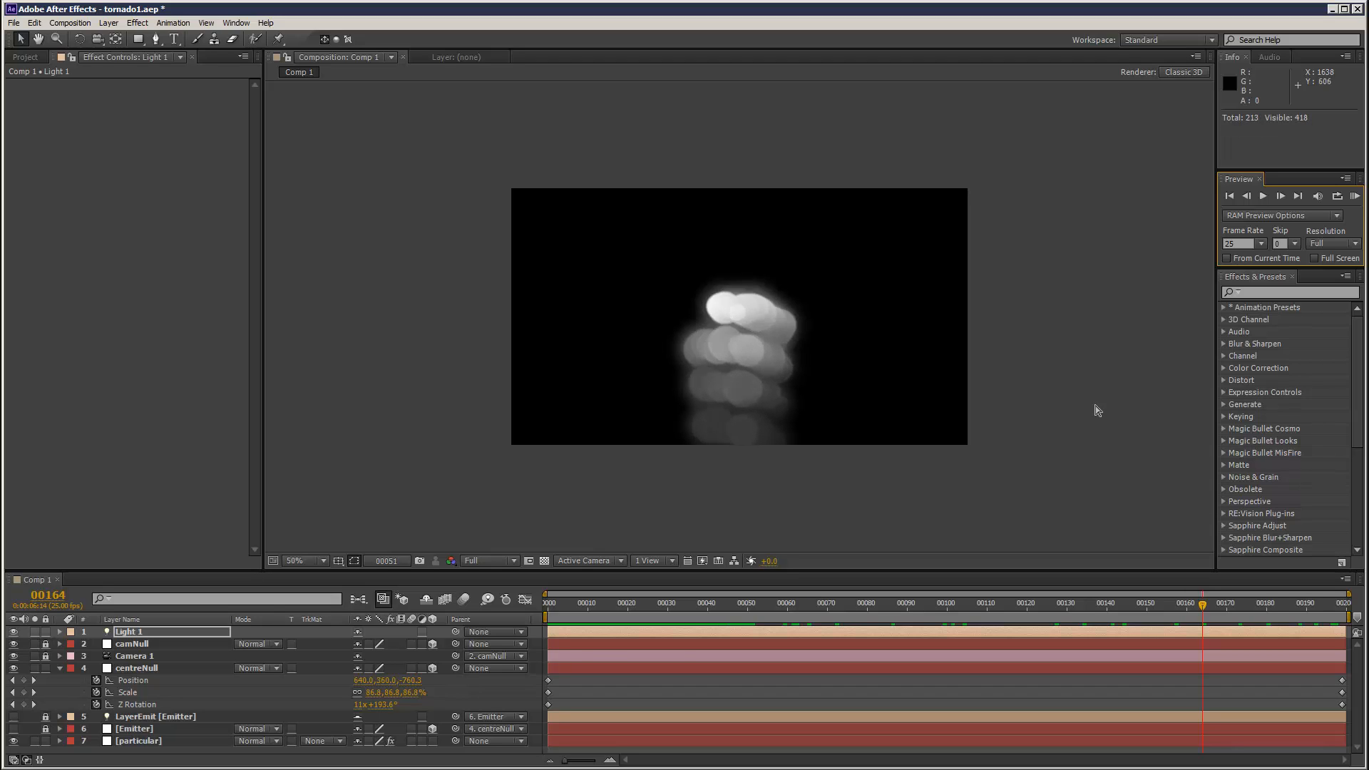
left_click_drag(622, 604, 668, 606)
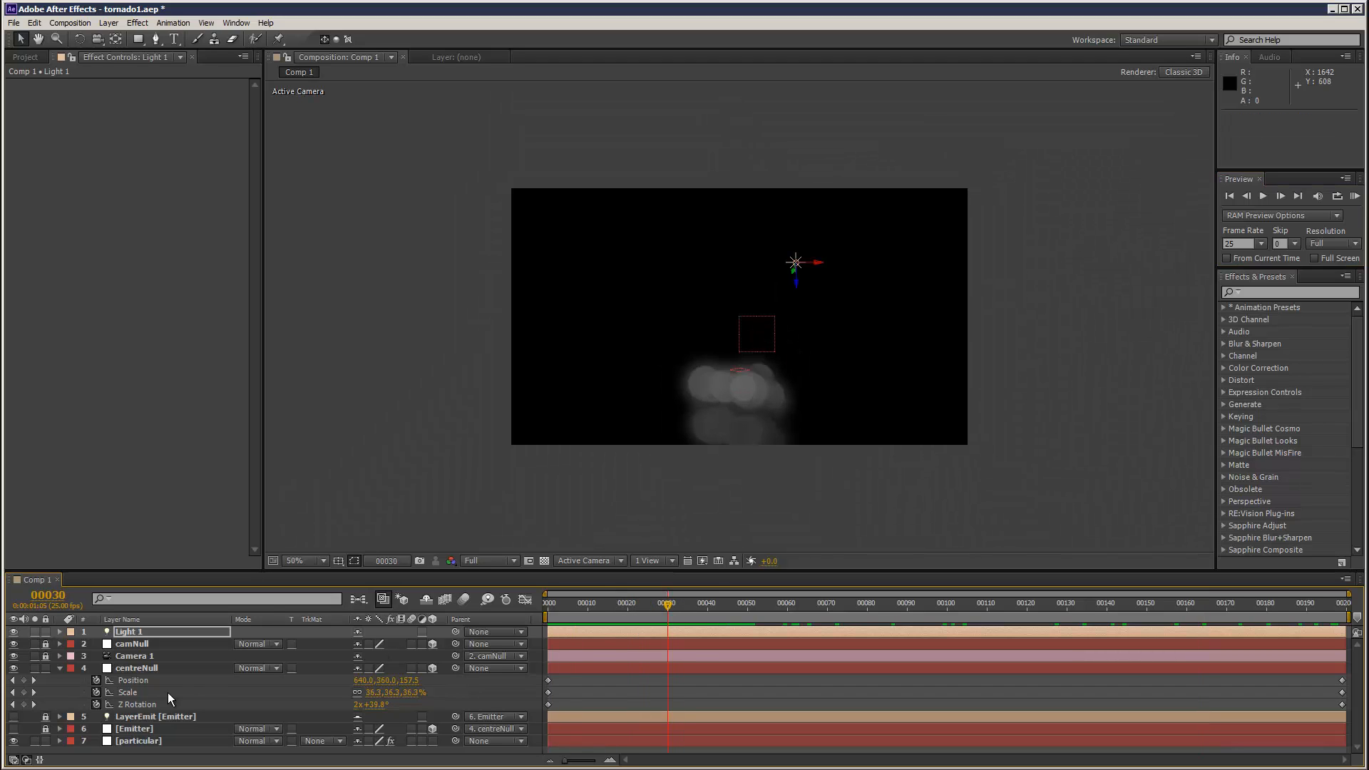
Set the particle Size of the particular layer to 20 and check the column at frame 103
left_click(139, 741)
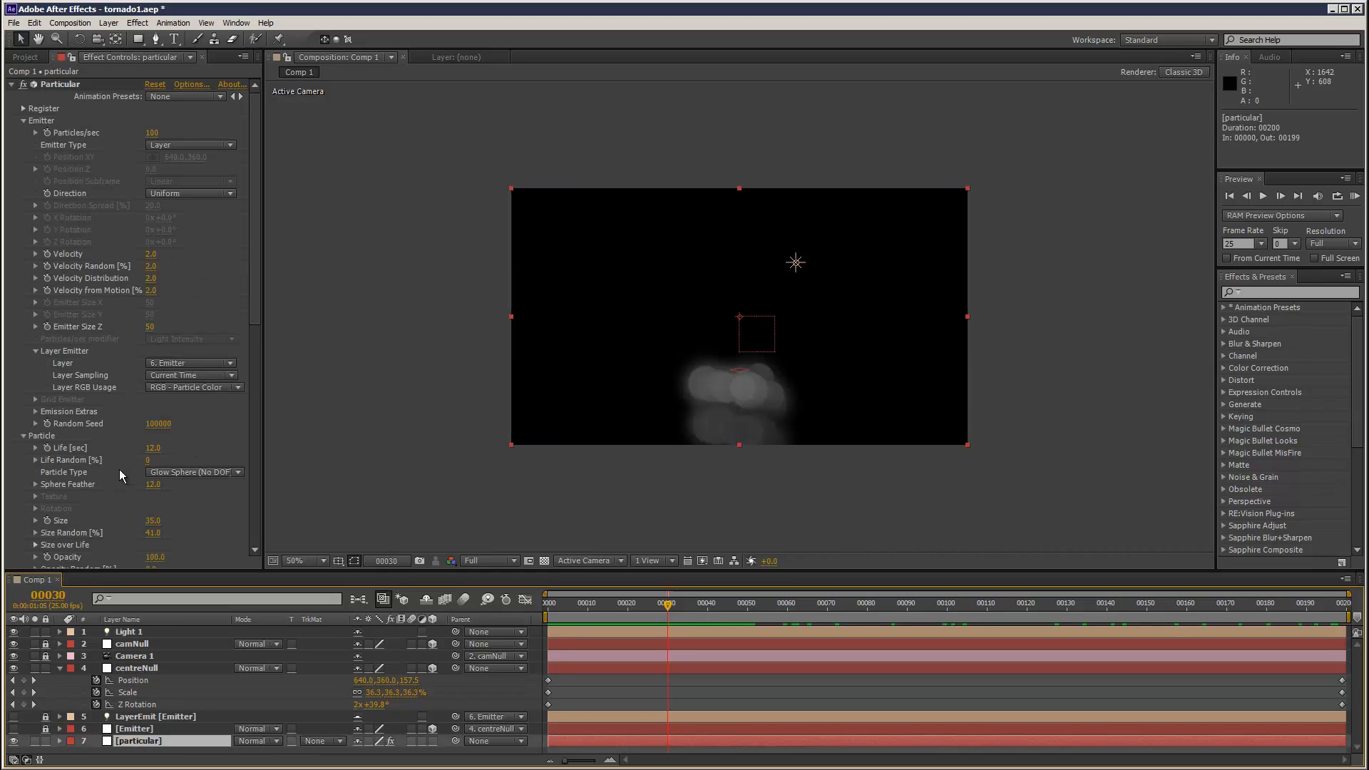
left_click(153, 521)
type("0")
key("Return")
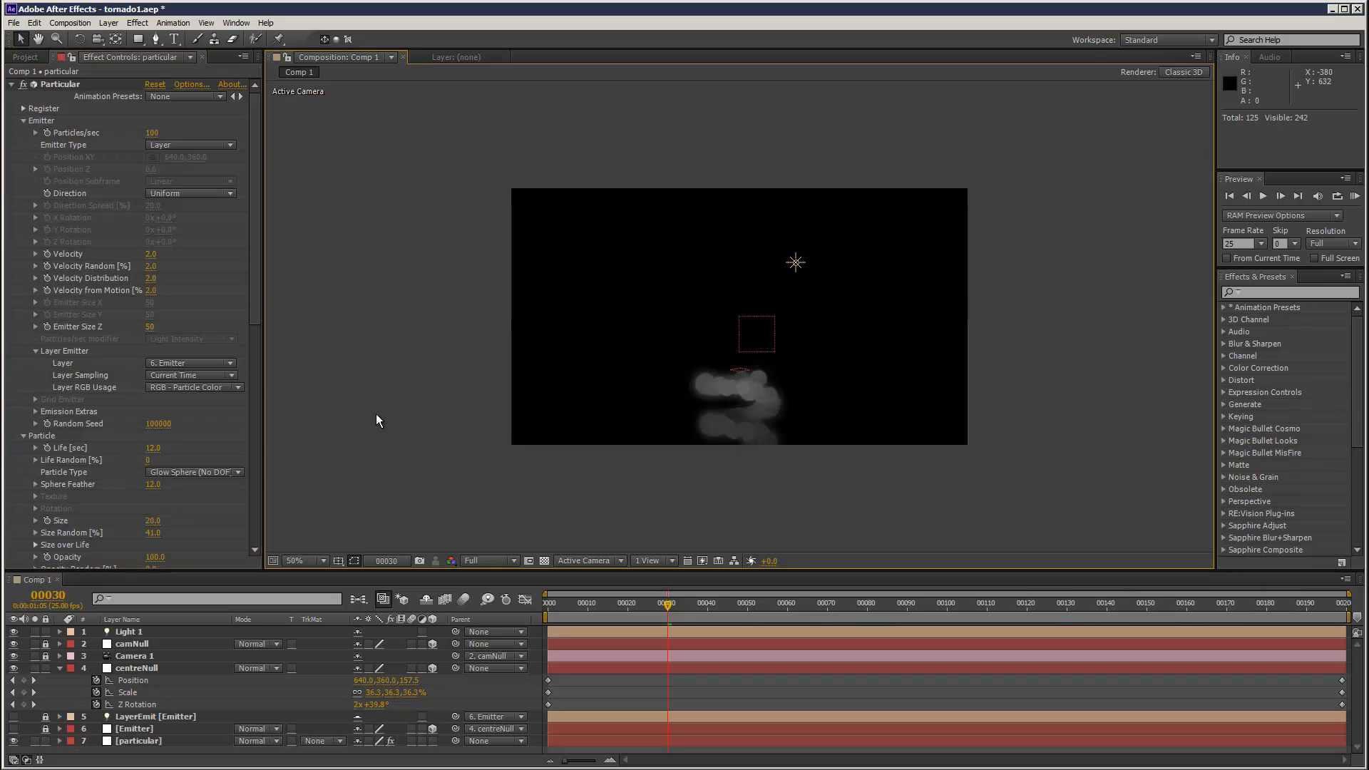
scroll(241, 191, "down", 5)
left_click_drag(588, 605, 960, 600)
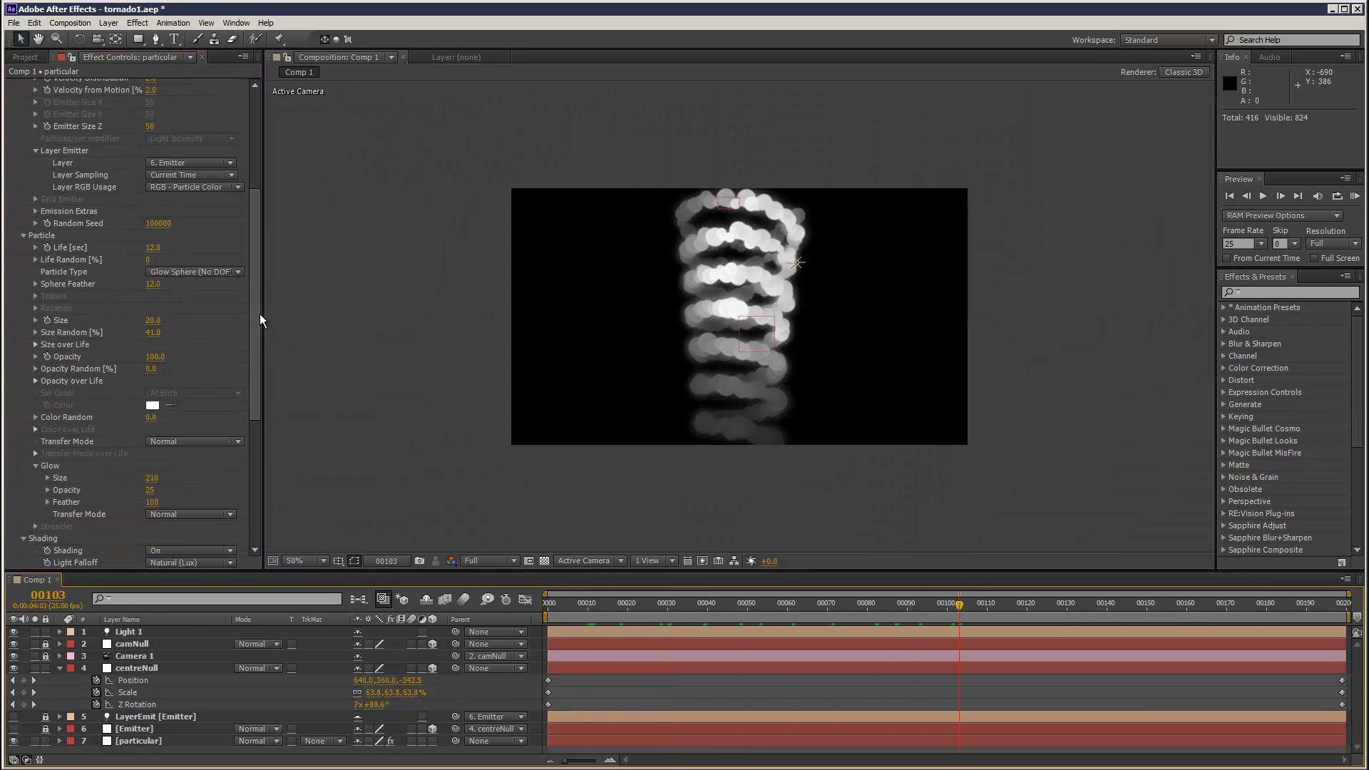
Set Motion Blur to On in the Particular rendering settings
left_click_drag(260, 313, 261, 462)
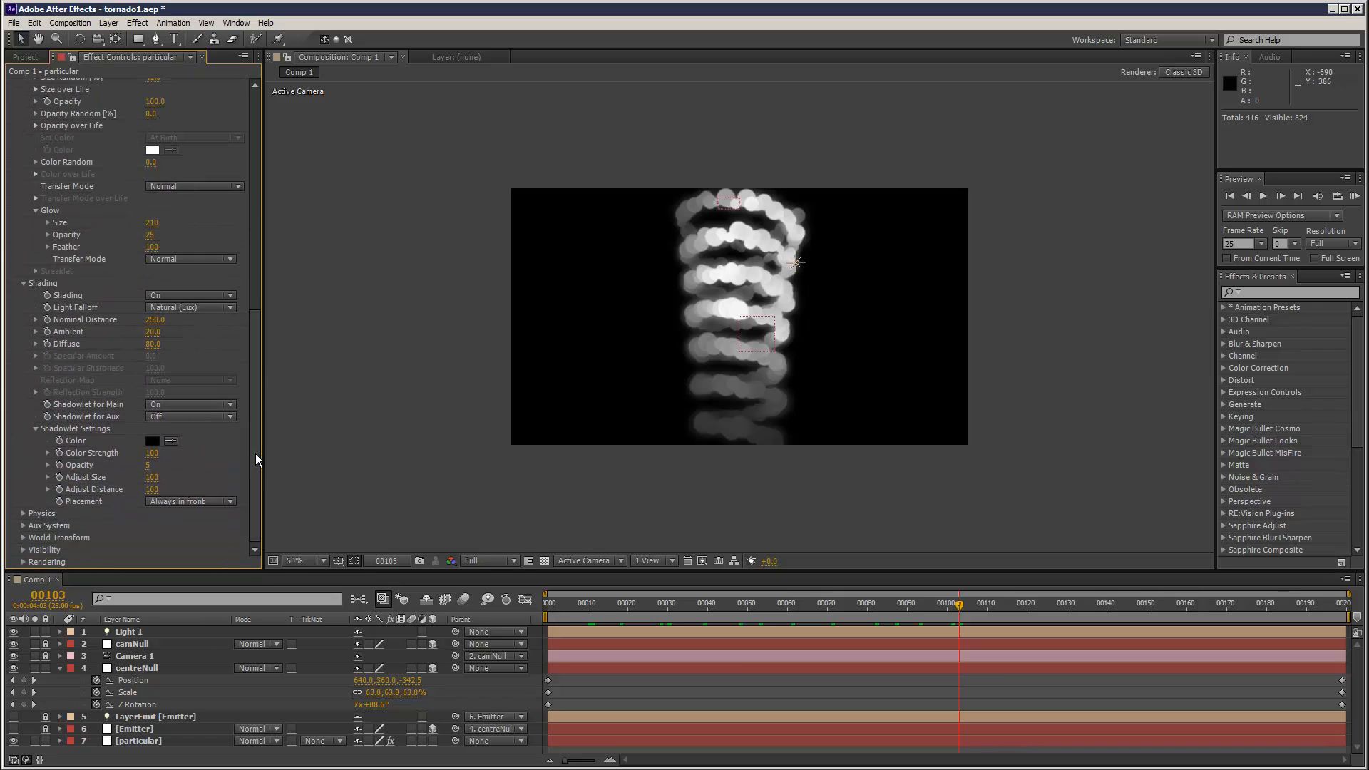
left_click(24, 563)
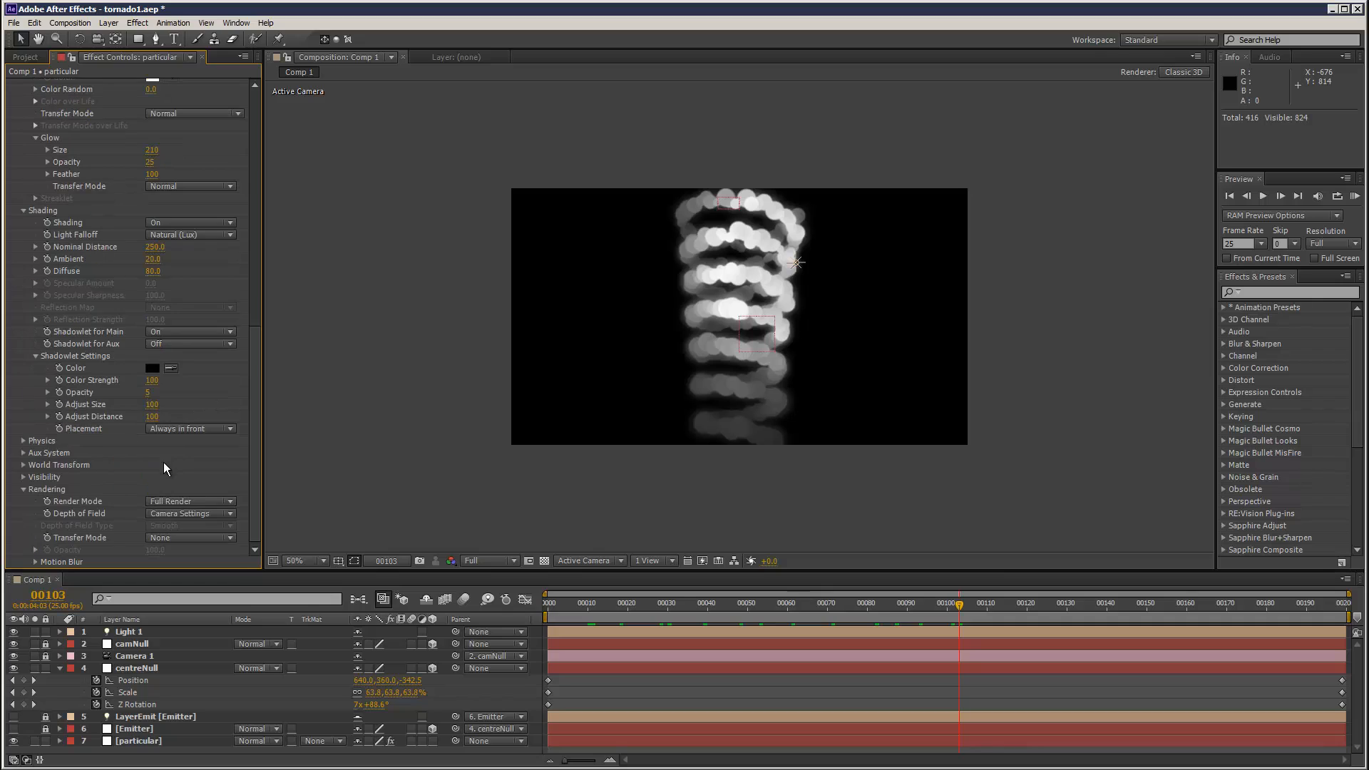
left_click(36, 563)
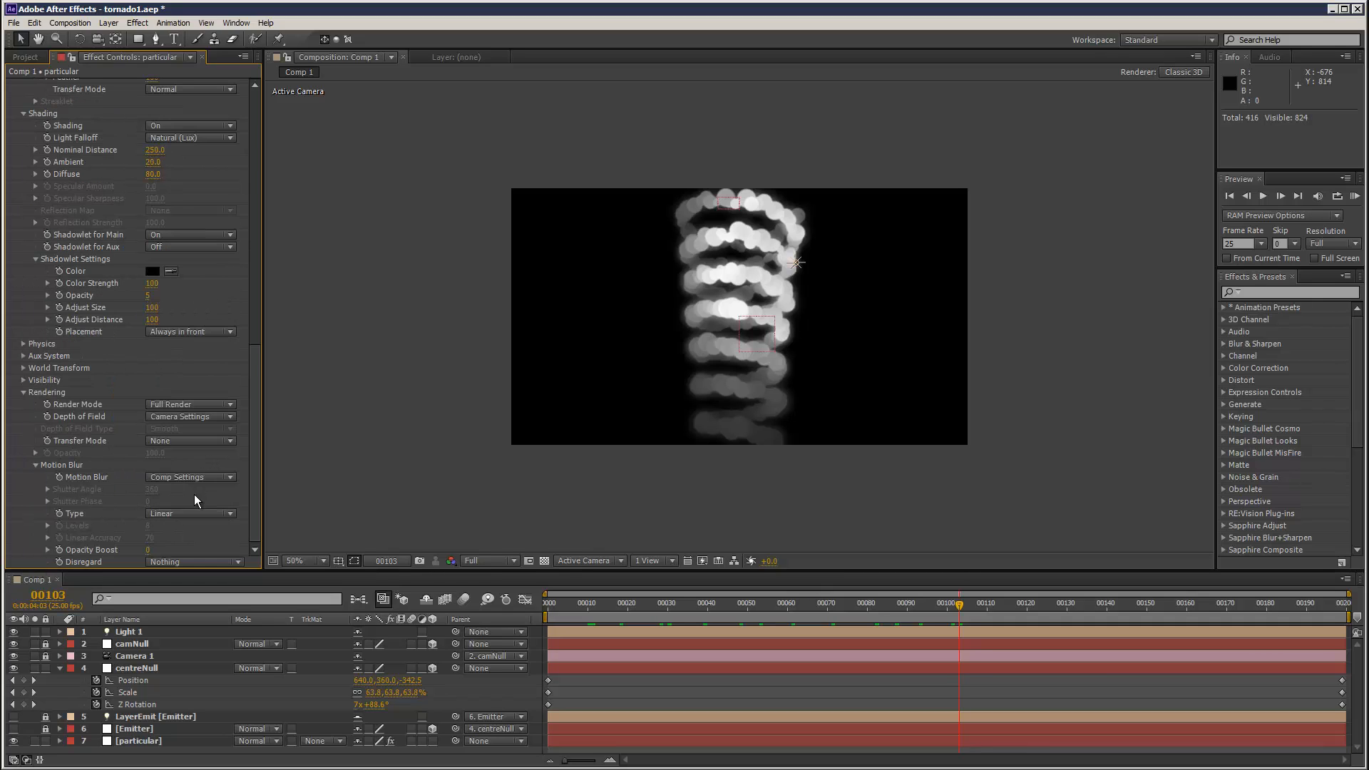
left_click(190, 478)
left_click(187, 518)
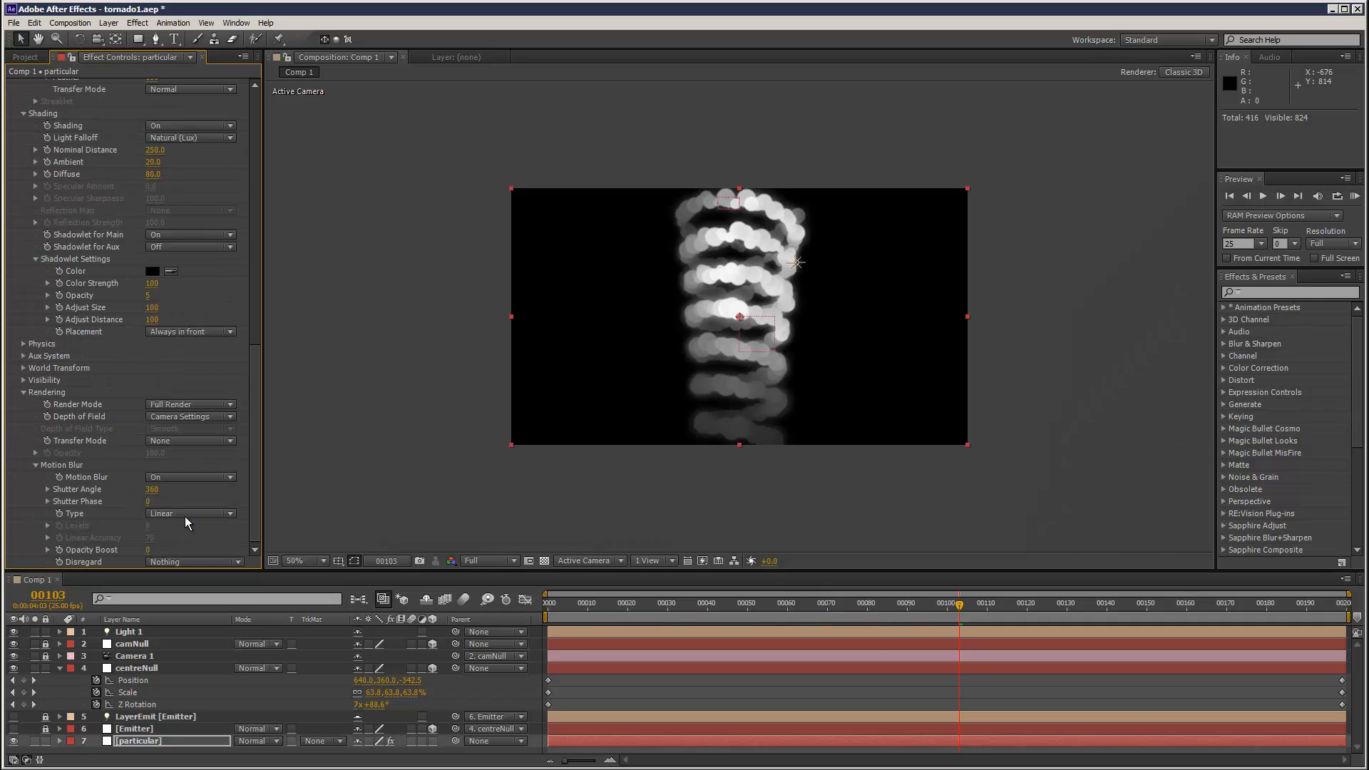
Keep fast previews at Off (Final Quality) and play a RAM preview to check the motion blur
left_click_drag(573, 603, 847, 602)
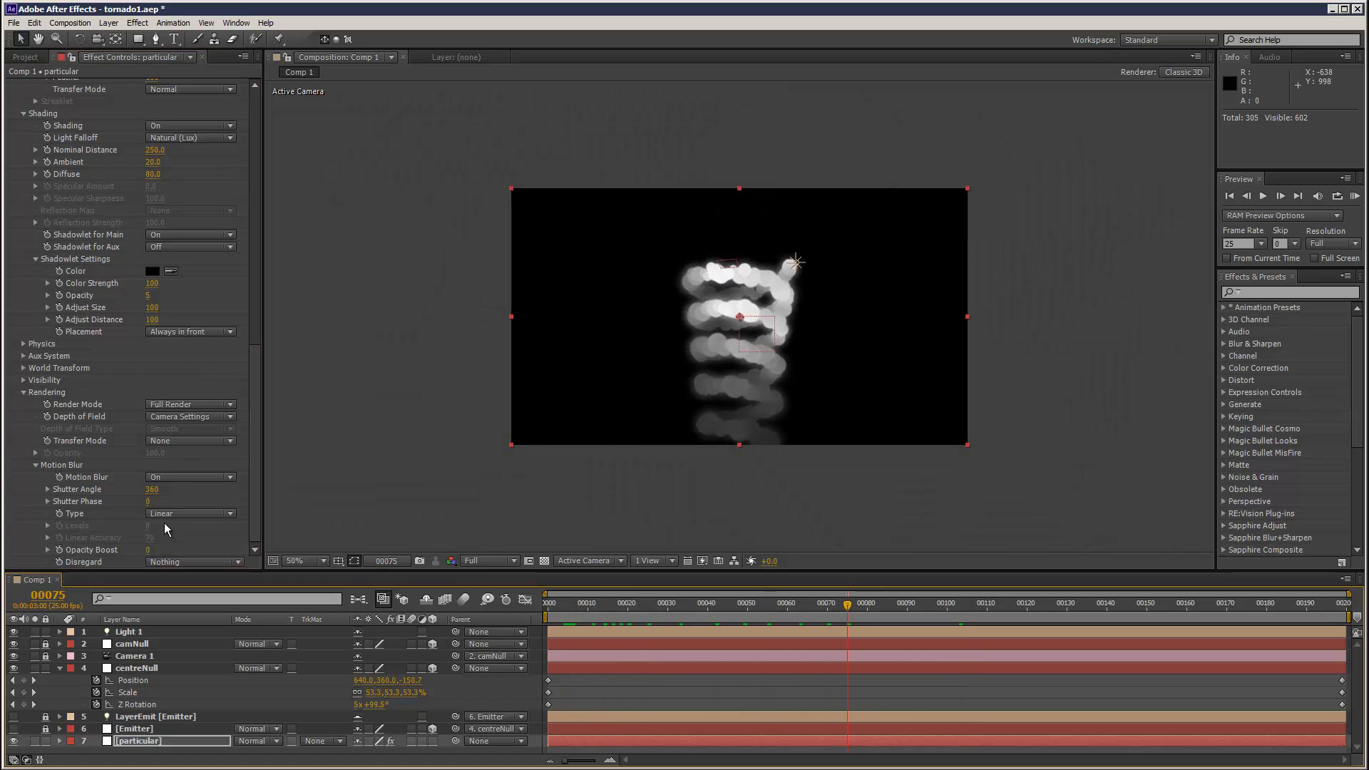
left_click(703, 562)
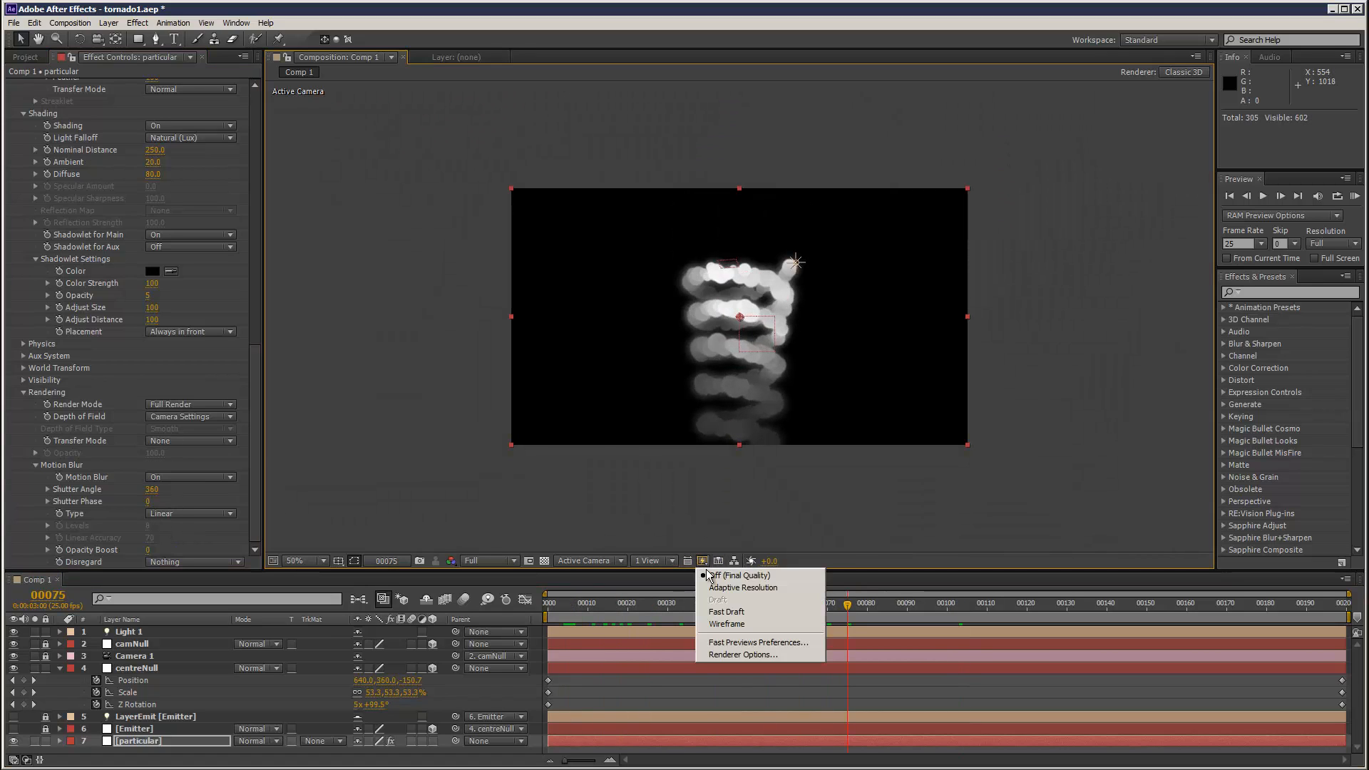
left_click(732, 575)
left_click(1358, 198)
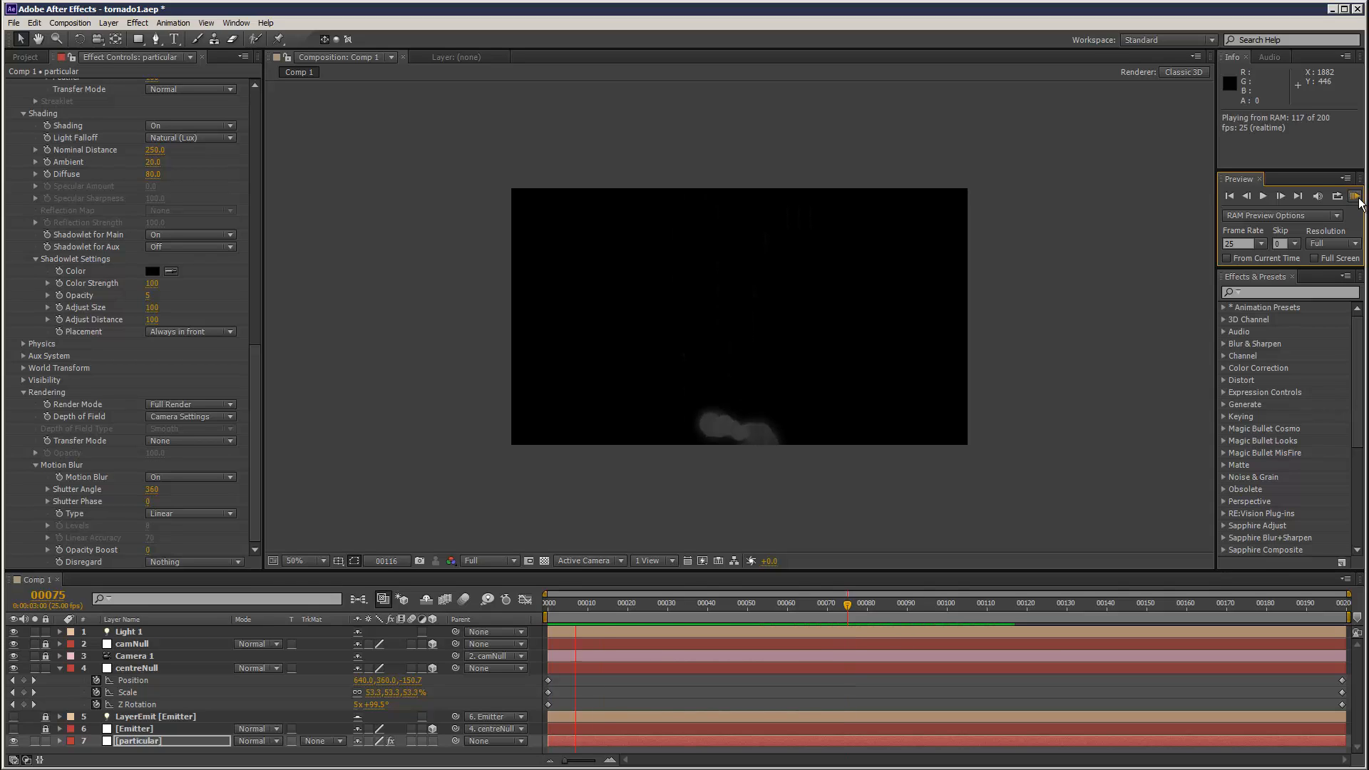
key("space")
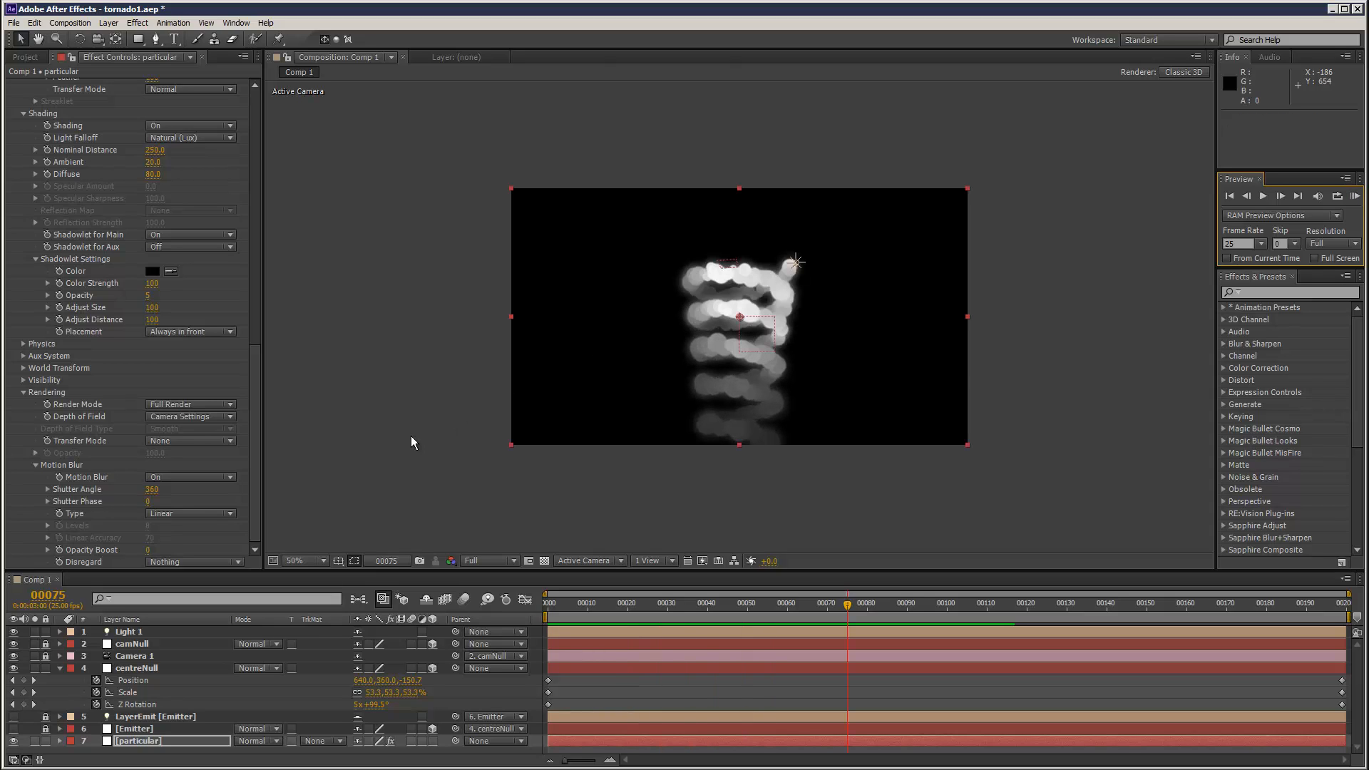
left_click(193, 515)
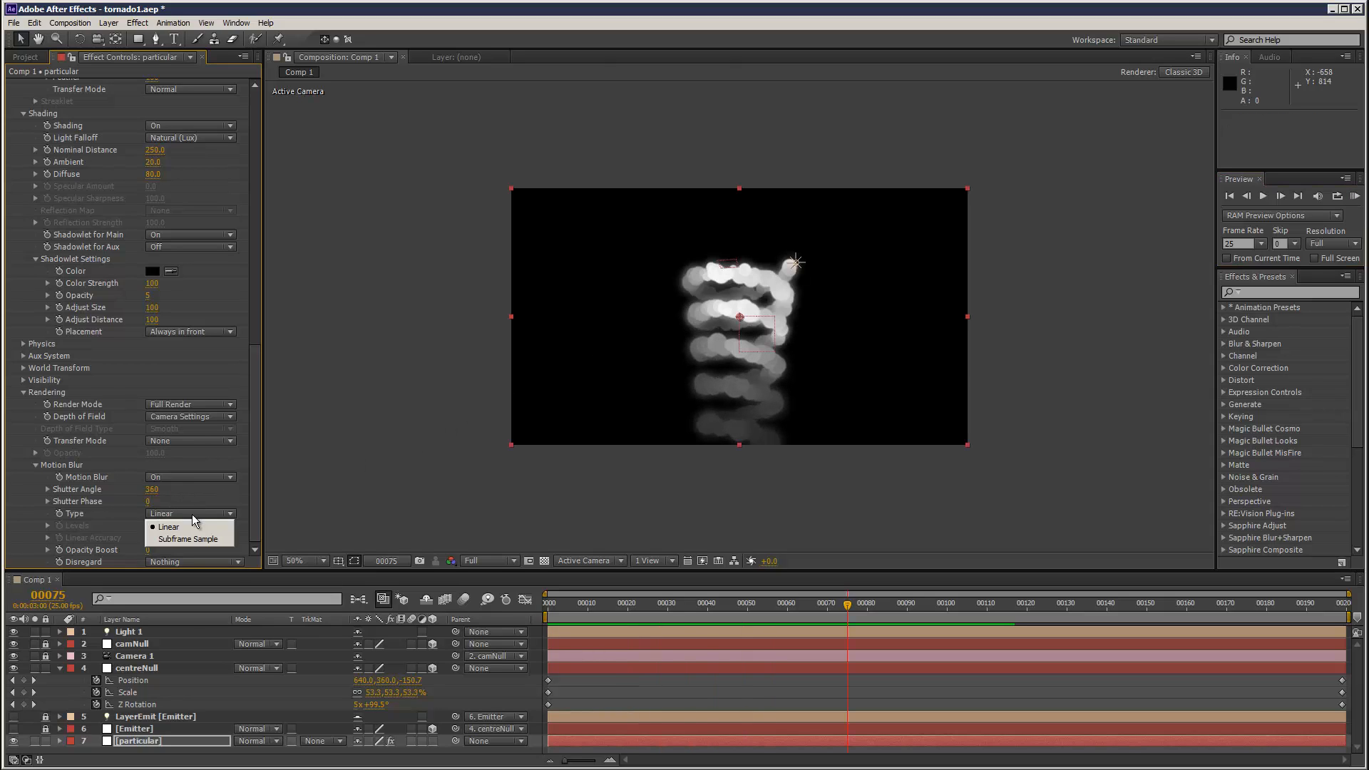
left_click(308, 501)
left_click(214, 563)
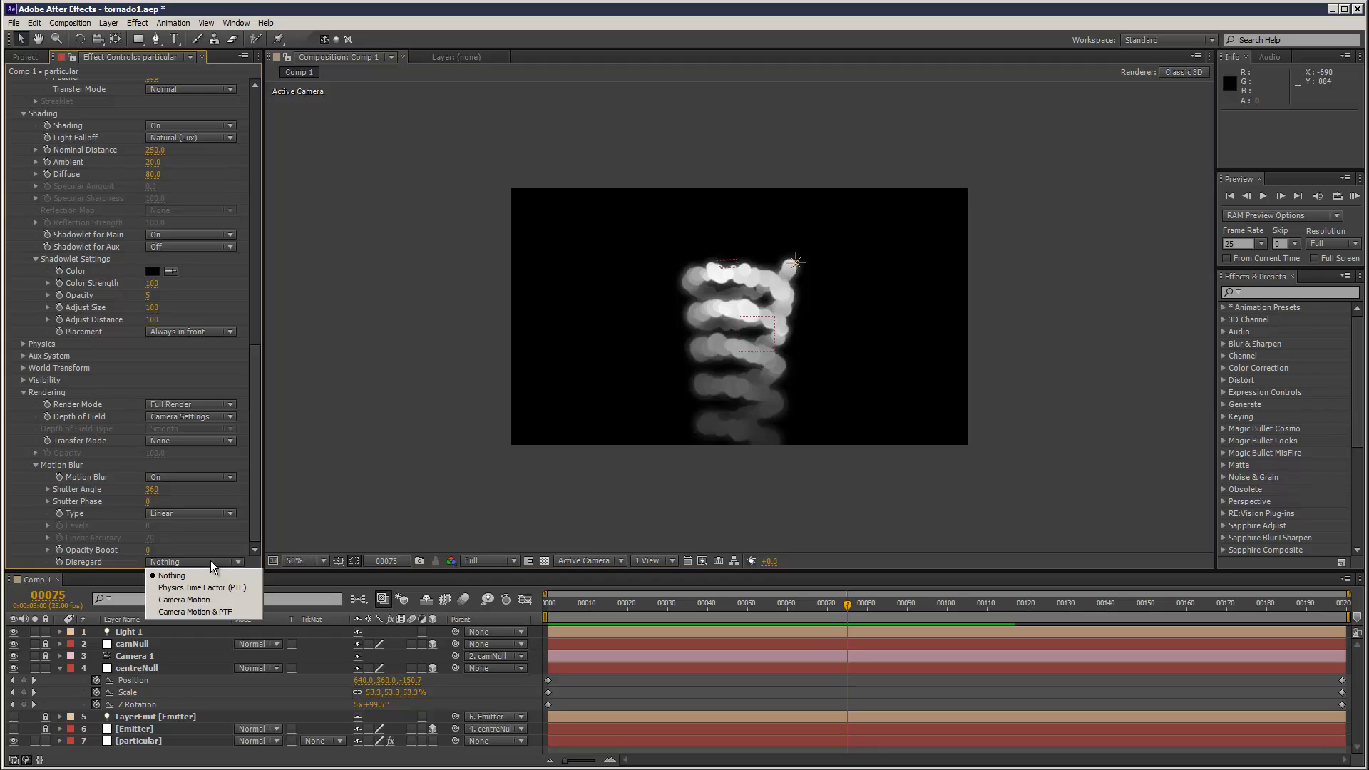
left_click(258, 475)
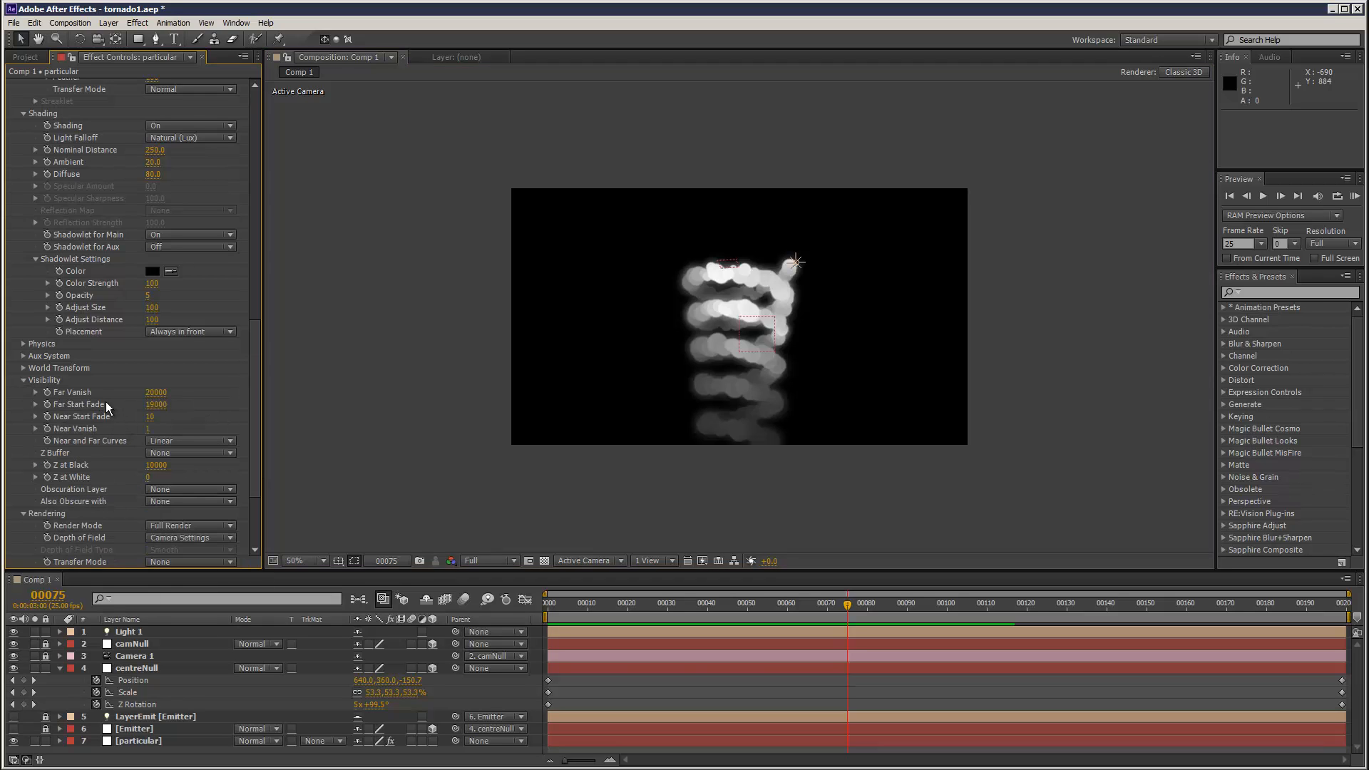
Set the Physics Gravity of the particular layer to -30 and the Air Turbulence Field's Affect Position to 58
left_click(24, 344)
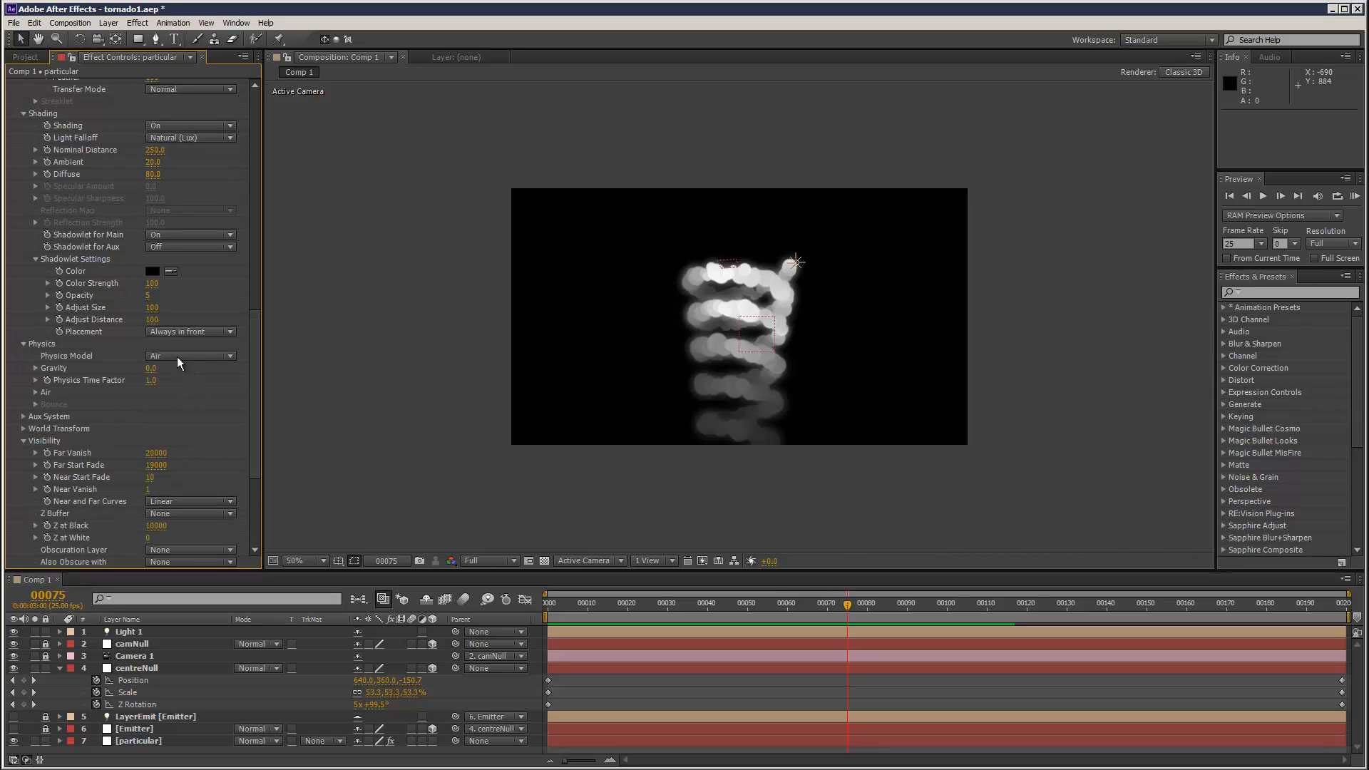
left_click_drag(151, 368, 152, 371)
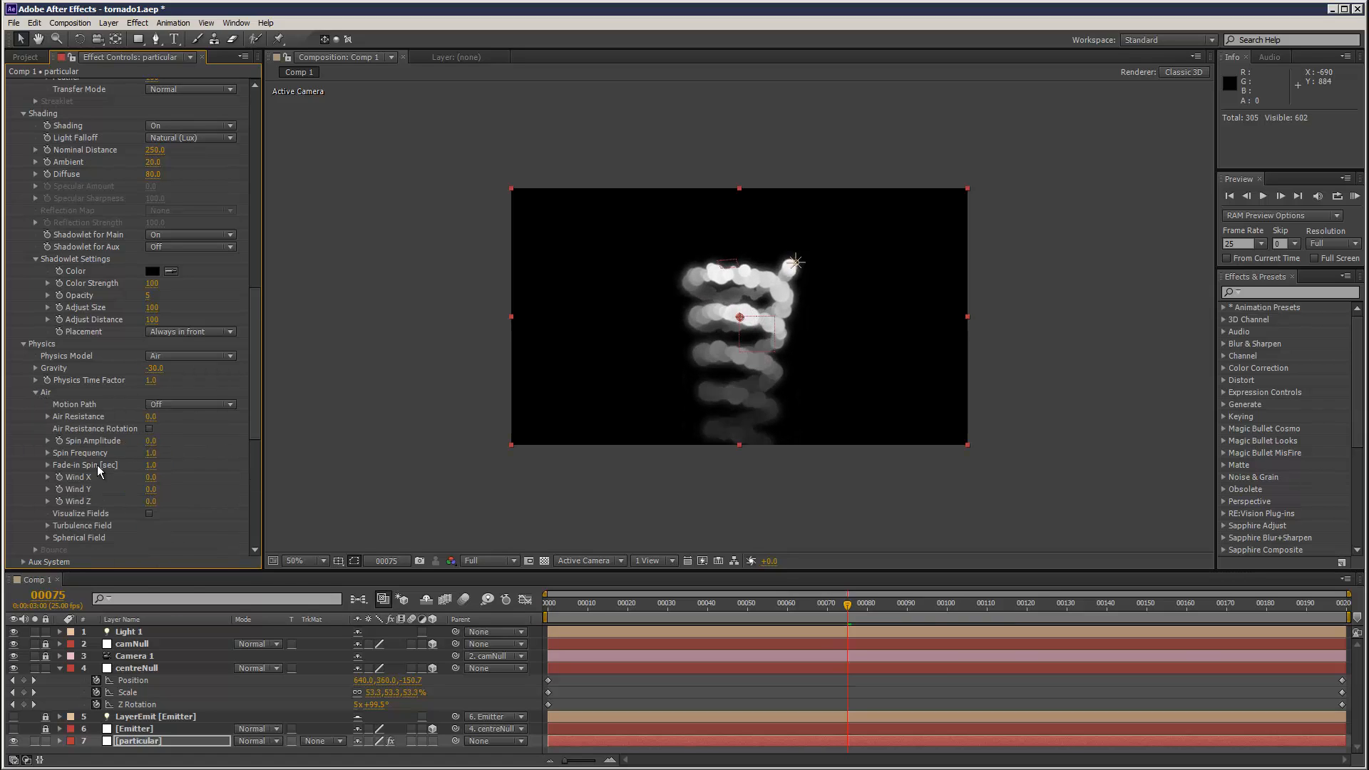
scroll(182, 438, "down", 5)
scroll(191, 378, "up", 2)
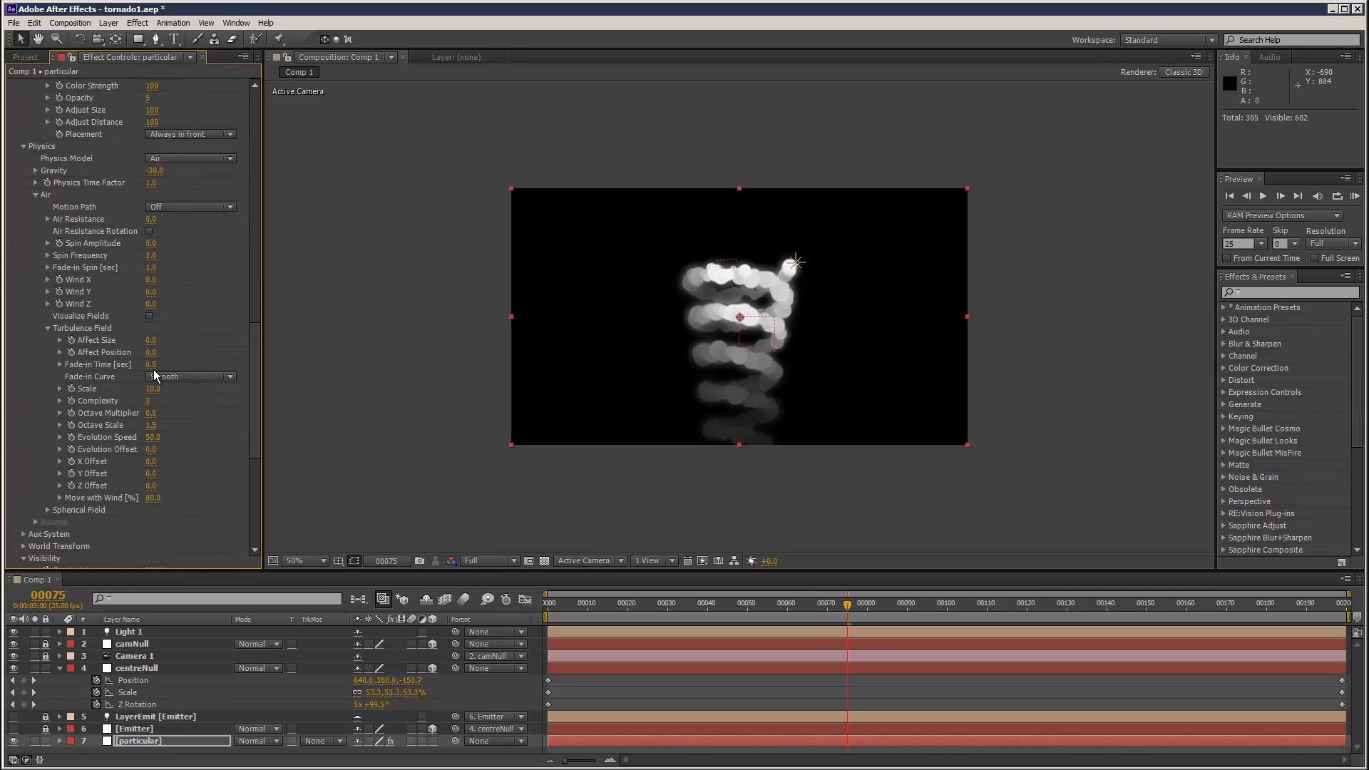
left_click_drag(160, 352, 192, 352)
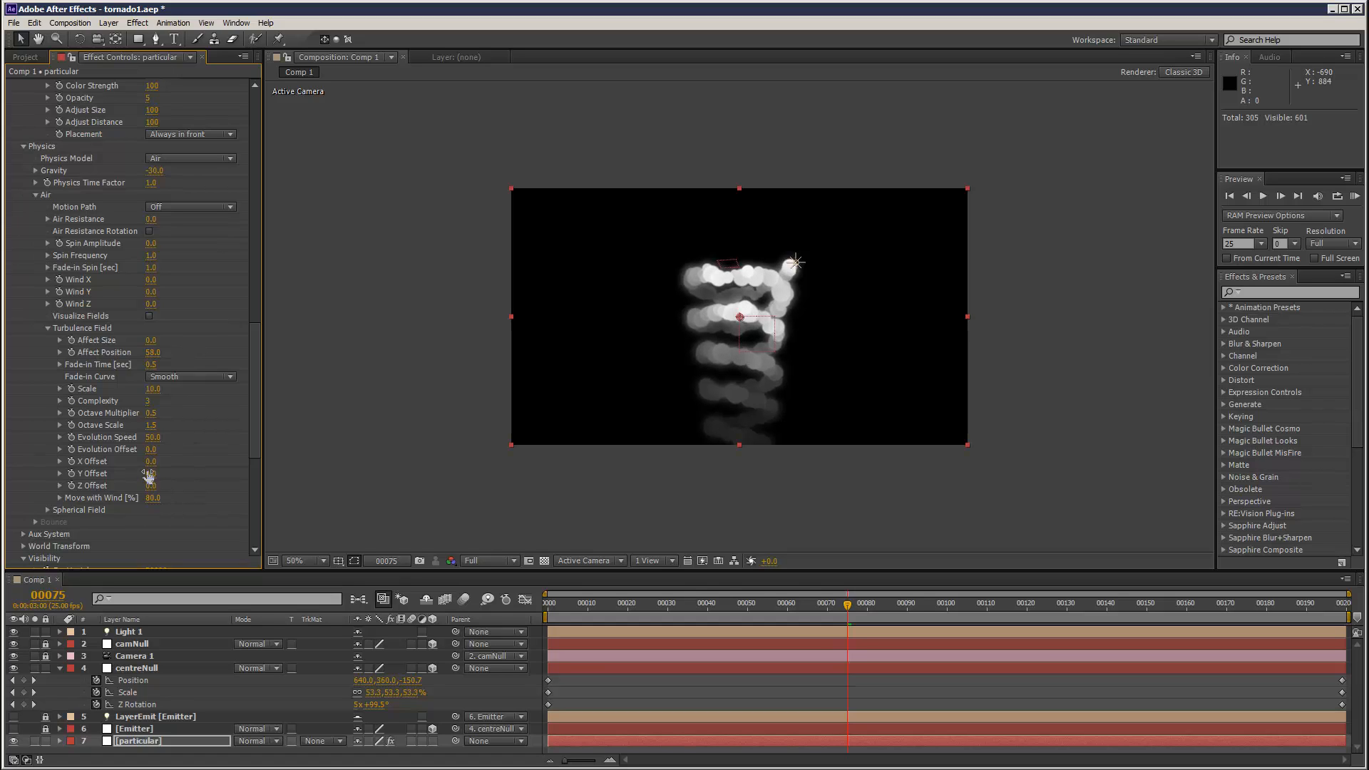
Try out the Turbulence Field's X Offset and Y Offset, returning each one to 0
mouse_move(150, 462)
left_mouse_down()
mouse_move(169, 461)
mouse_move(155, 467)
left_mouse_up()
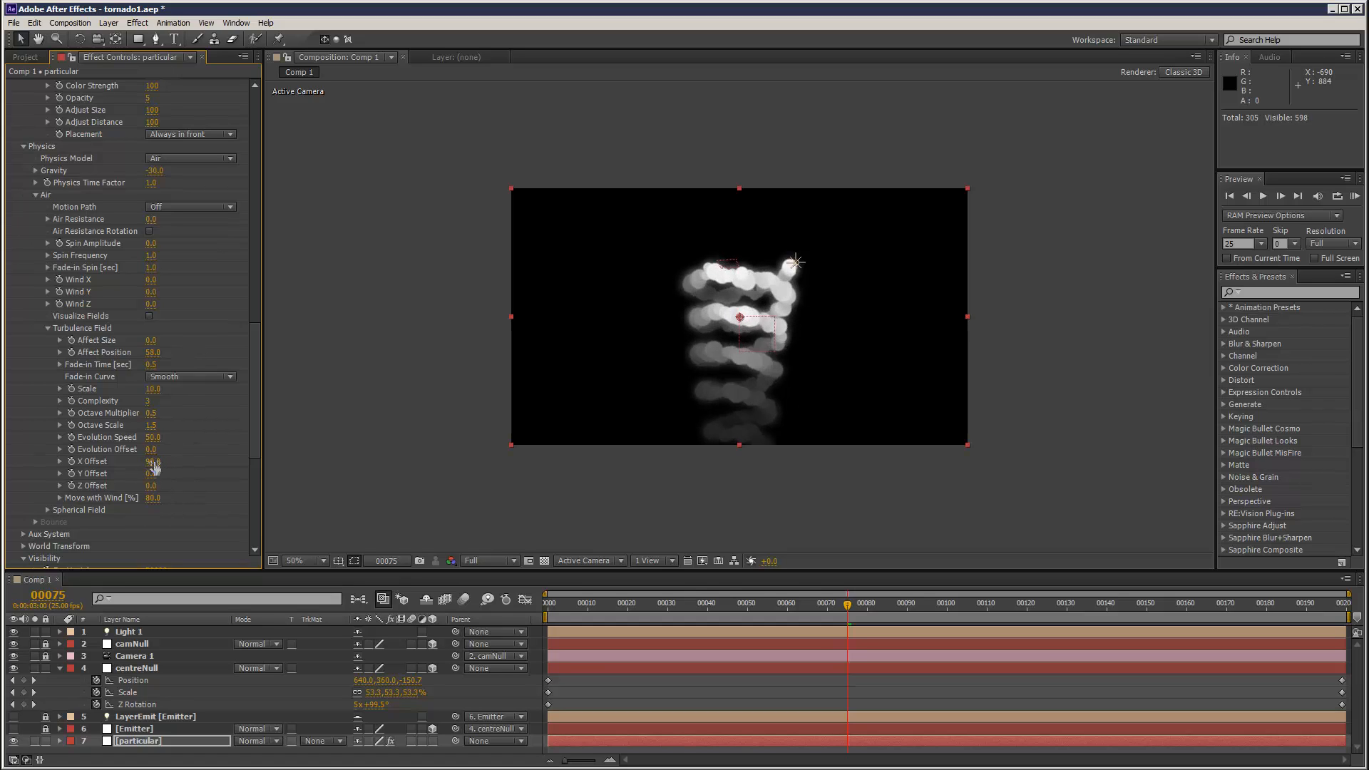
key("Return")
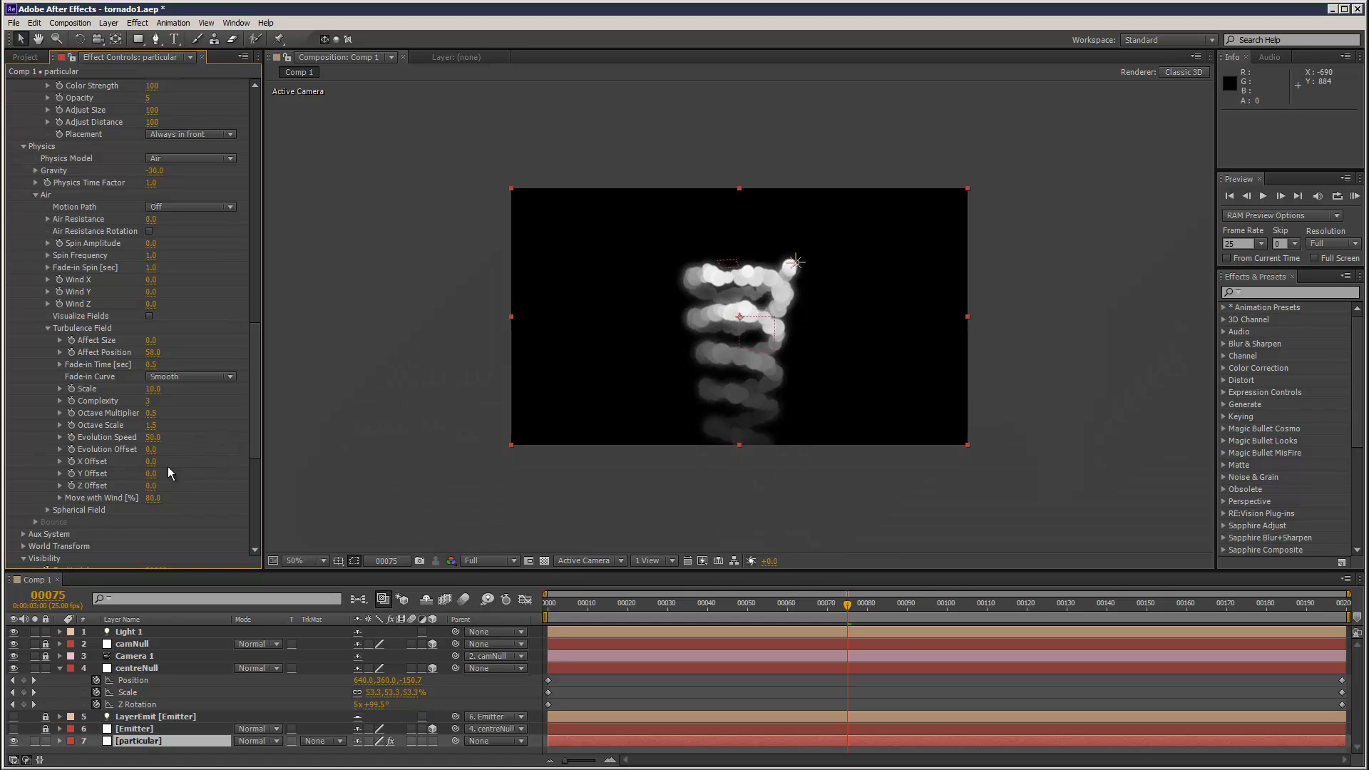
left_click_drag(151, 474, 163, 489)
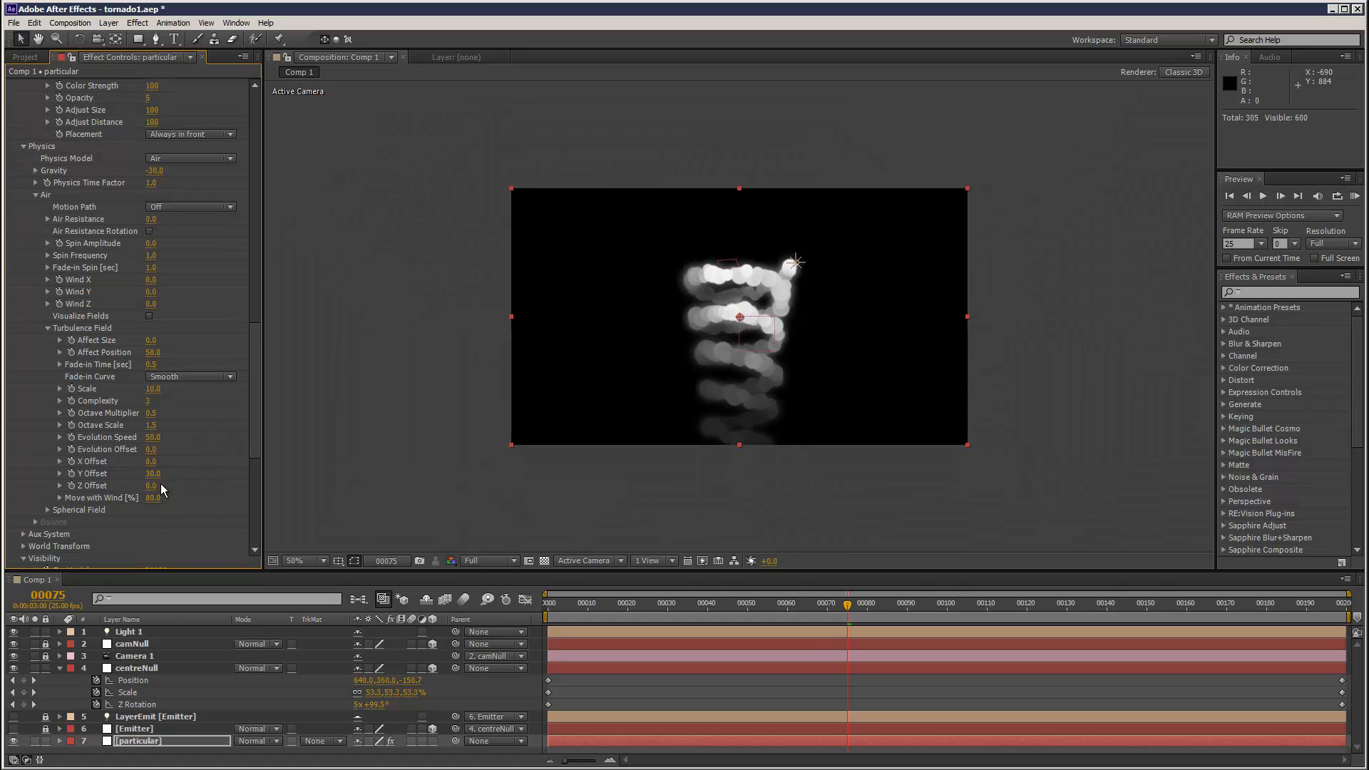
key("Return")
Set the emitter's Emitter Size Z to 200 and preview the wider column with a RAM preview and along the timeline
left_click_drag(253, 429, 266, 186)
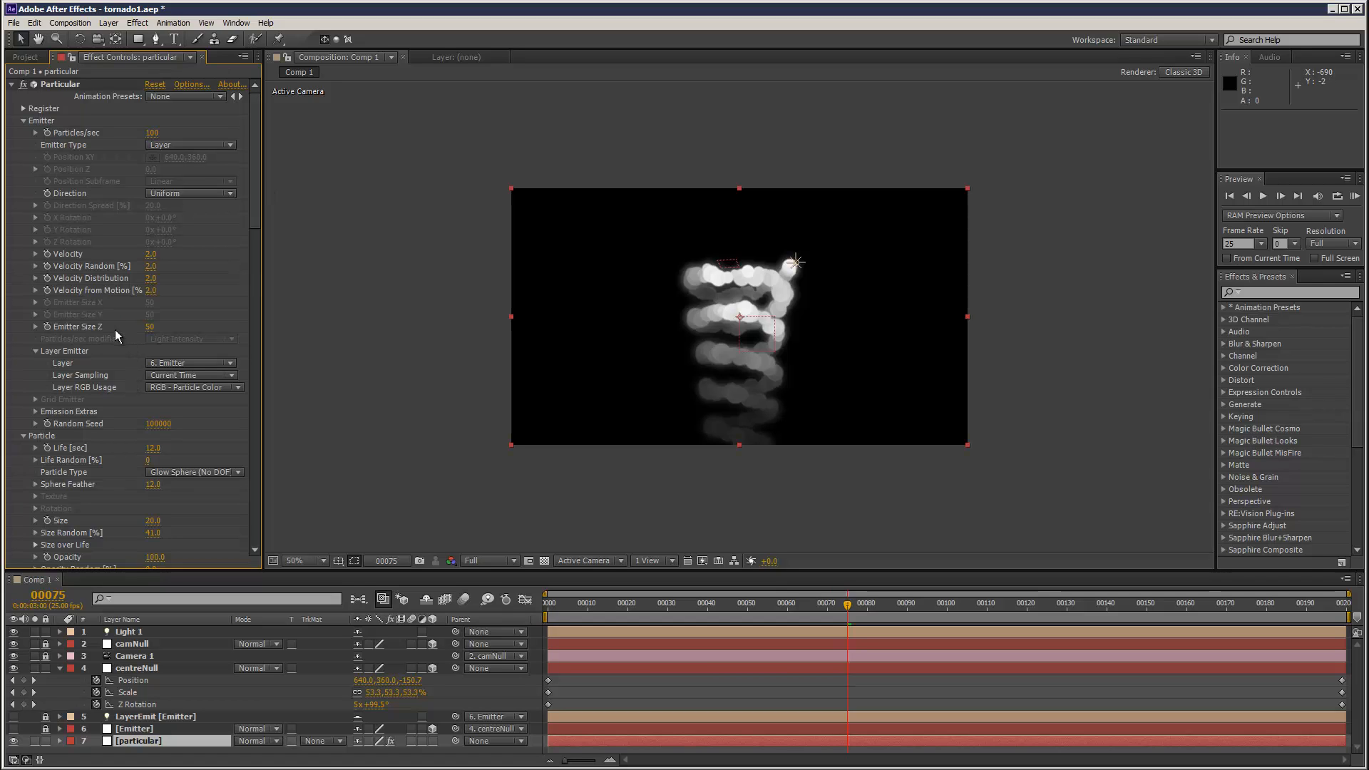
left_click_drag(150, 326, 267, 338)
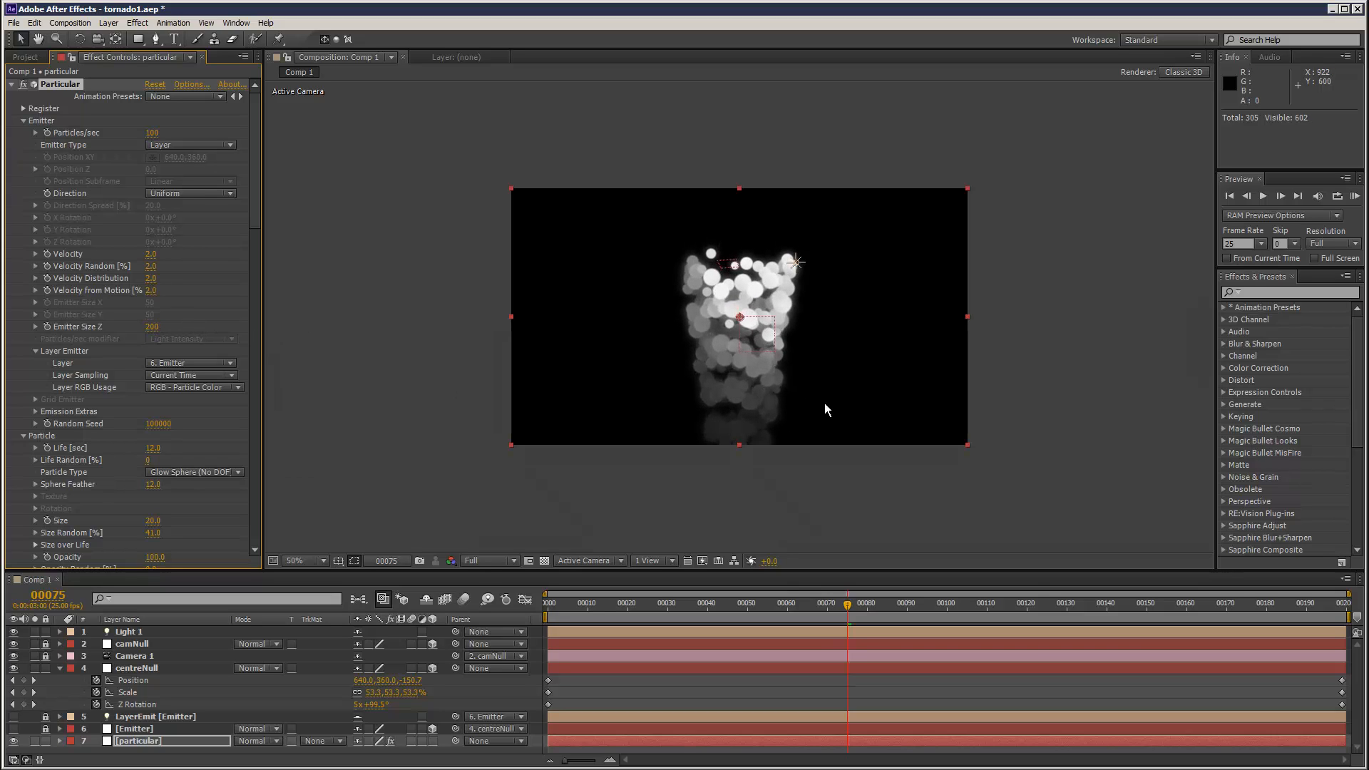
key("slash")
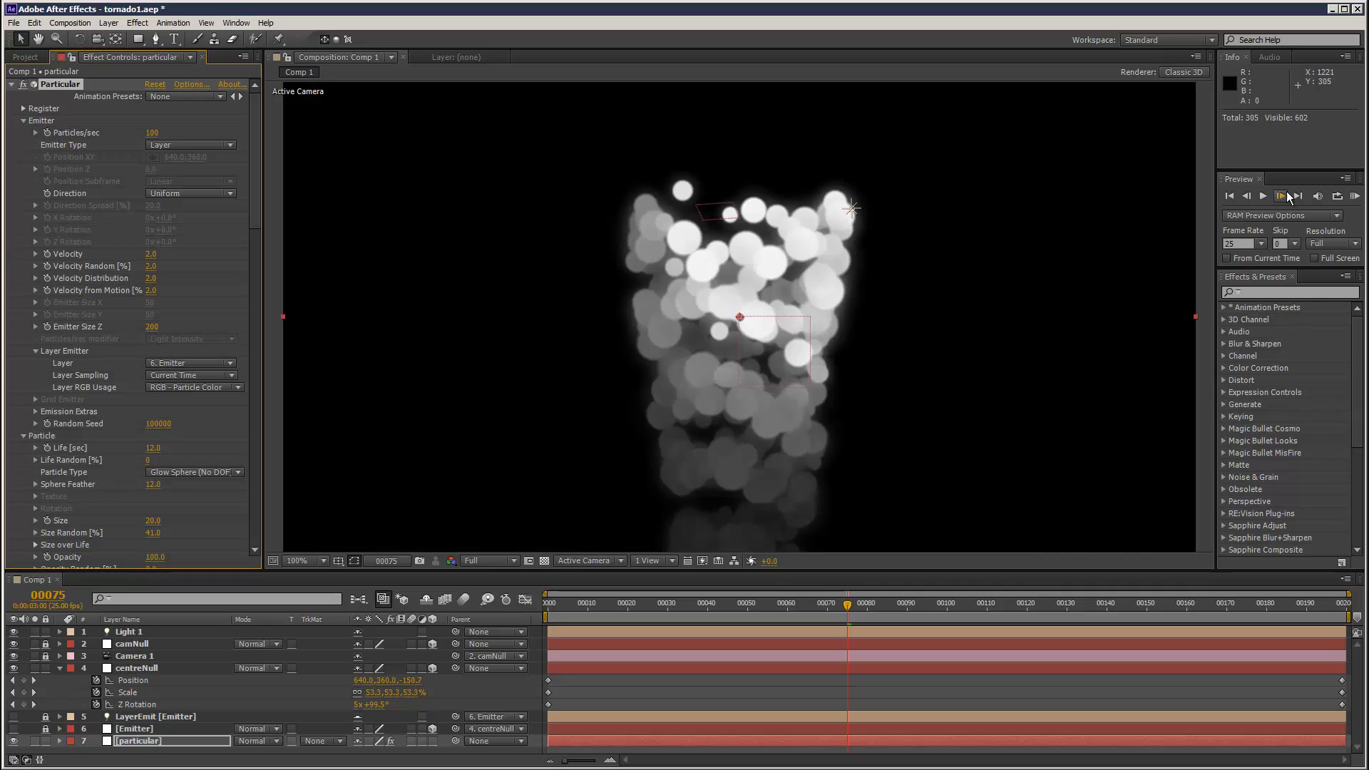
left_click(1356, 200)
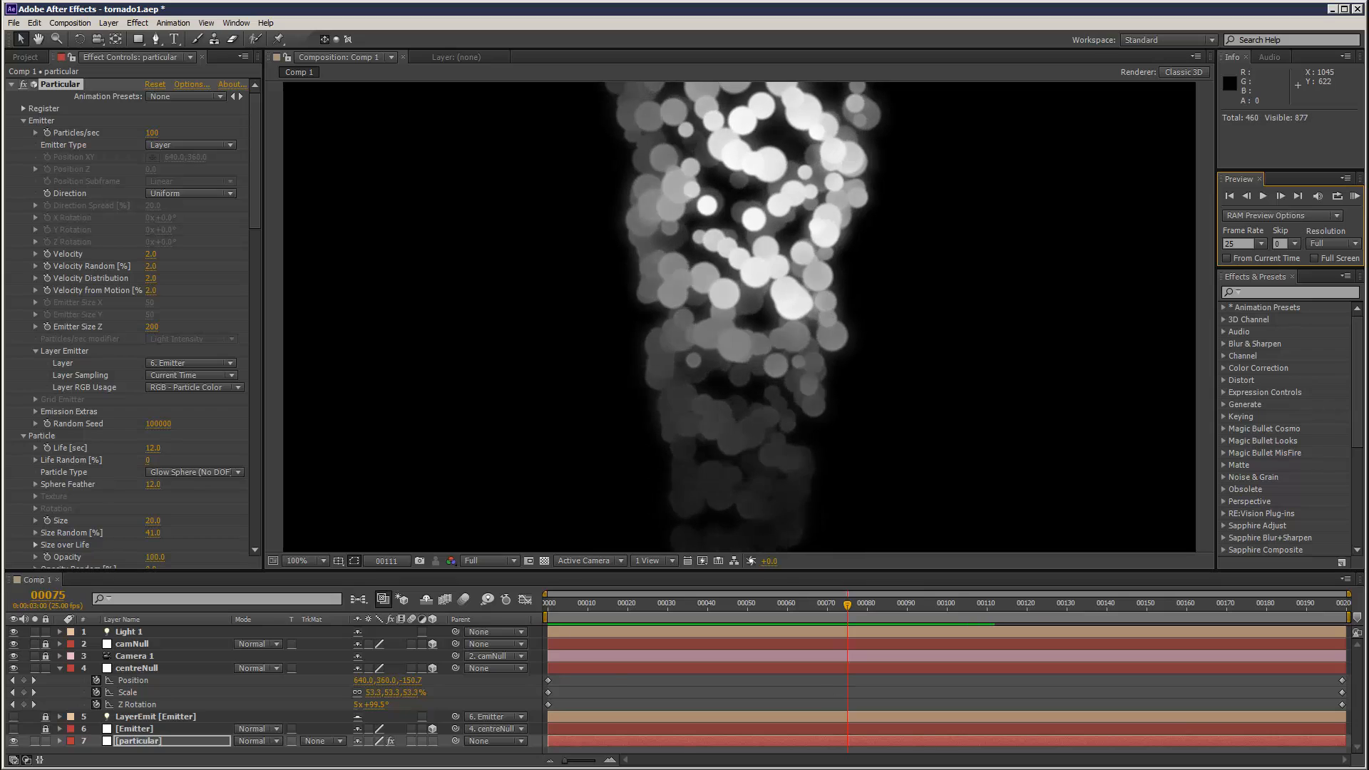
left_click_drag(562, 607, 703, 605)
scroll(690, 392, "down", 3)
scroll(690, 392, "up", 2)
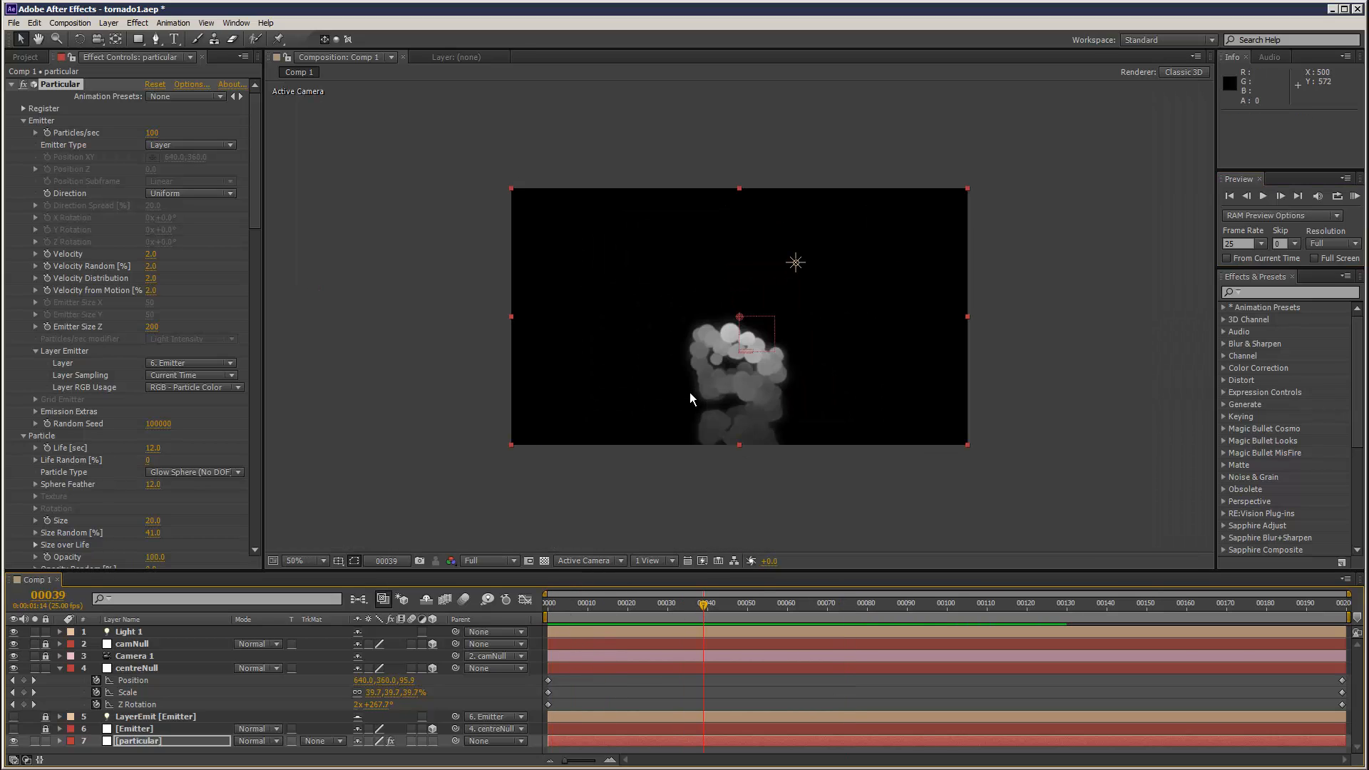
left_click_drag(588, 601, 519, 605)
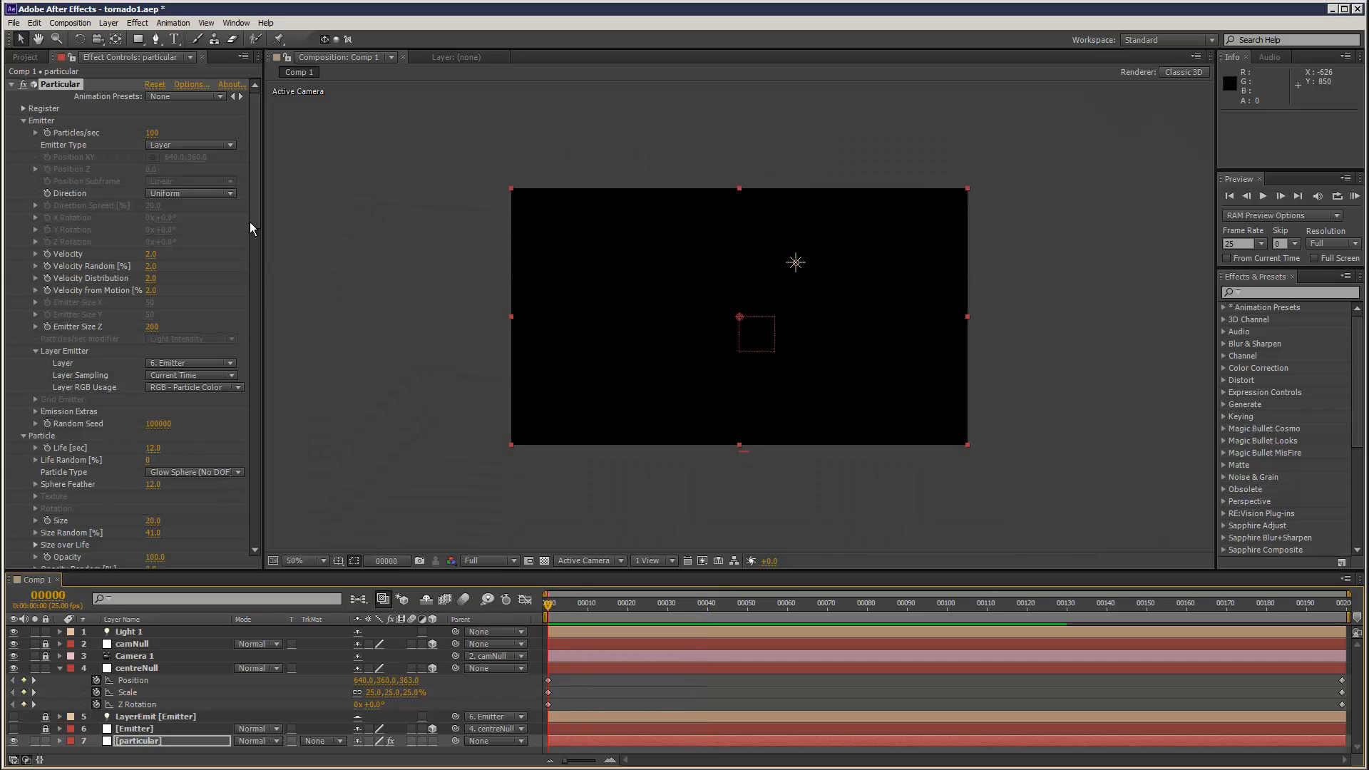
Try rotating the particles with World Transform at frame 84 and undo the rotation
left_click_drag(253, 223, 255, 557)
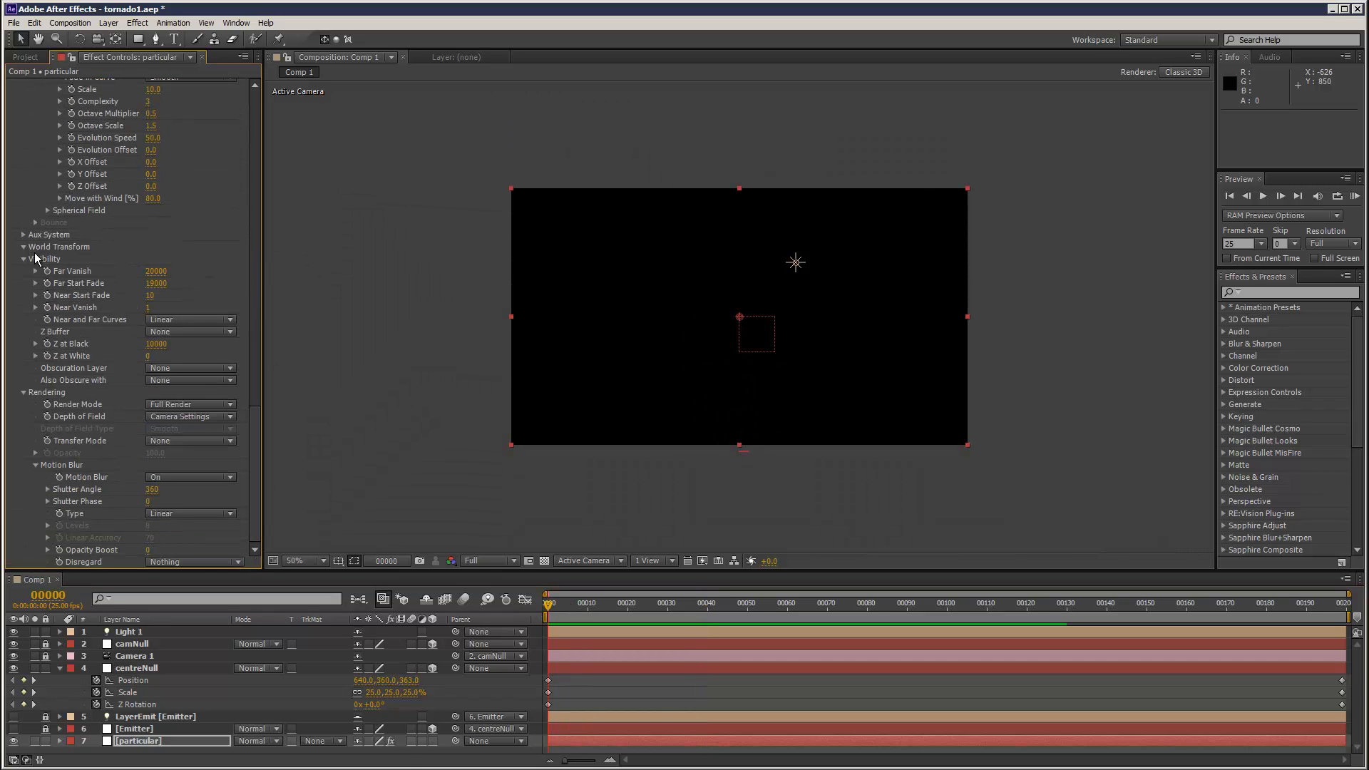
left_click(883, 605)
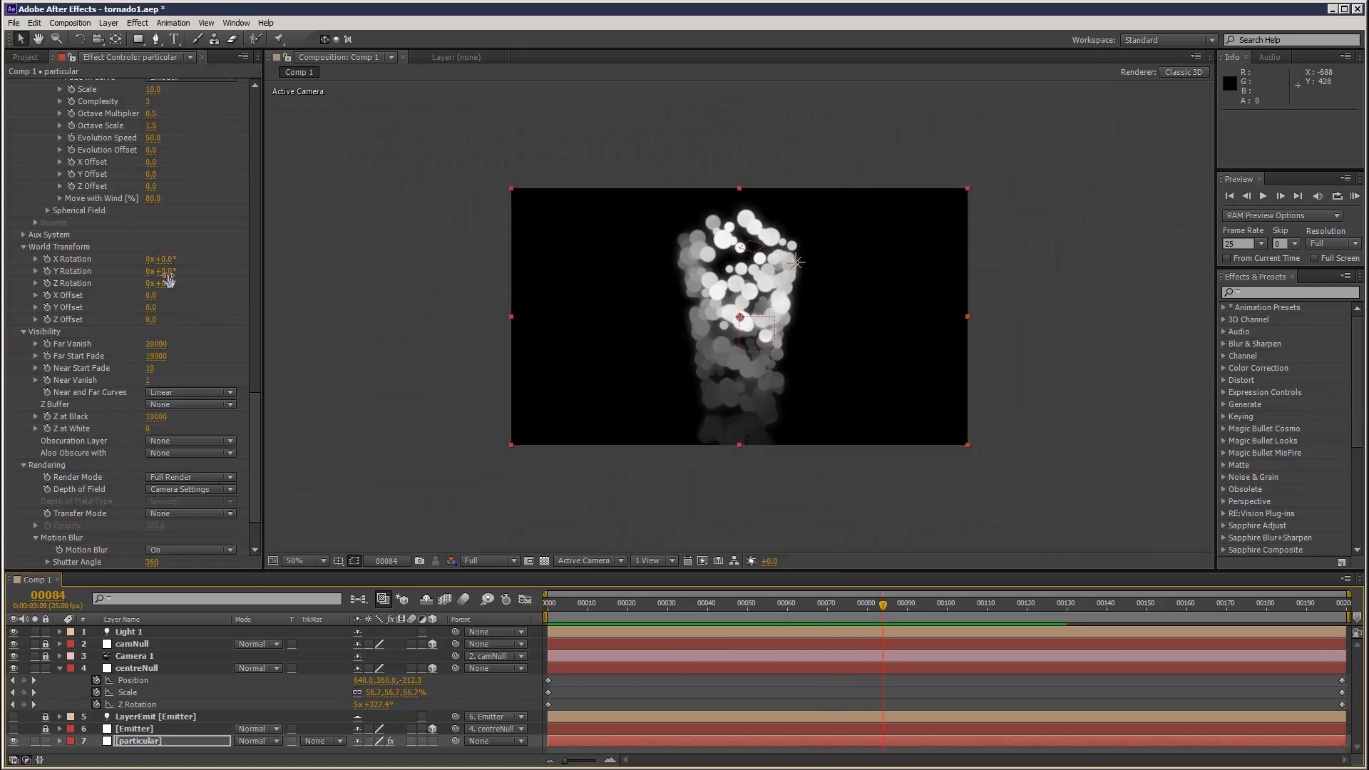
left_click_drag(168, 275, 354, 308)
key("ctrl+z")
key("ctrl+z")
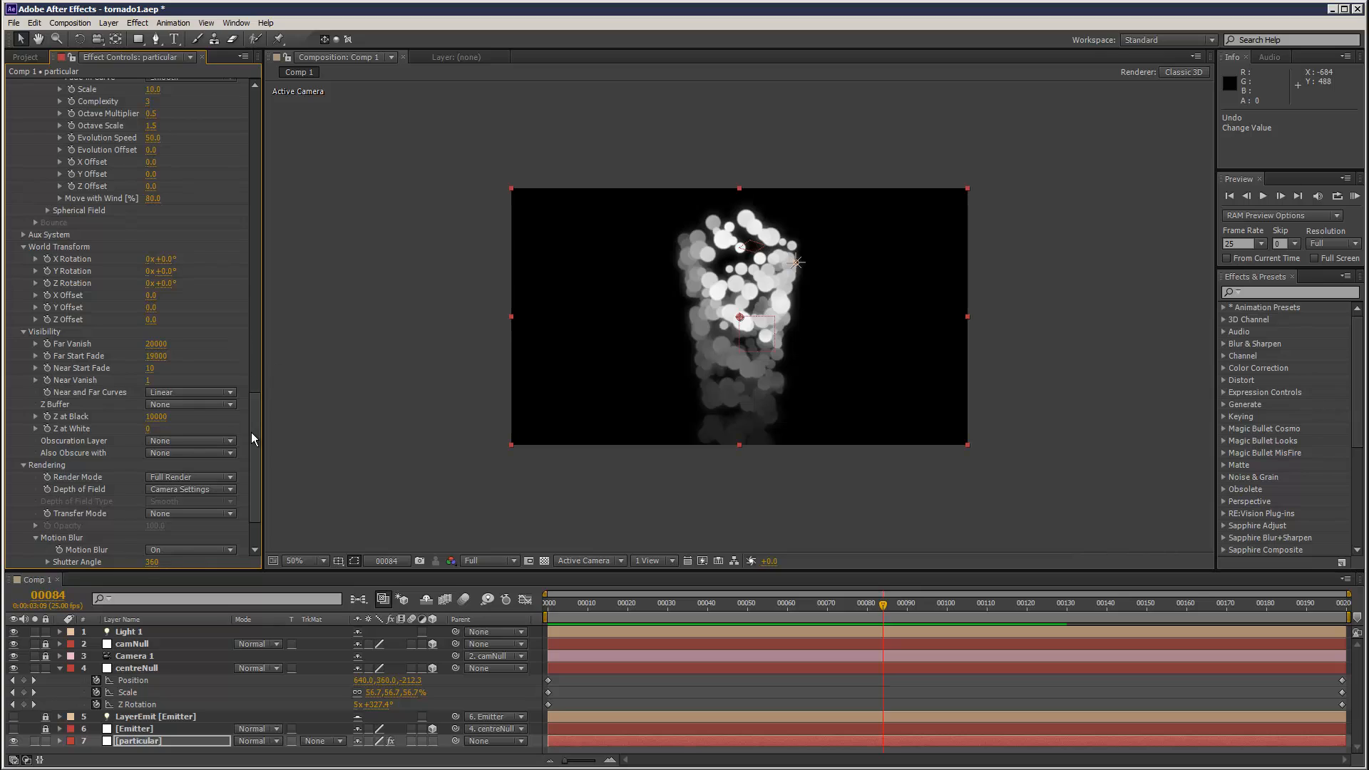
Set the X Rotation of camNull to 90° and check the column's framing along the timeline
left_click_drag(251, 432, 256, 393)
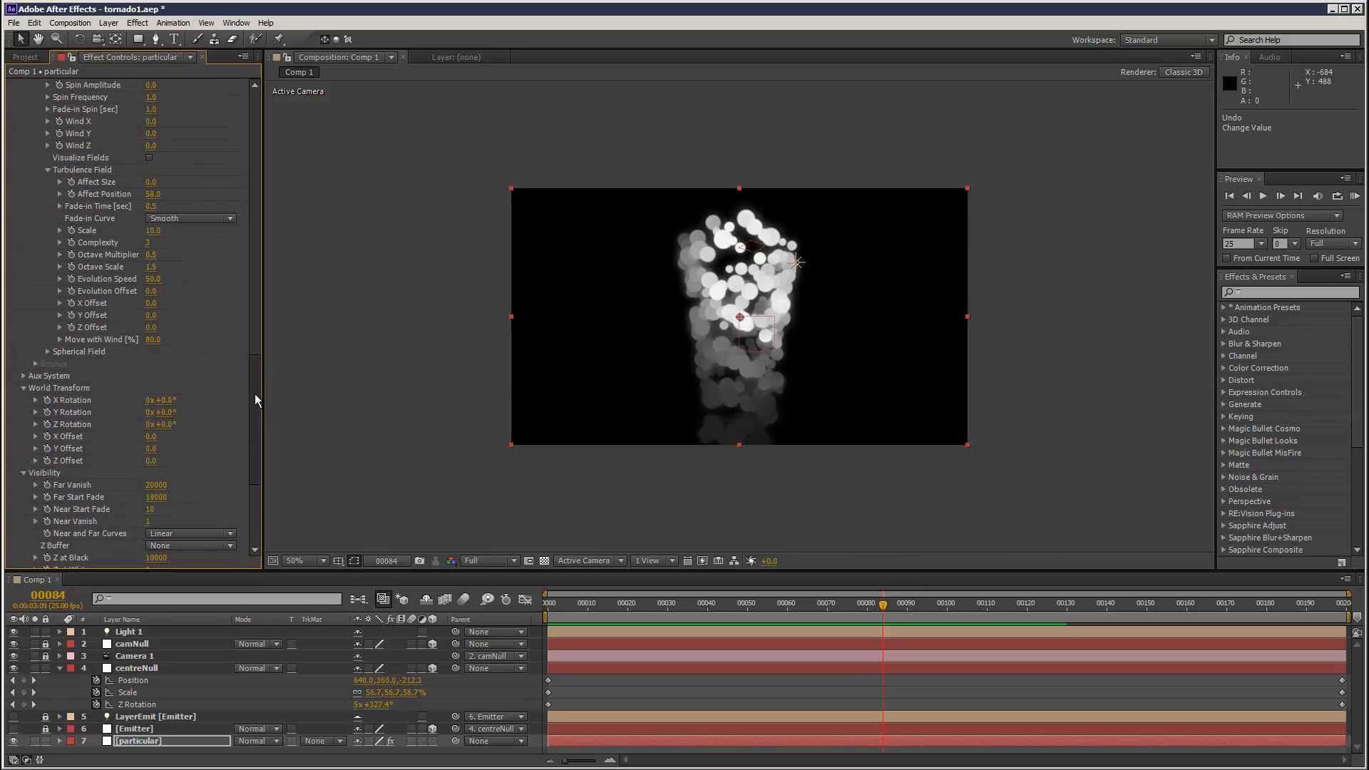
scroll(246, 374, "down", 4)
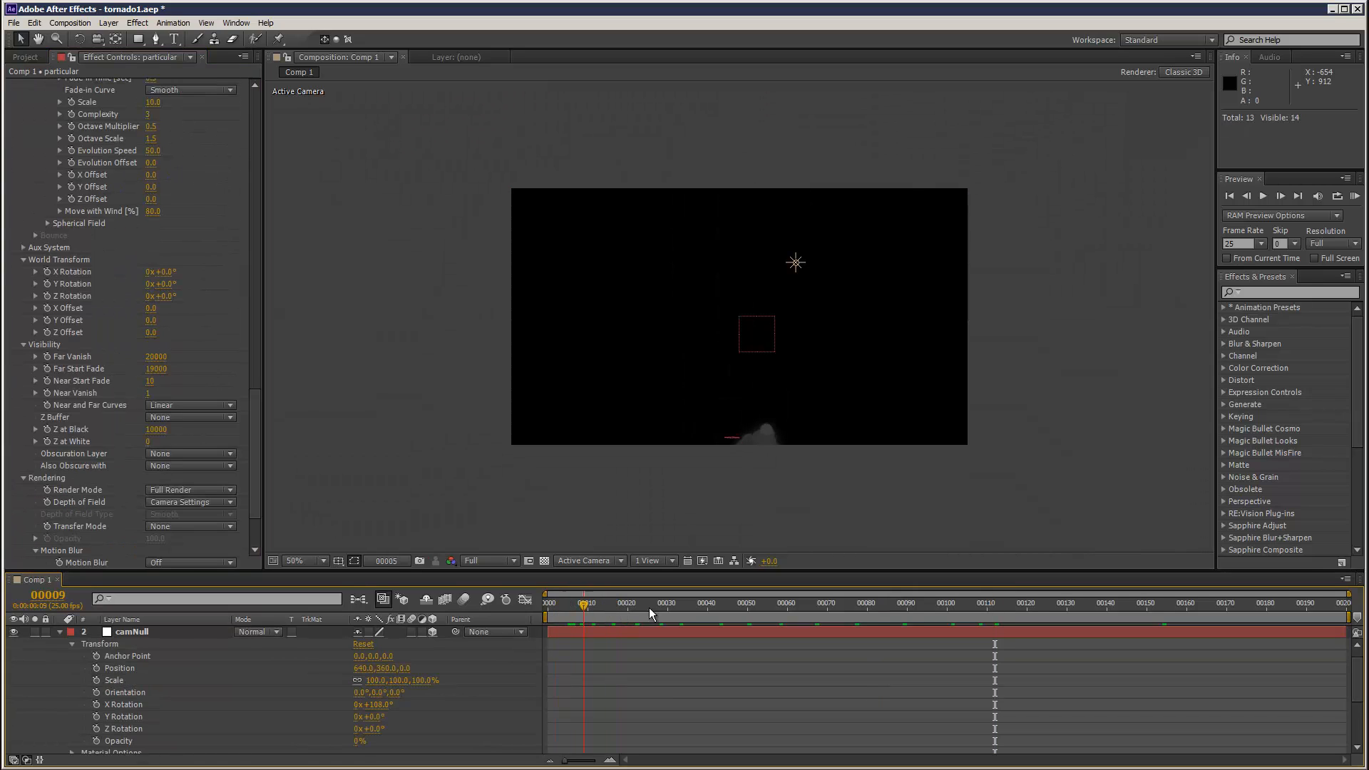
left_click_drag(649, 607, 877, 613)
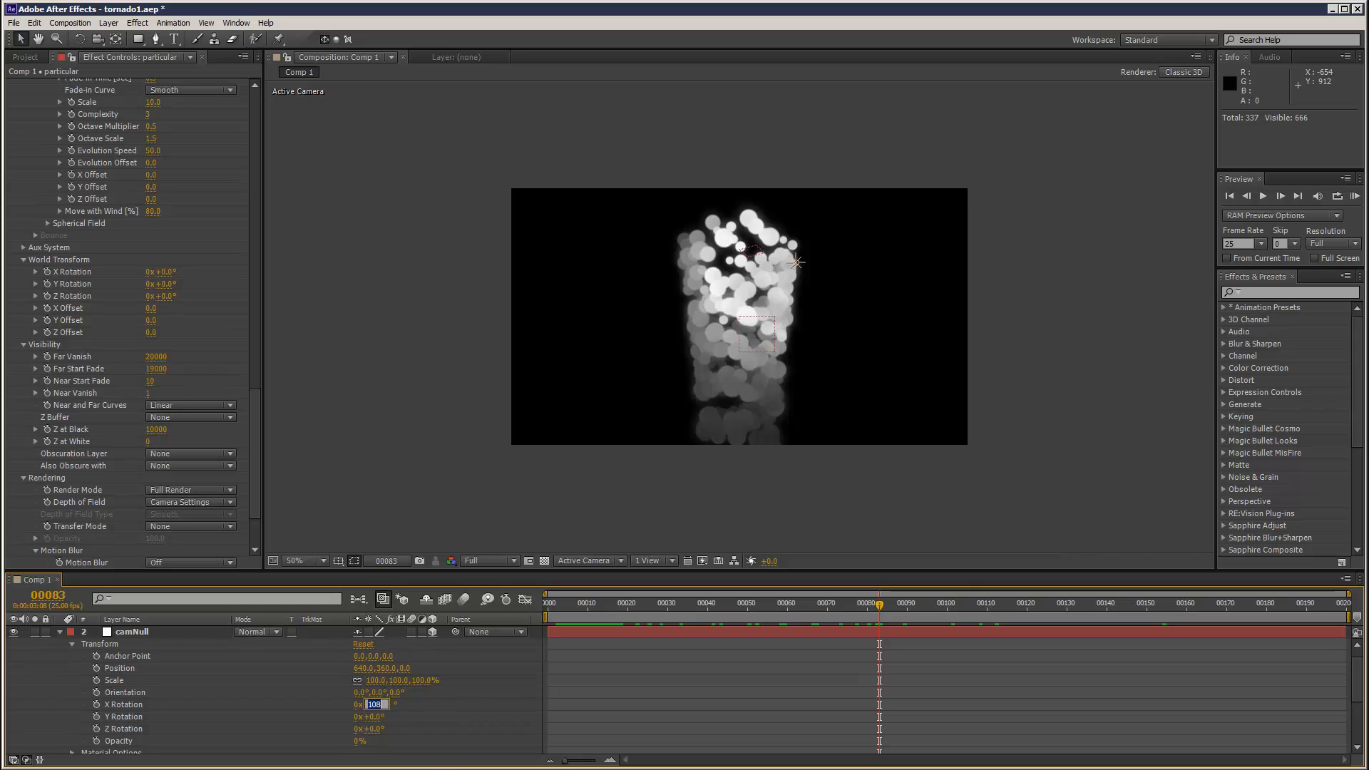
type("90")
key("Return")
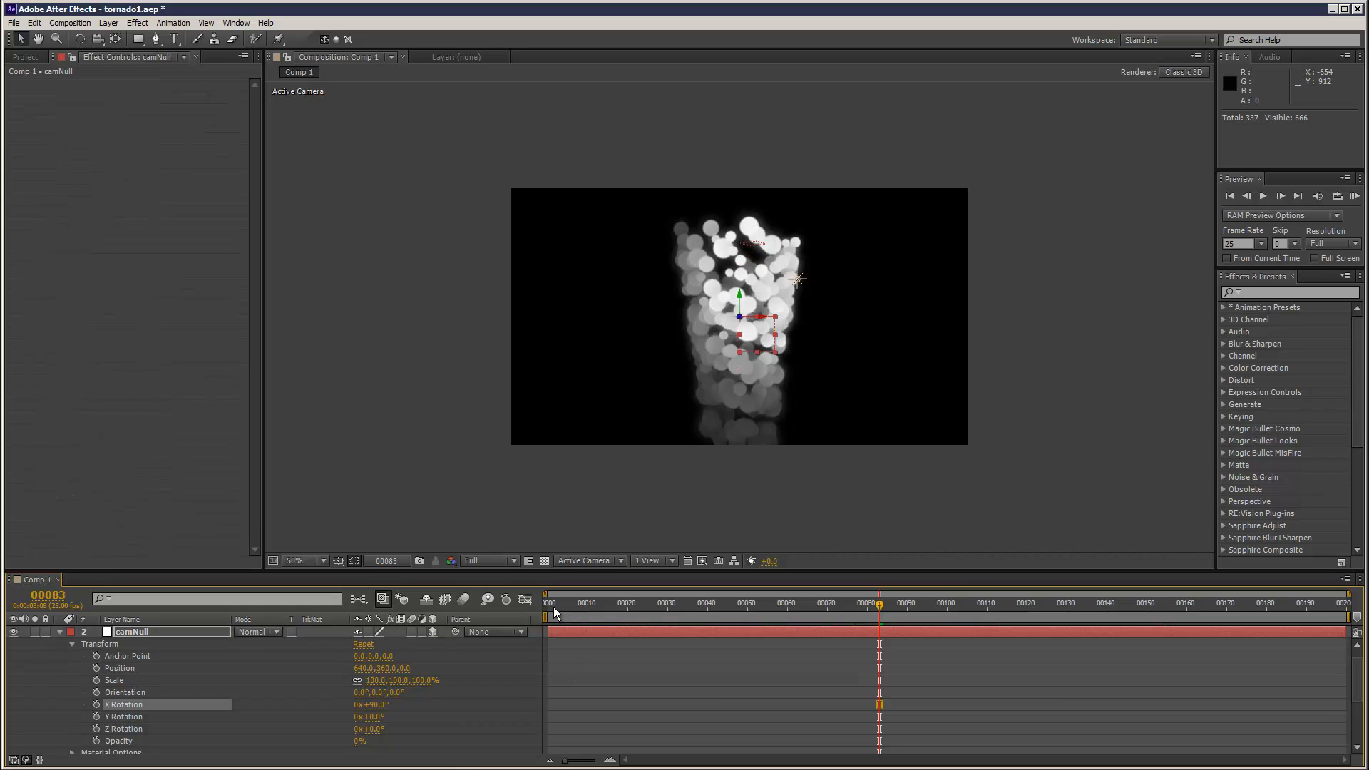
left_click_drag(553, 606, 940, 604)
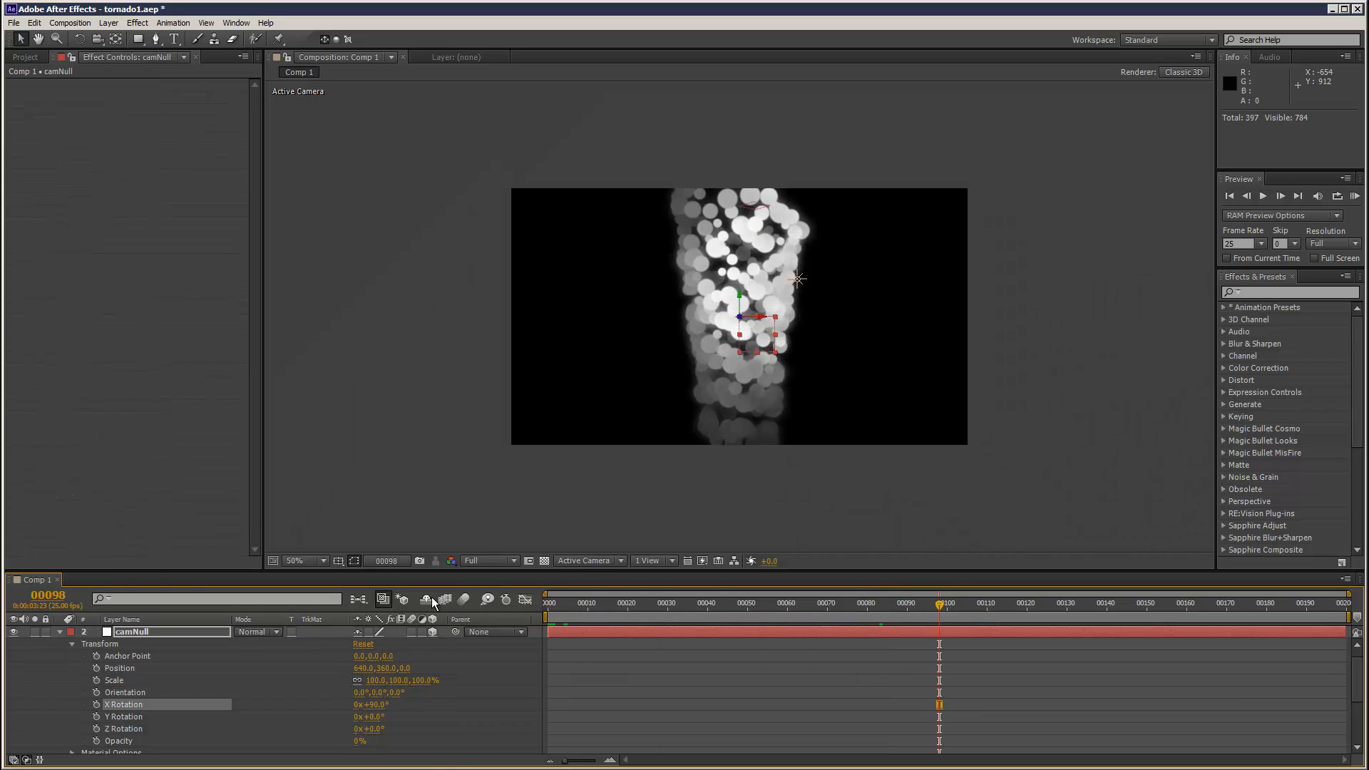
left_click(60, 632)
Set the World Transform Z Rotation of the particular layer to 95° and keyframe it at frame 0
left_click(142, 741)
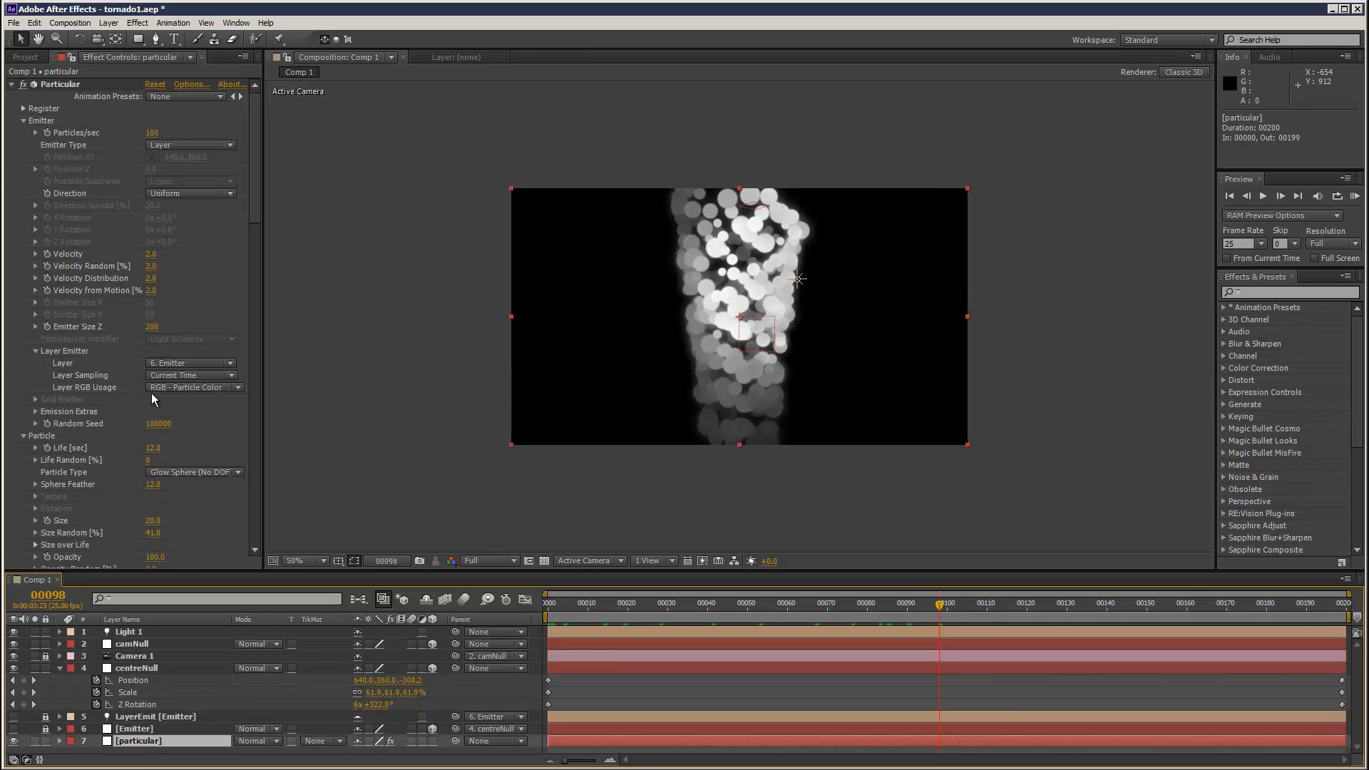
left_click_drag(254, 197, 276, 499)
left_click_drag(184, 276, 238, 295)
key("ctrl+z")
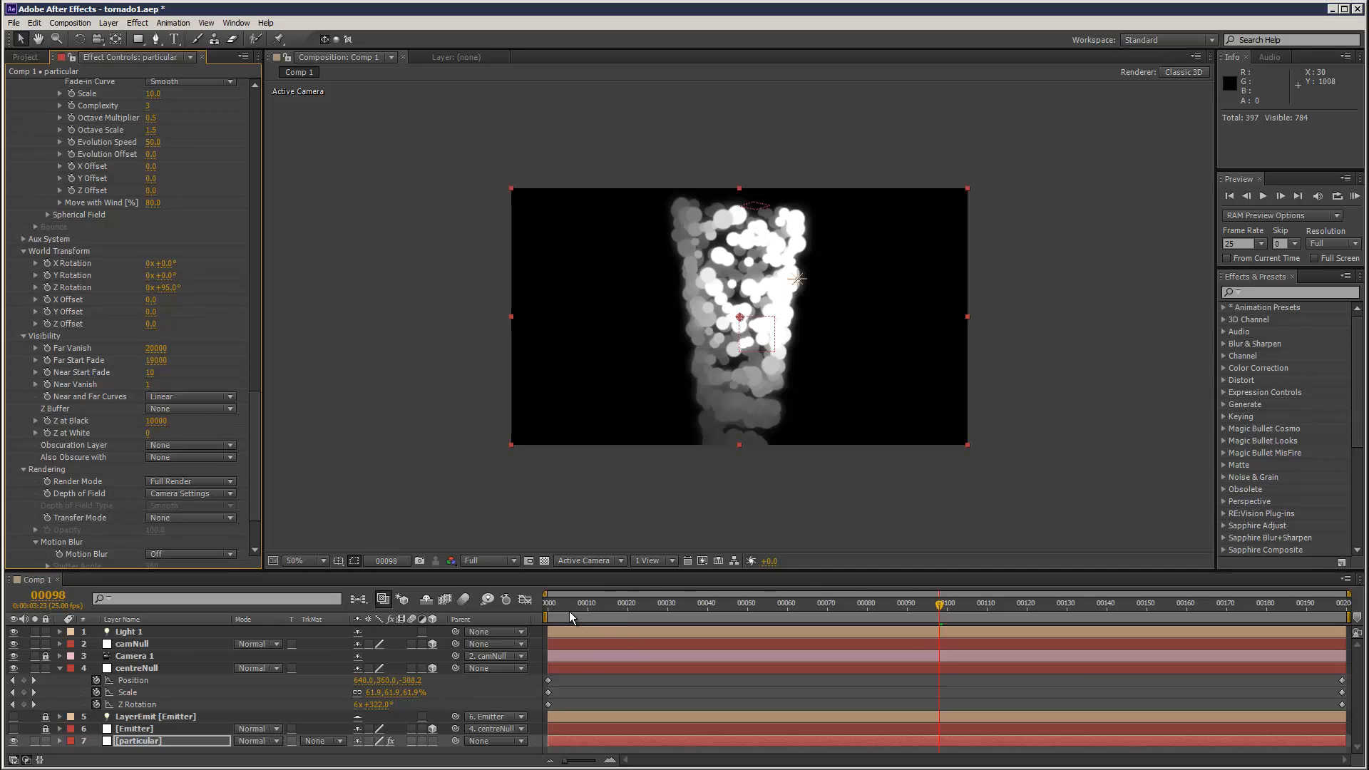
key("Home")
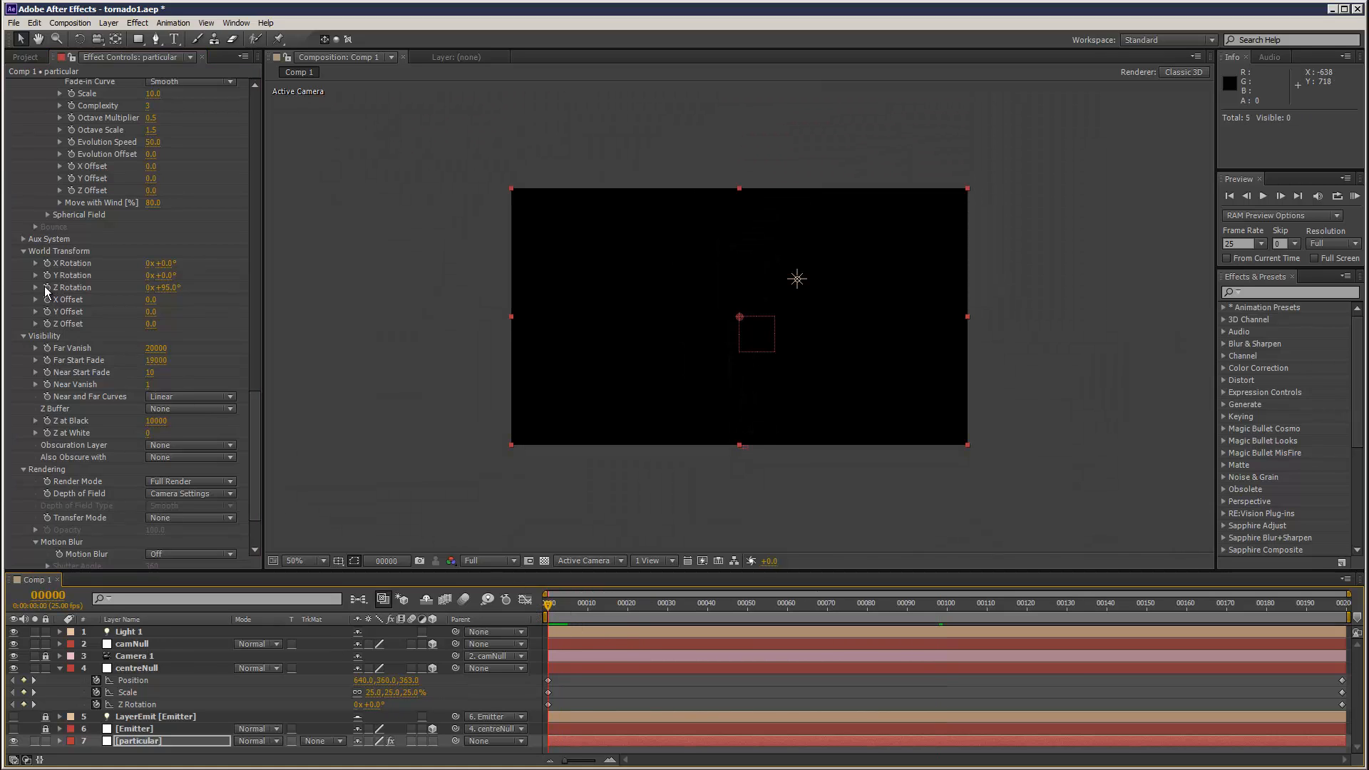
left_click(47, 287)
Set the World Transform Z Rotation to 6x +6° at frame 199 and play a RAM preview of the spin
key("End")
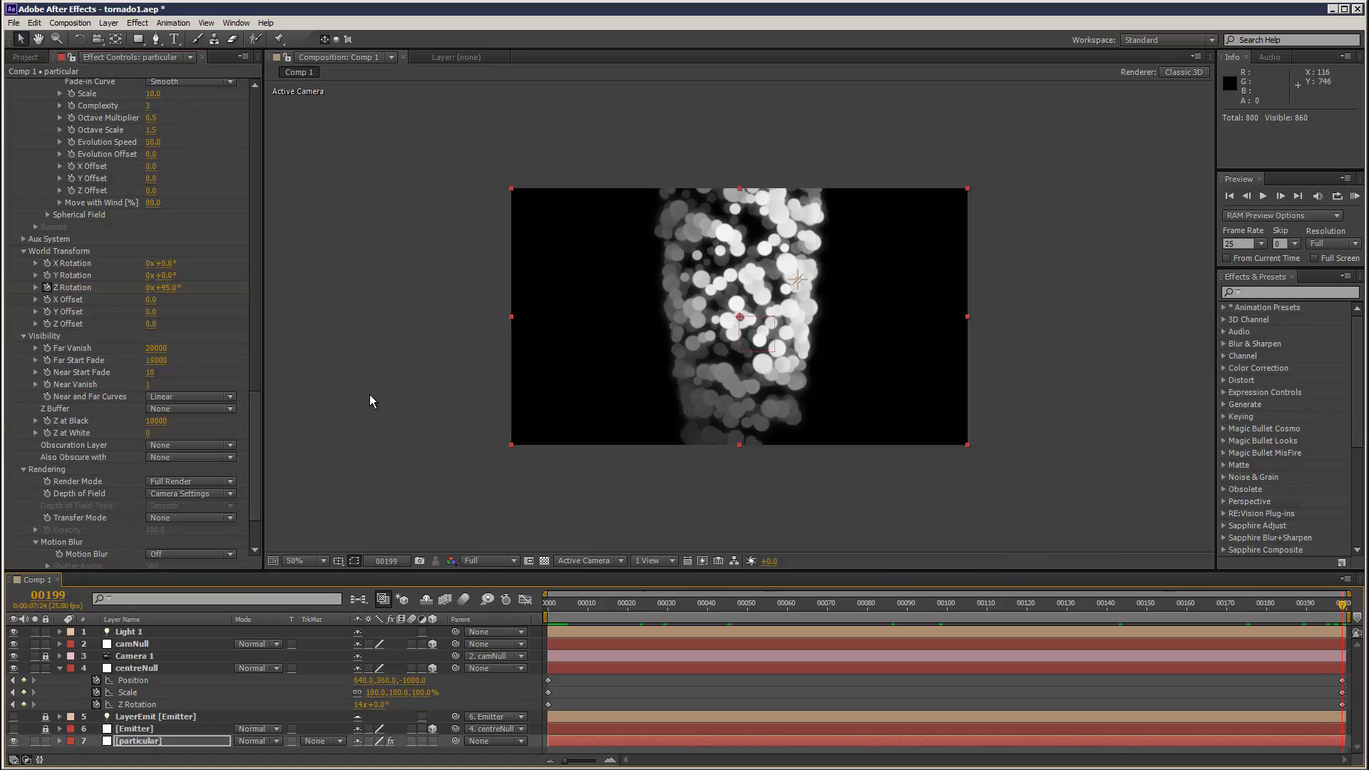
left_click_drag(207, 293, 278, 326)
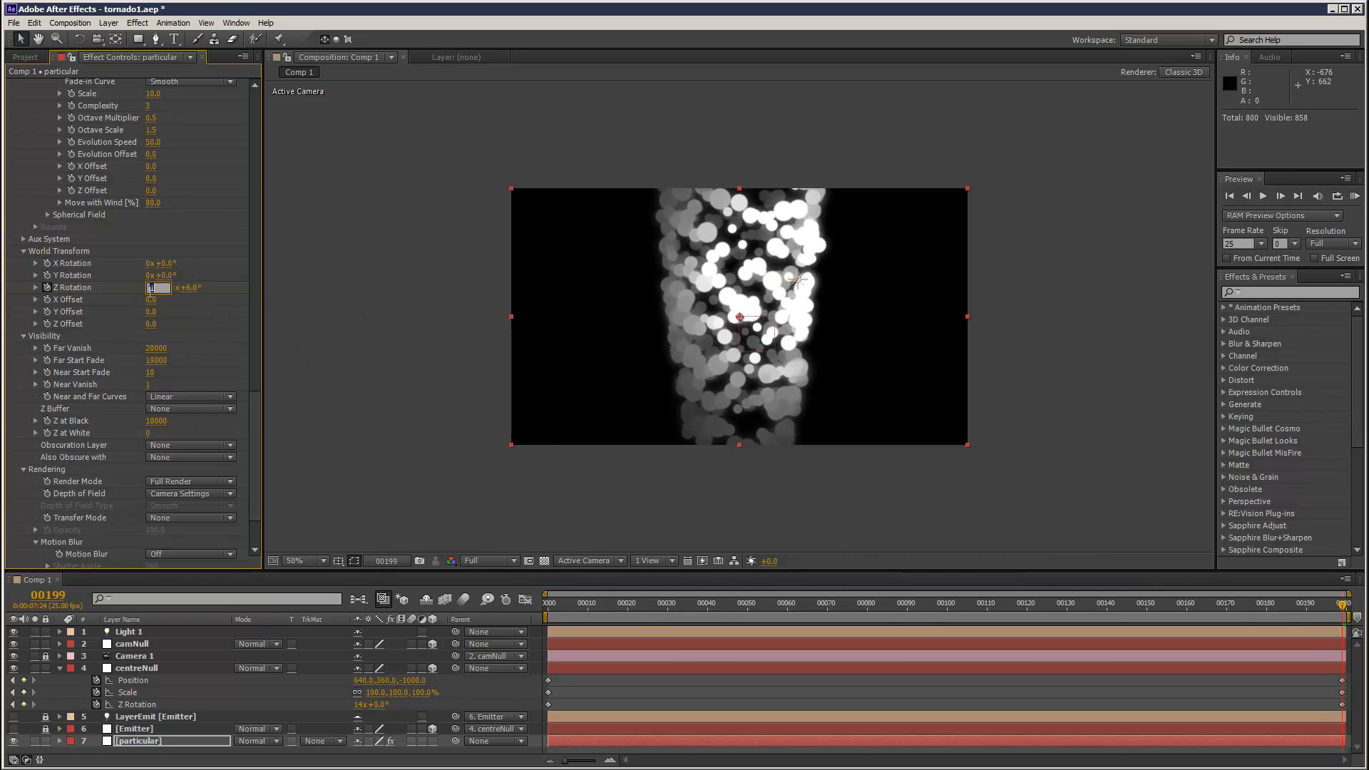
key("Return")
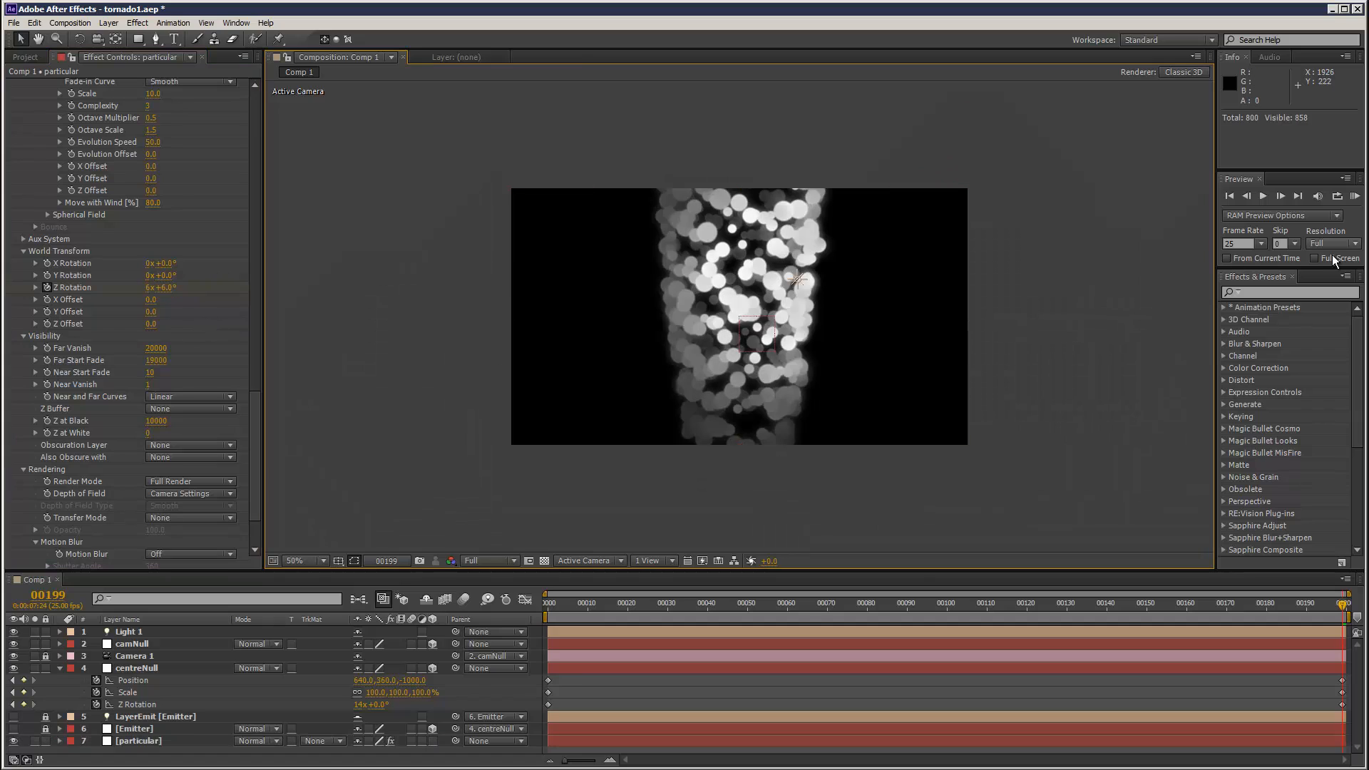
left_click(1355, 197)
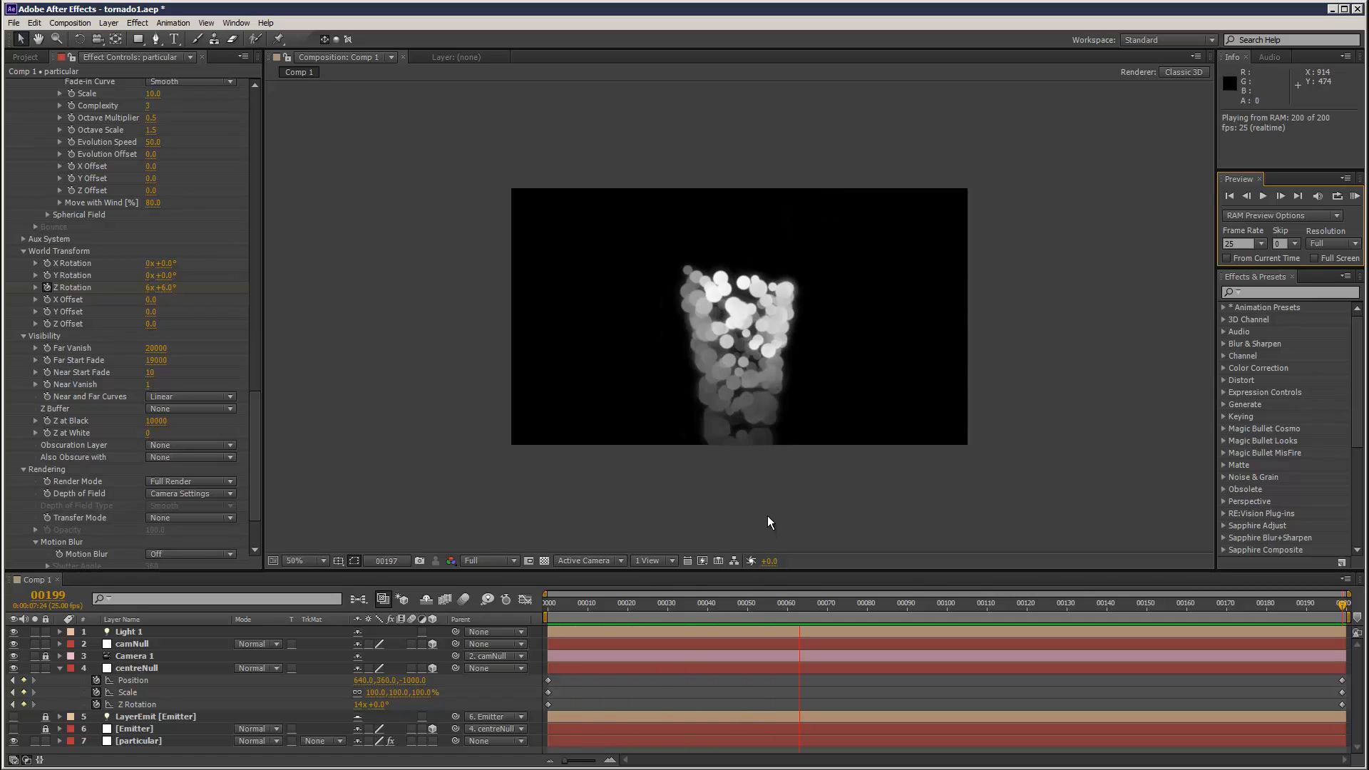
key("space")
Switch fast previews to Fast Draft, play a RAM preview and go to frame 66
left_click(703, 563)
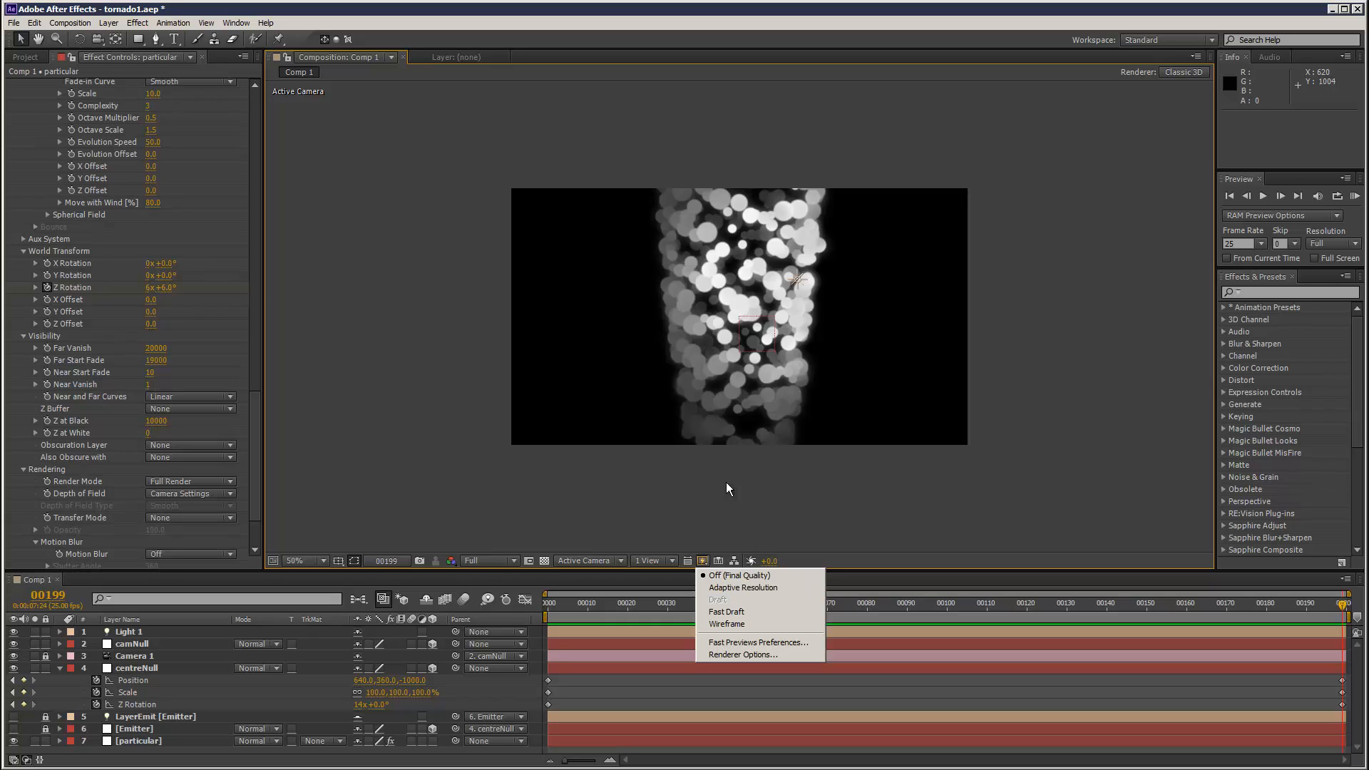
left_click(749, 611)
left_click(1355, 196)
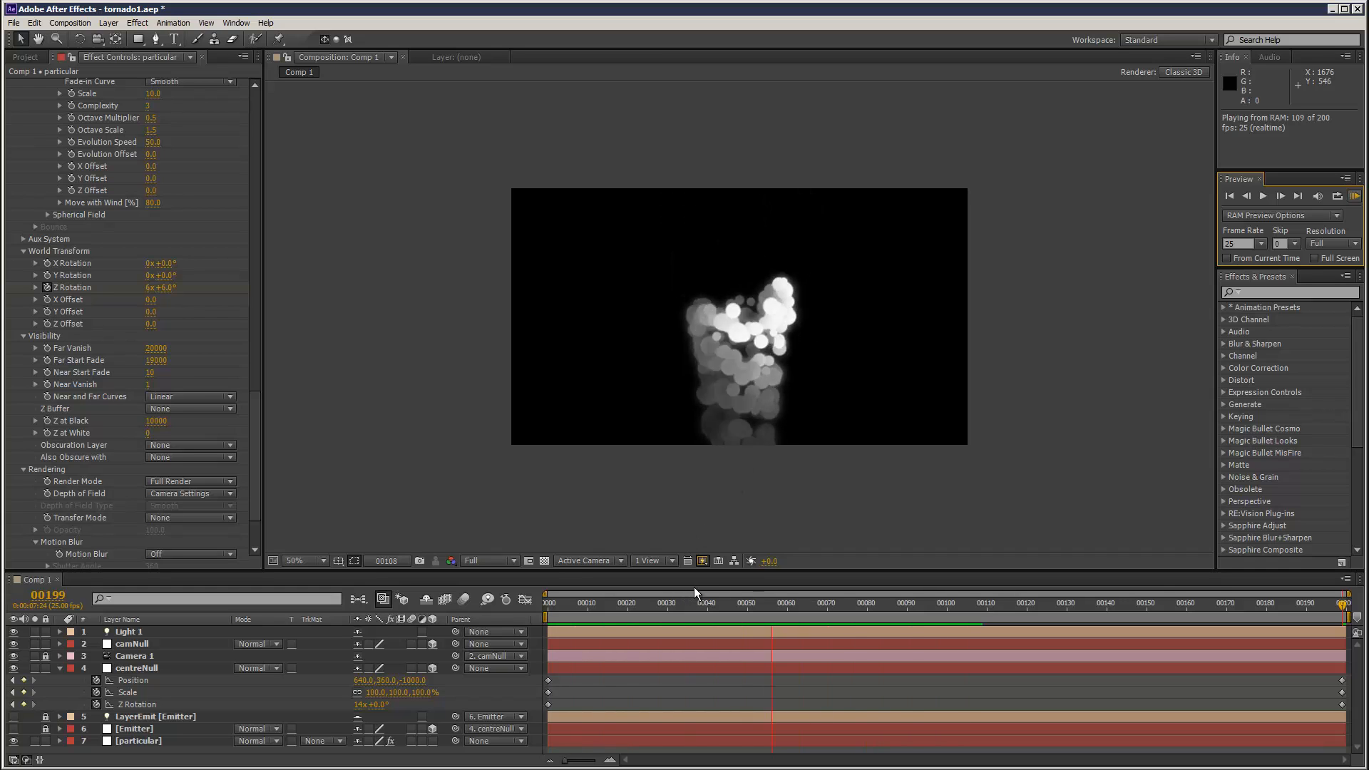
left_click(810, 604)
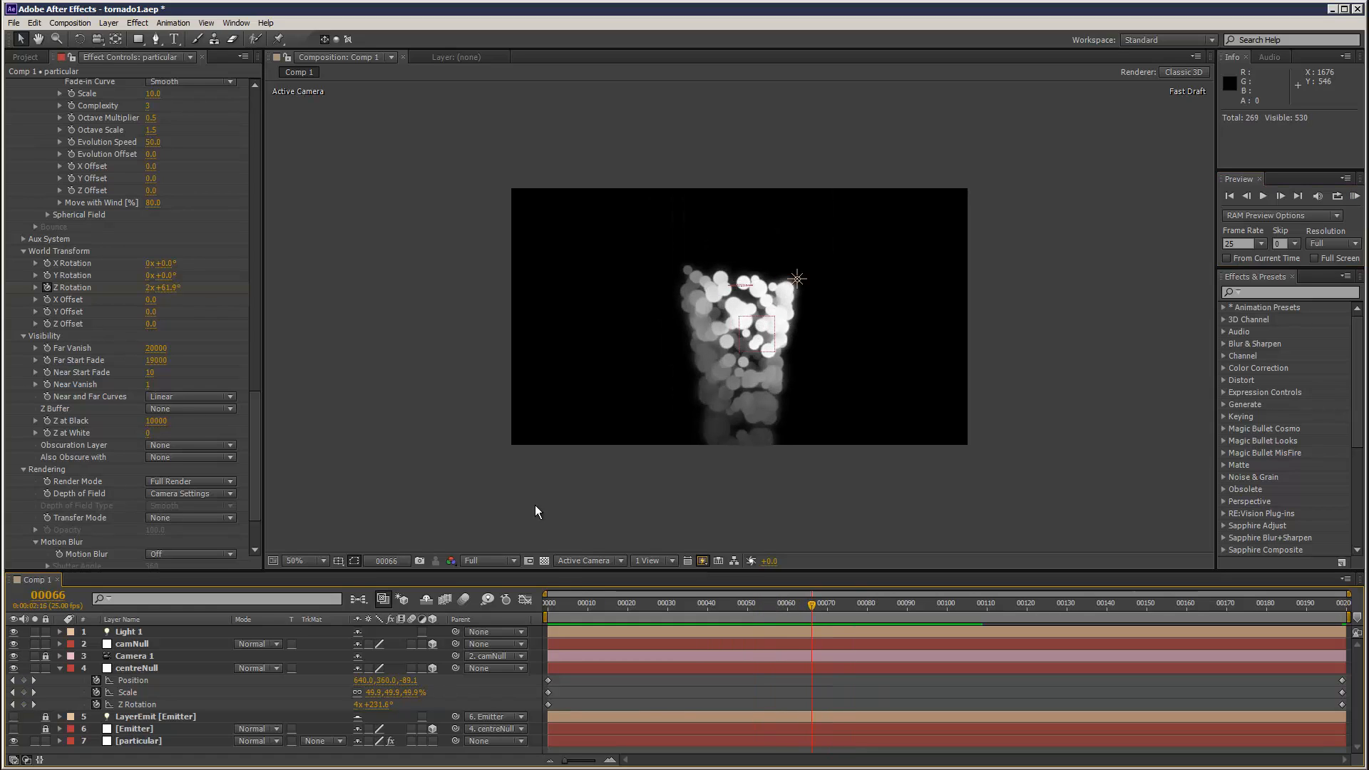
Turn on Motion Blur in Particular's Rendering settings with a Shutter Angle of about 1043 and play a RAM preview
scroll(260, 467, "down", 3)
left_click(166, 476)
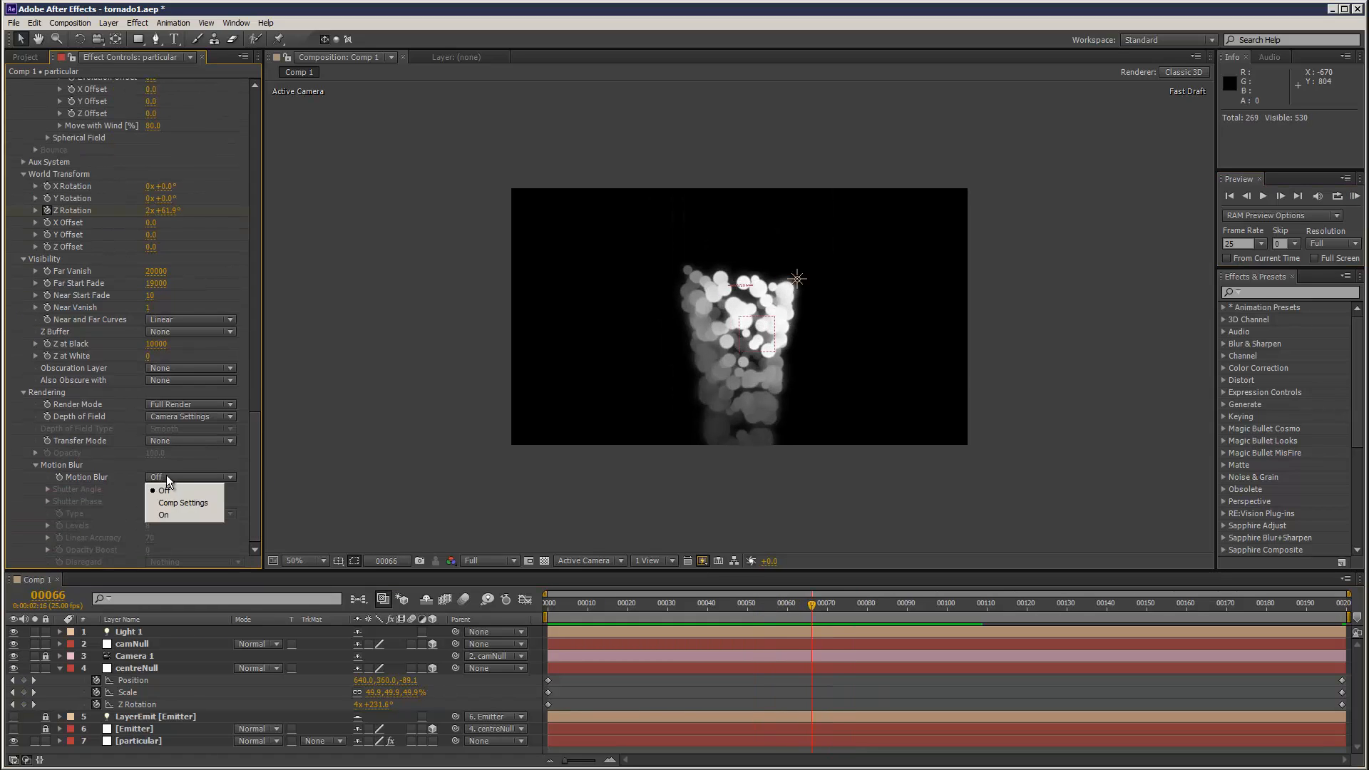
left_click(170, 513)
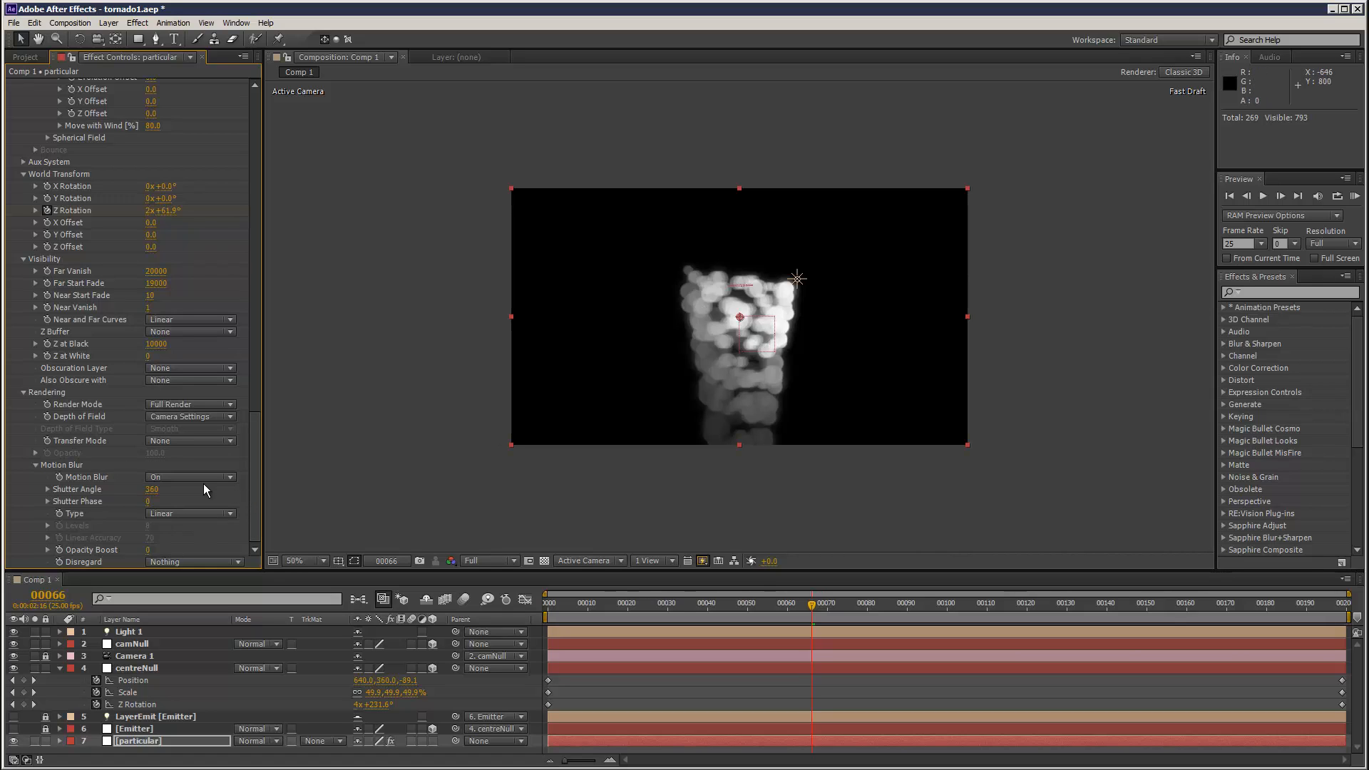
left_click_drag(151, 489, 478, 490)
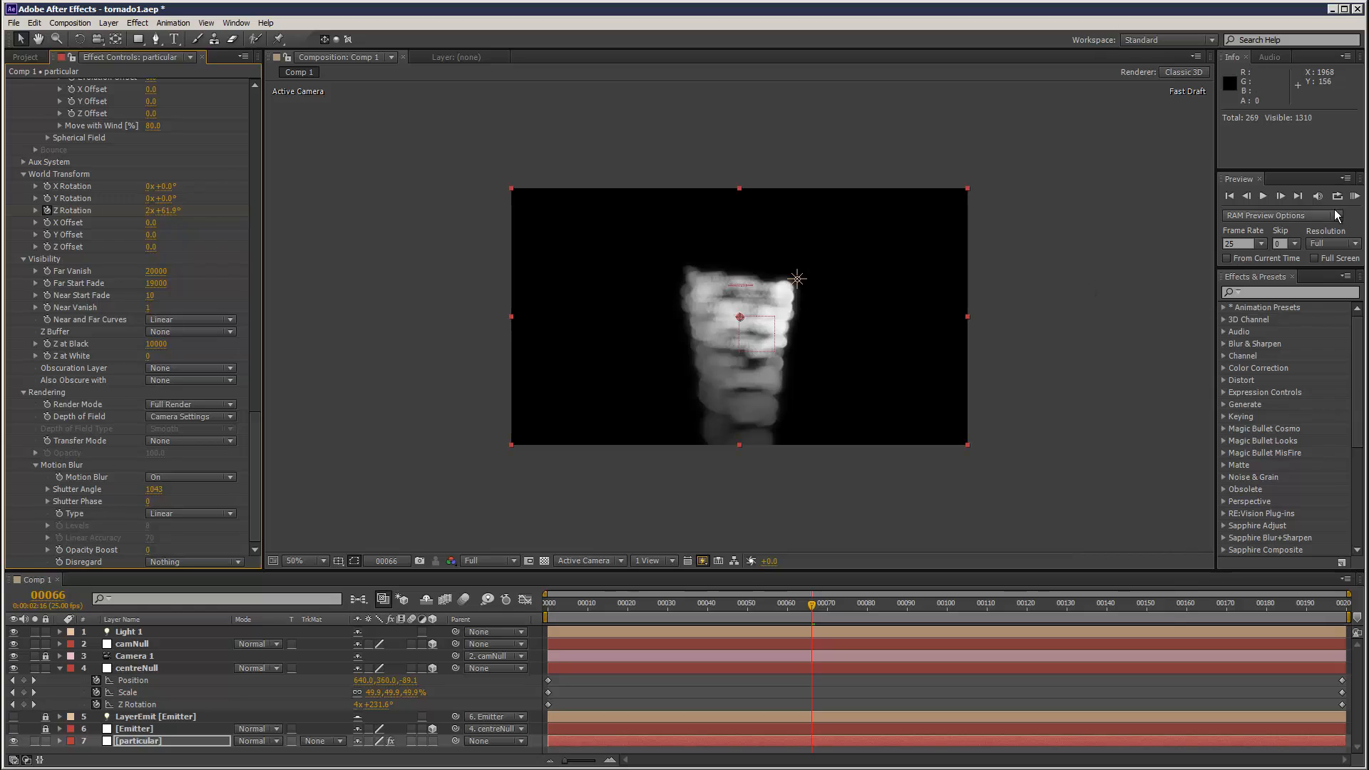
left_click(1354, 196)
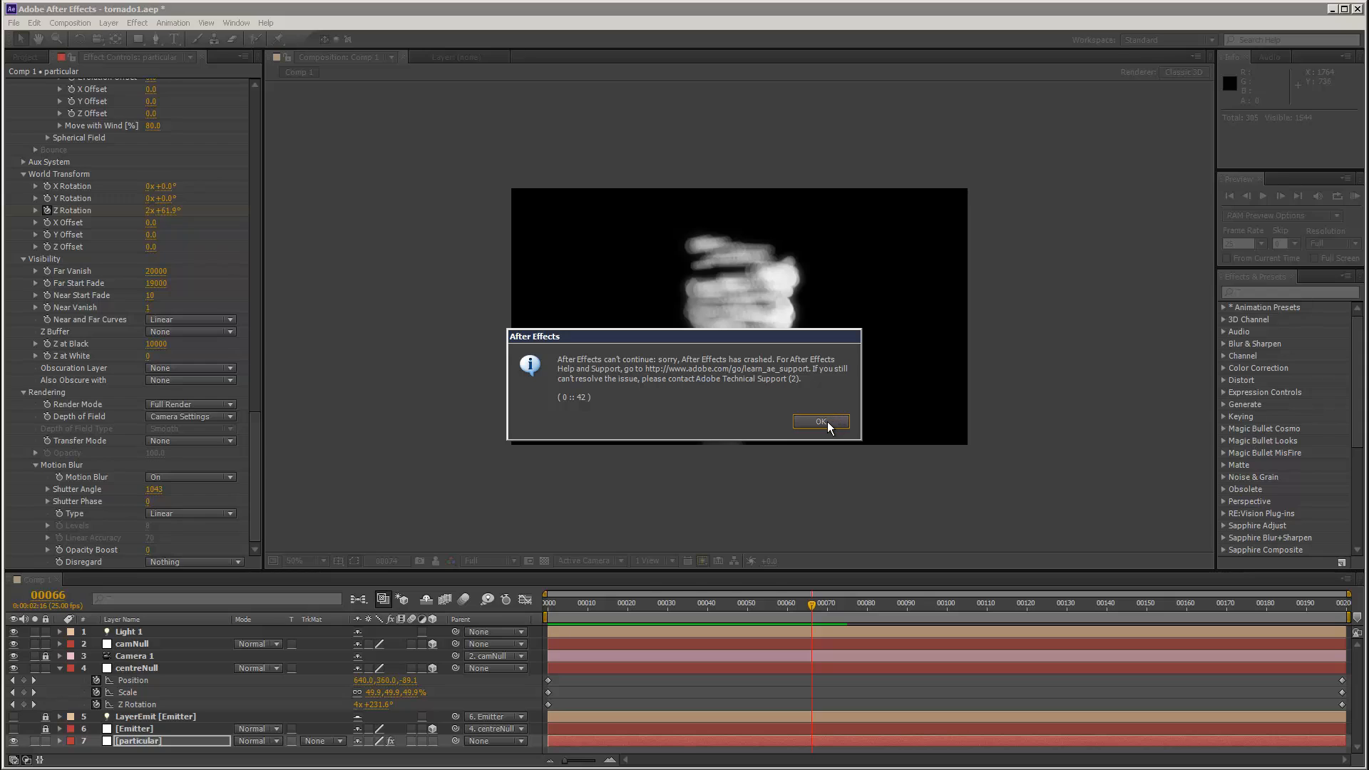
Save the crashed project as Copy of Untitled Project.aep, replacing the existing file, and check Comp 1 at frame 93
left_click(828, 422)
left_click(691, 512)
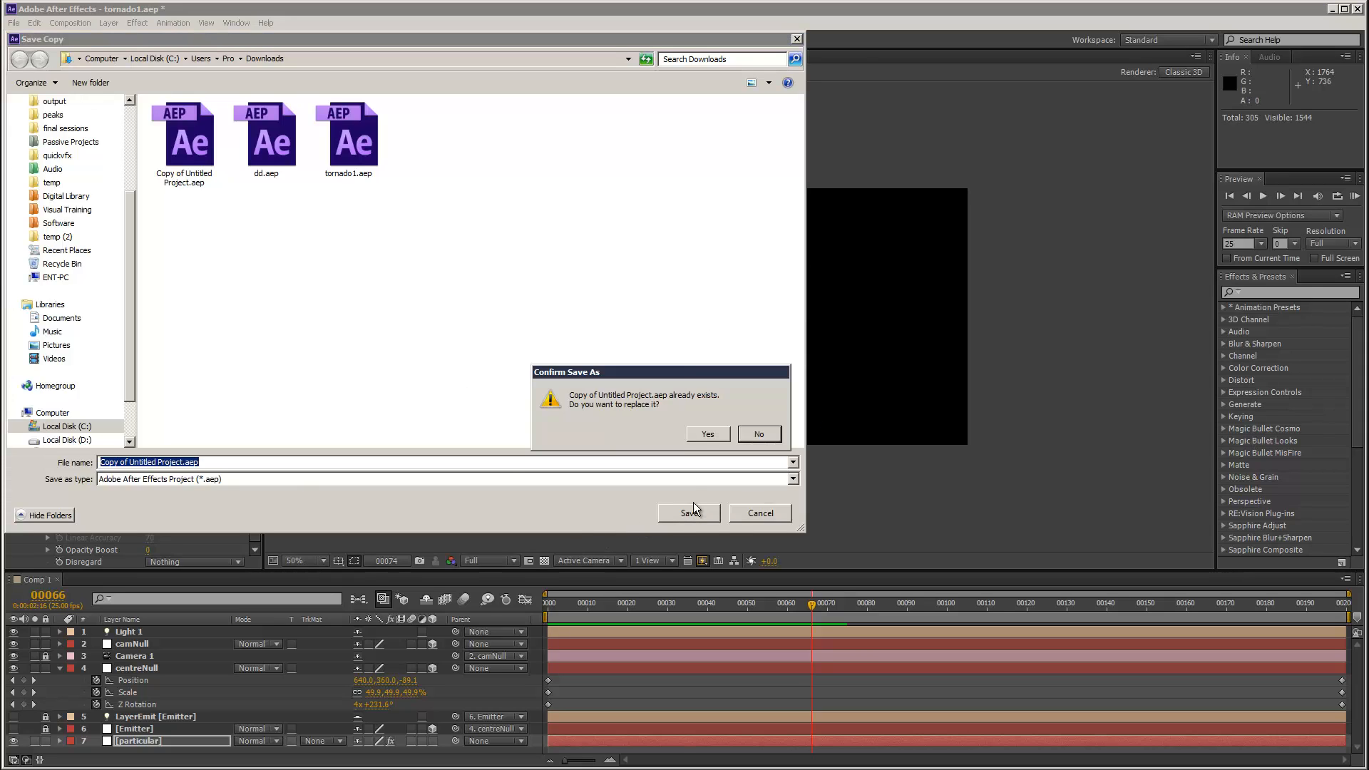
left_click(704, 434)
left_click_drag(641, 604, 918, 608)
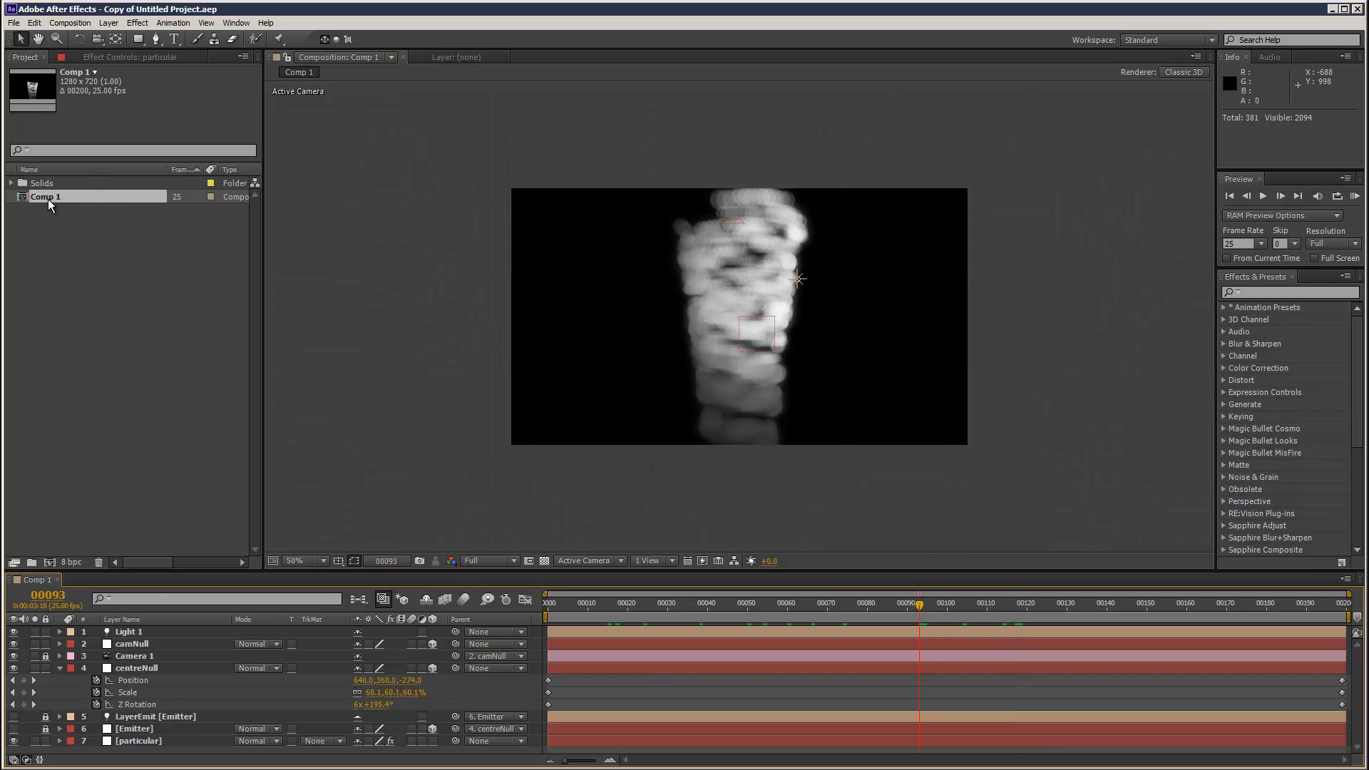
Create a new composition from Comp 1, go to frame 97 and deselect the nested layer
left_click_drag(48, 199, 53, 560)
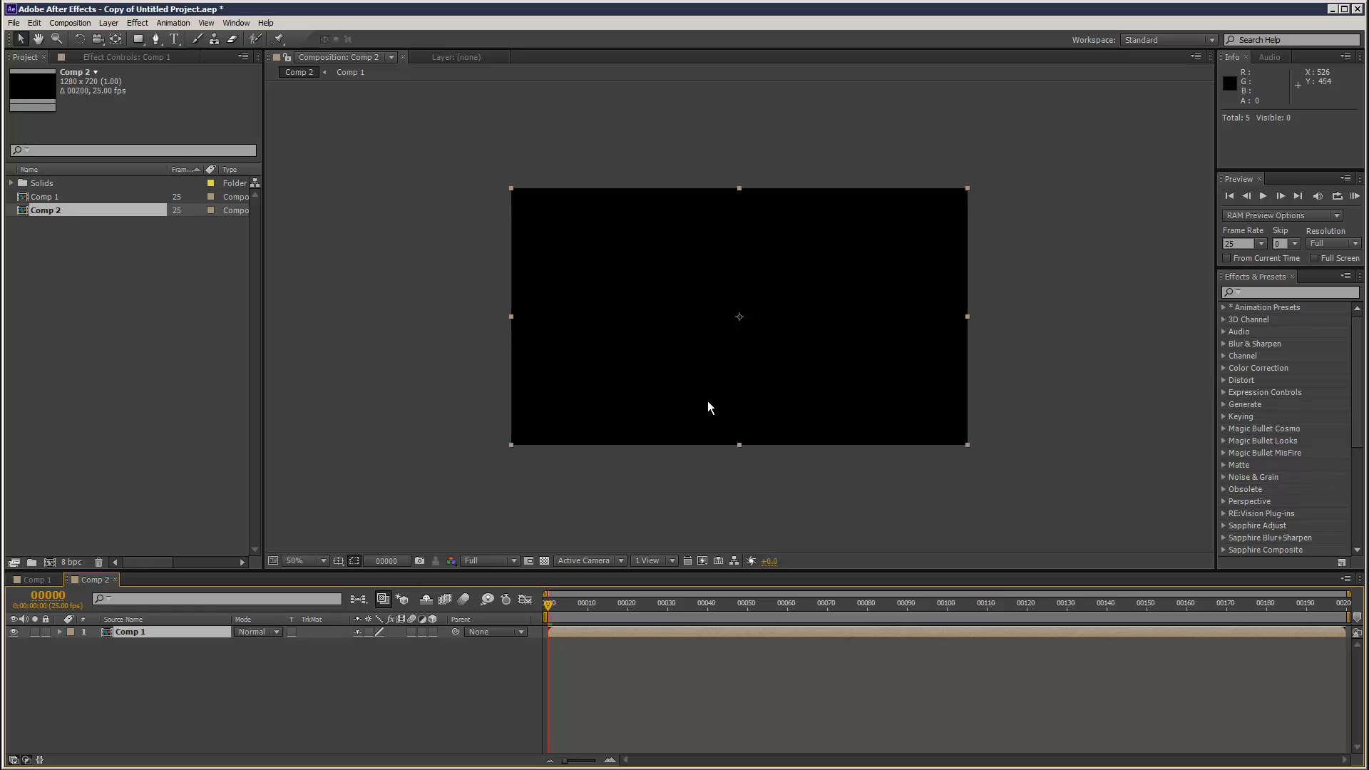
left_click_drag(597, 605, 936, 629)
left_click(892, 522)
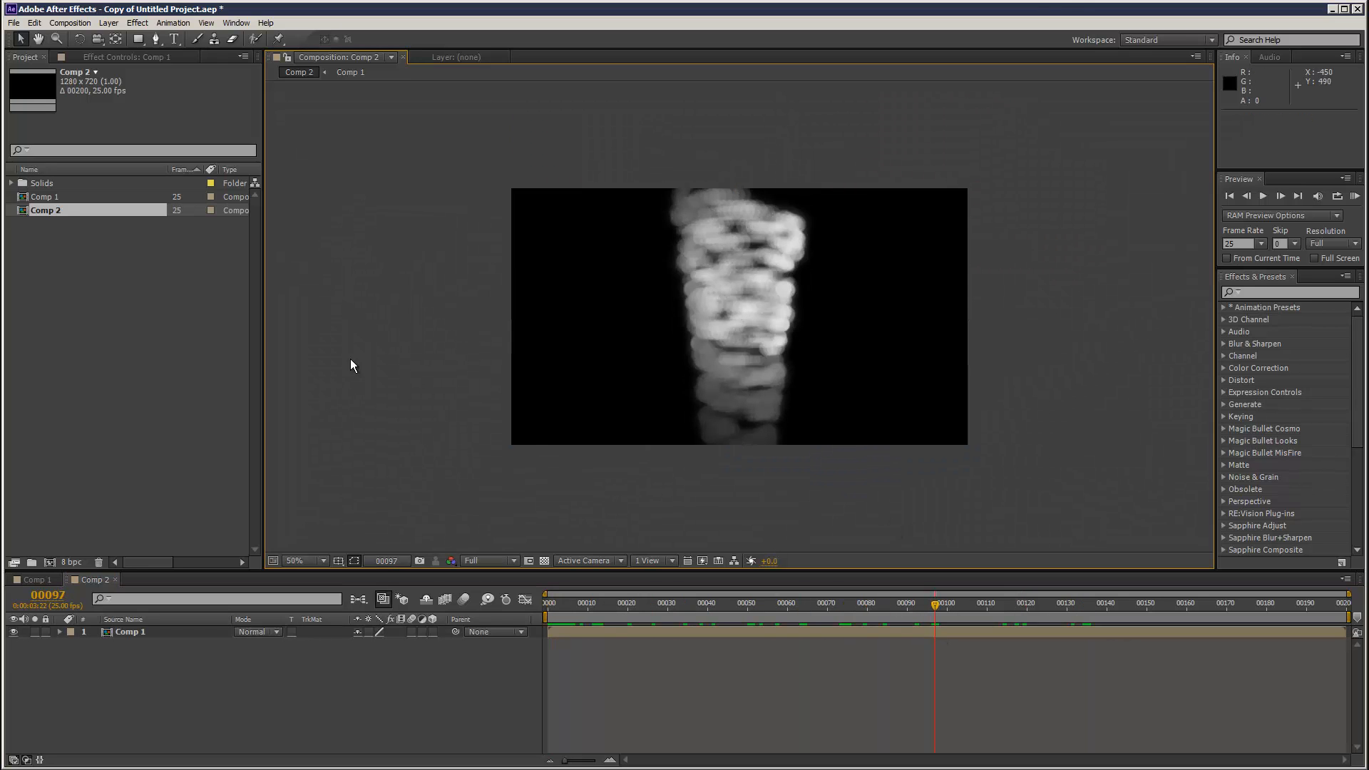
Import the background image Rainy_Field_by_Flockie.jpg into the project
right_click(79, 303)
mouse_move(107, 346)
left_click(225, 345)
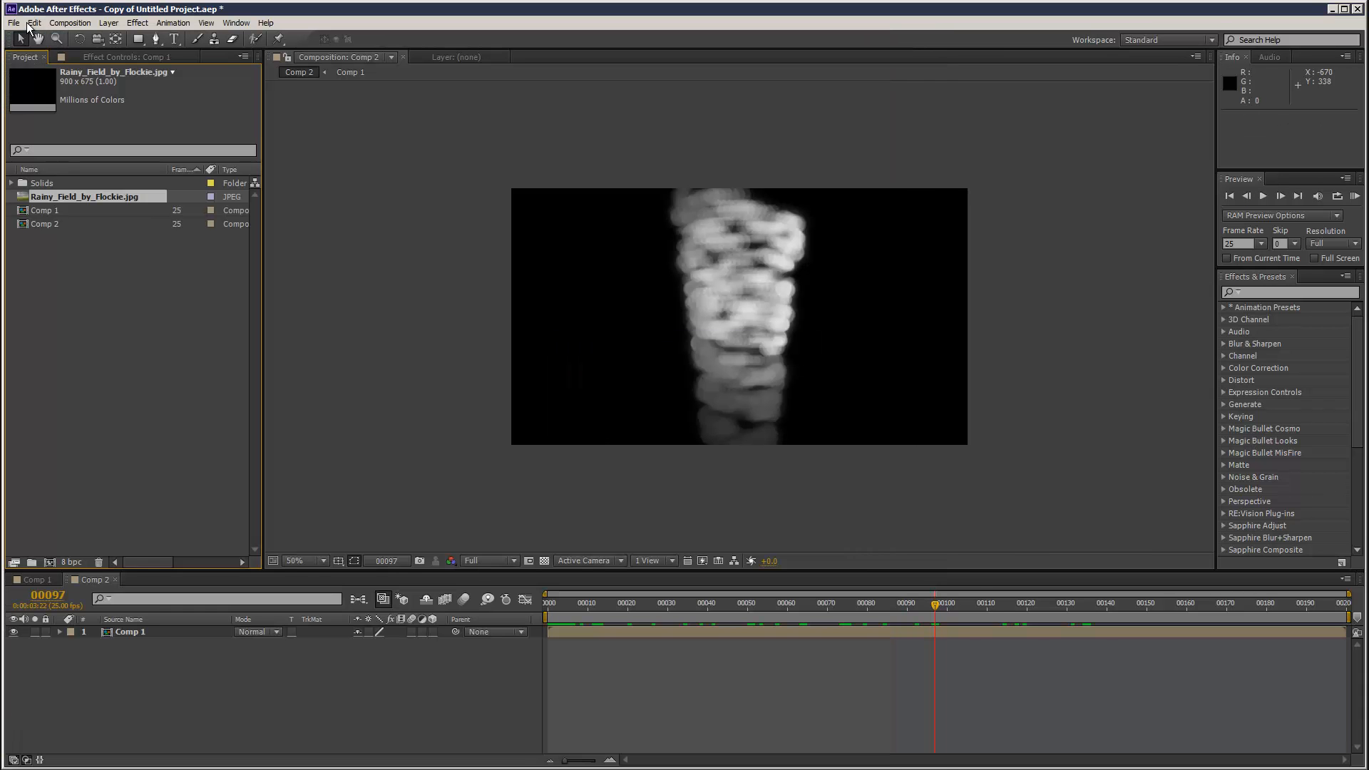
Place the rainy field image beneath the Comp 1 layer in Comp 2 and scale it to 146%
left_click_drag(79, 199, 189, 642)
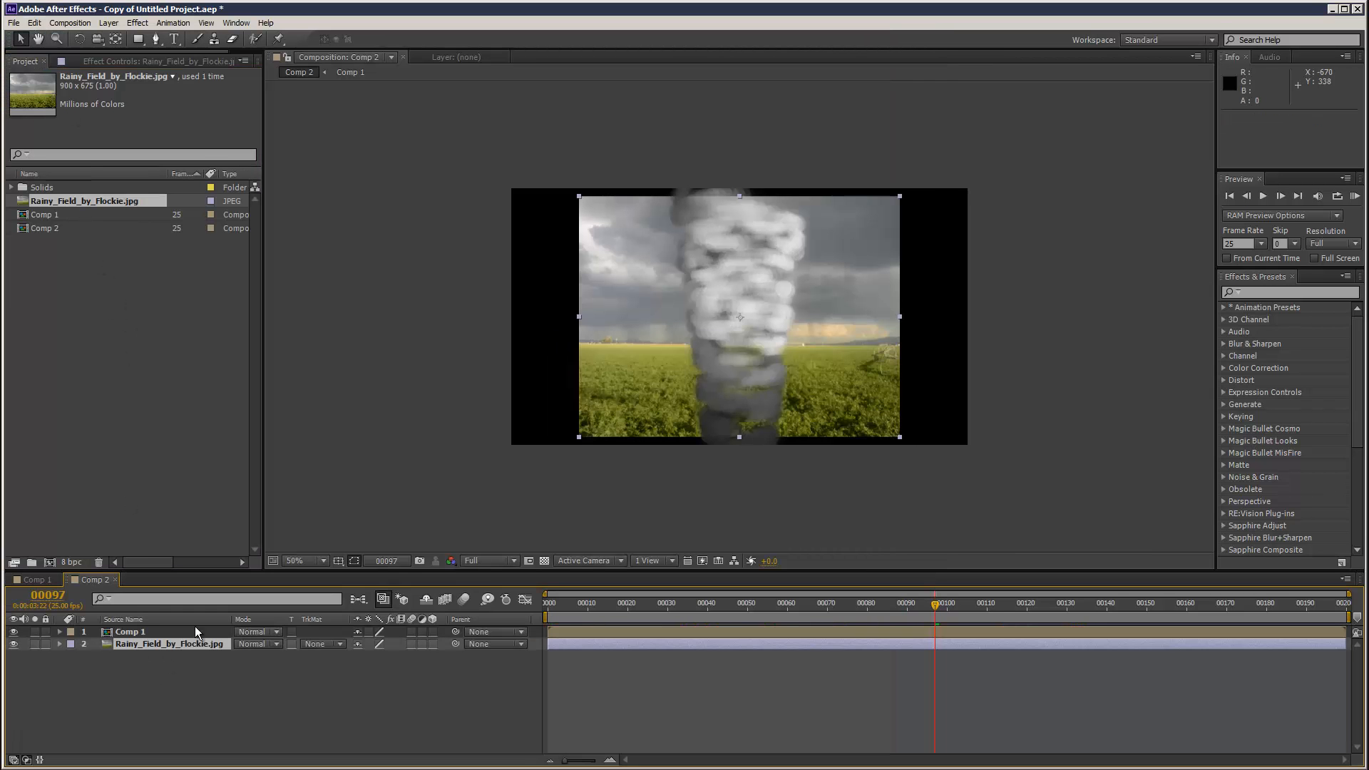
key("s")
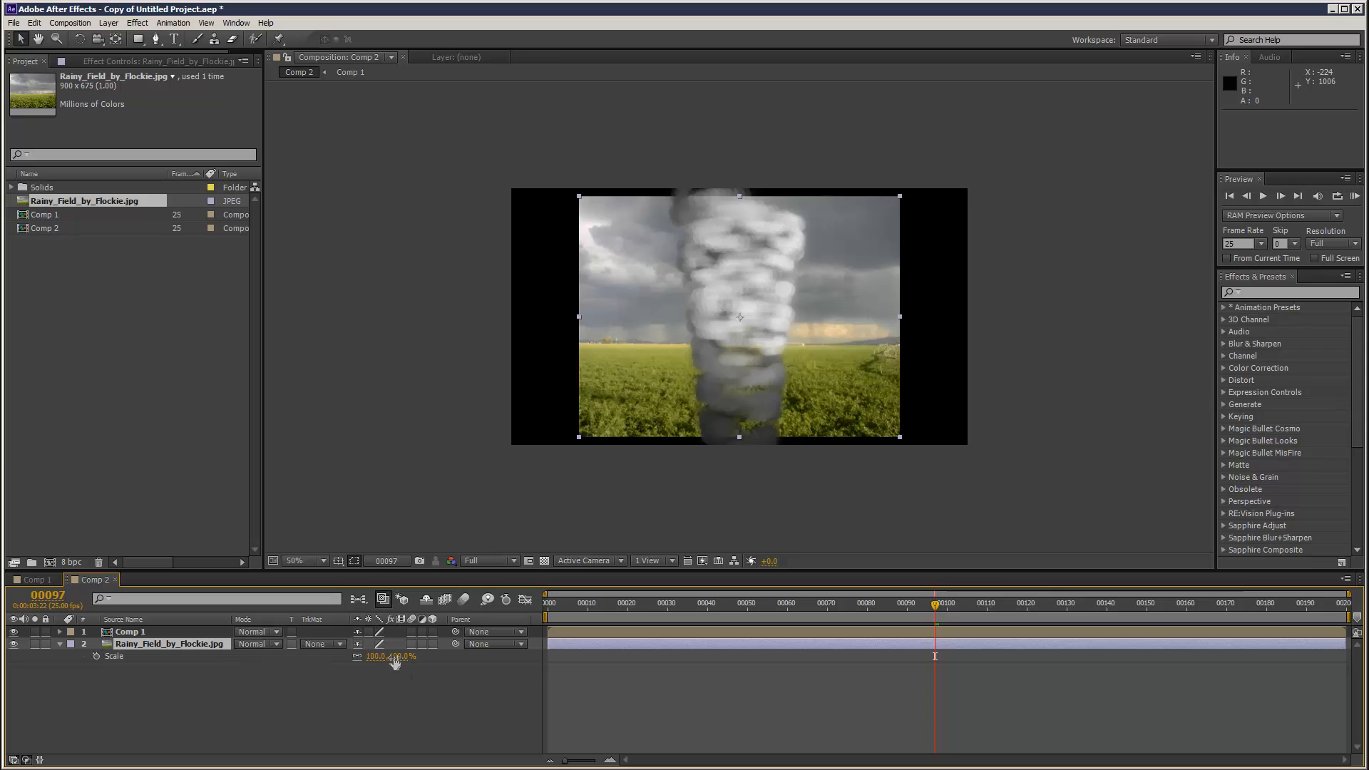
left_click_drag(394, 662, 428, 656)
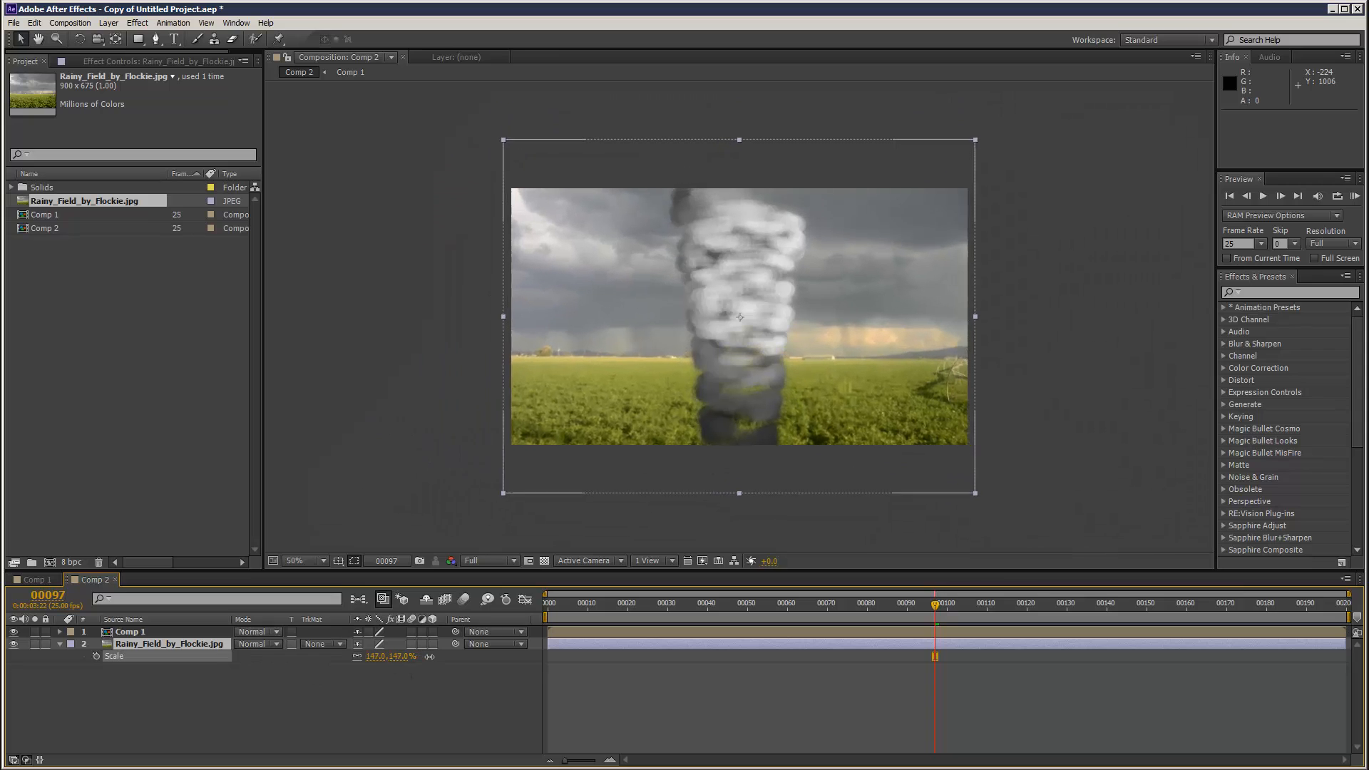
Make the Comp 1 layer 3D and raise it vertically to a Y position of 162
left_click(201, 633)
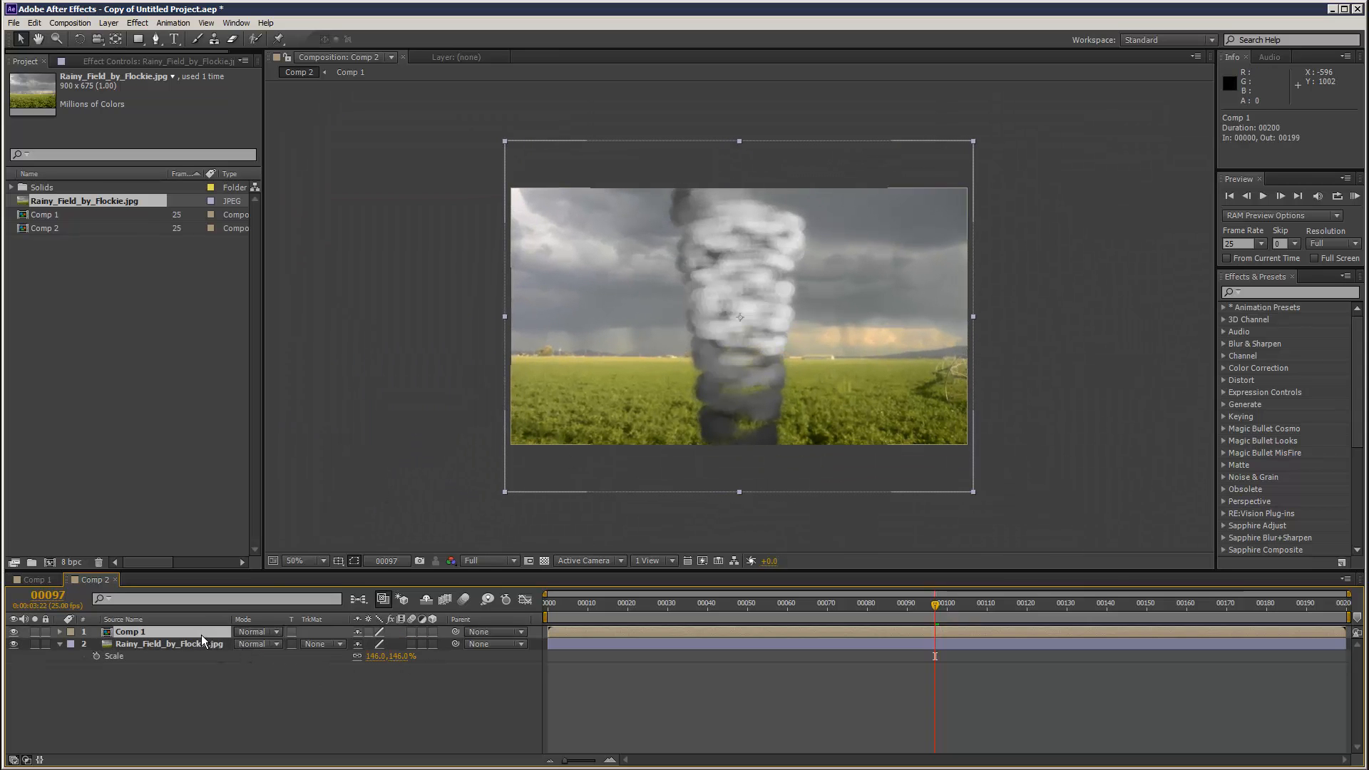
left_click(433, 632)
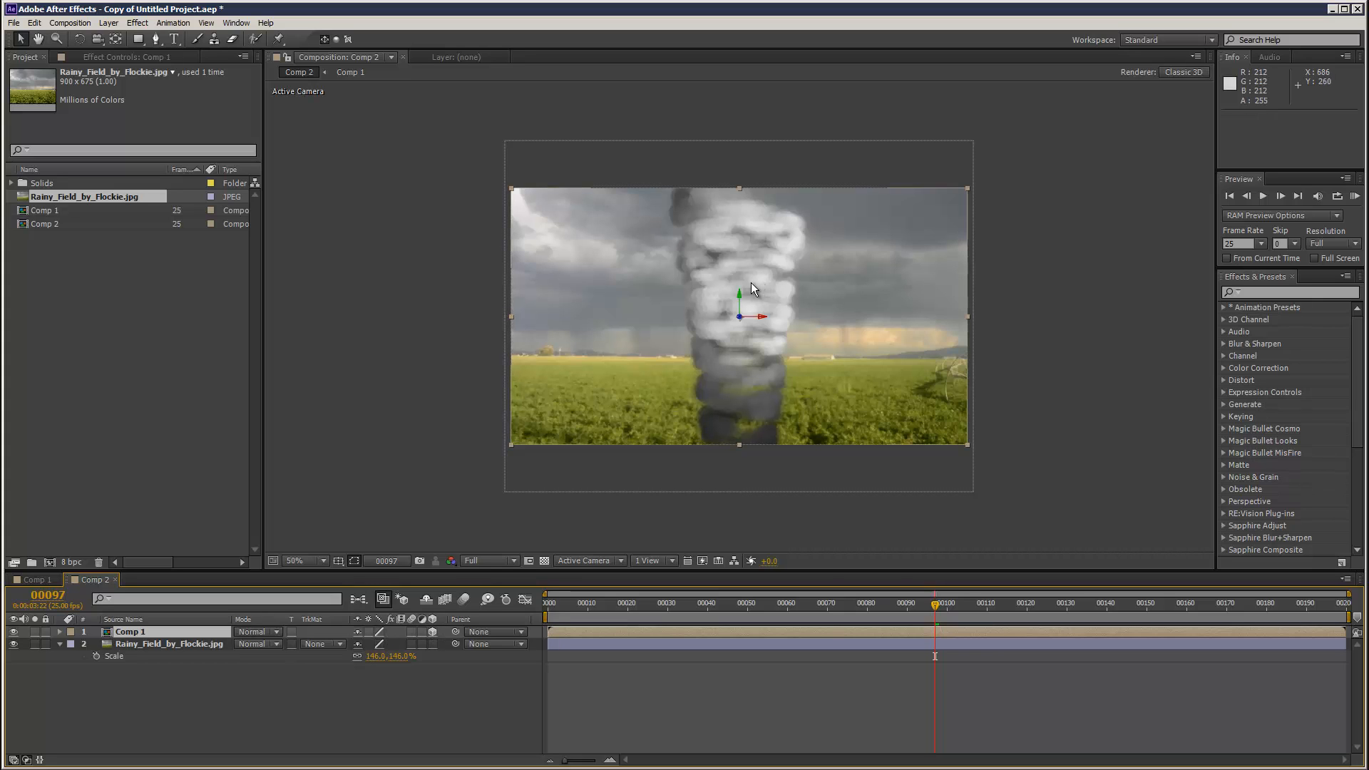
left_click_drag(737, 284, 727, 226)
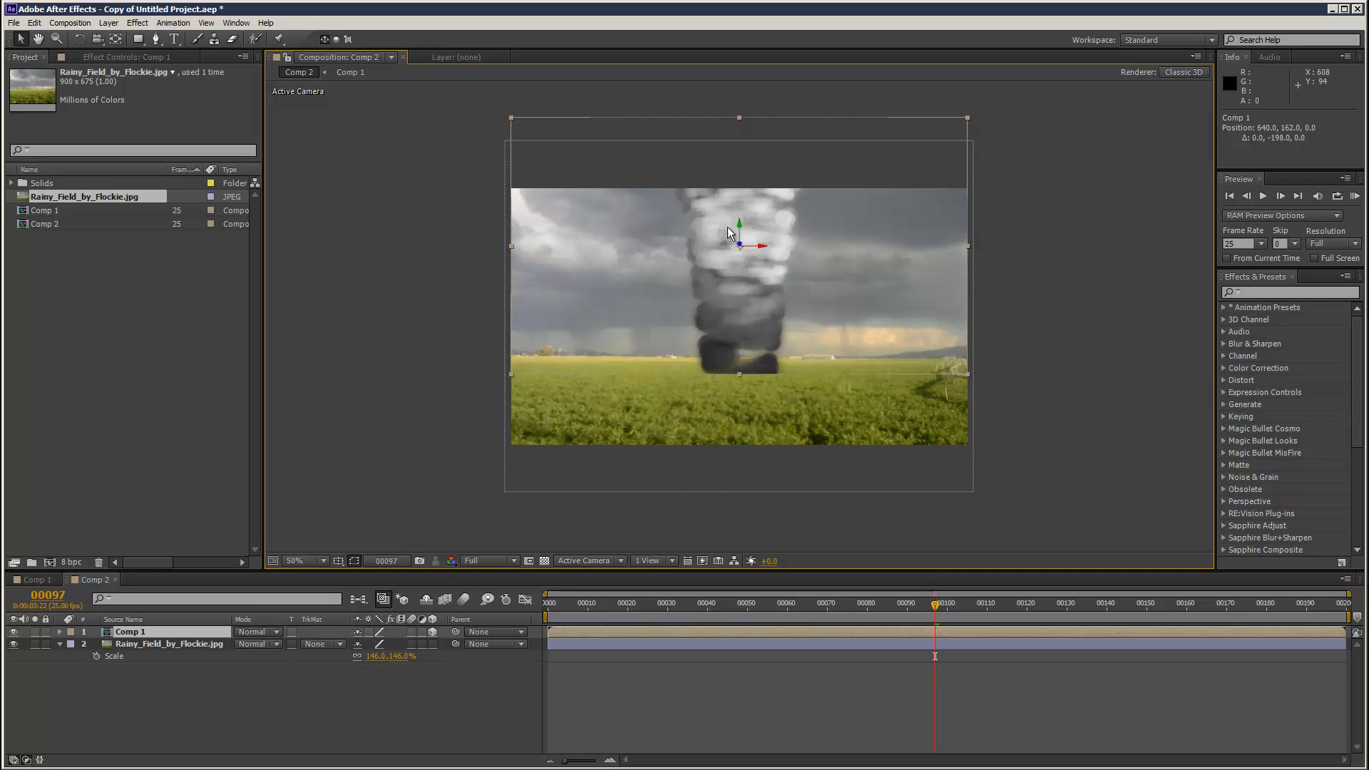
Draw a seven-vertex Pen mask on the Comp 1 layer around the column's base, with its upper edge along the horizon
left_click(122, 634)
left_click(159, 40)
left_click_drag(644, 360, 738, 361)
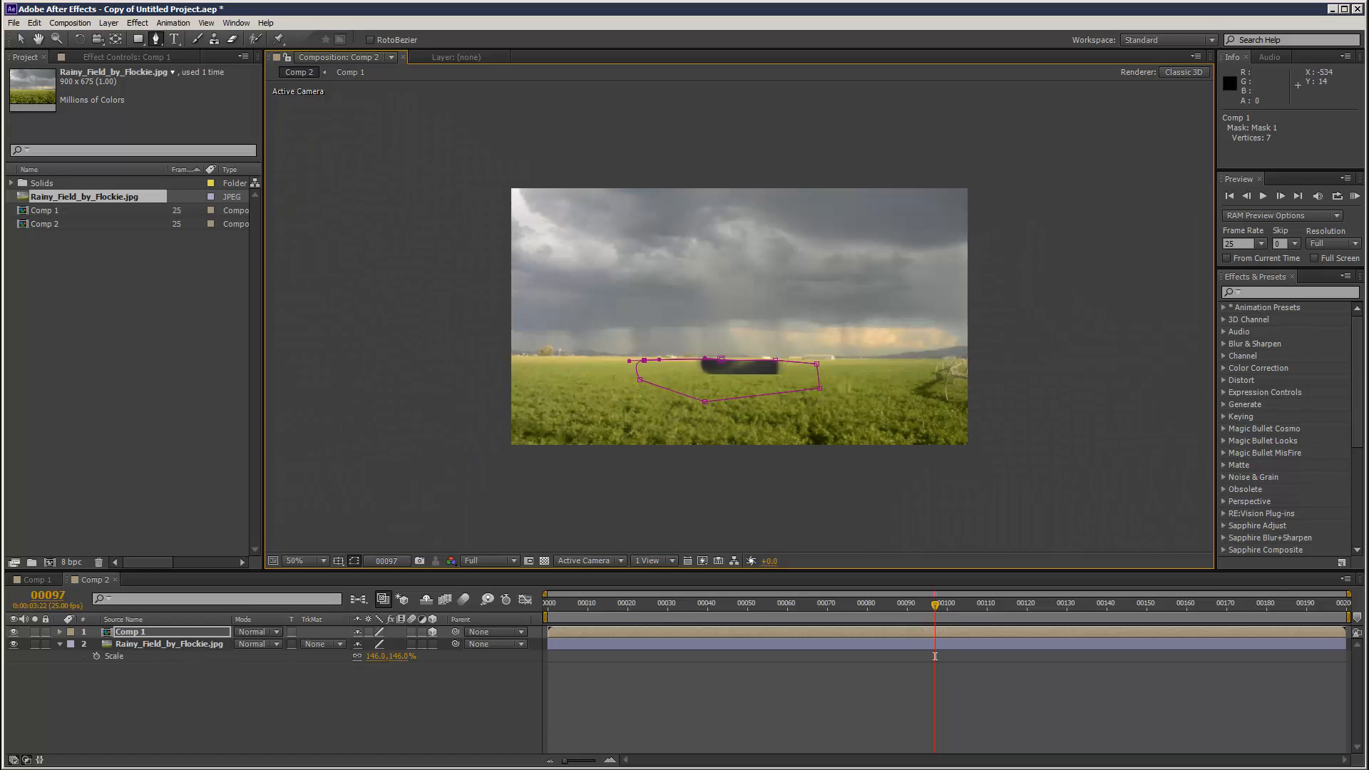
Set the mode of Mask 1 on the Comp 1 layer to Subtract
left_click(20, 39)
left_click(157, 632)
key("m")
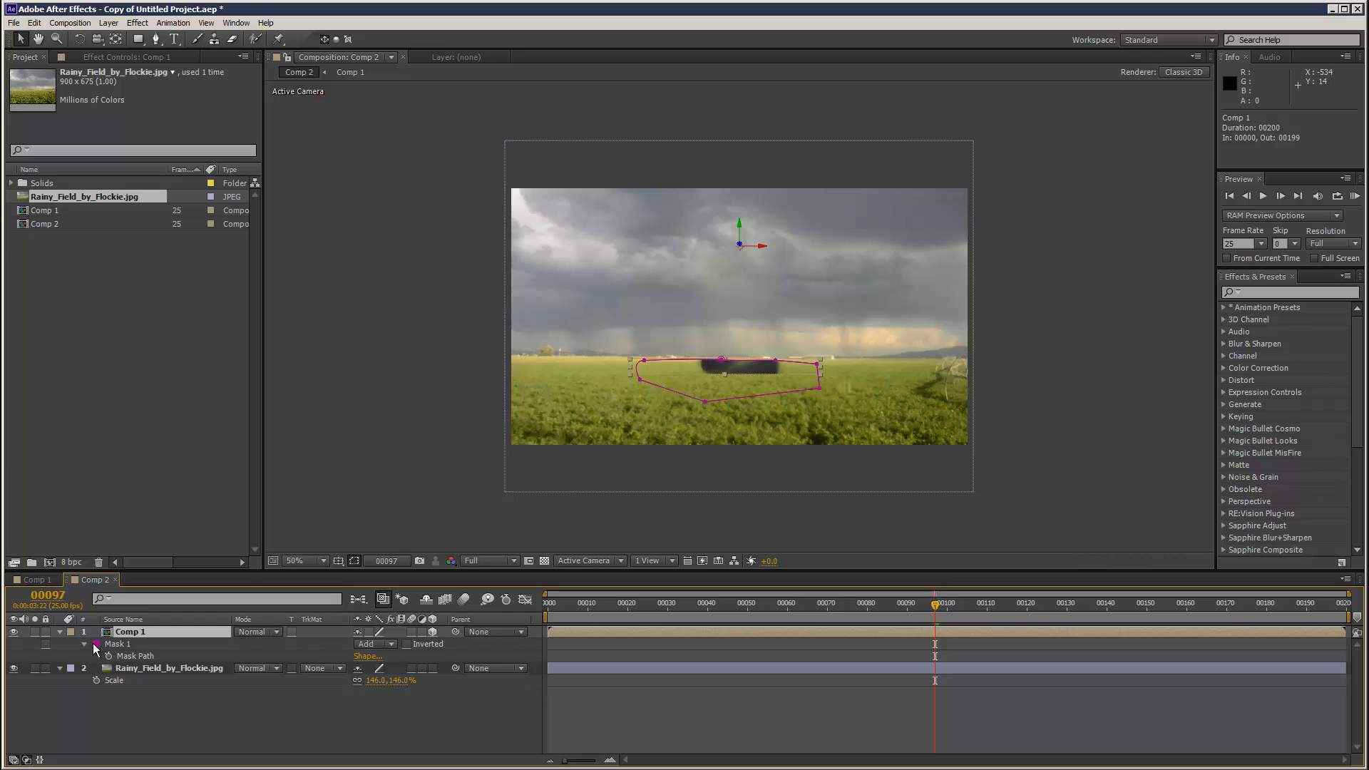
left_click(374, 644)
left_click(374, 675)
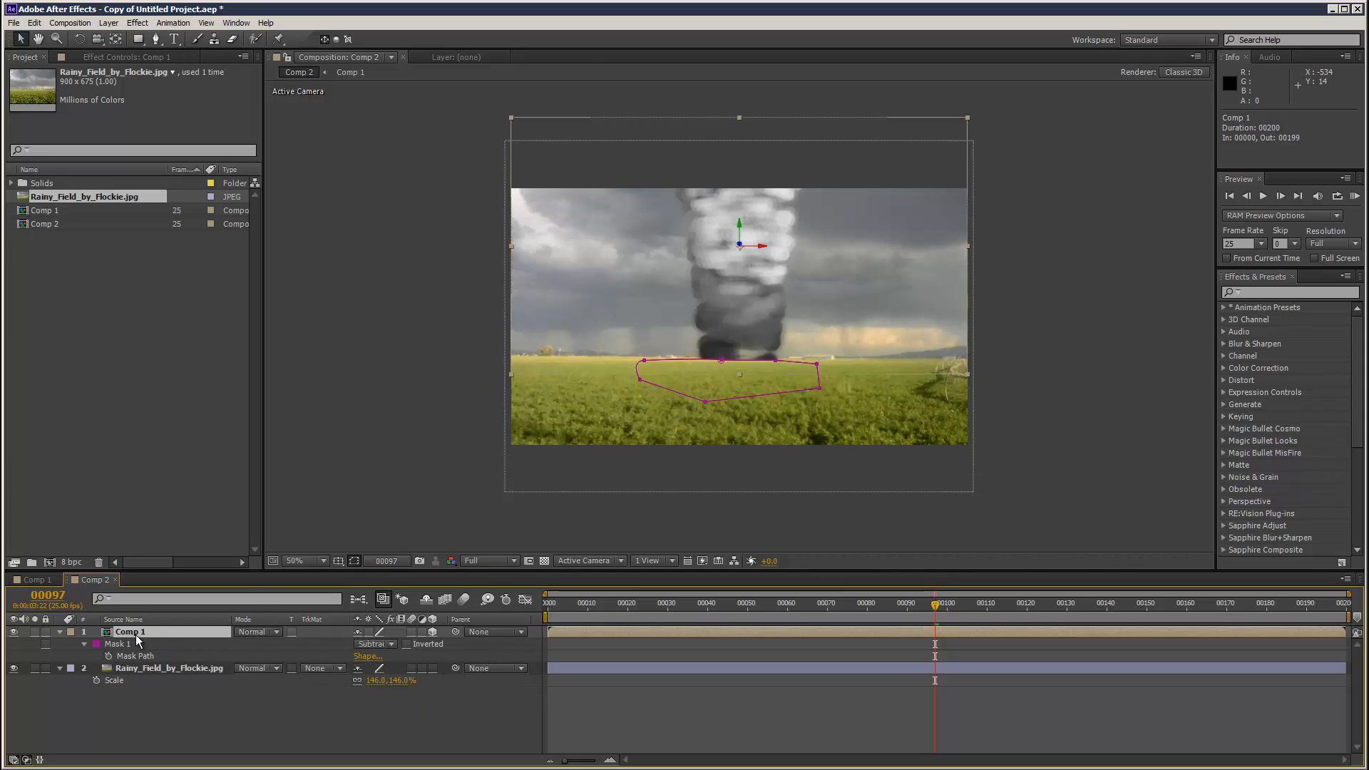
Set Mask 1's feather to 28 pixels and its expansion to 9 pixels, and play a RAM preview of Comp 2
left_click(84, 645)
left_click(84, 645)
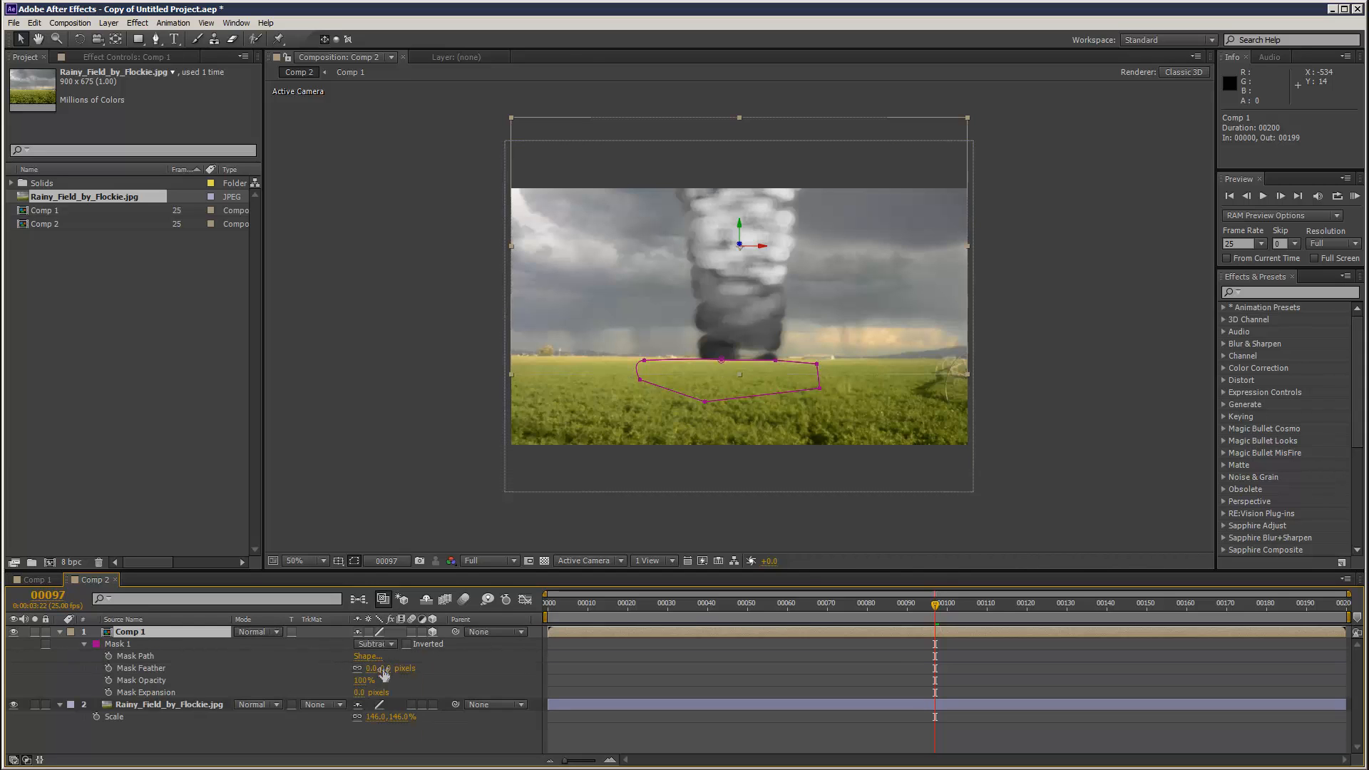
mouse_move(385, 668)
left_mouse_down()
mouse_move(405, 668)
mouse_move(368, 693)
left_mouse_up()
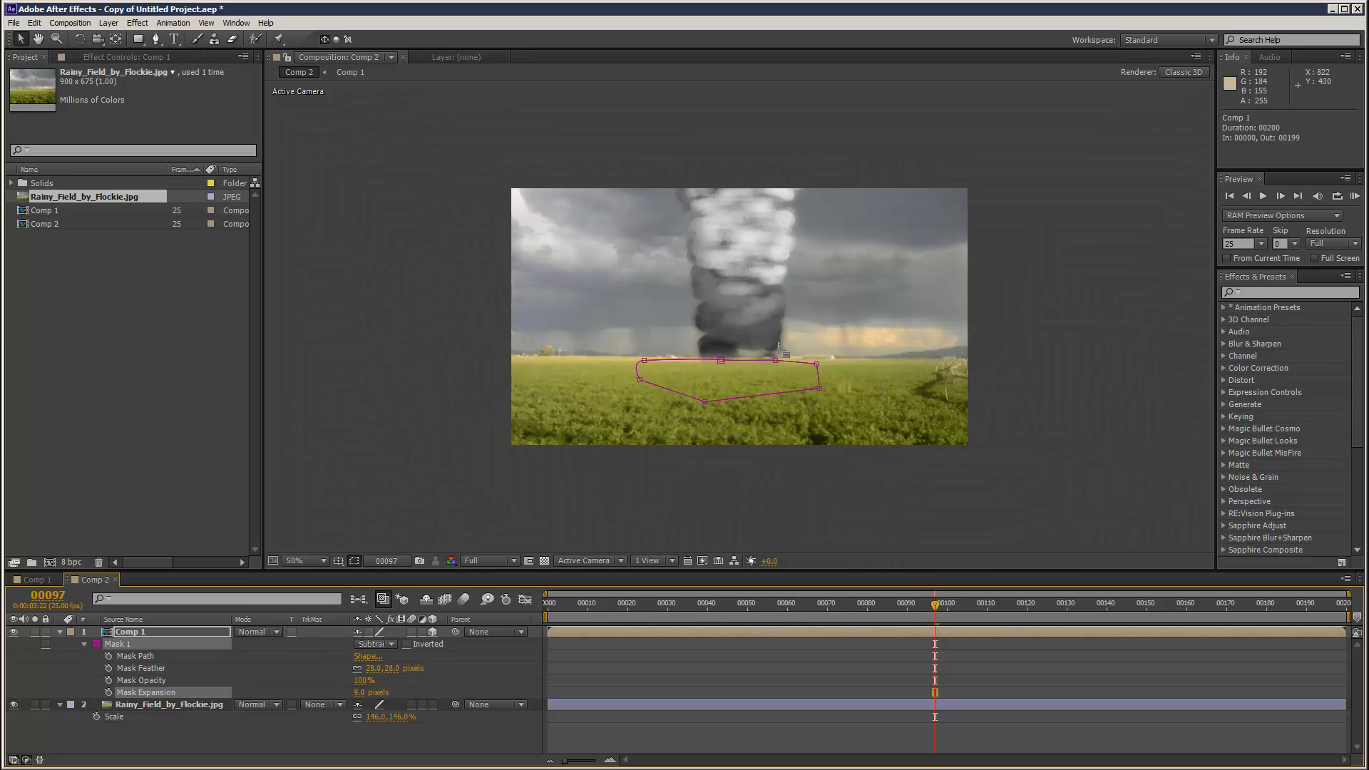
left_click(1098, 396)
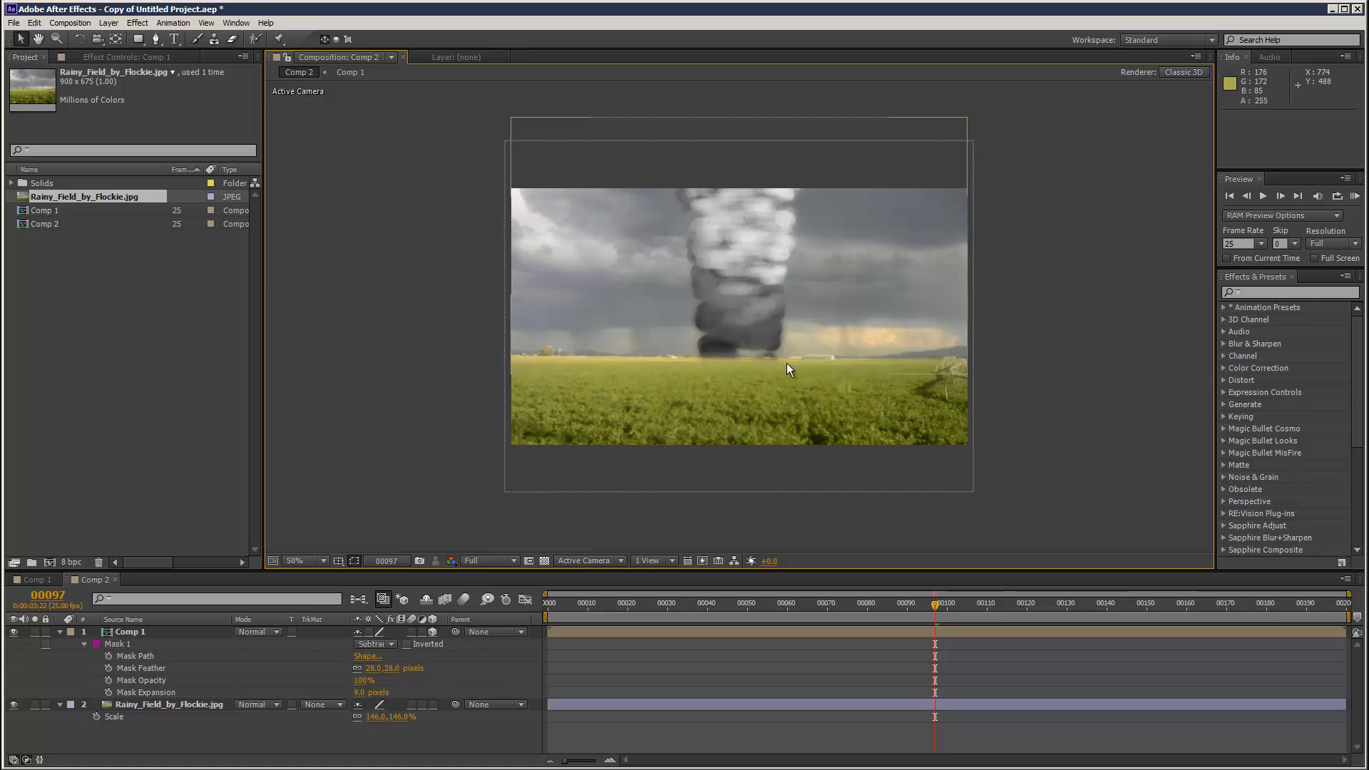
left_click(1355, 196)
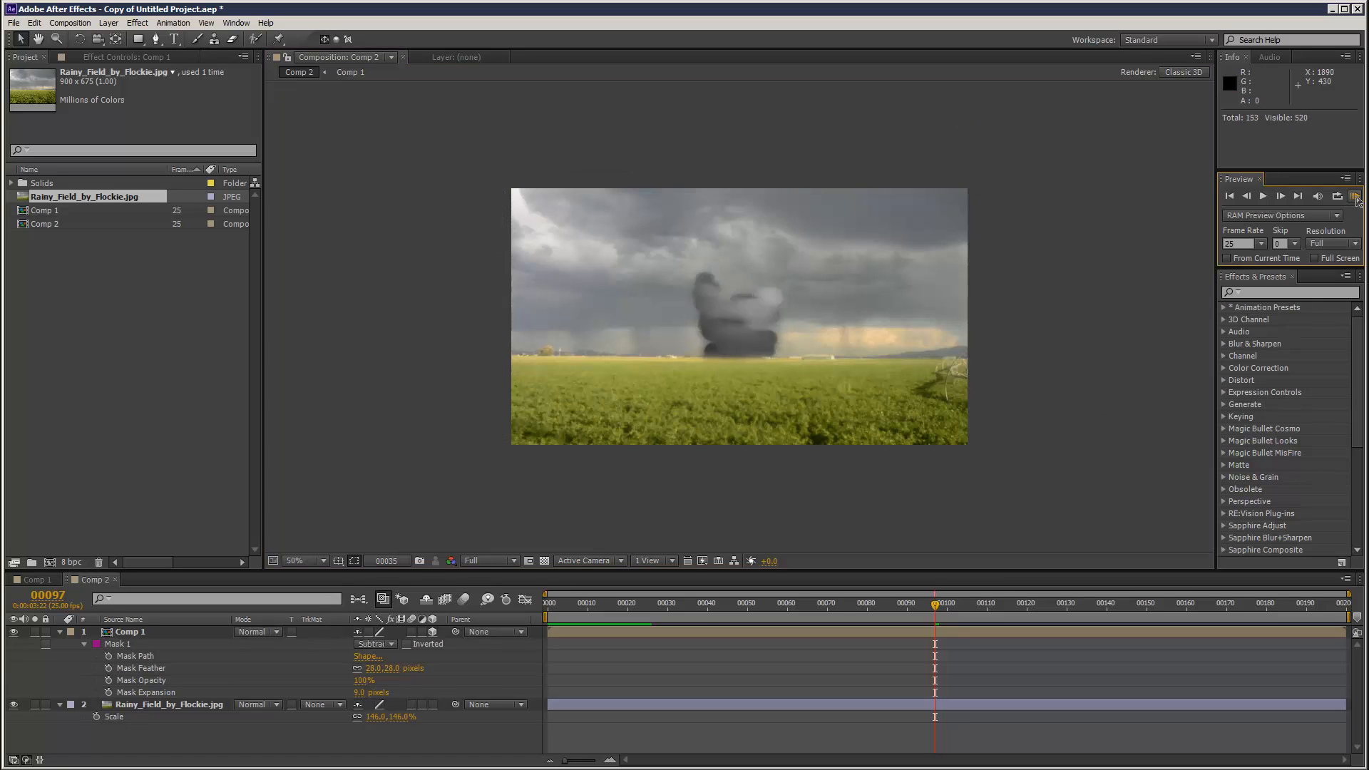
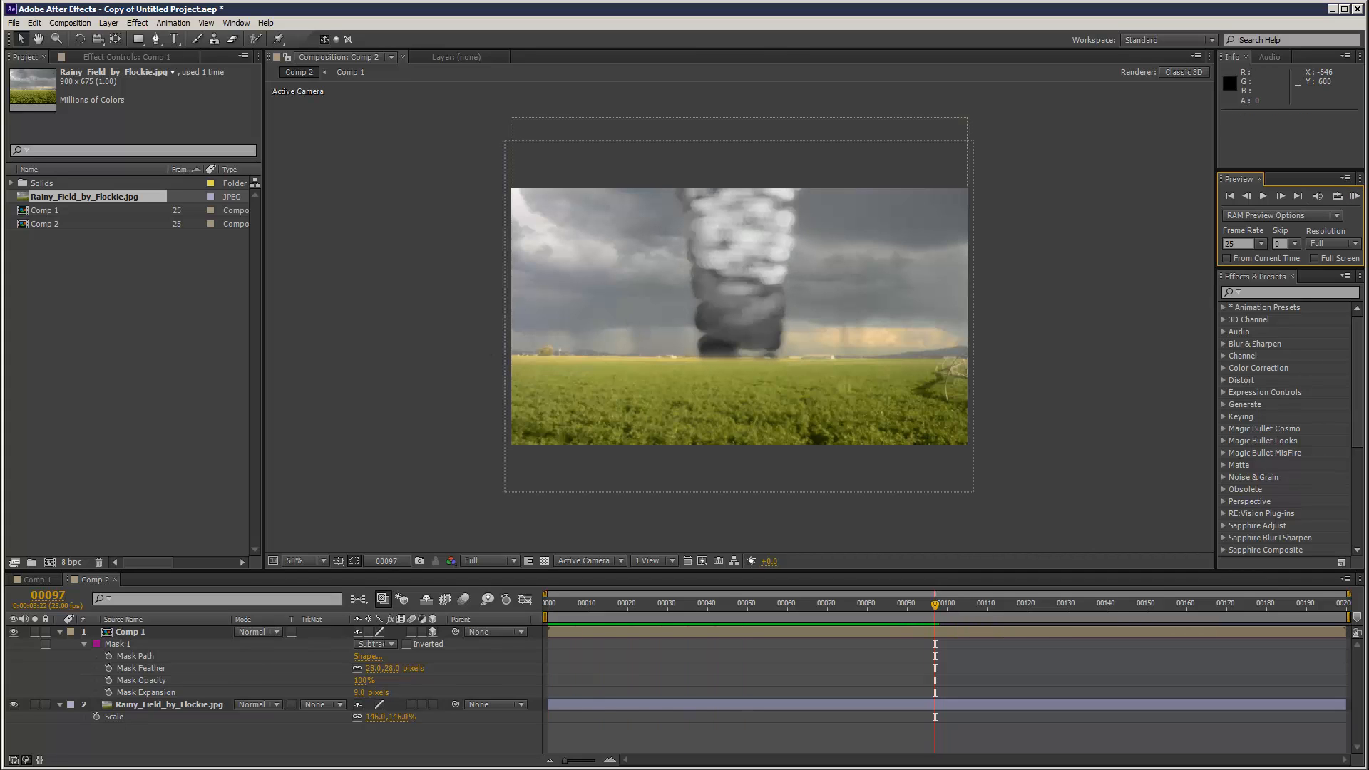
Move Light 1 in Comp 1 lower and left into the smoke column, and check the lighting in Comp 2 up to frame 64
left_click(41, 583)
left_click(164, 632)
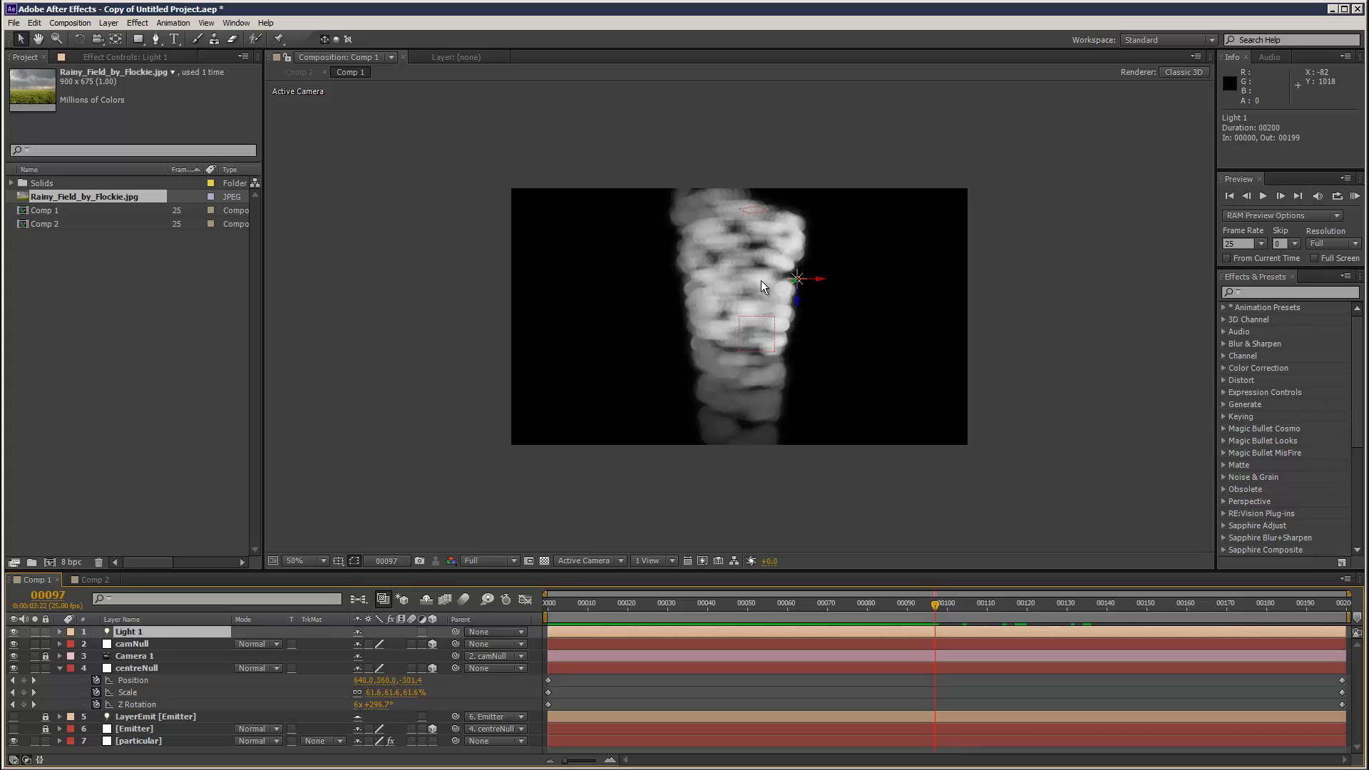
left_click_drag(797, 301, 798, 322)
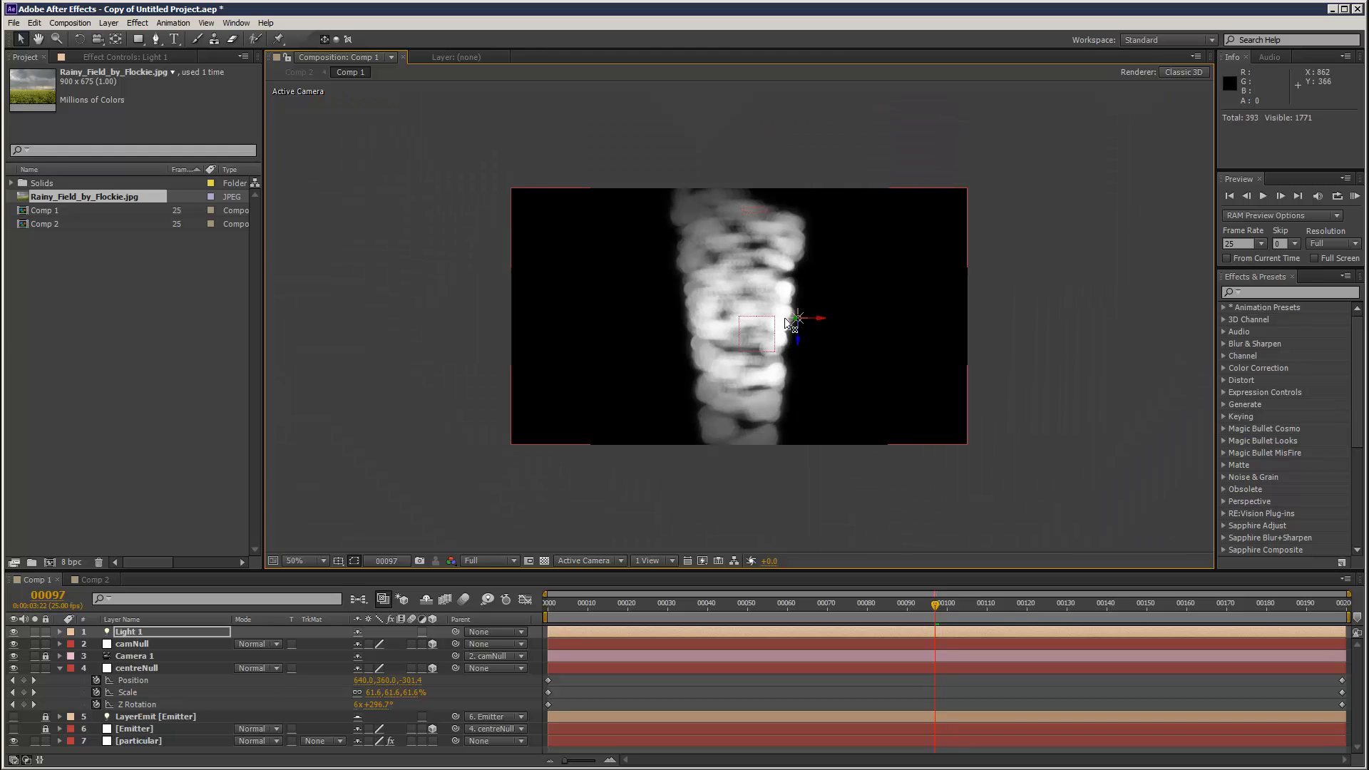
left_click_drag(826, 322, 751, 330)
left_click(94, 579)
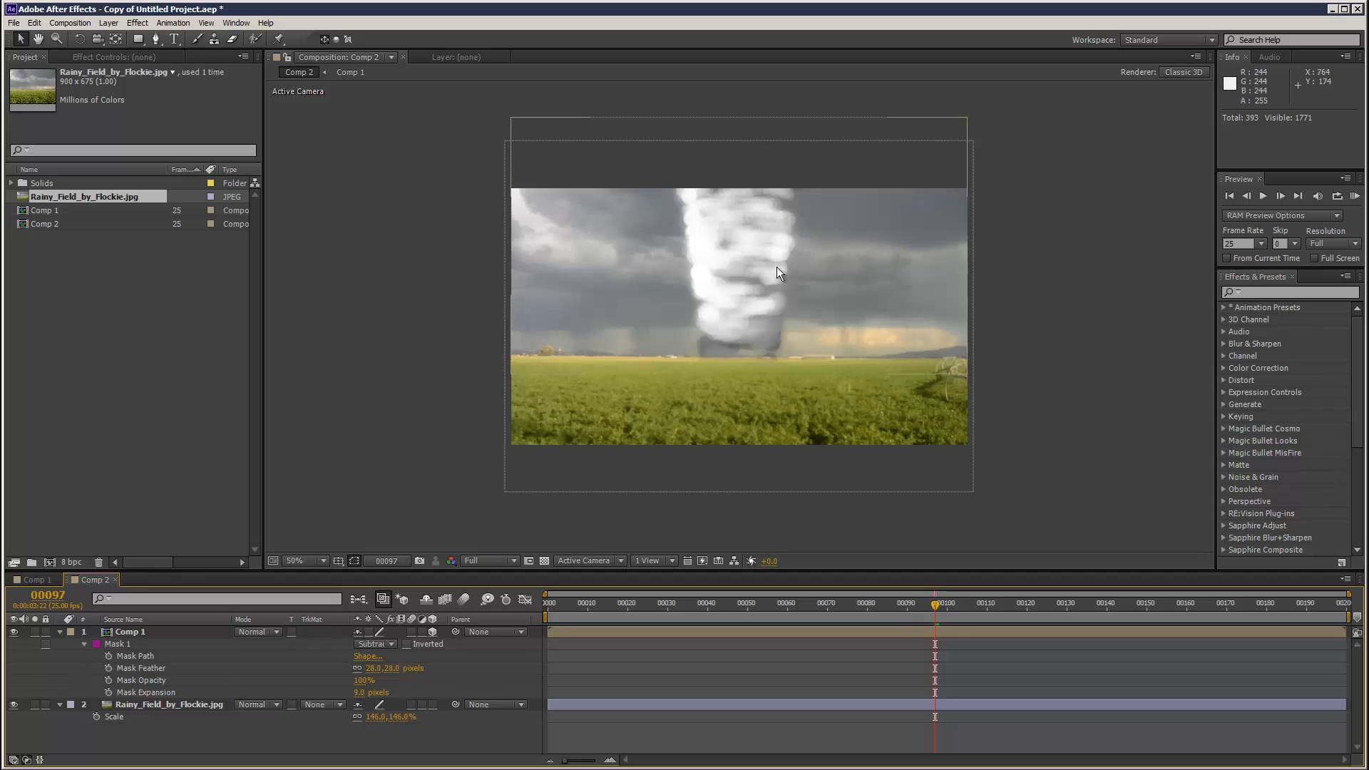
left_click_drag(564, 611, 803, 608)
Set the particle Size of the particular layer in Comp 1 to 10 and save the project
left_click(40, 579)
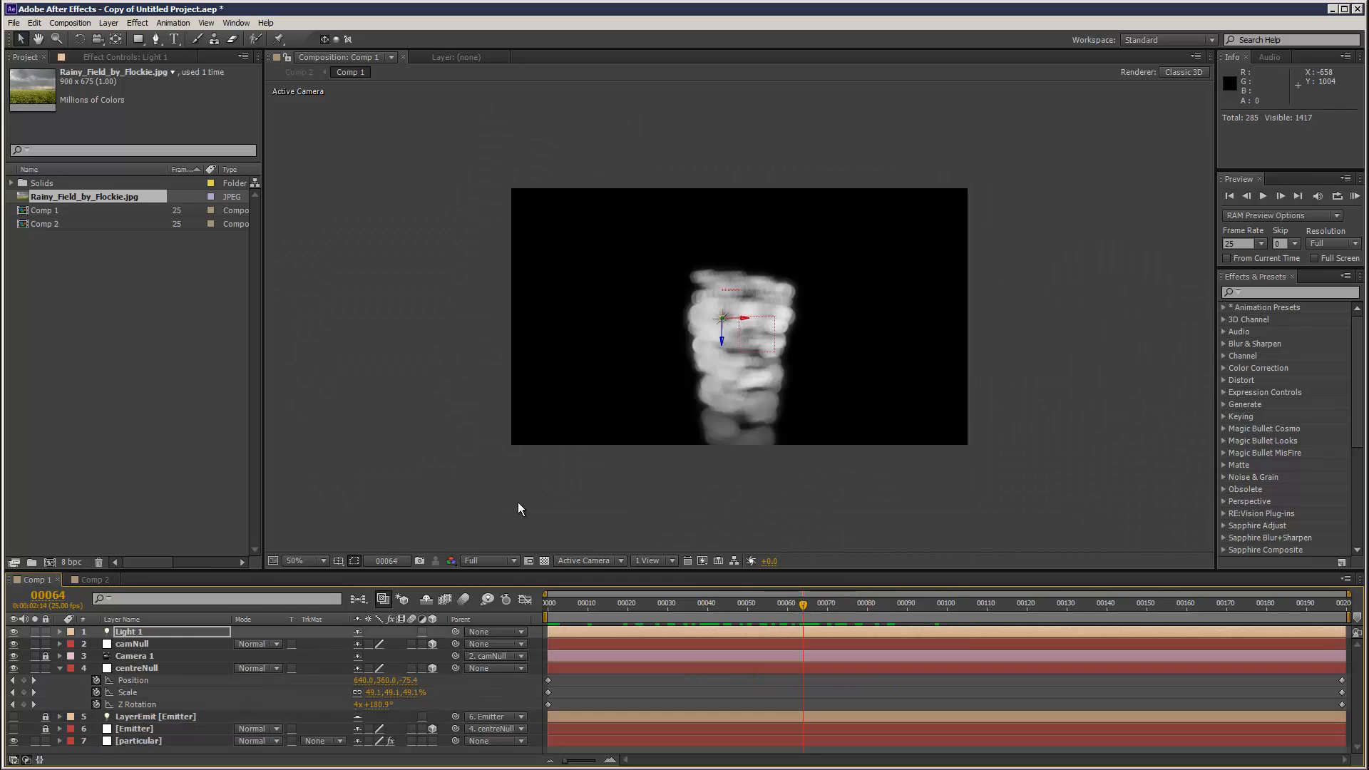
left_click(153, 744)
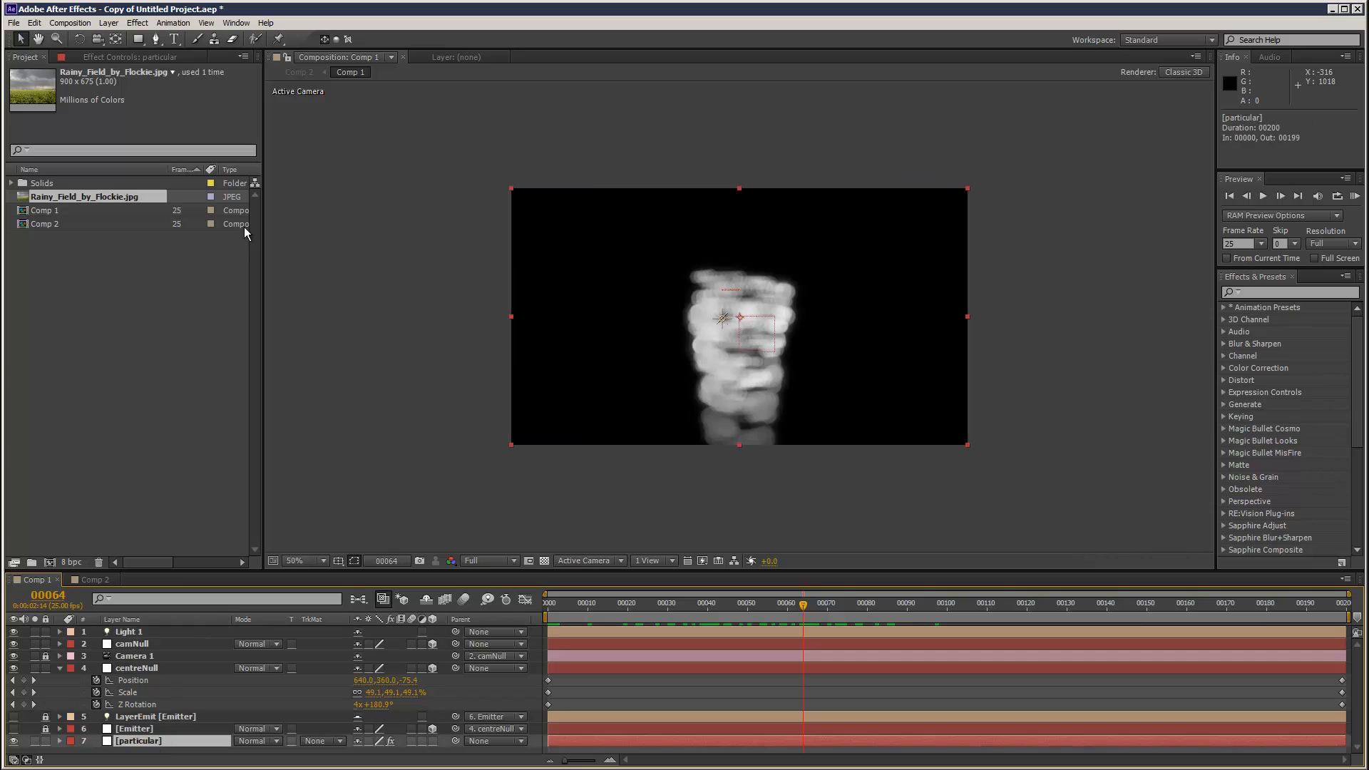
left_click(152, 57)
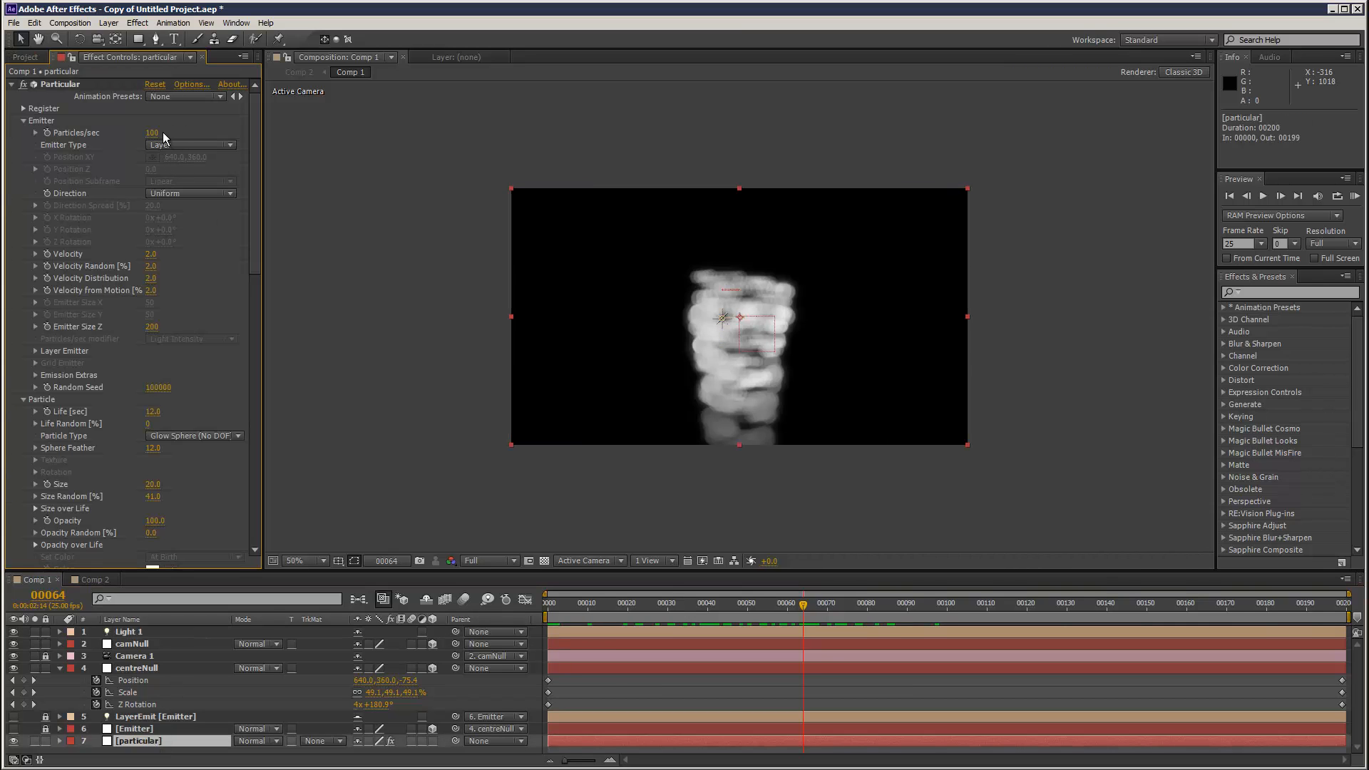
left_click_drag(261, 237, 255, 267)
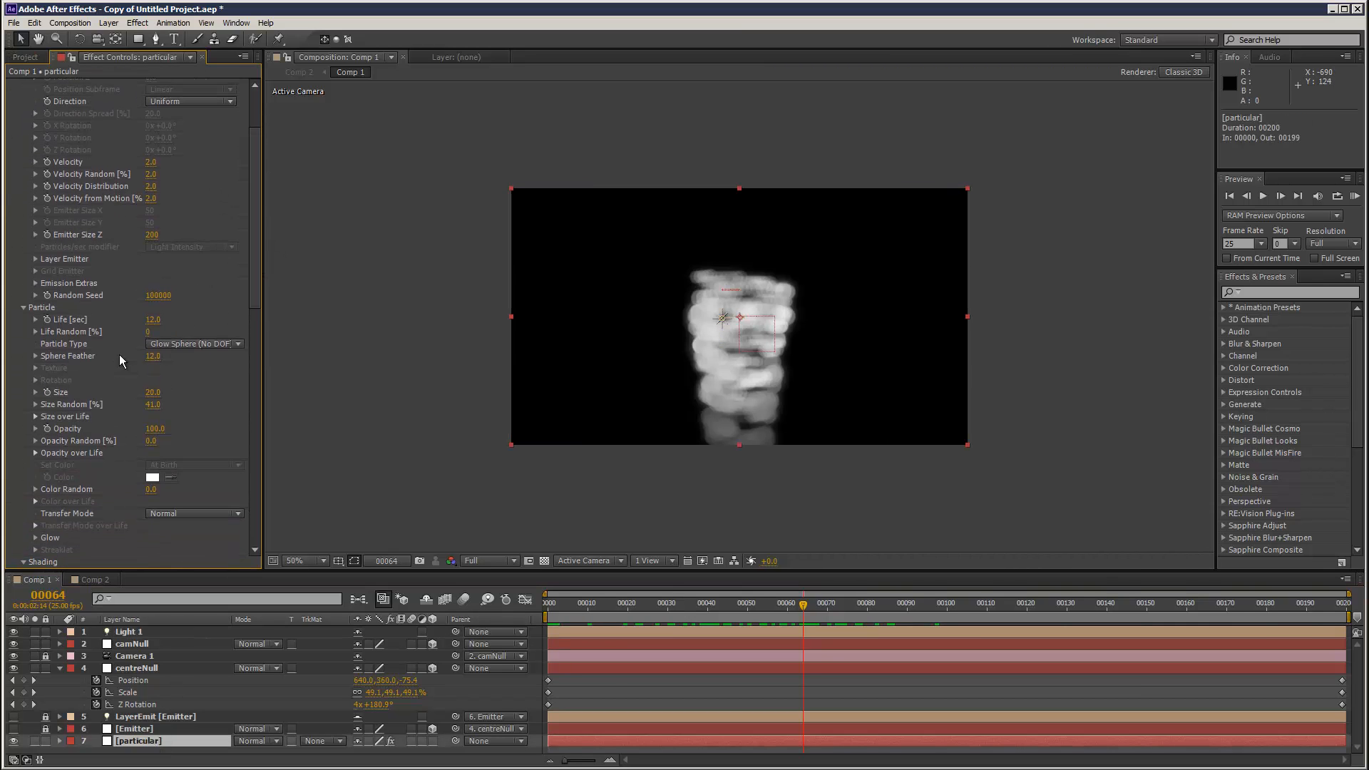
left_click_drag(154, 393, 151, 394)
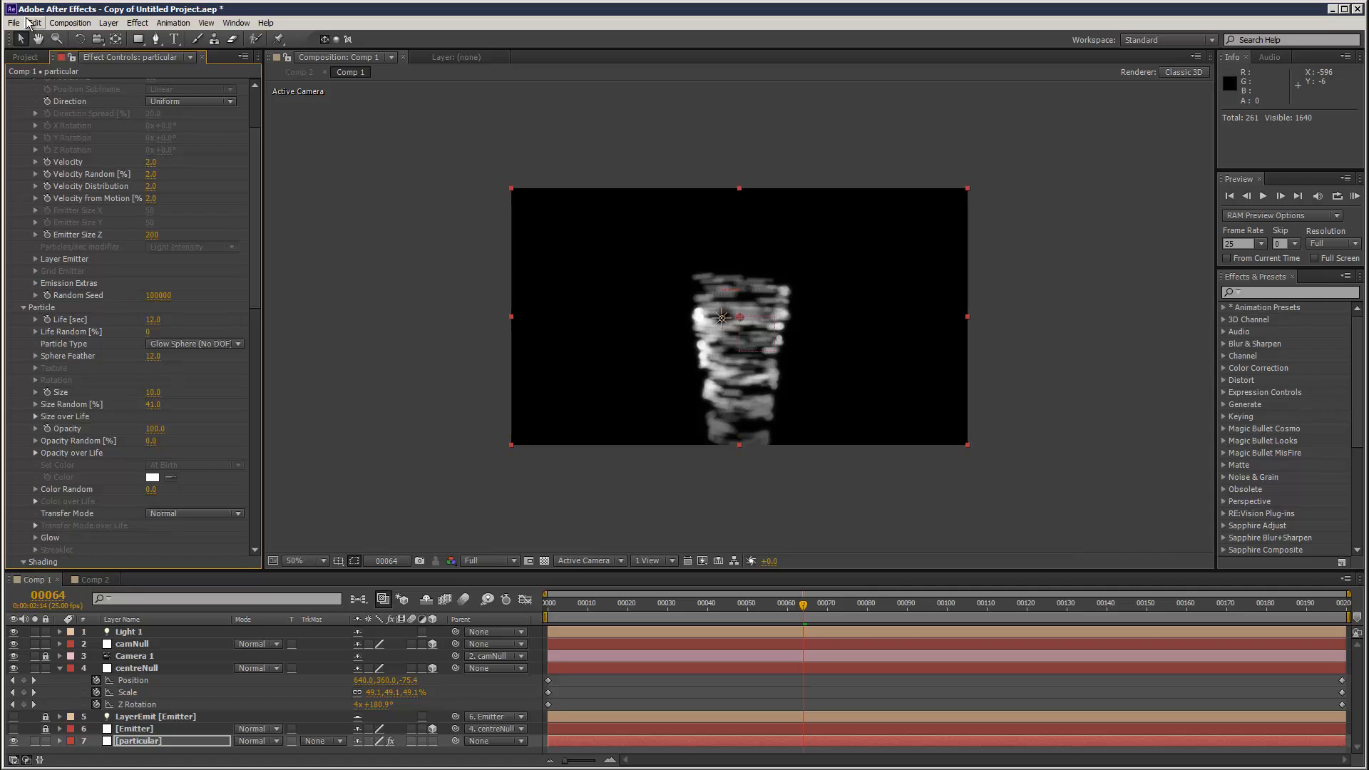
left_click(14, 23)
left_click(43, 116)
Set Particles/sec to 290 and check the denser column in Comp 2 up to frame 82
left_click_drag(255, 279, 169, 132)
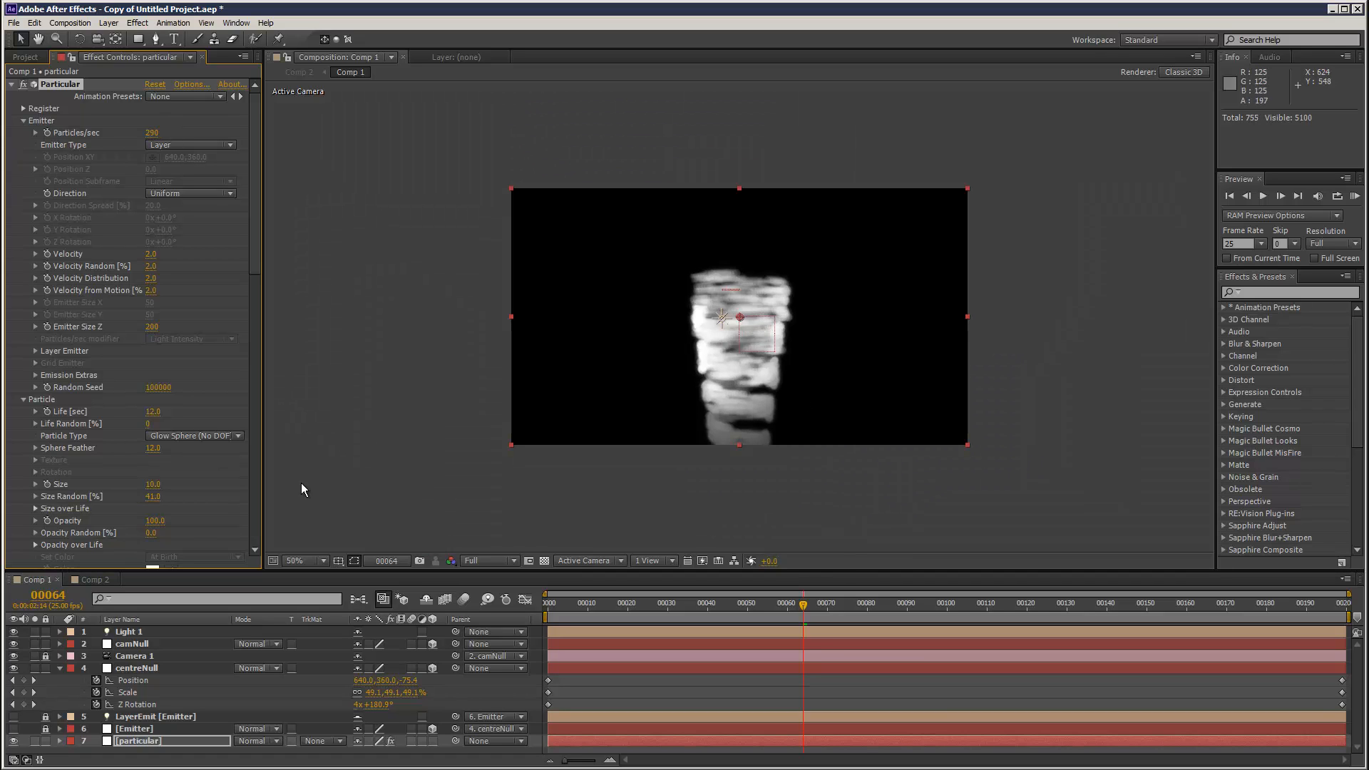
left_click(95, 579)
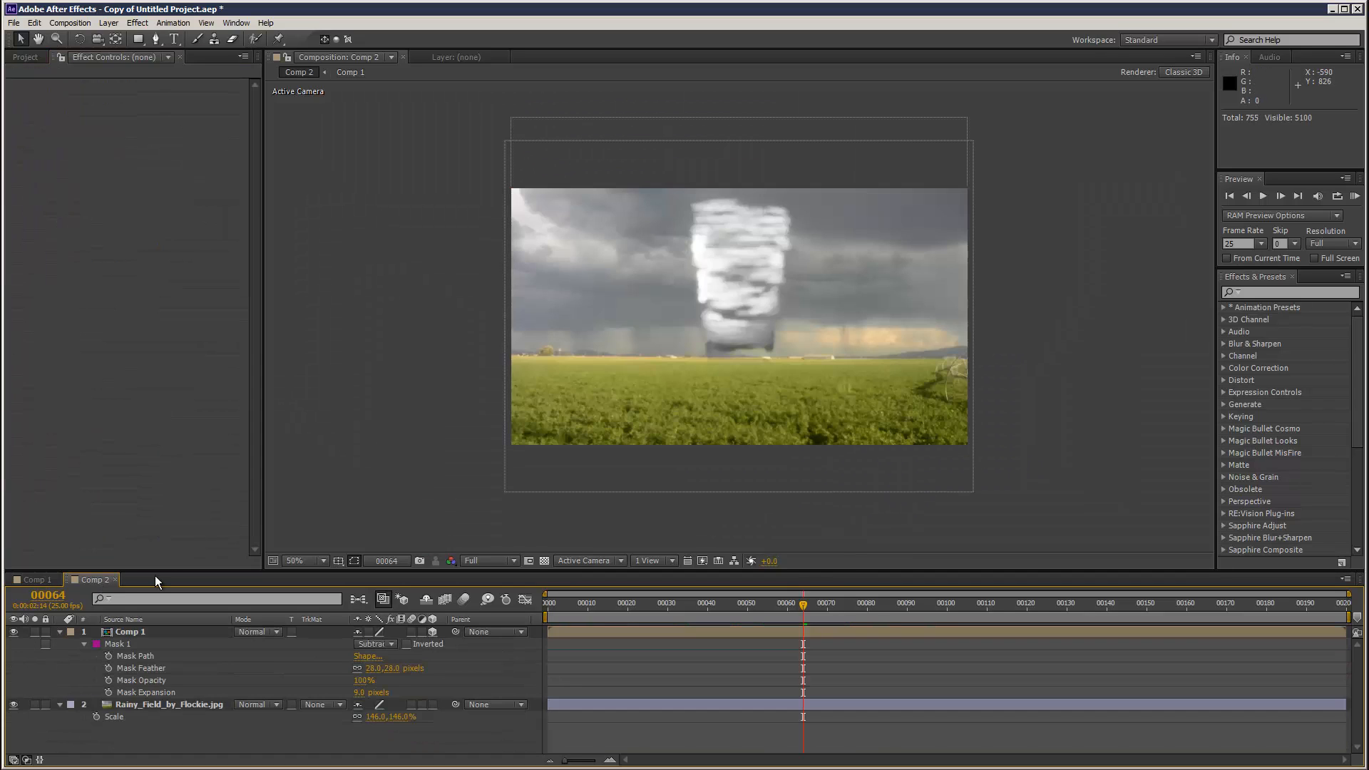
left_click(558, 608)
left_click_drag(568, 607, 876, 603)
Try the Add and Multiply blending modes on the Comp 1 layer in Comp 2
left_click(258, 632)
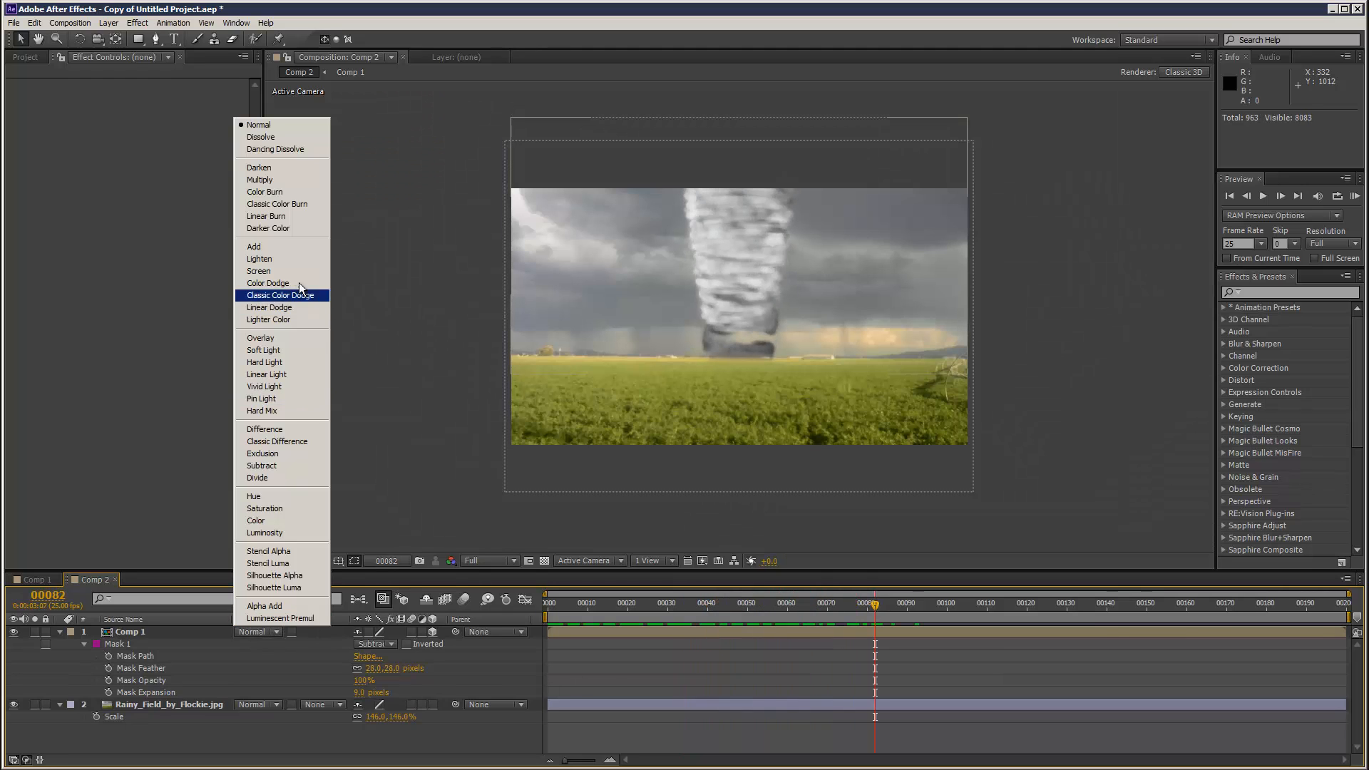
left_click(290, 246)
left_click(254, 632)
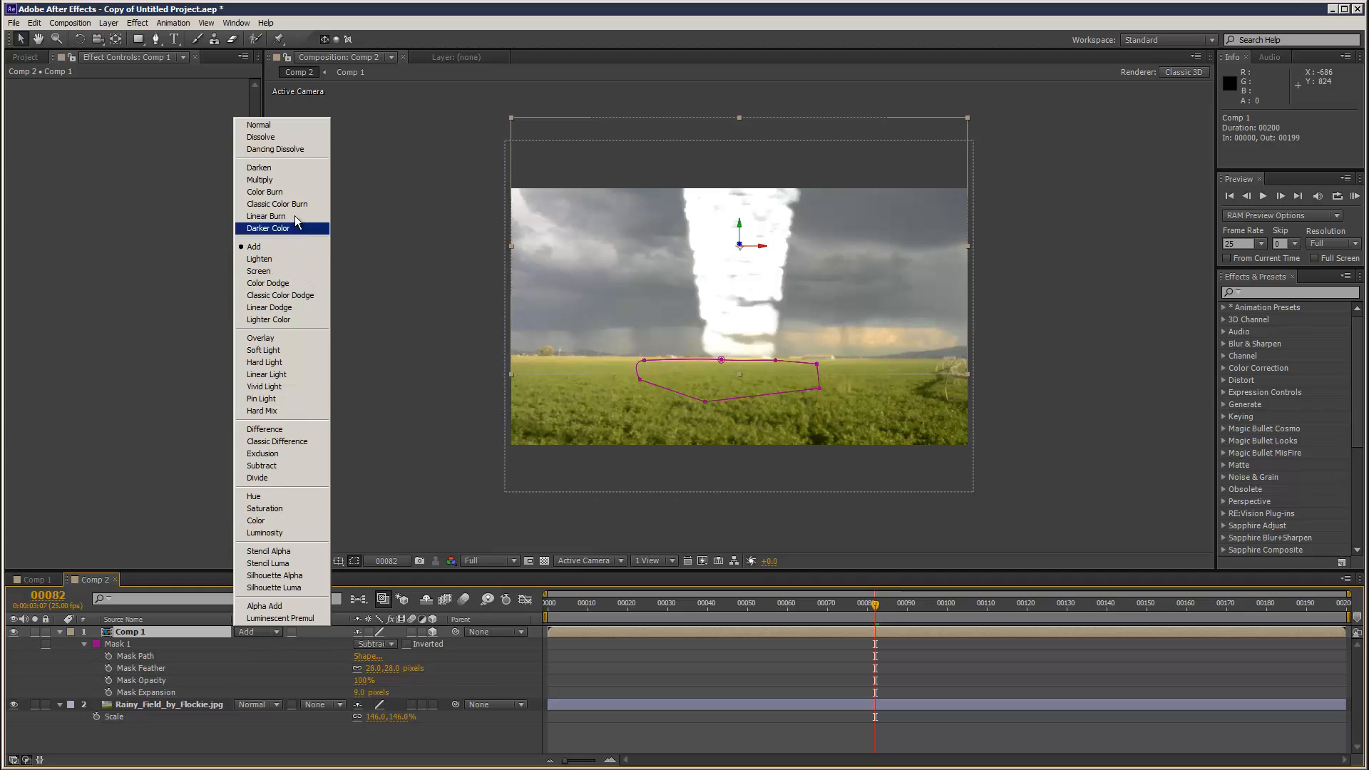
left_click(291, 183)
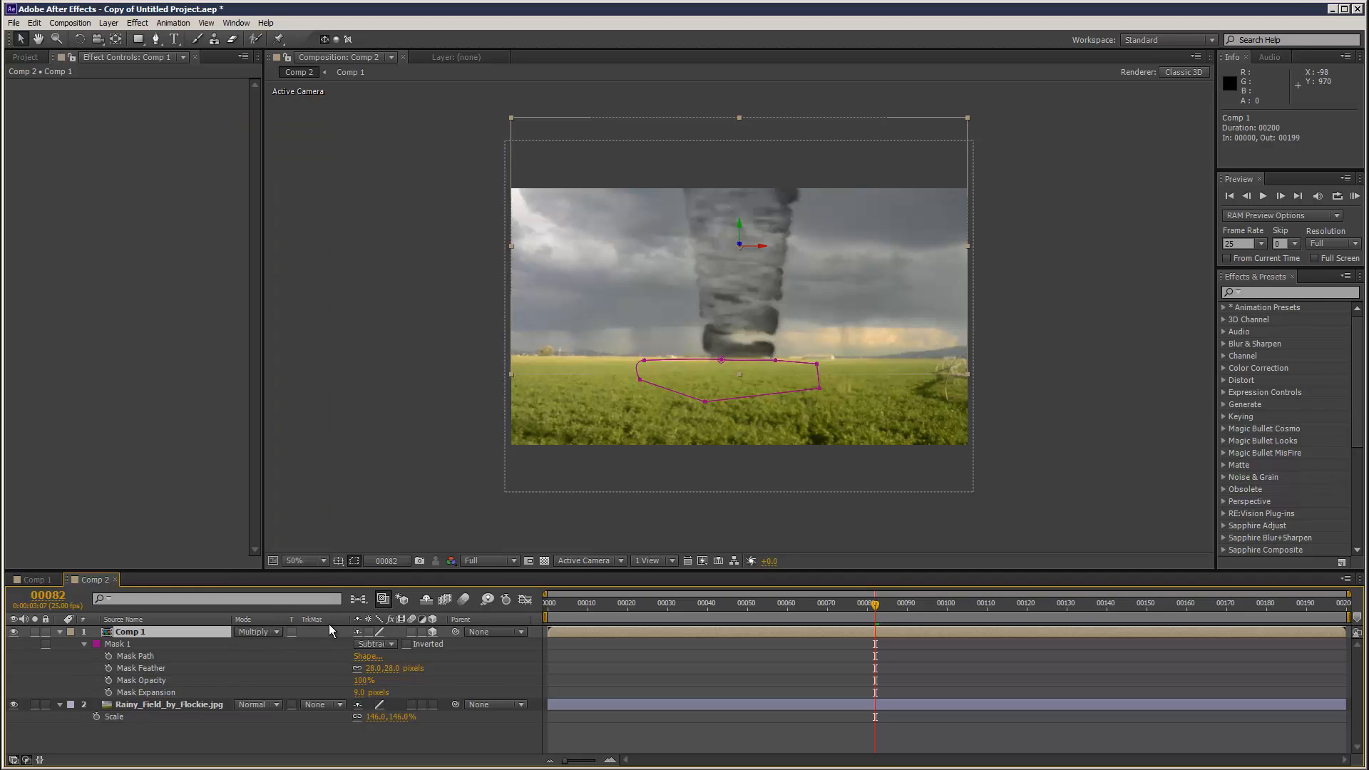
Lower the Comp 1 layer's opacity to 63% and check the blended column at frame 61
key("t")
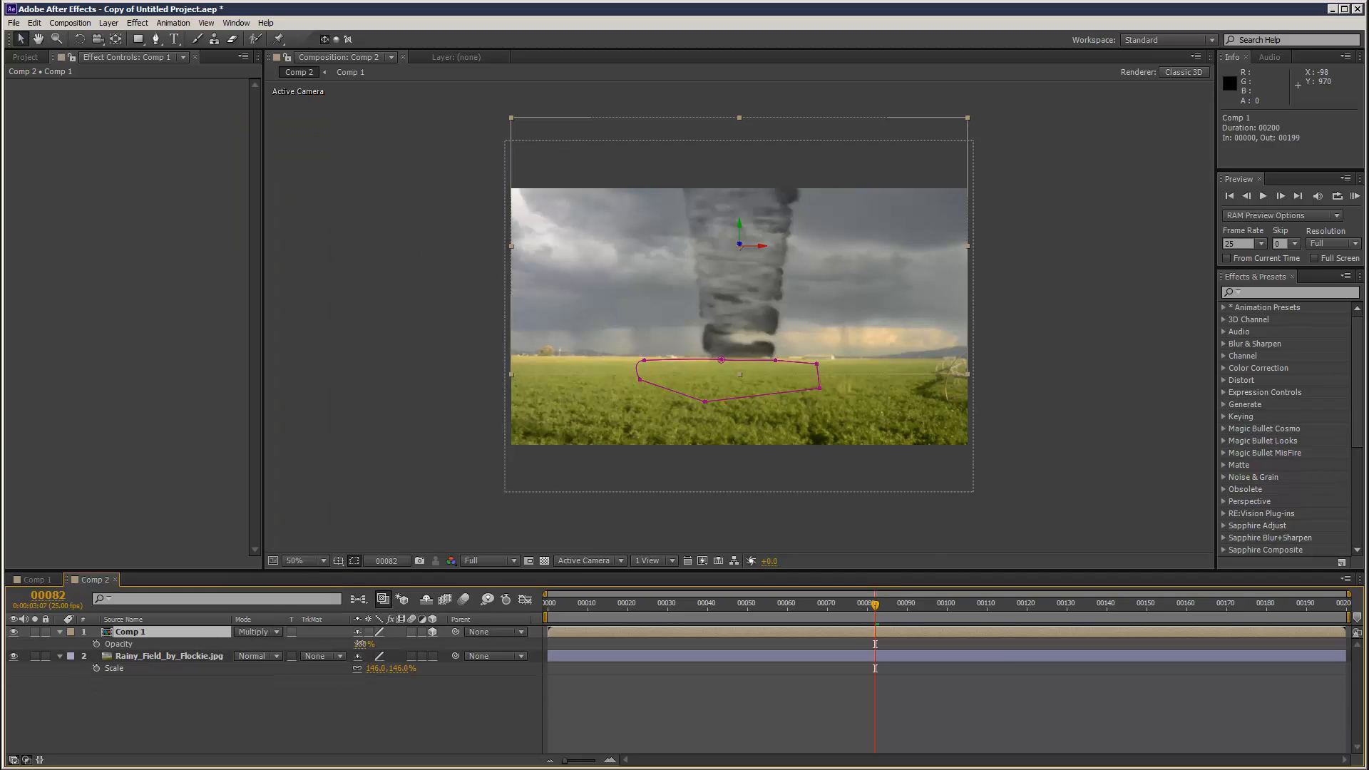
left_click_drag(368, 644, 341, 647)
left_click(341, 648)
left_click_drag(606, 604, 789, 597)
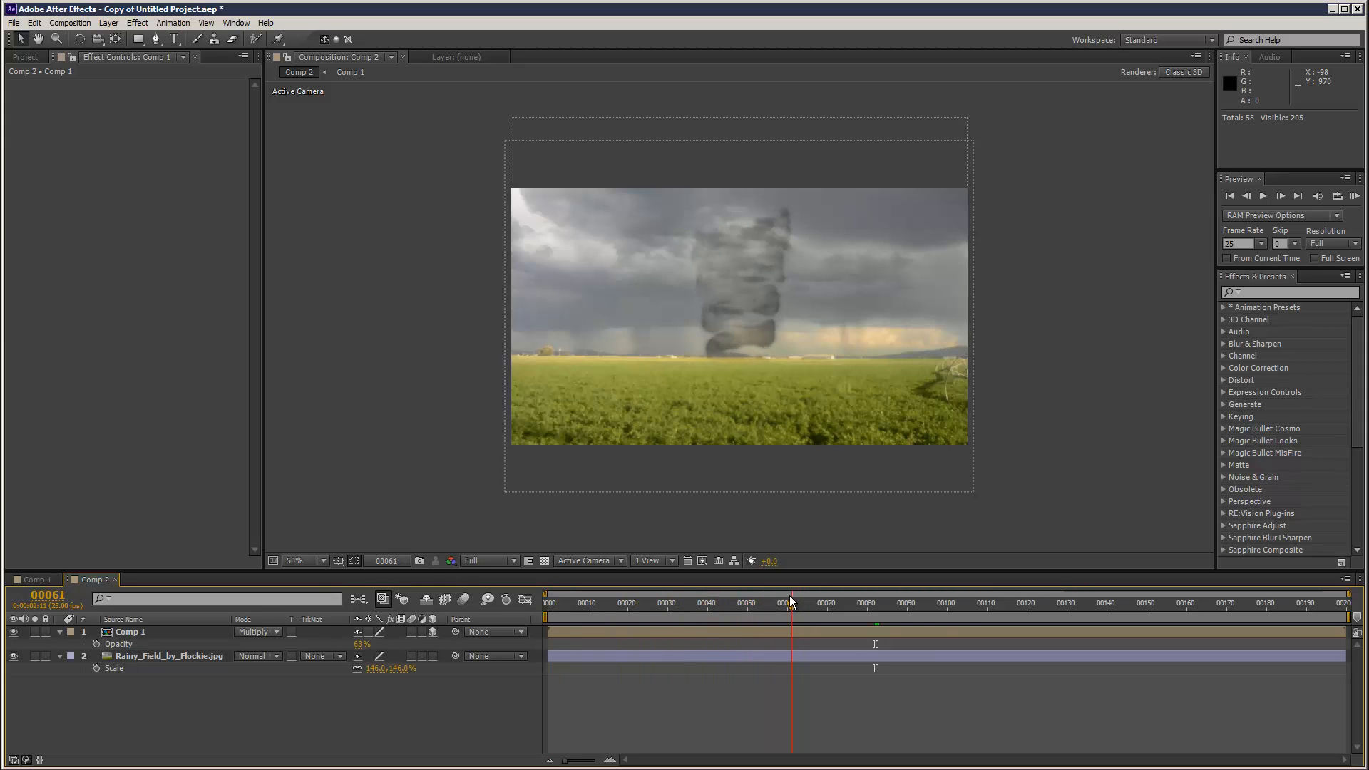
Set the particular layer's Emitter Size Z to 283, Velocity to 82, Velocity Distribution to 2.4 and Velocity from Motion to -14 in Comp 1
left_click(44, 579)
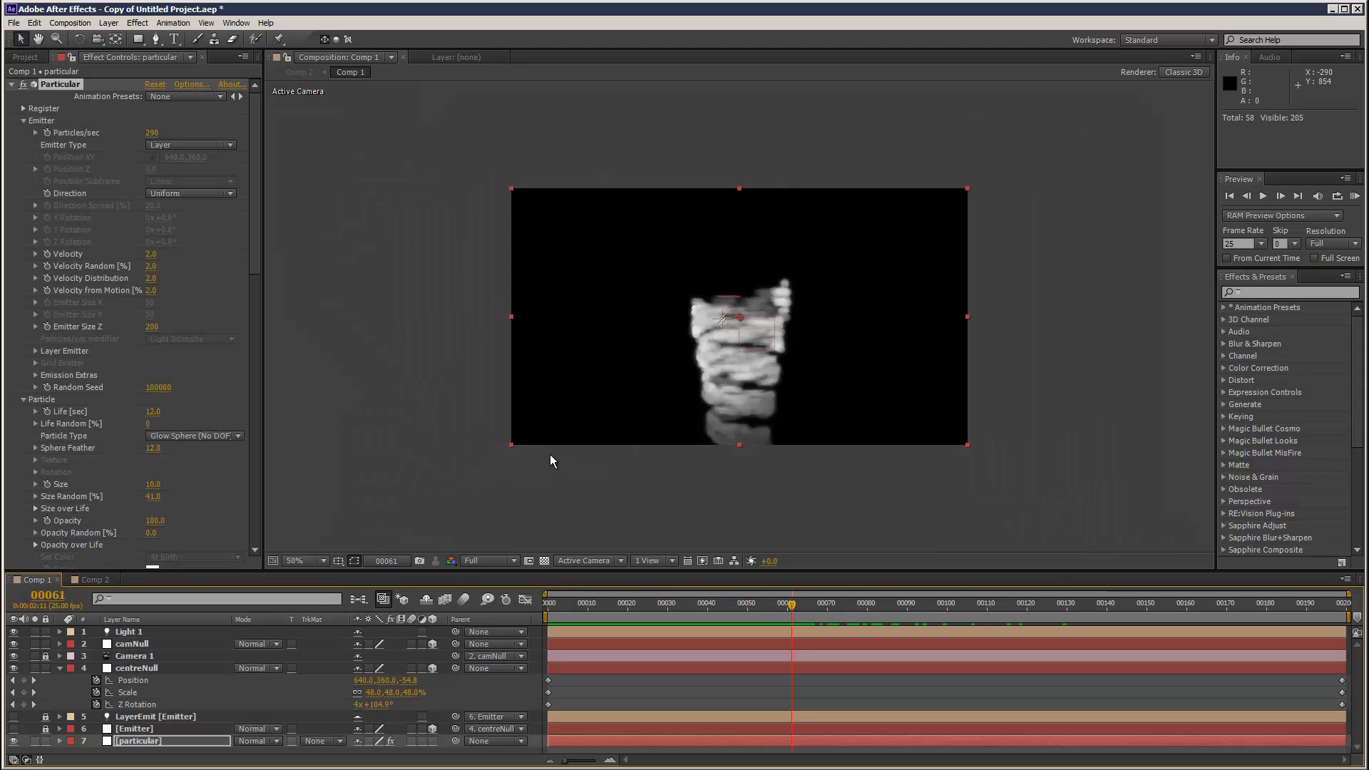
left_click(139, 742)
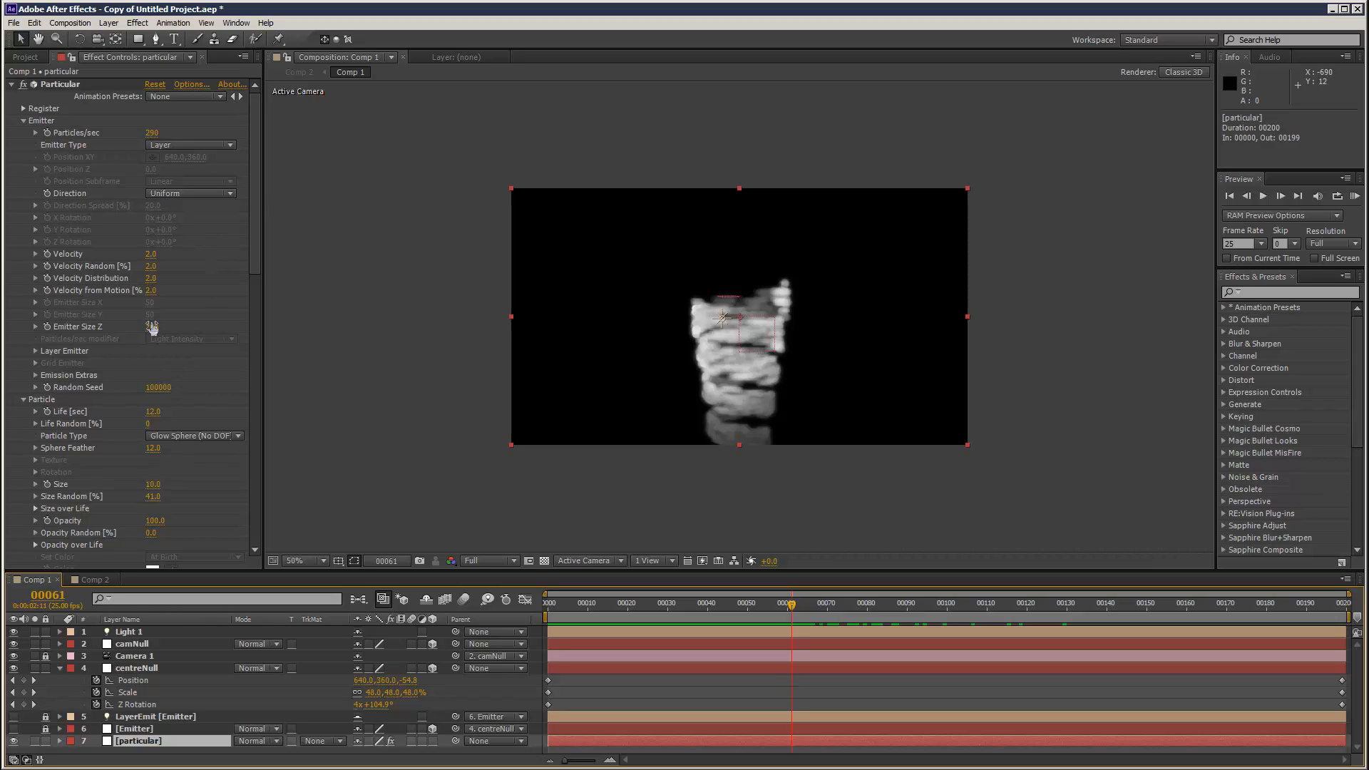
left_click_drag(152, 327, 224, 339)
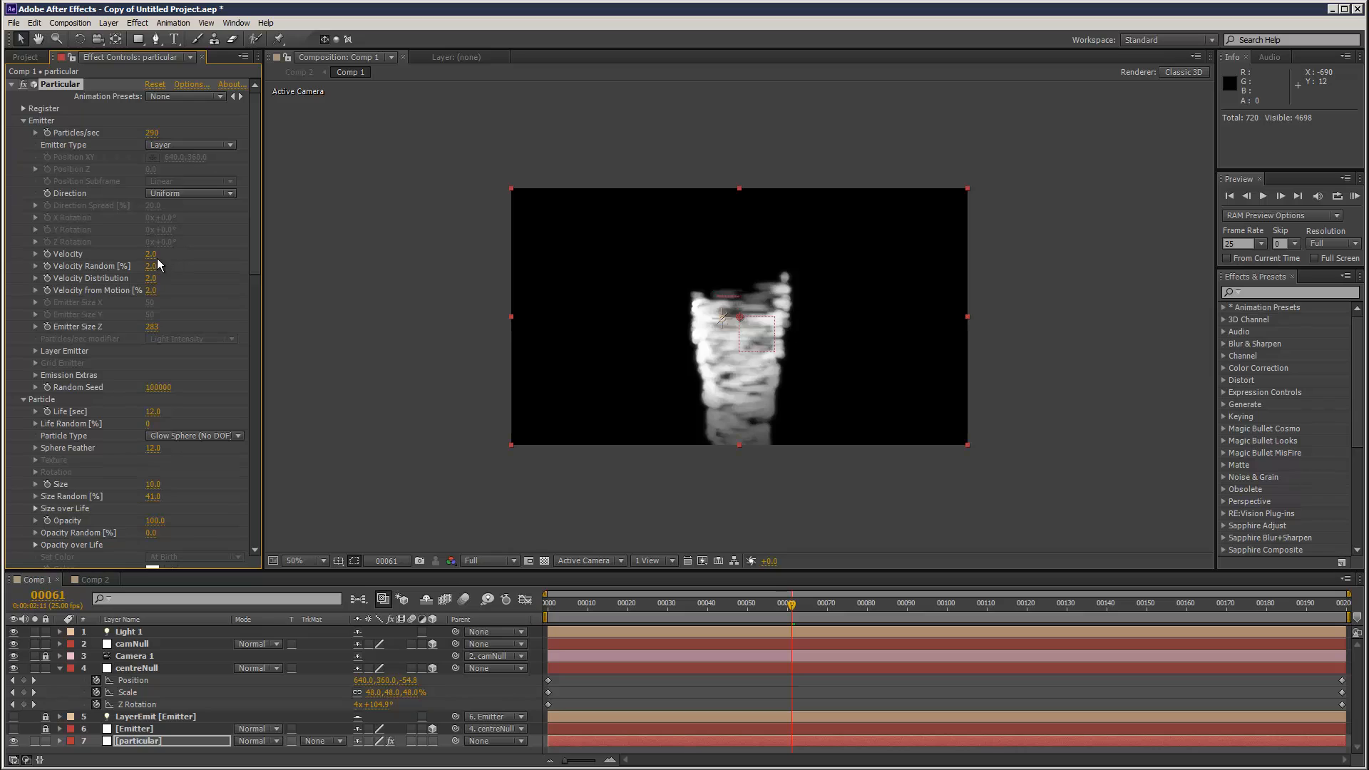
left_click_drag(151, 260, 143, 293)
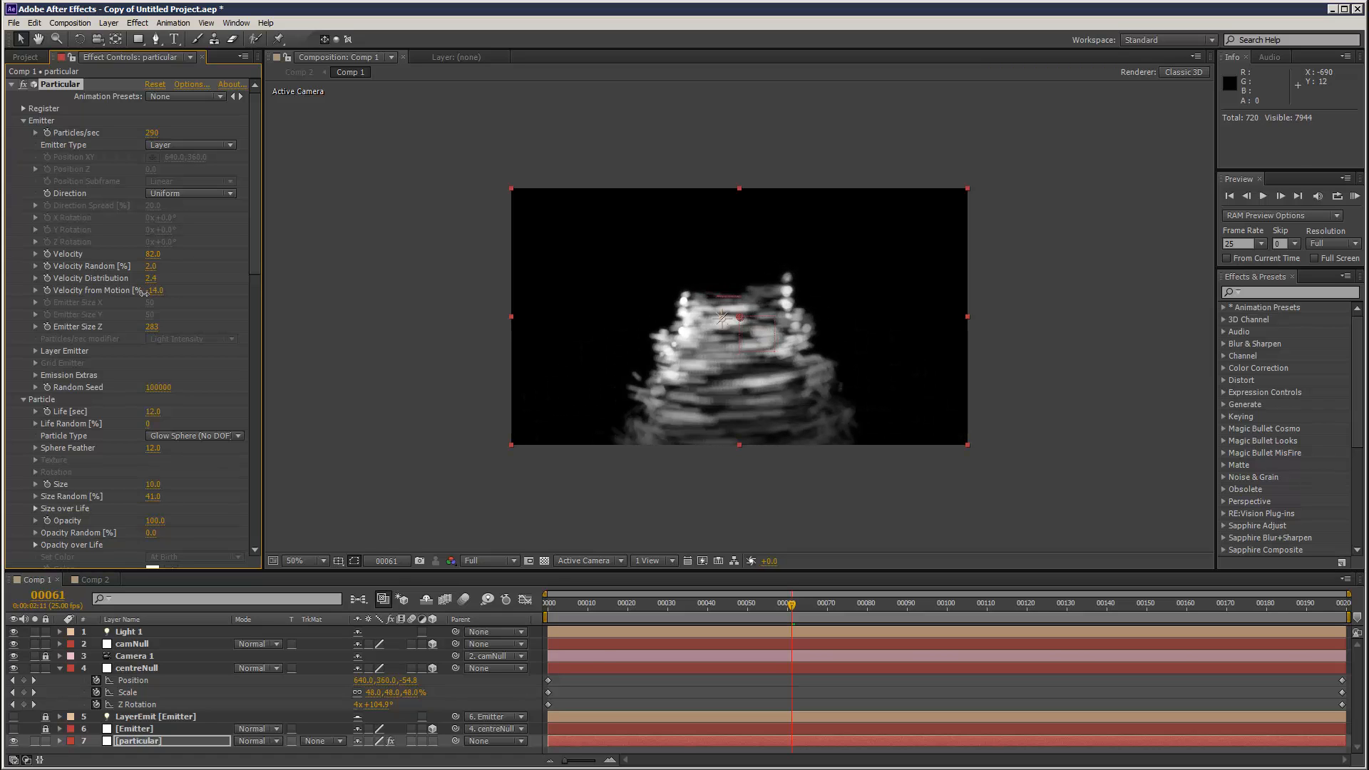
Try Dissolve on the Comp 1 layer in Comp 2, set its blending mode to Normal, and preview the animation up to frame 61
left_click(90, 580)
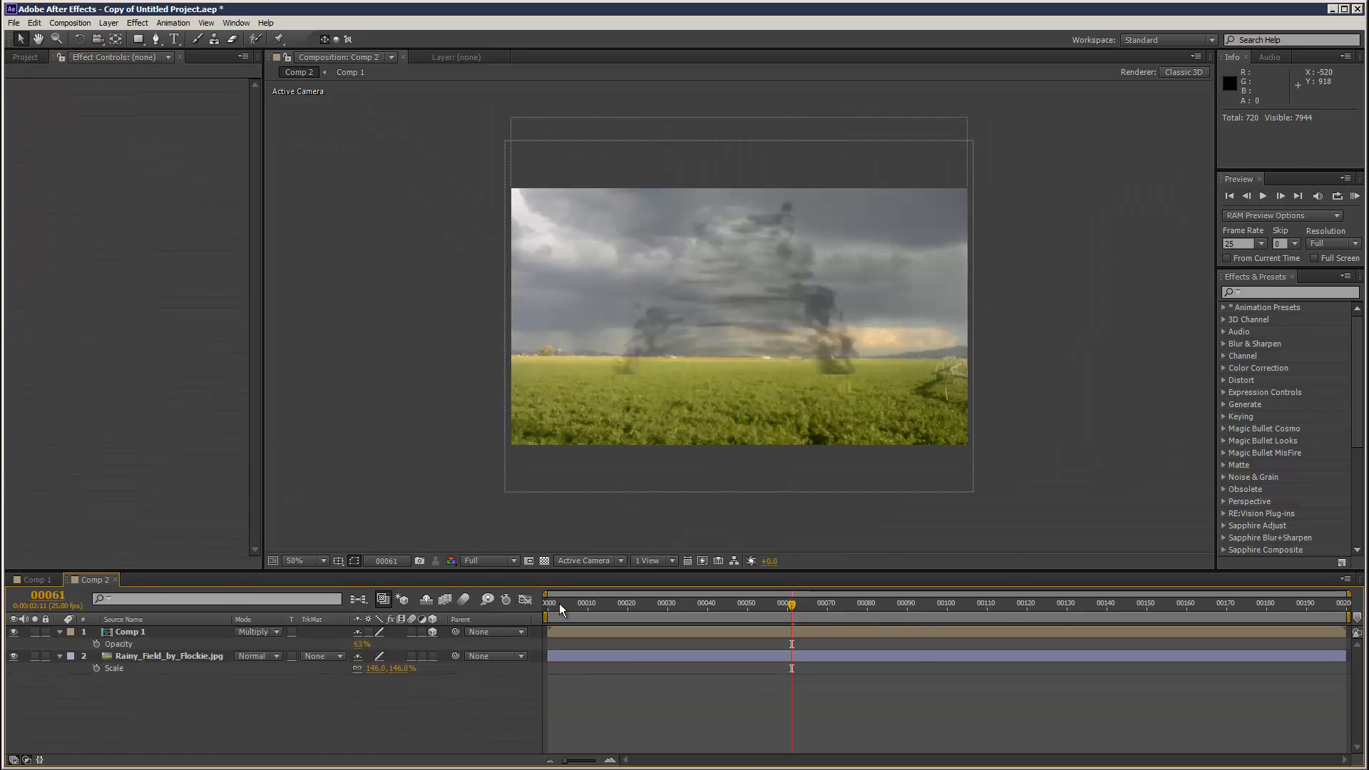
left_click(245, 632)
left_click(279, 136)
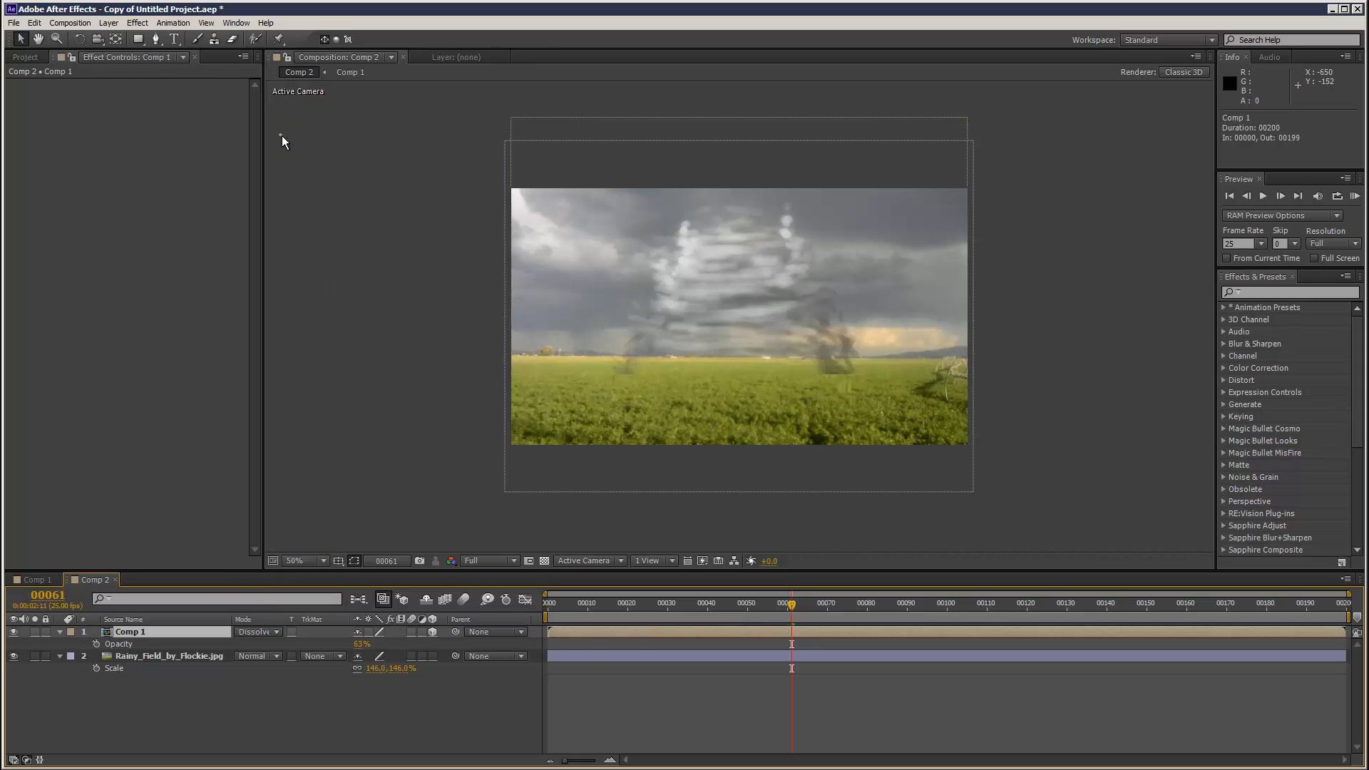
left_click(257, 632)
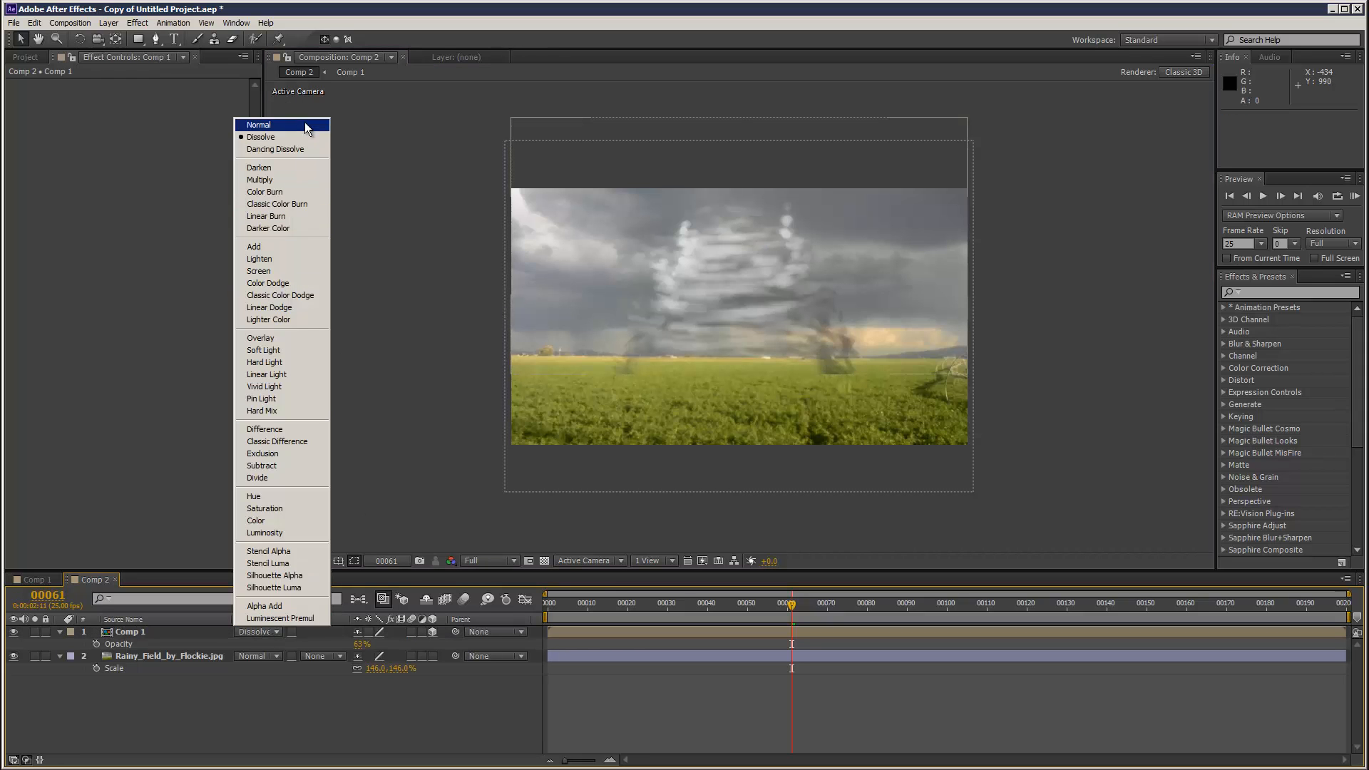
left_click(305, 125)
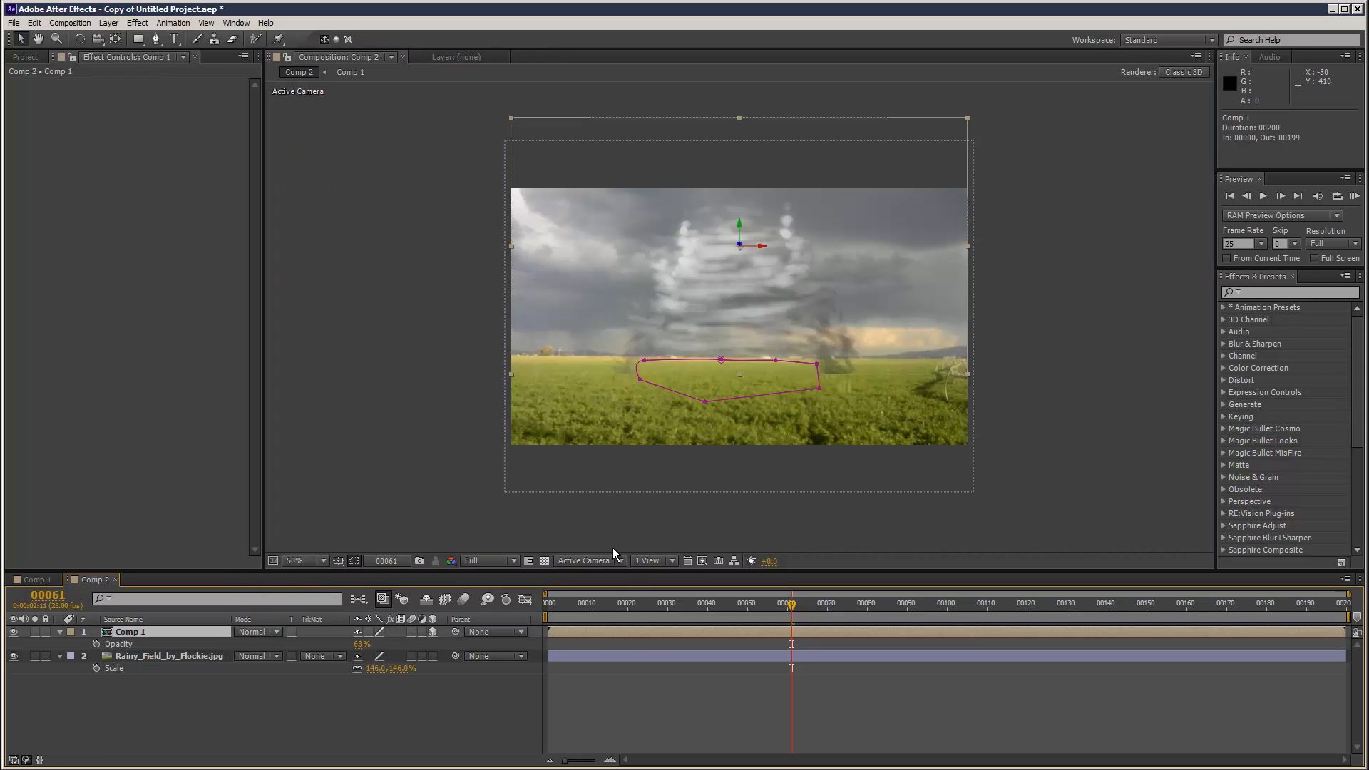
key("KP_0")
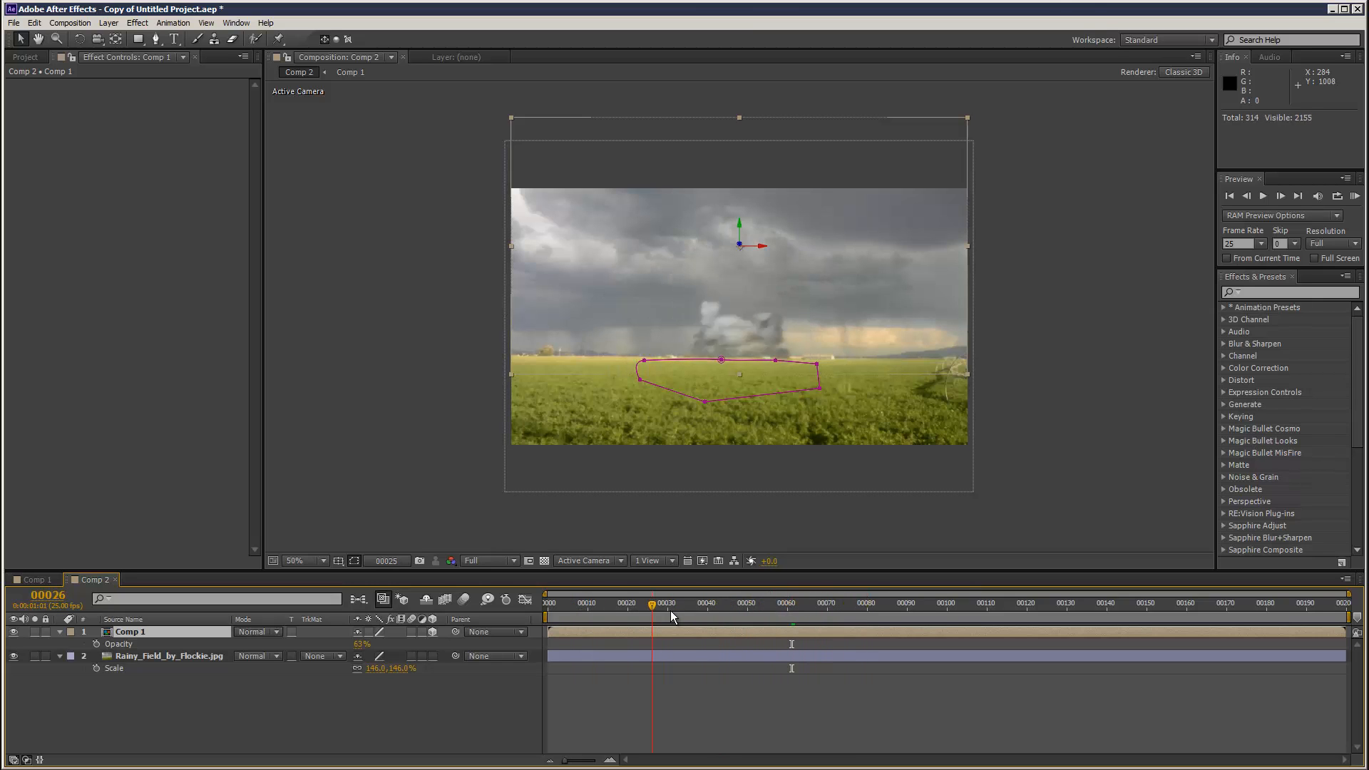
left_click_drag(738, 612, 576, 597)
left_click_drag(756, 601, 608, 601)
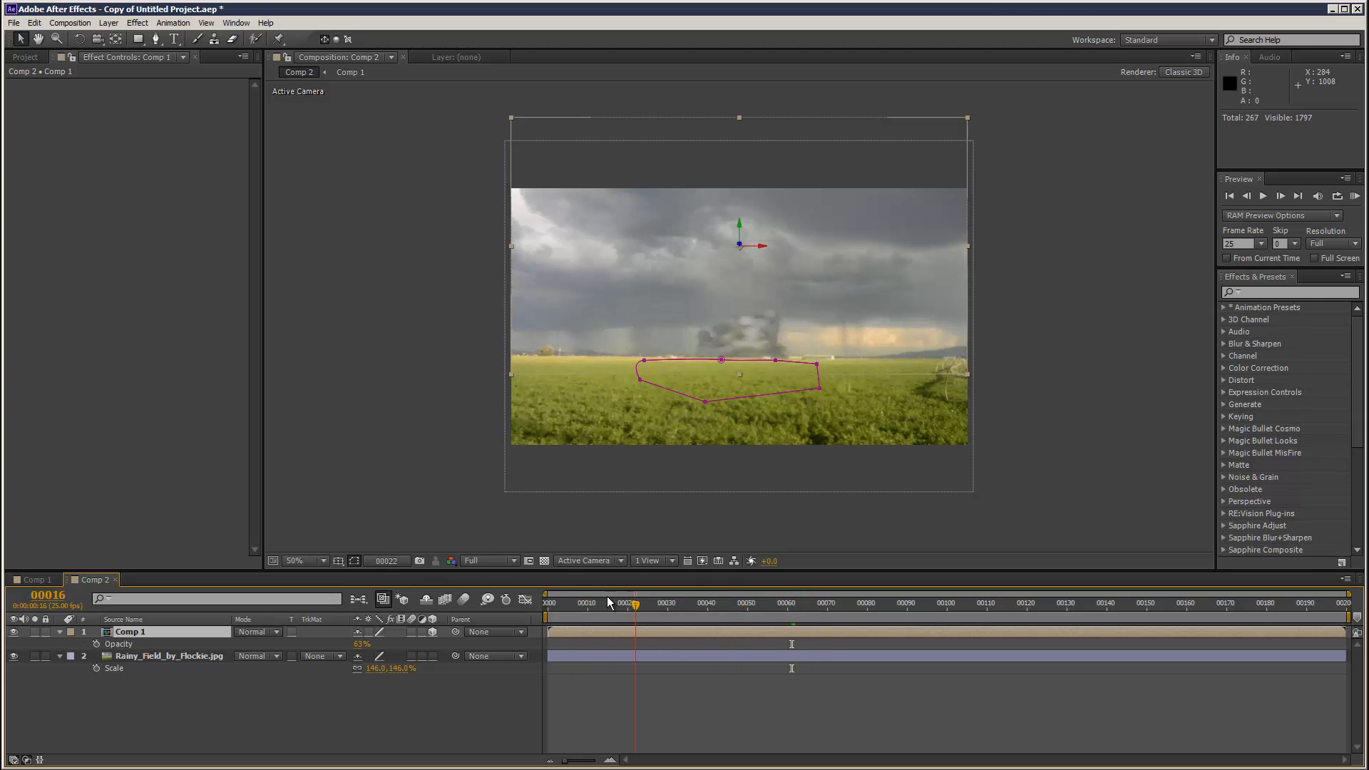
left_click_drag(787, 602, 732, 602)
Set the particle Size of the particular layer in Comp 1 to 7
left_click(47, 579)
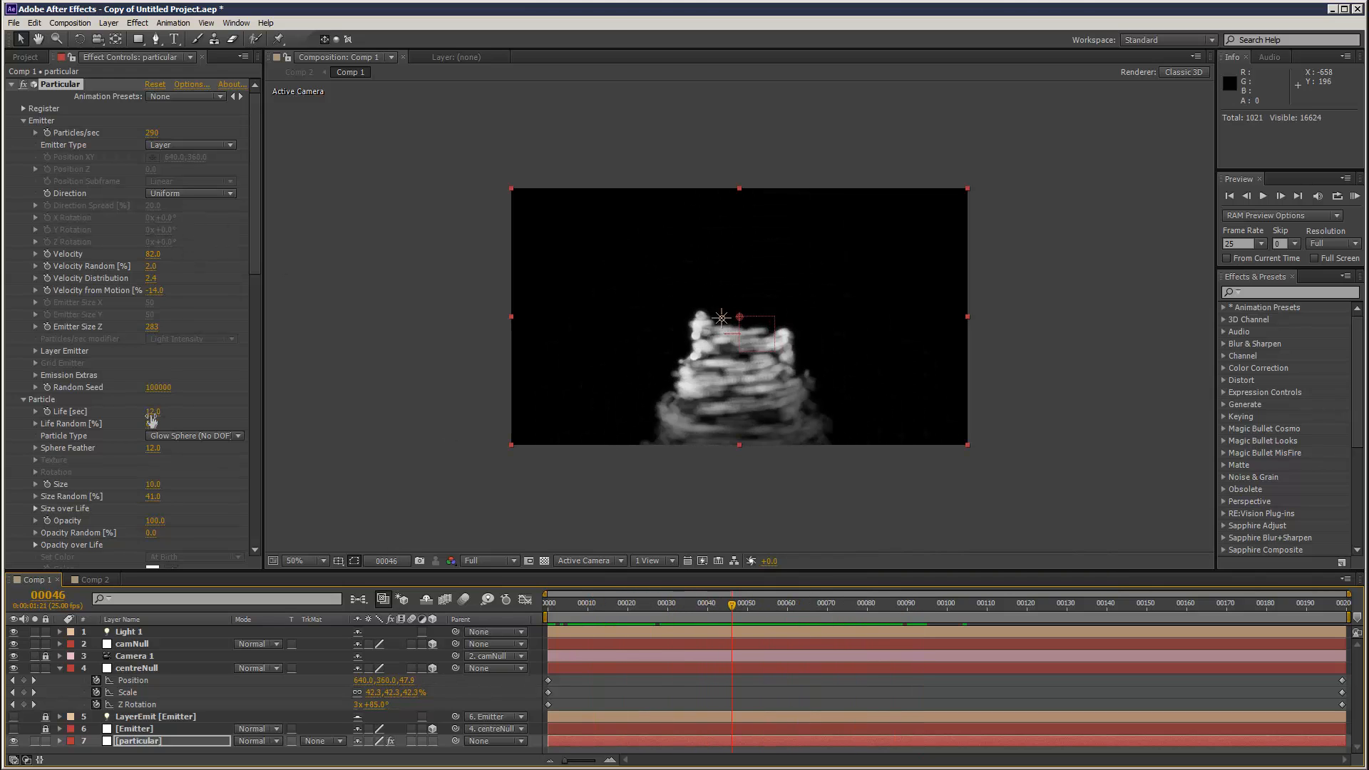
left_click(153, 487)
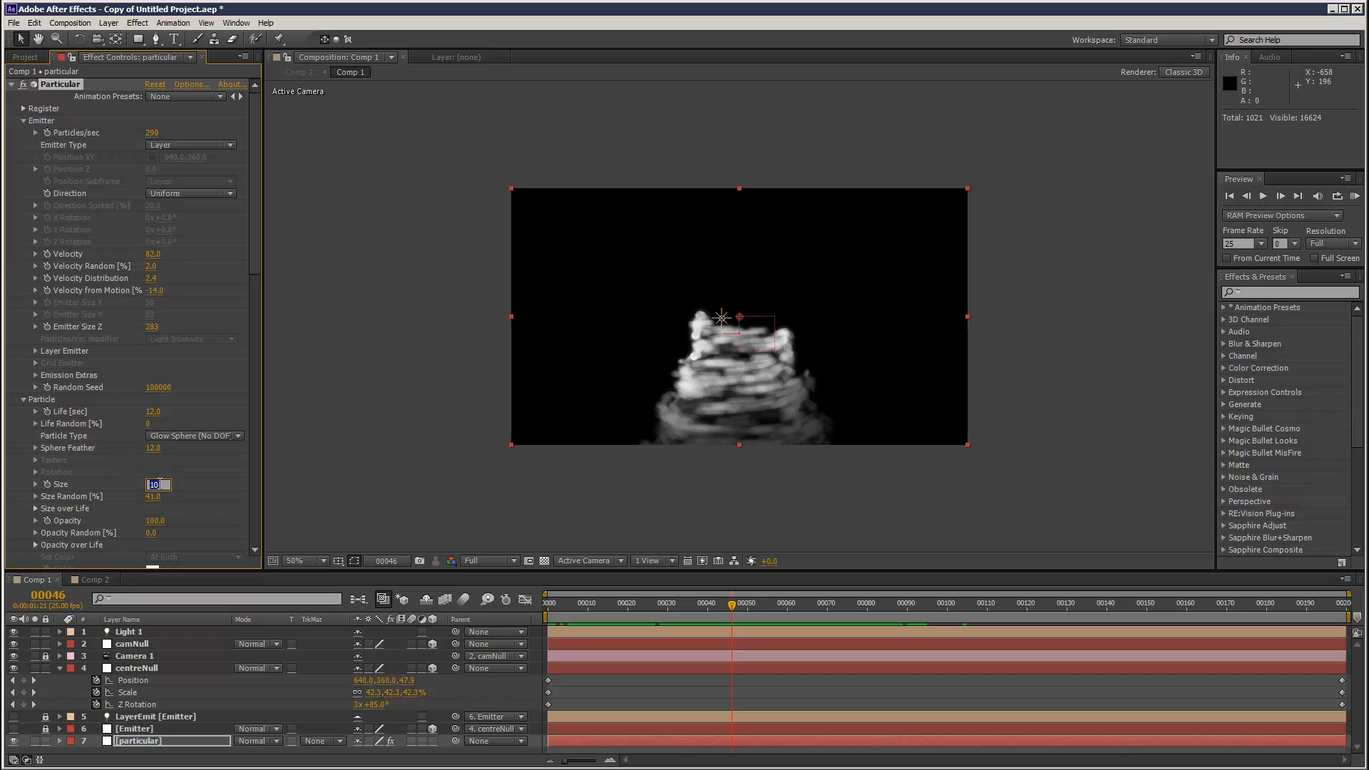
type("7")
key("Return")
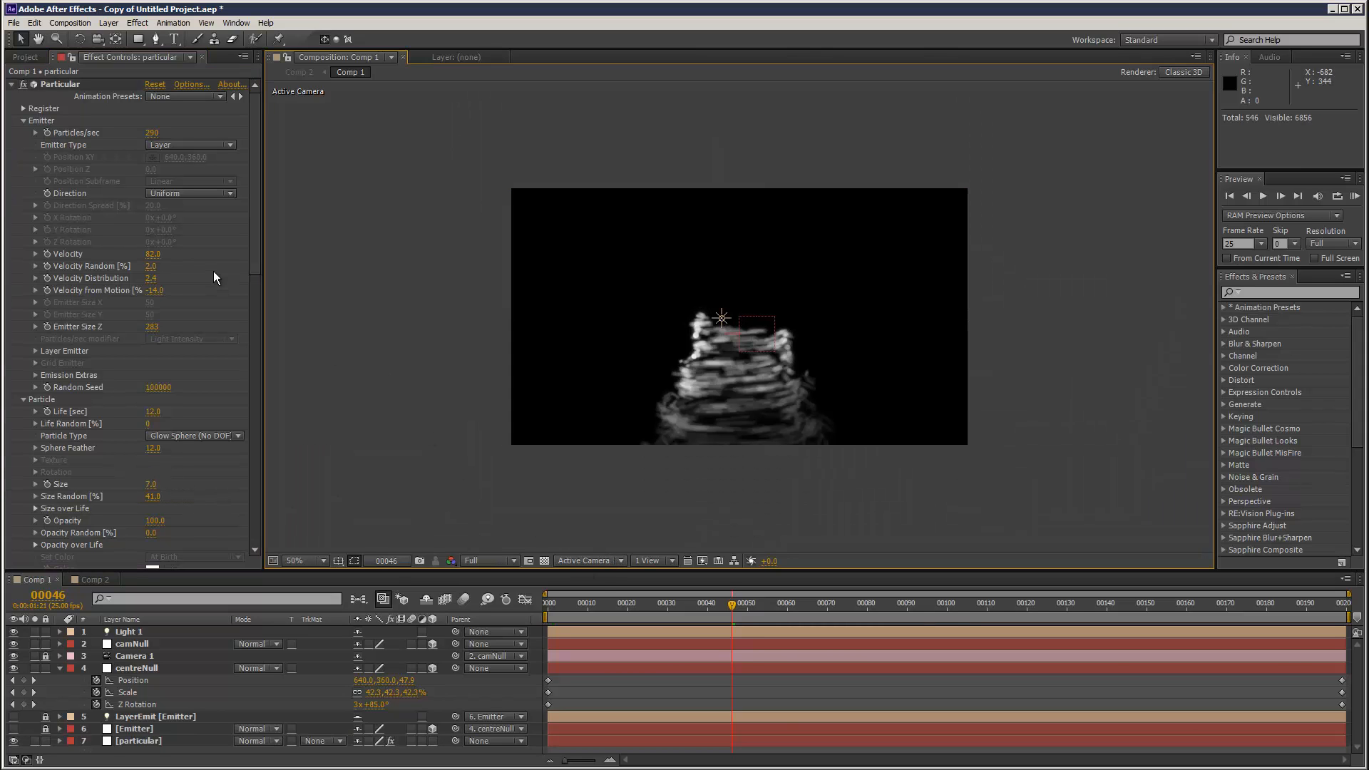
Set Velocity from Motion to 7 and check the column's growth in Comp 1 and in Comp 2 up to frame 63
left_click_drag(156, 296, 169, 294)
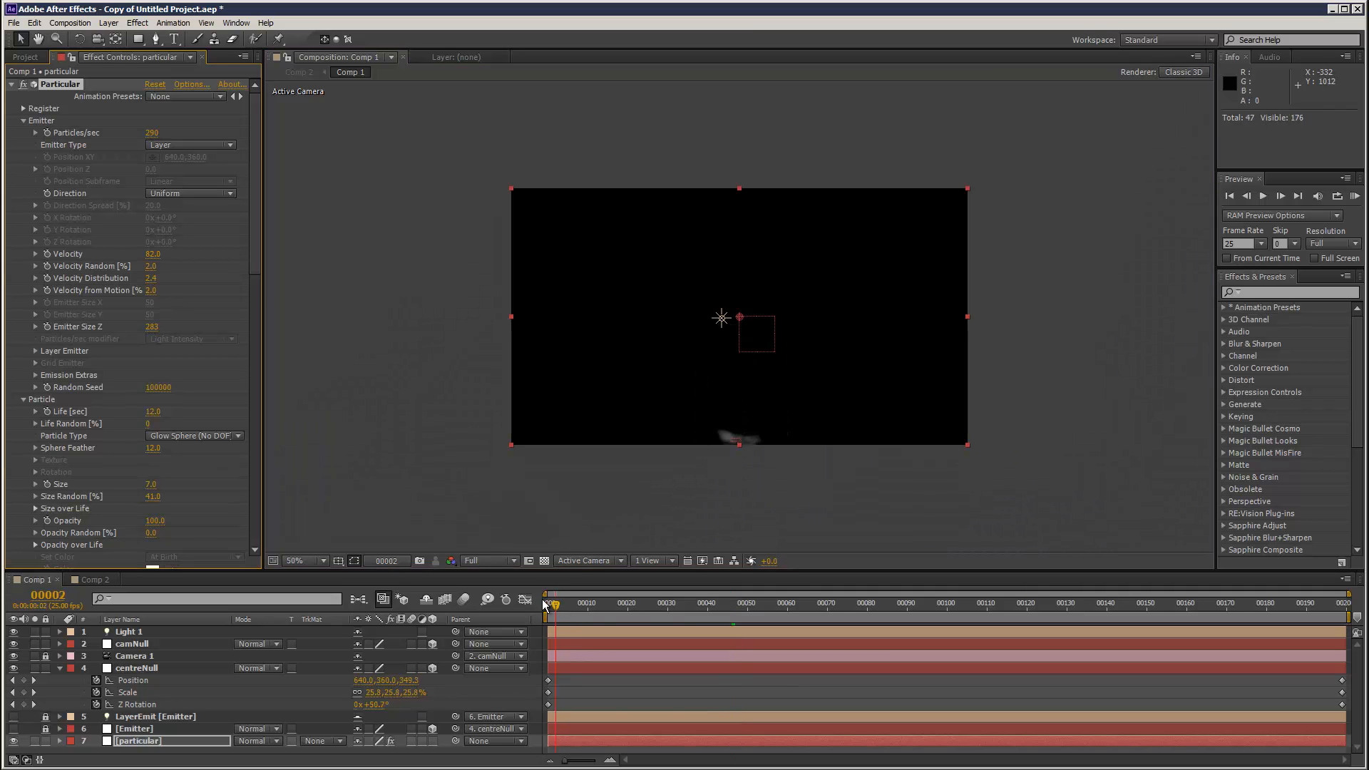
left_click_drag(546, 604, 772, 609)
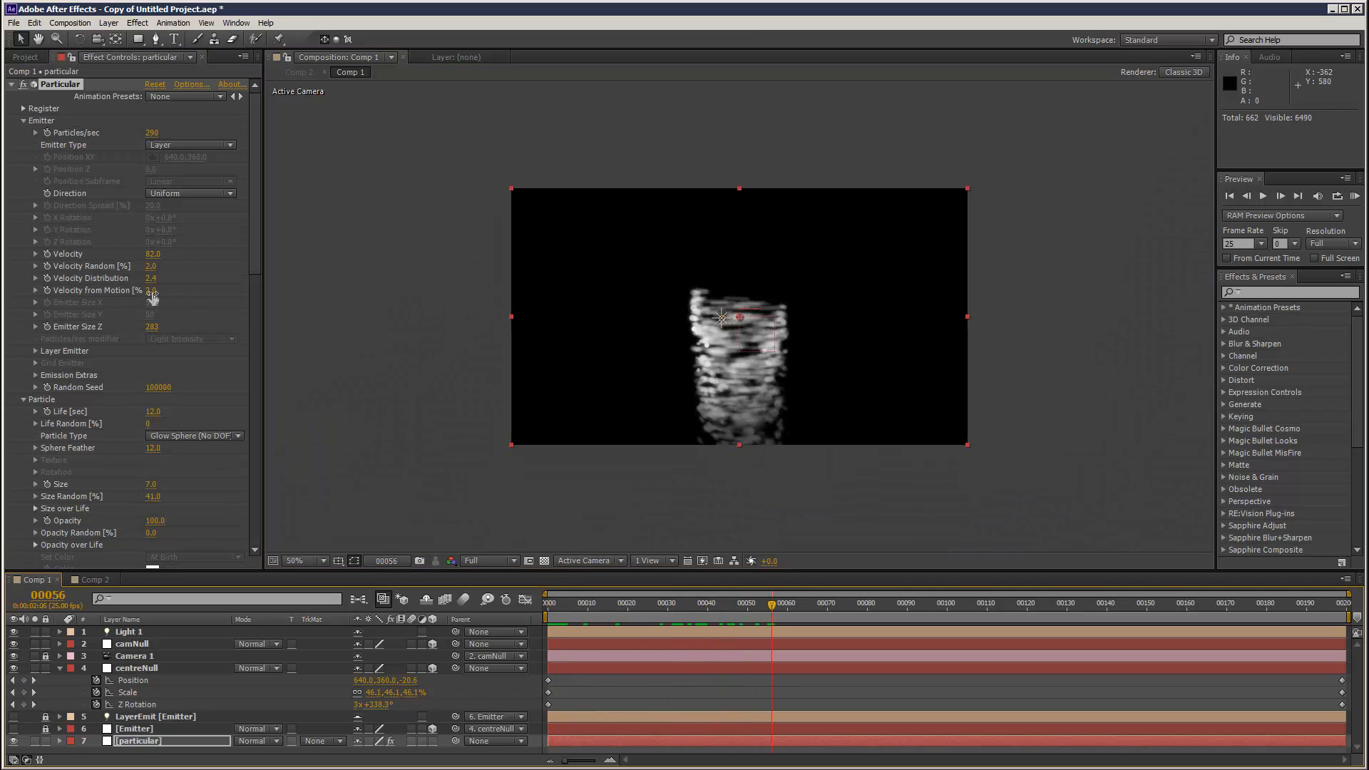
left_click_drag(153, 298, 159, 298)
left_click(547, 606)
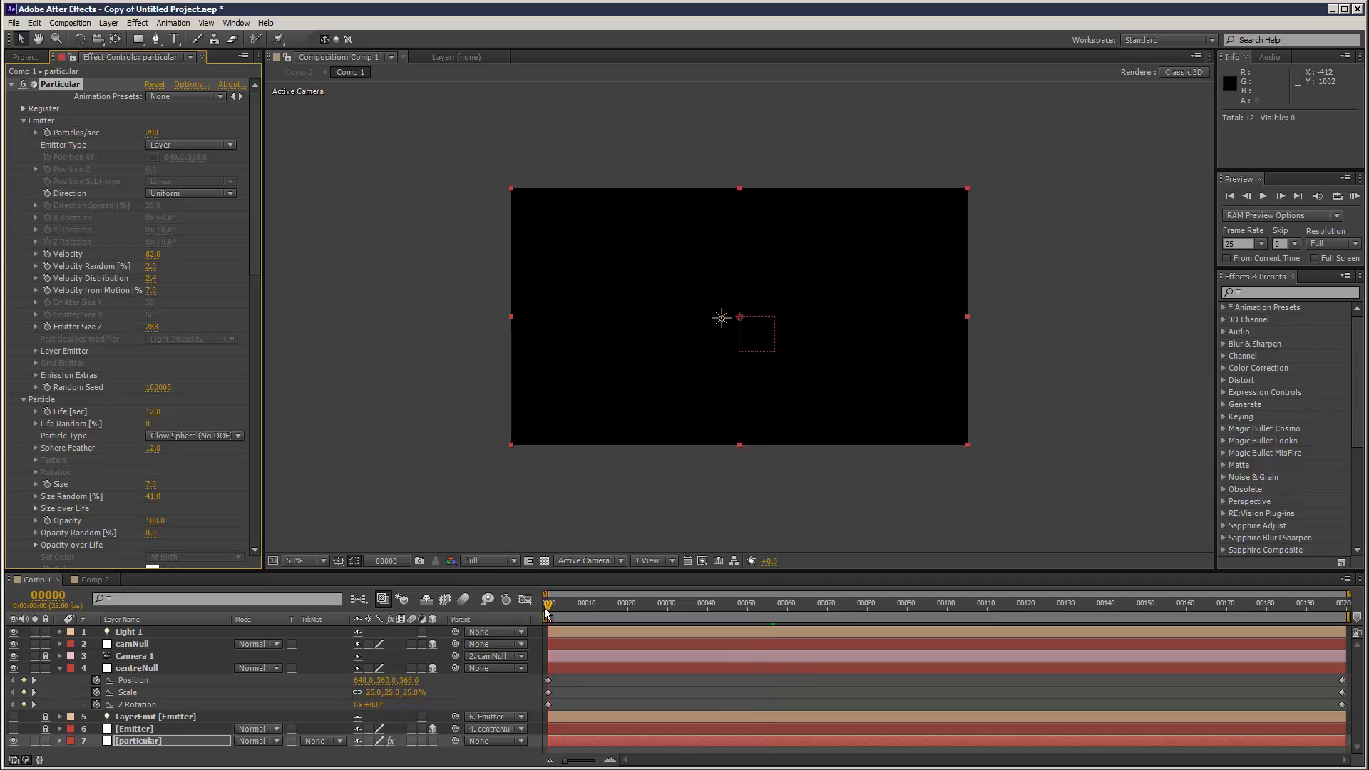
left_click_drag(547, 608, 732, 605)
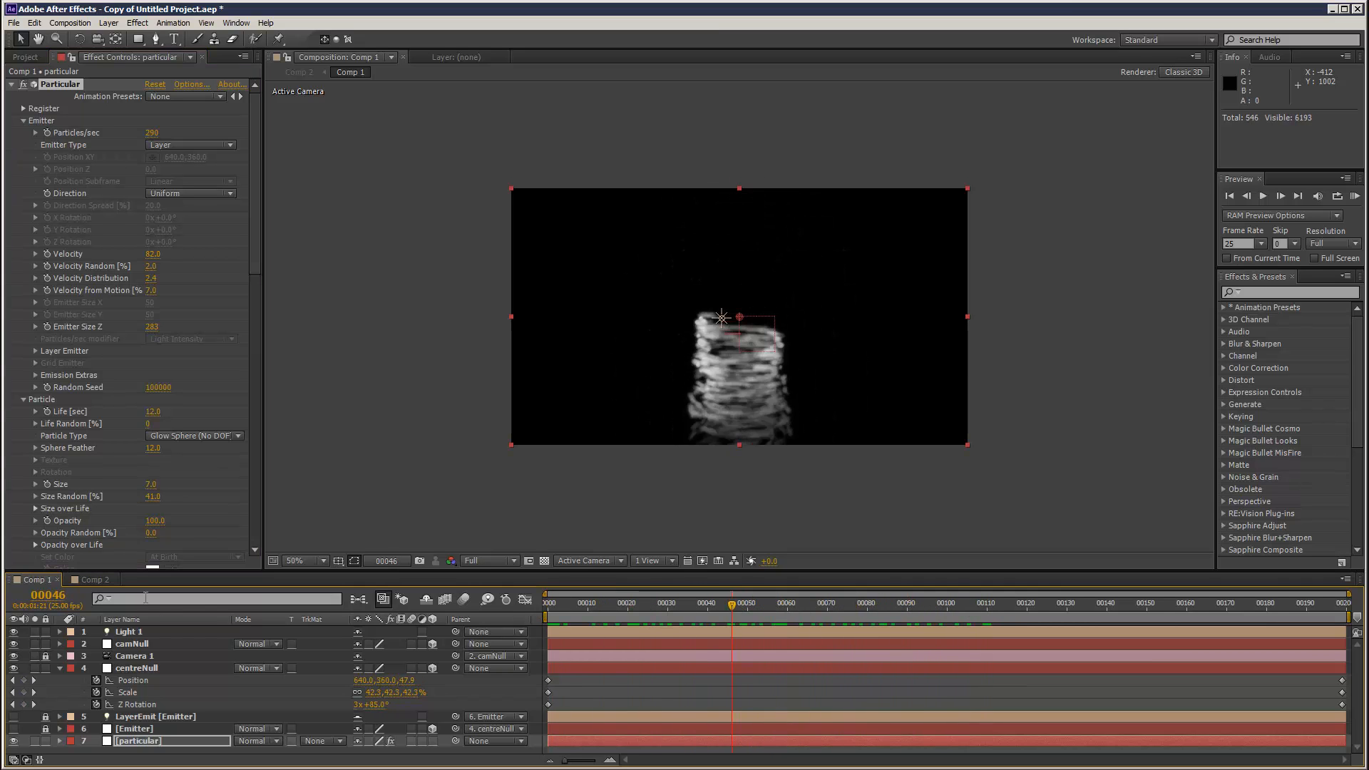
left_click(95, 580)
left_click_drag(549, 607, 800, 604)
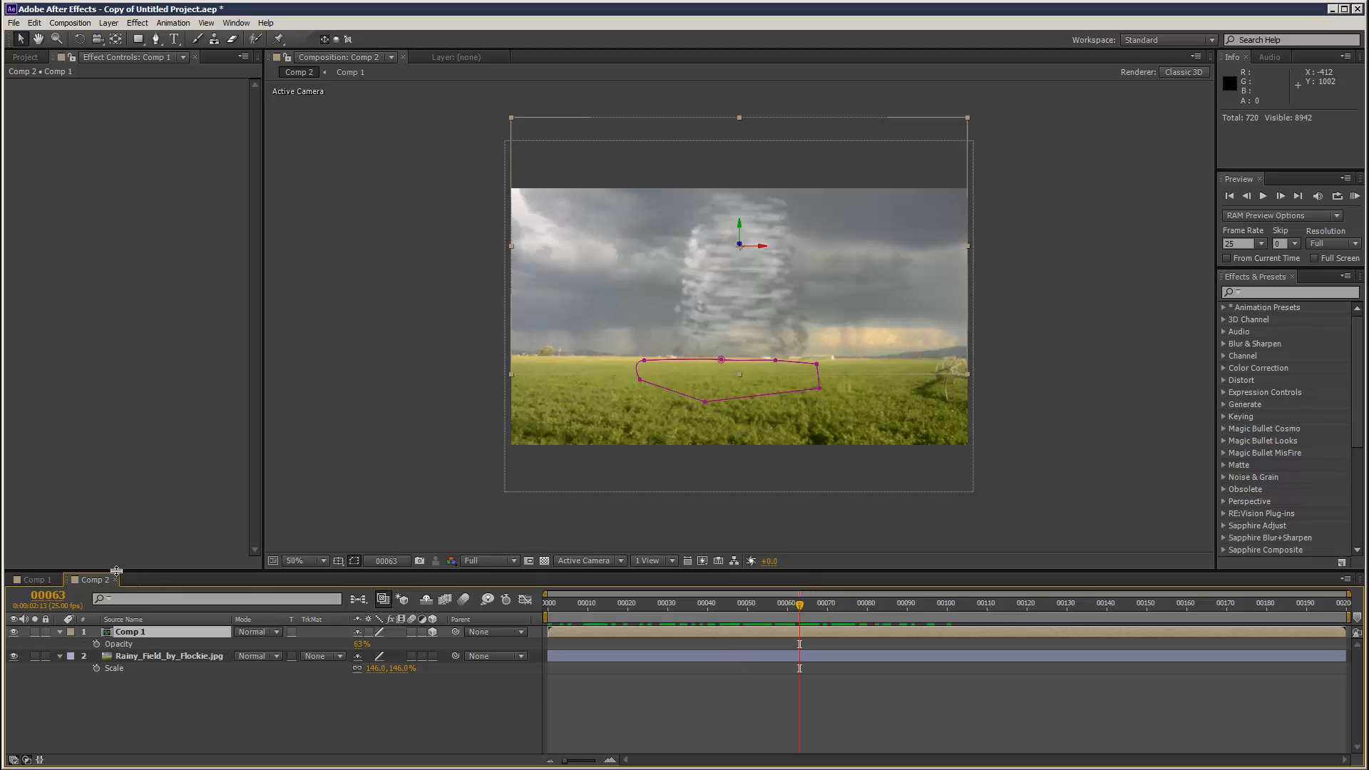
Set the particular layer's particle Size to 12 and its Shading to Nominal Distance 200, Ambient 0 and Diffuse 66
left_click(53, 581)
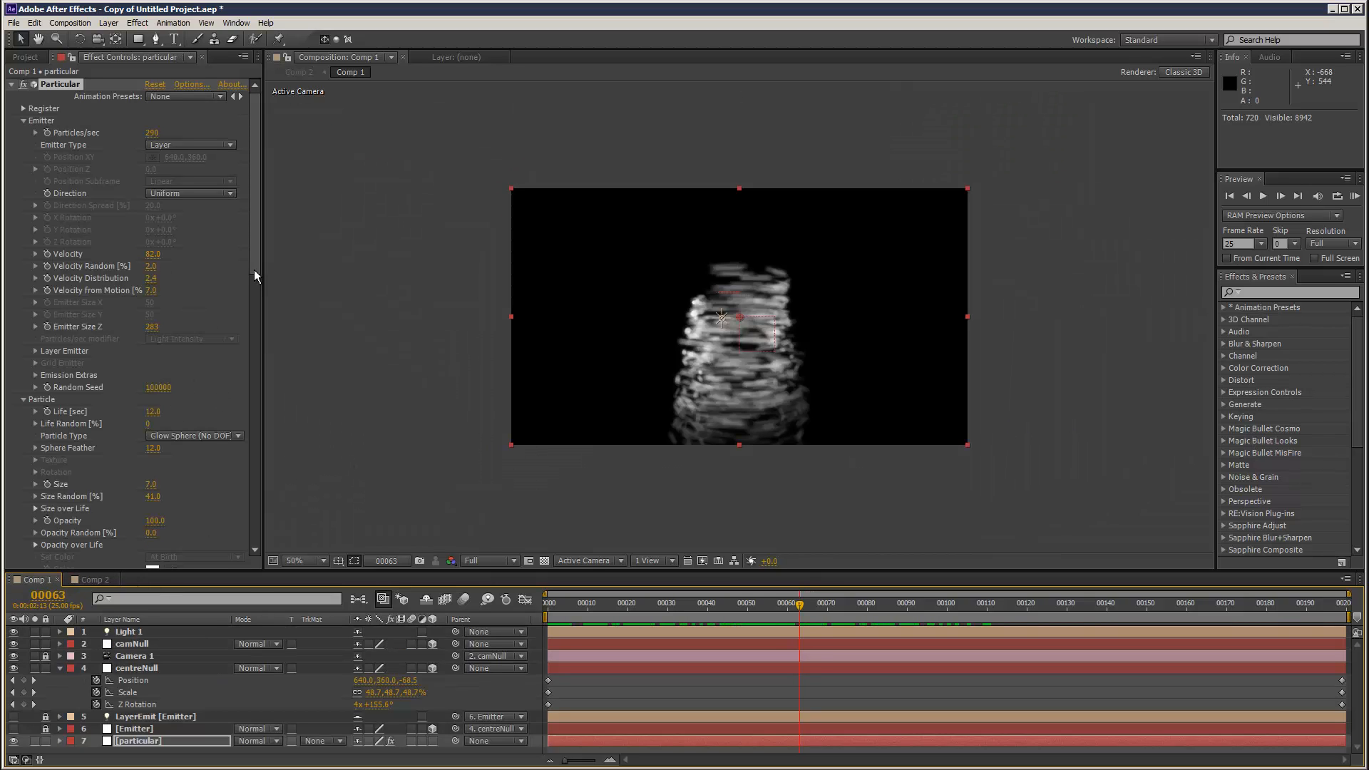
left_click_drag(254, 269, 254, 331)
mouse_move(151, 303)
left_mouse_down()
mouse_move(171, 304)
mouse_move(158, 304)
left_mouse_up()
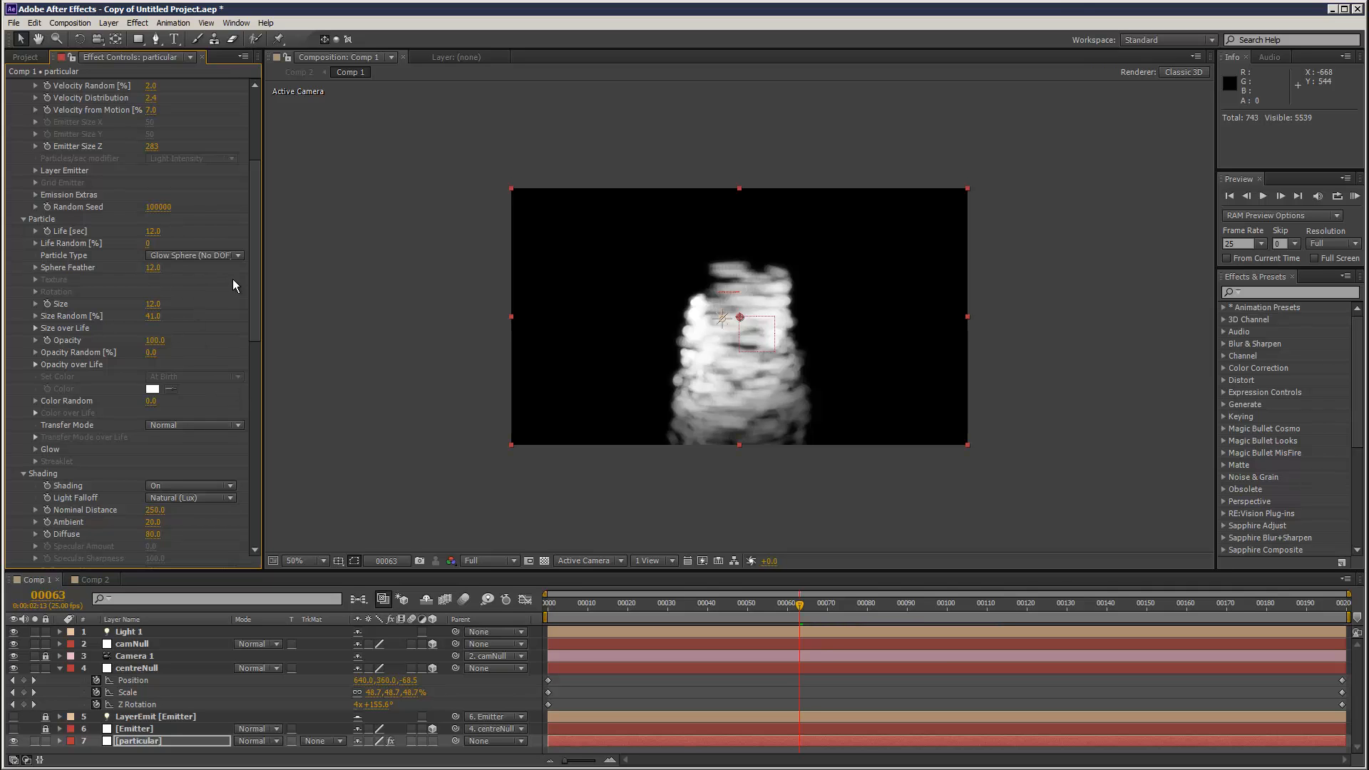
mouse_move(255, 289)
left_mouse_down()
mouse_move(263, 465)
mouse_move(254, 403)
left_mouse_up()
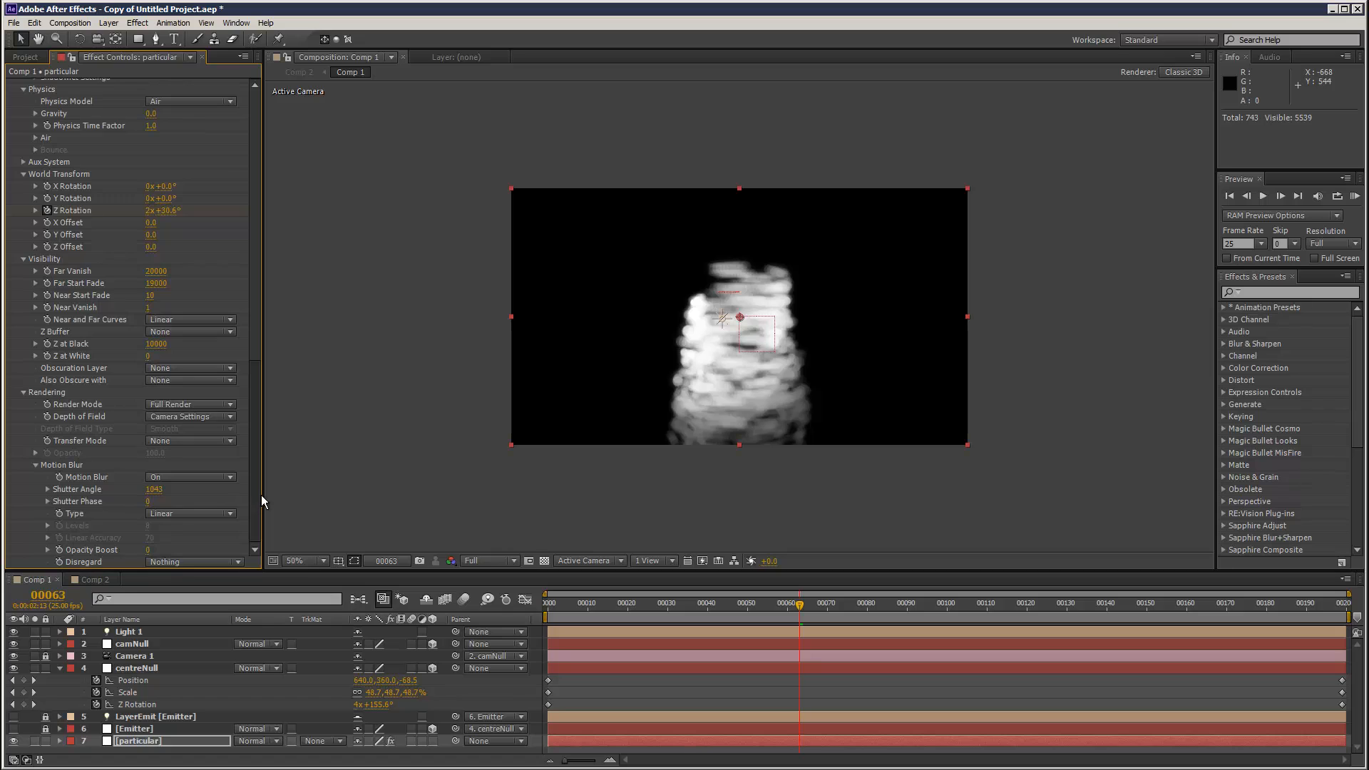
mouse_move(261, 495)
left_mouse_down()
mouse_move(255, 371)
mouse_move(169, 279)
mouse_move(127, 269)
mouse_move(147, 269)
mouse_move(139, 294)
left_mouse_up()
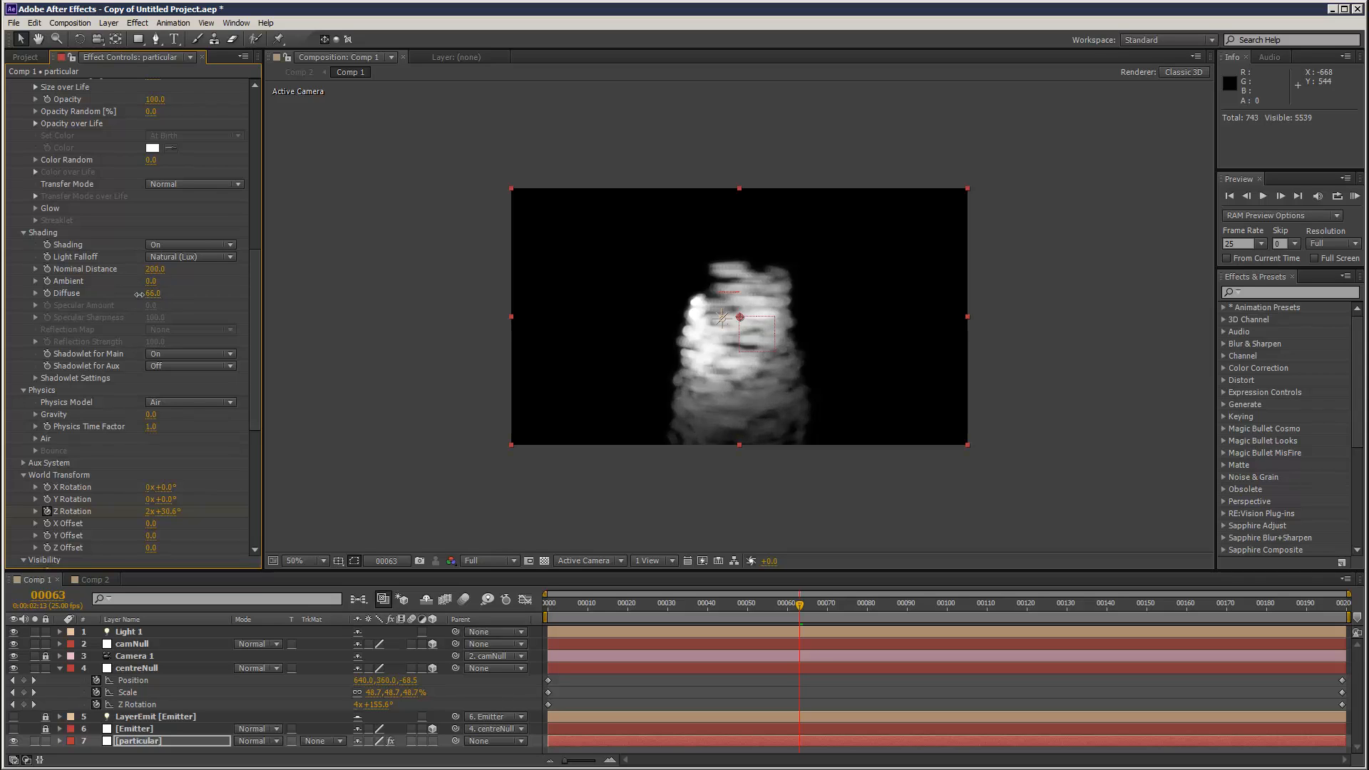
Reposition Light 1 vertically near the middle of the smoke column in Comp 1, and check the lighting in Comp 2 up to frame 78
left_click(185, 632)
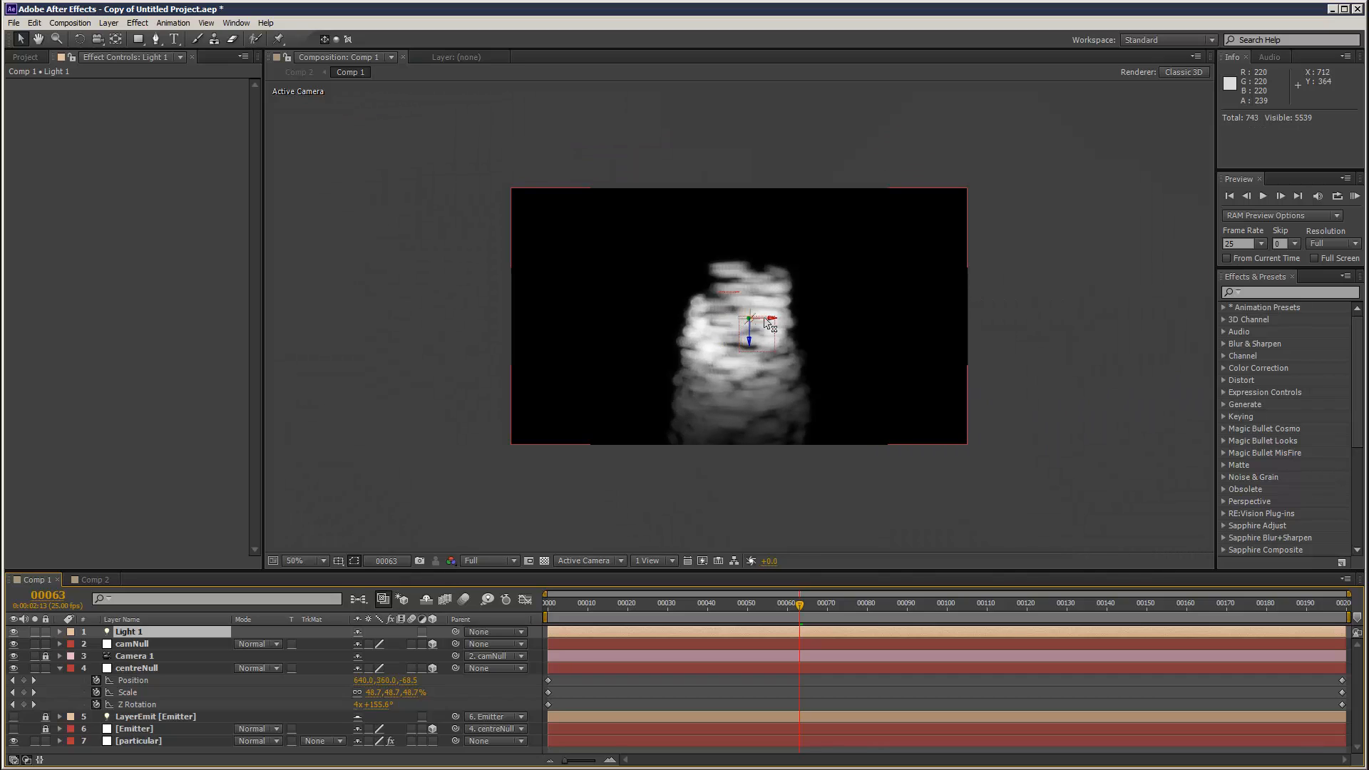
left_click(749, 342)
left_click_drag(751, 324, 760, 412)
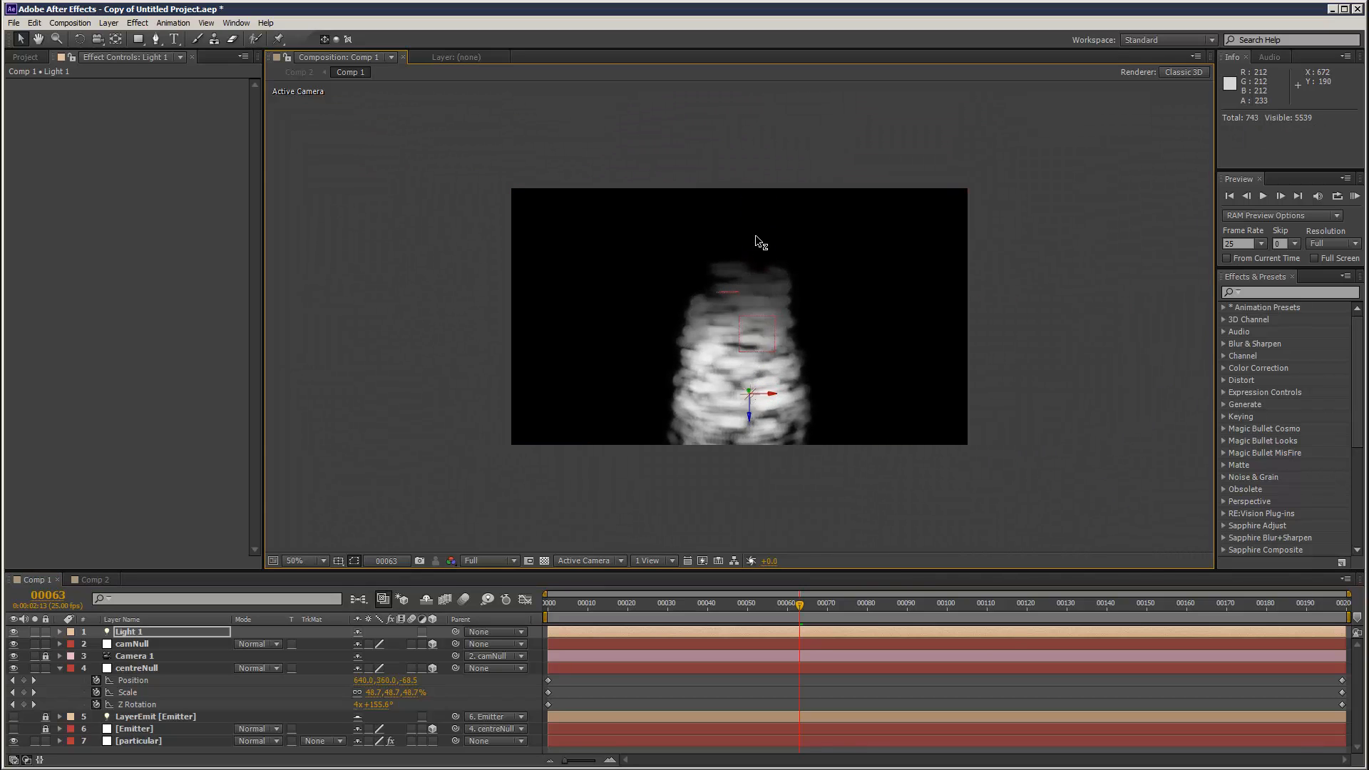
left_click_drag(756, 237, 754, 344)
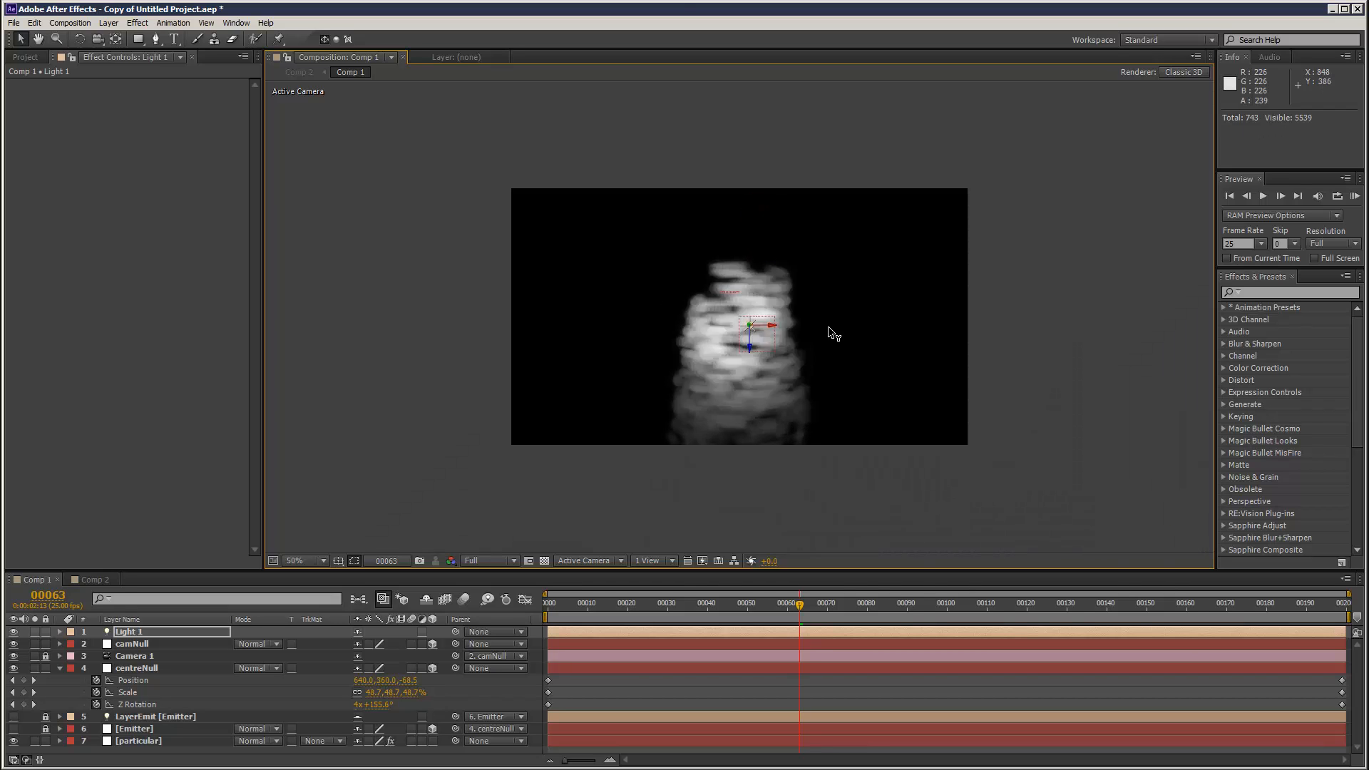
left_click(95, 580)
left_click_drag(568, 605, 656, 605)
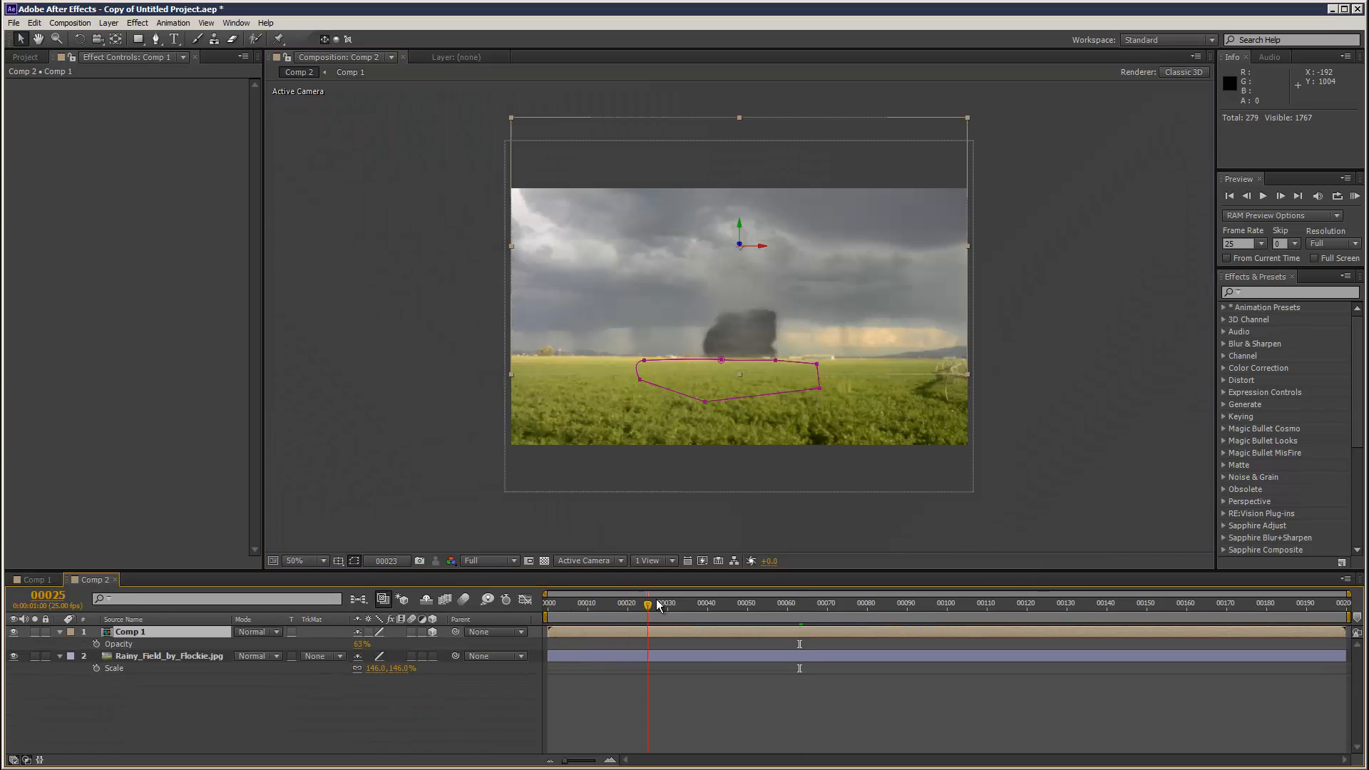
left_click_drag(747, 604, 858, 571)
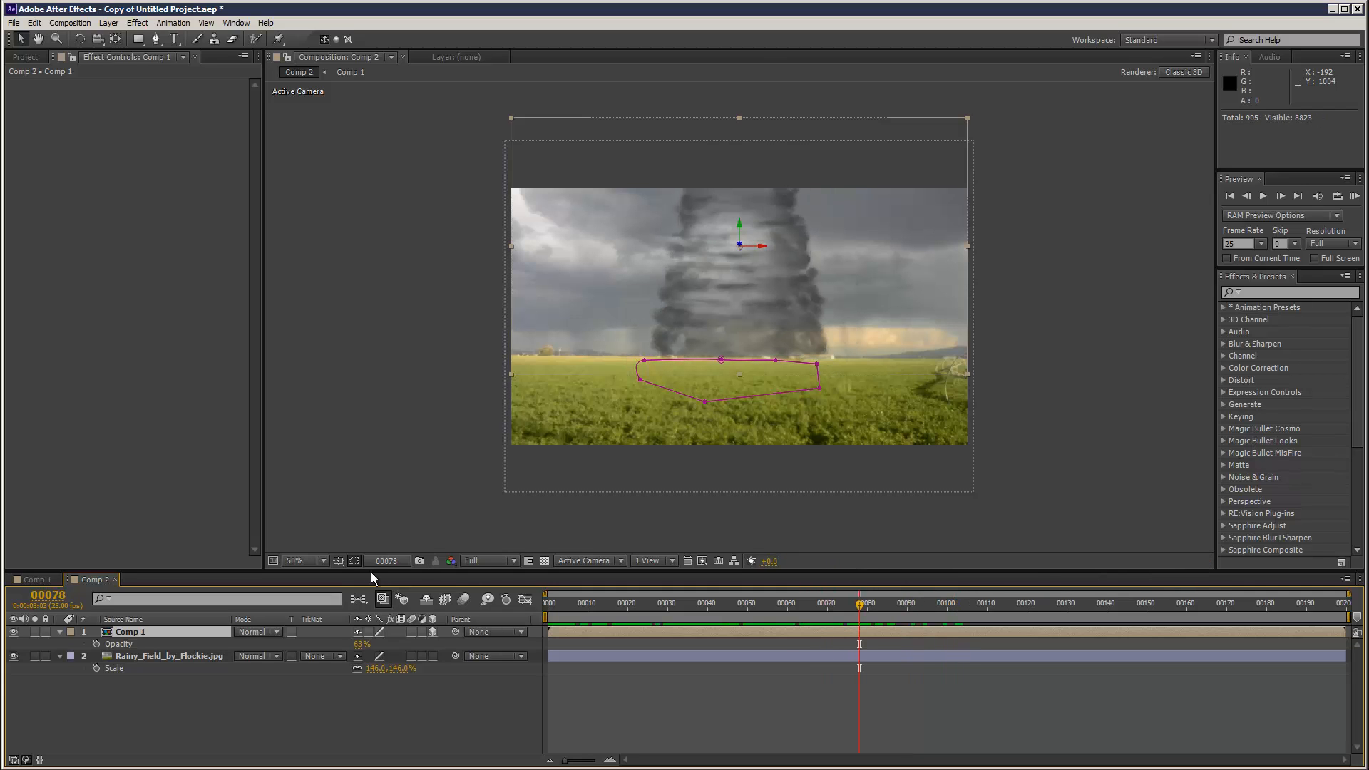
left_click(468, 421)
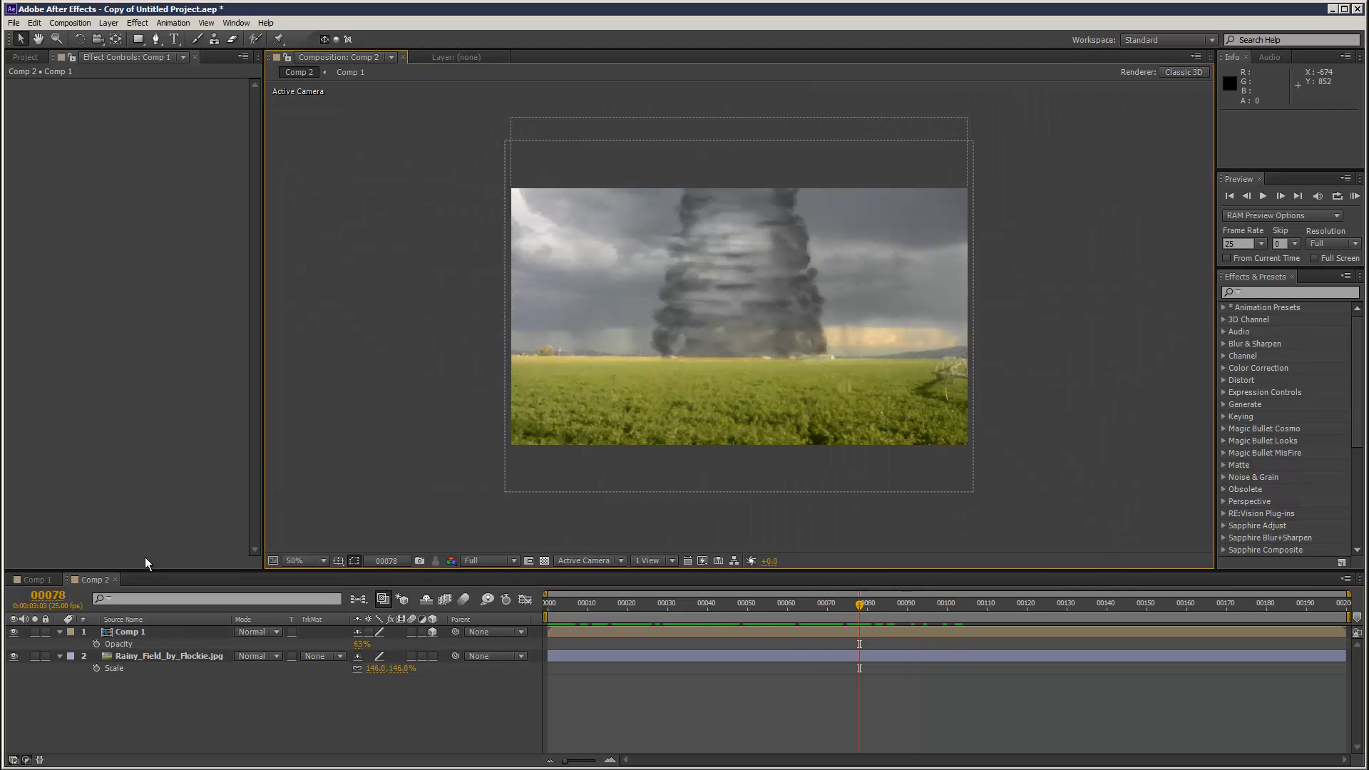
Set the particle Size of the particular layer in Comp 1 to 5
left_click(35, 579)
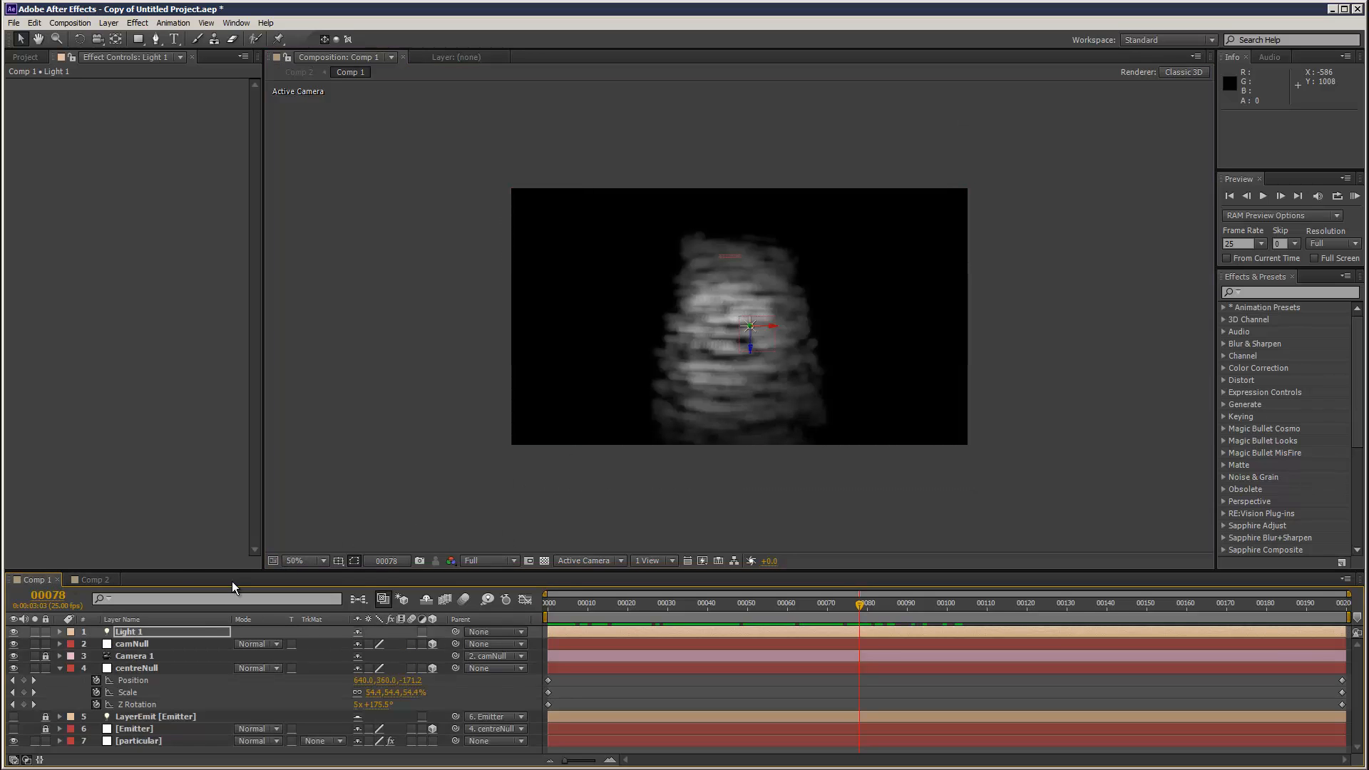
left_click(138, 741)
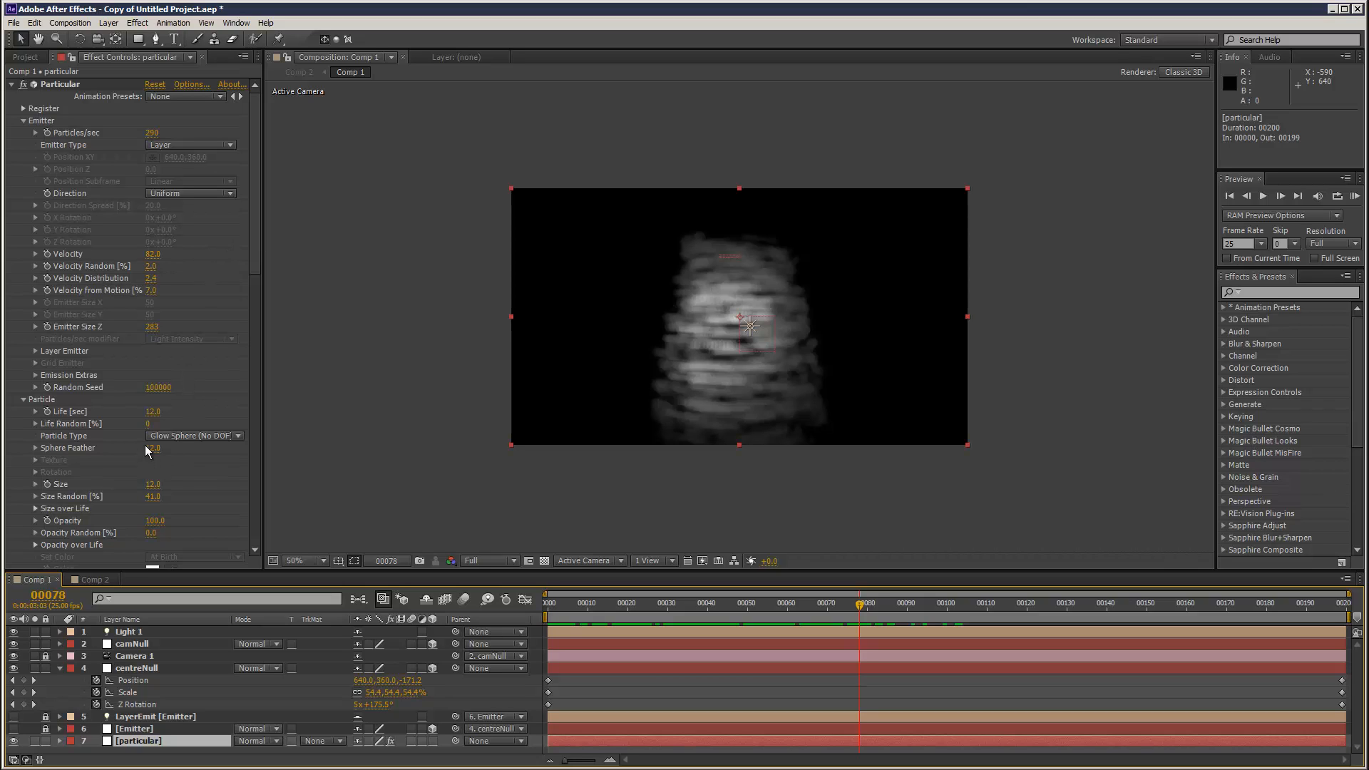
left_click_drag(149, 484, 140, 484)
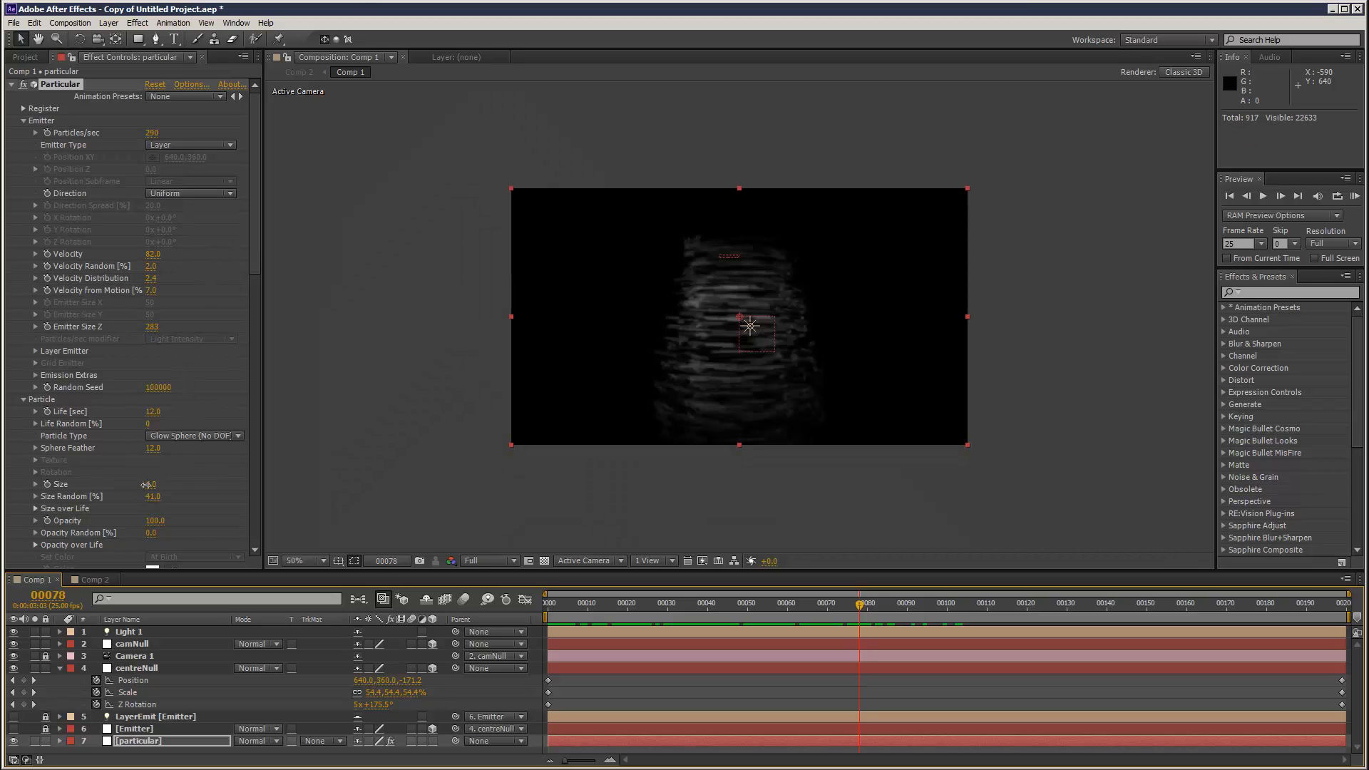
left_click(492, 508)
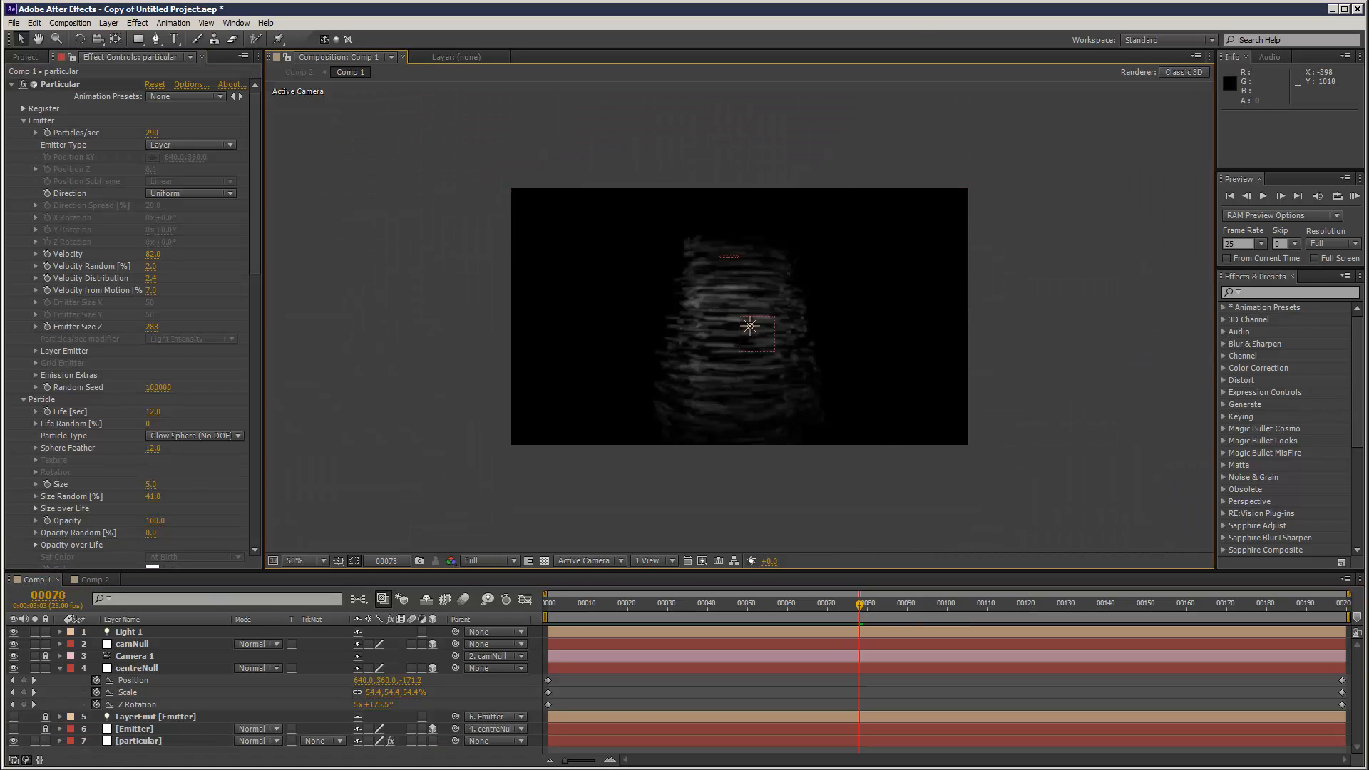
Duplicate the particular layer and set the copy's Velocity to -18, Velocity Distribution to 2.3 and Velocity from Motion to 1
left_click(60, 668)
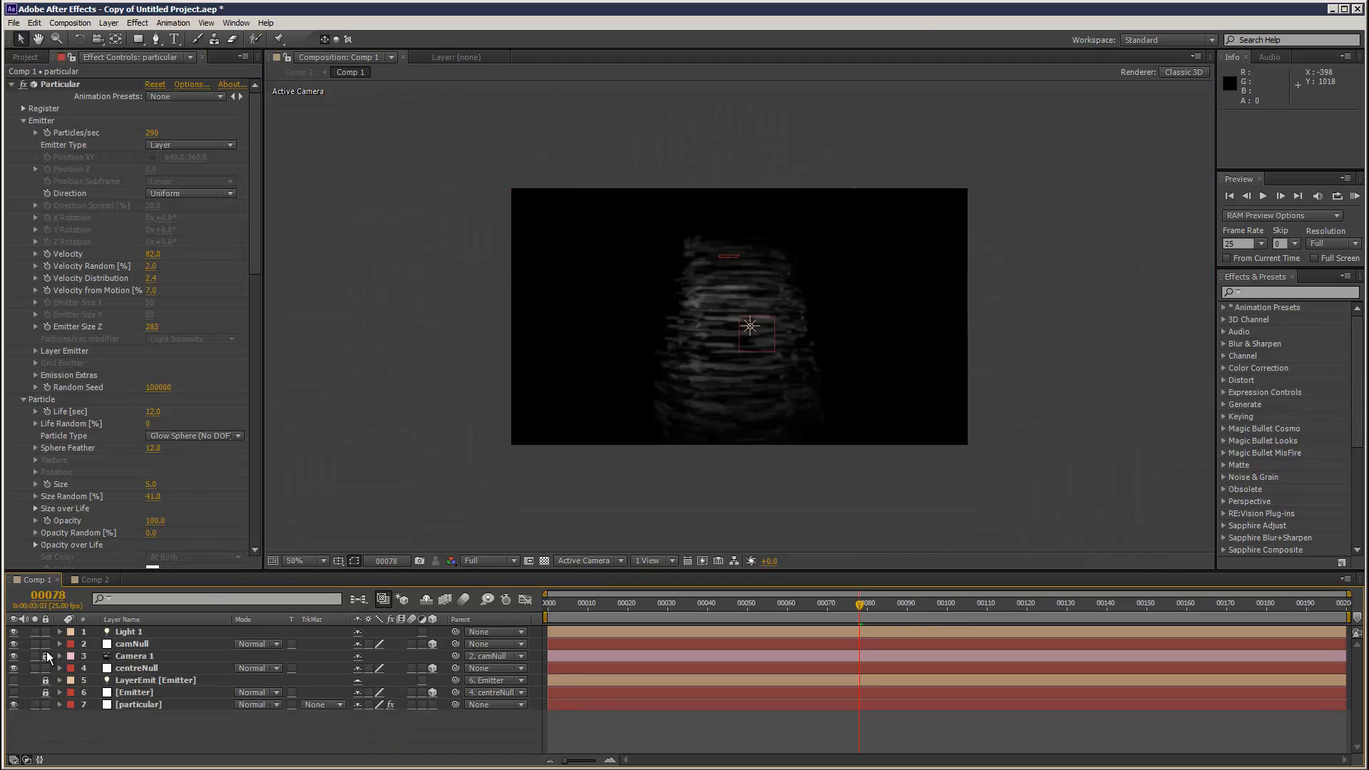
left_click(153, 705)
key("ctrl+d")
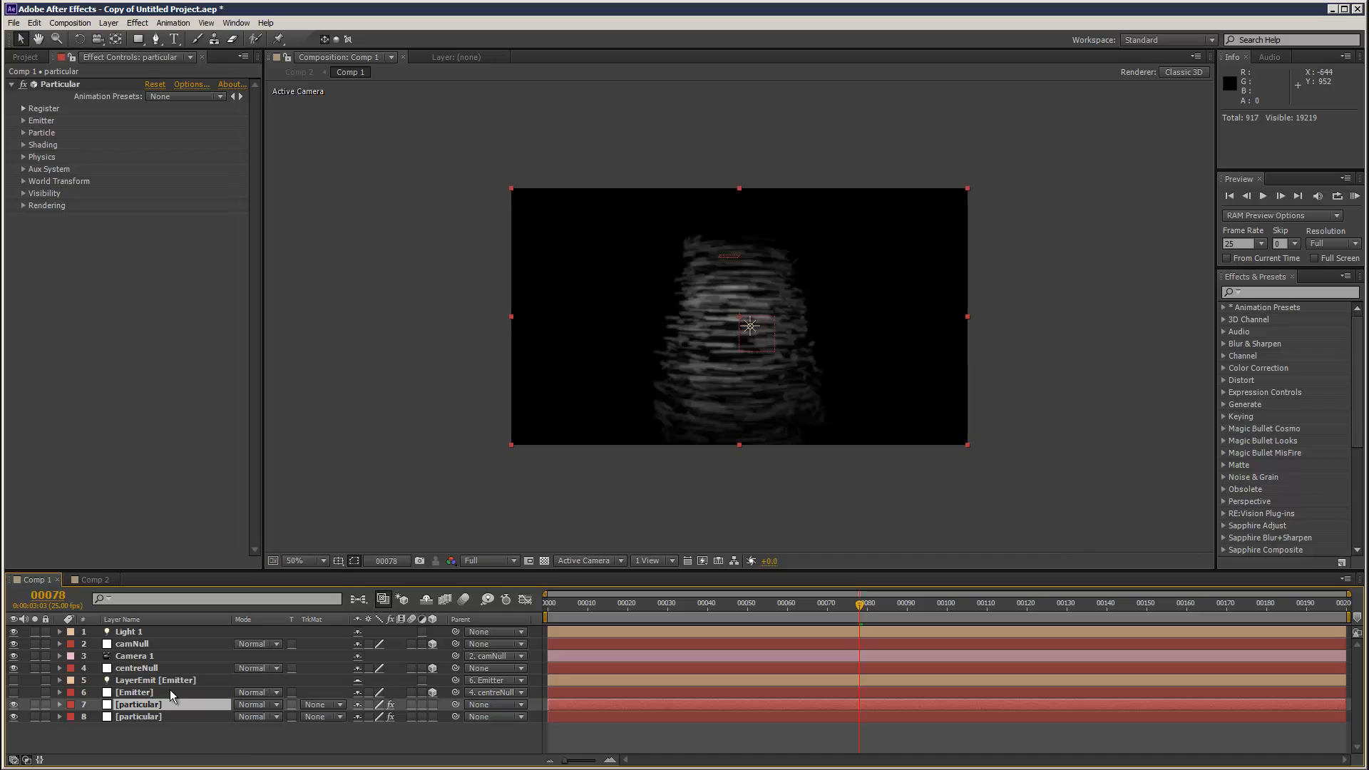
left_click(24, 121)
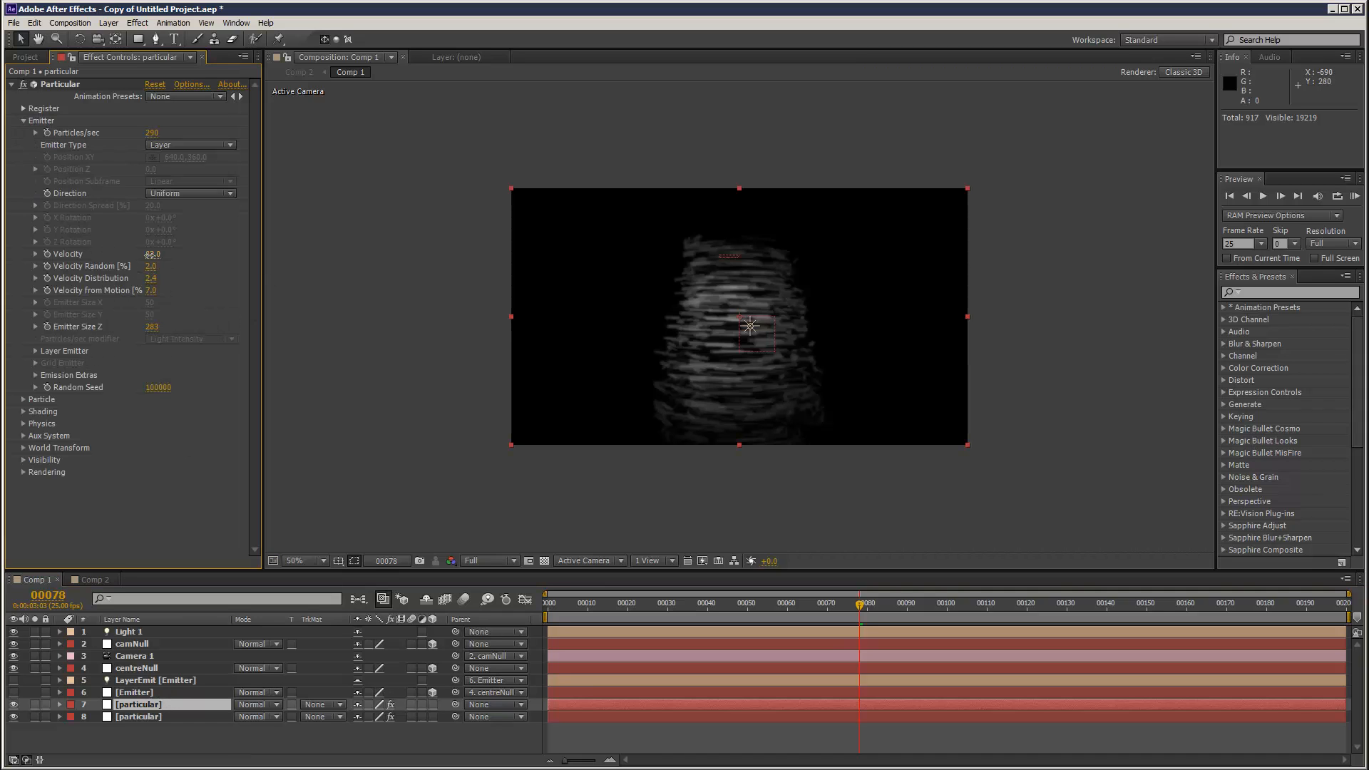
left_click_drag(152, 255, 154, 262)
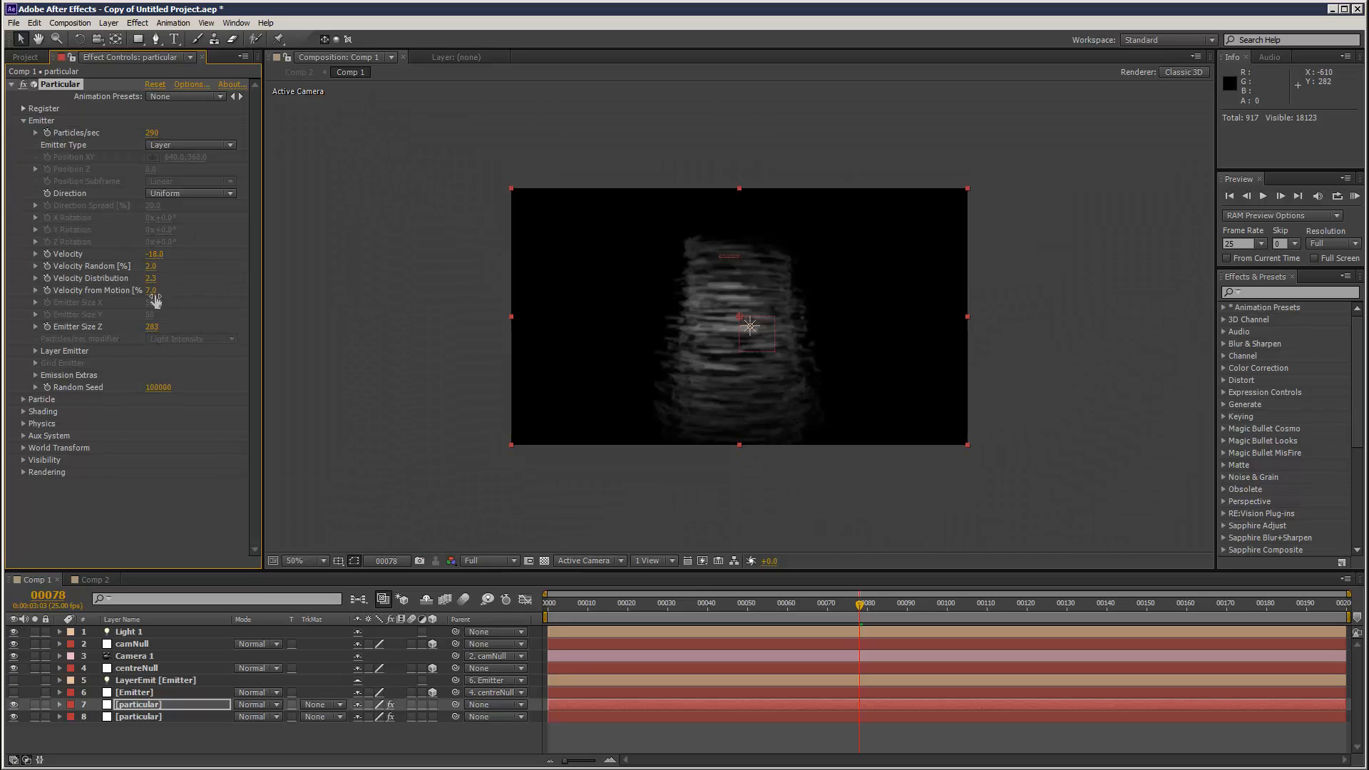
left_click_drag(155, 291, 146, 291)
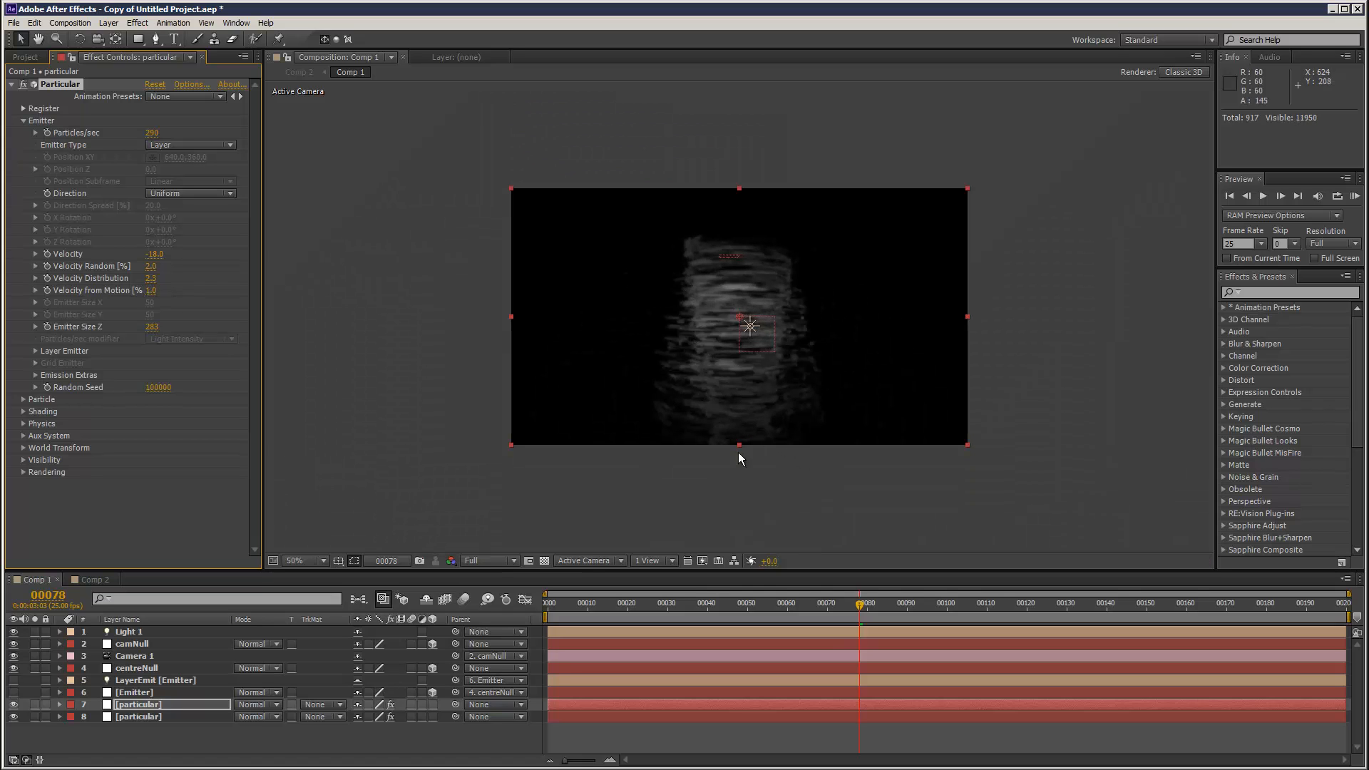
Check the column in Comp 2 up to frame 69 and set the Comp 1 layer's Opacity to 40%
left_click(93, 580)
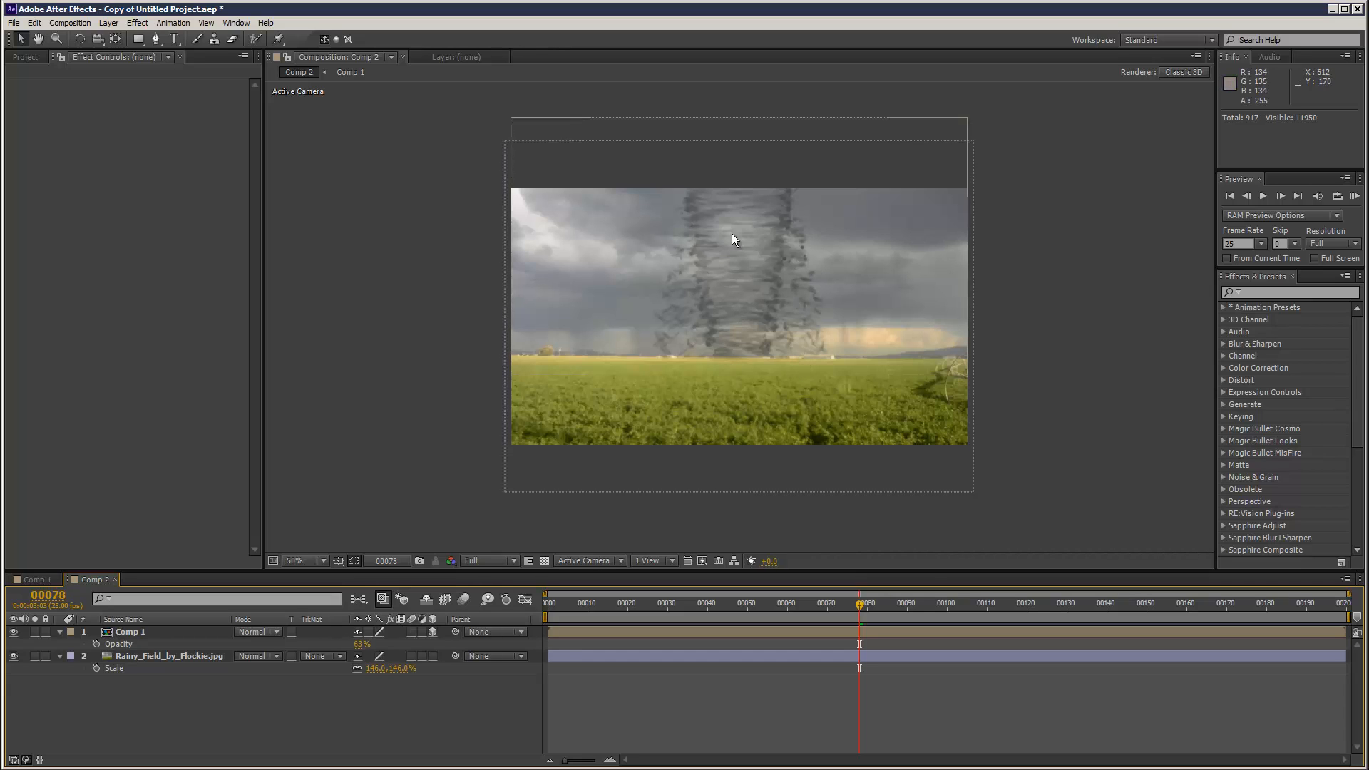
left_click_drag(549, 601, 823, 591)
left_click(214, 632)
left_click_drag(360, 644, 347, 644)
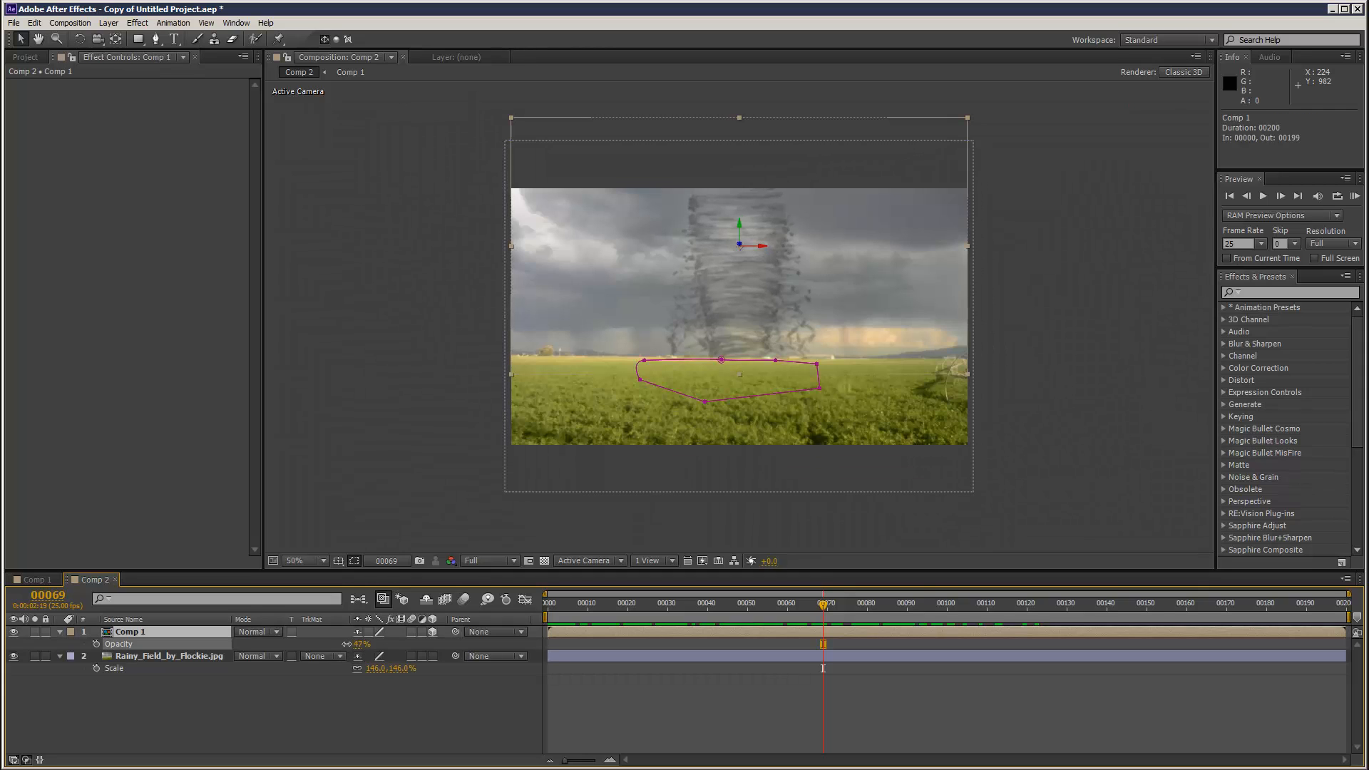
Duplicate the Comp 1 layer in Comp 2, set the copy's blending mode to Add, and check the blend up to frame 67
left_click(190, 632)
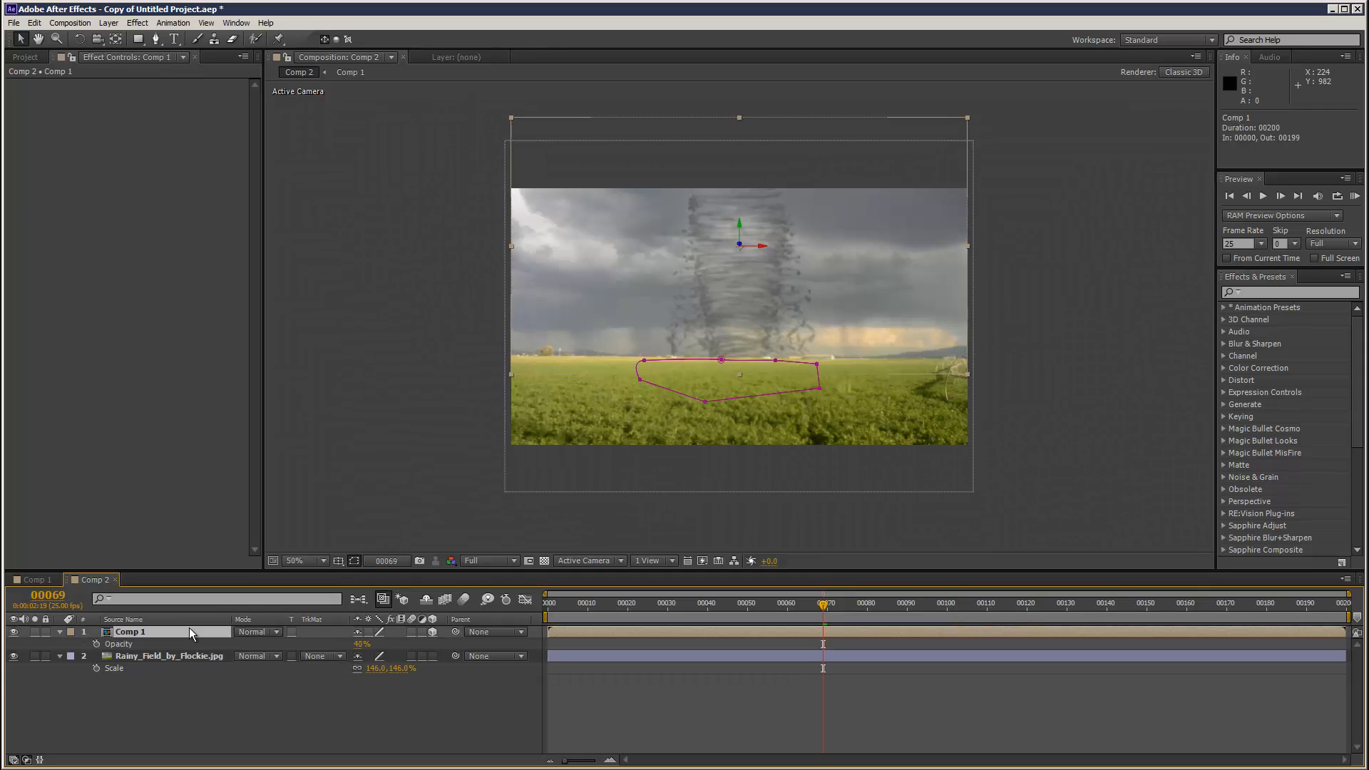
key("ctrl+d")
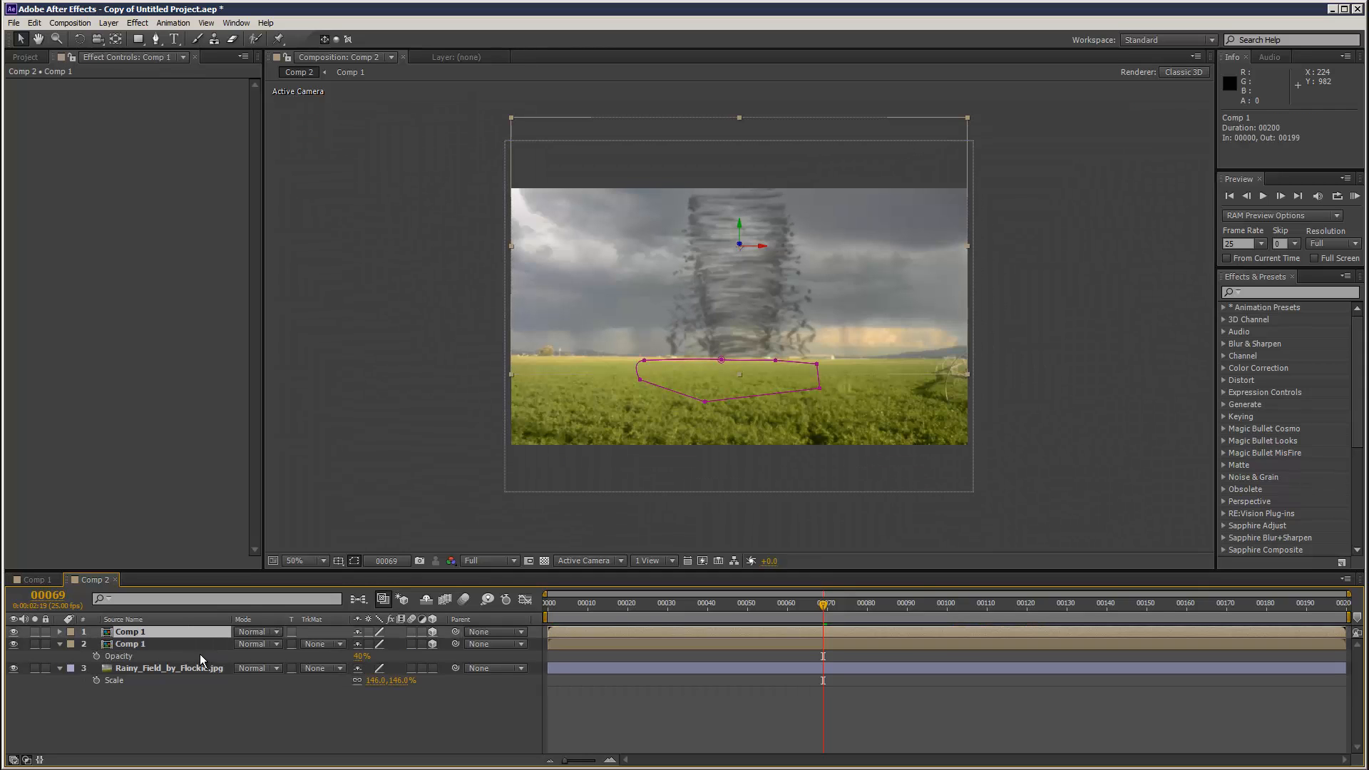
left_click(255, 631)
left_click(291, 248)
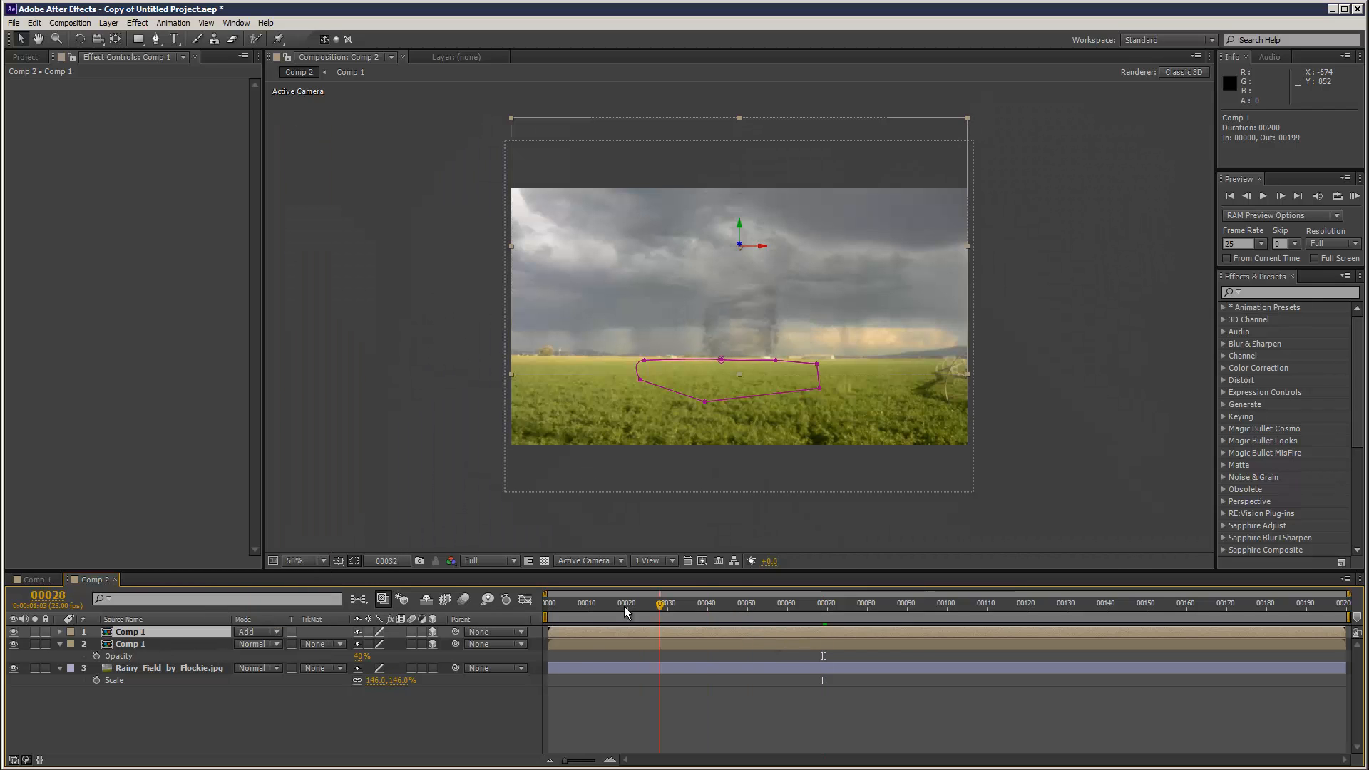
left_click_drag(759, 614, 815, 612)
left_click(1069, 485)
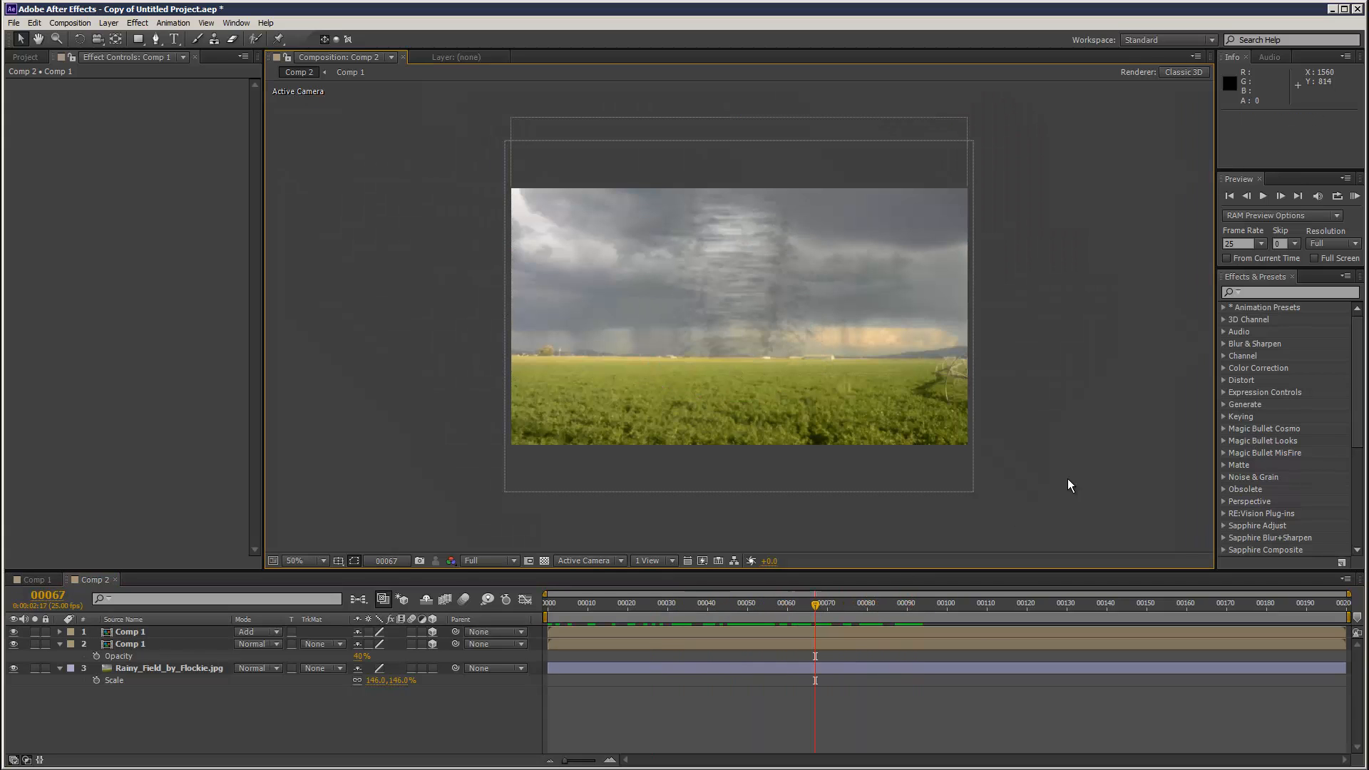
Play a RAM preview of the blended smoke column in Comp 2 and save the project
left_click(1355, 197)
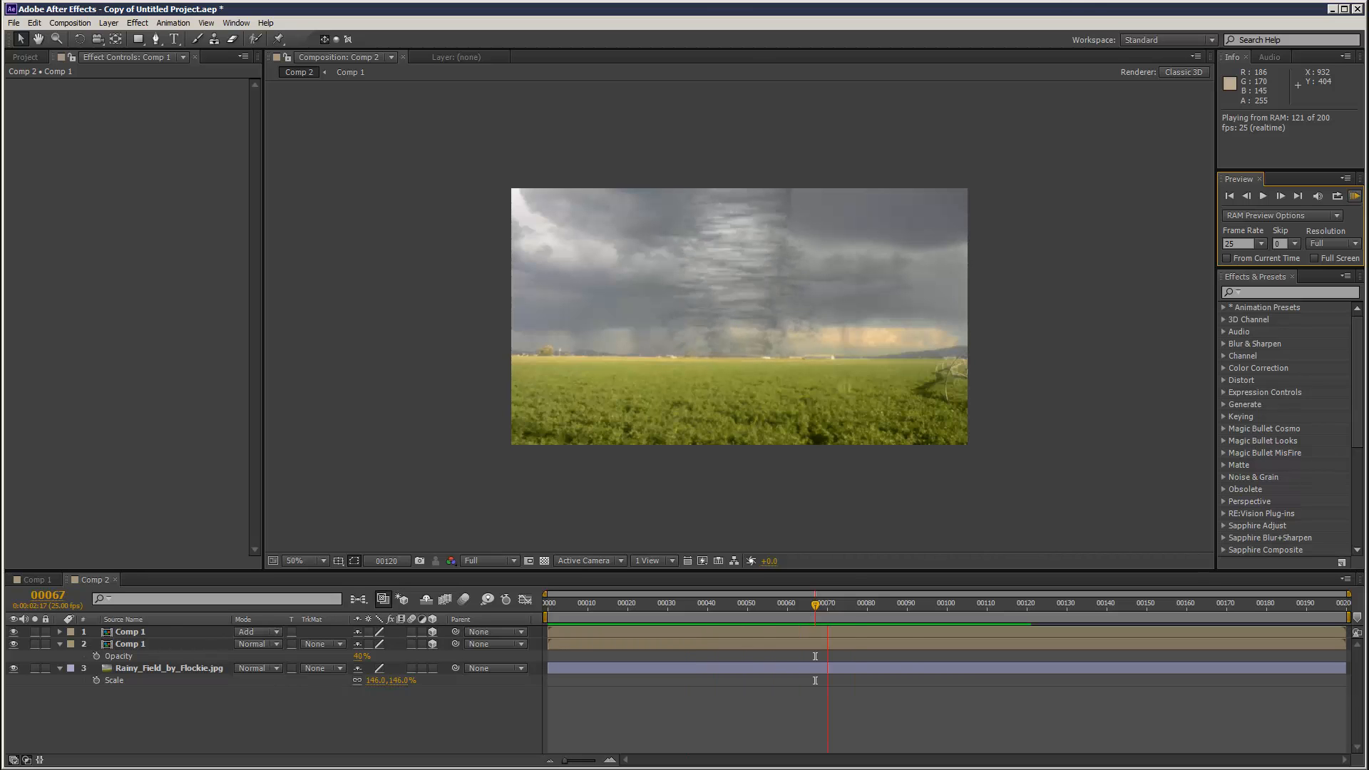
left_click(13, 23)
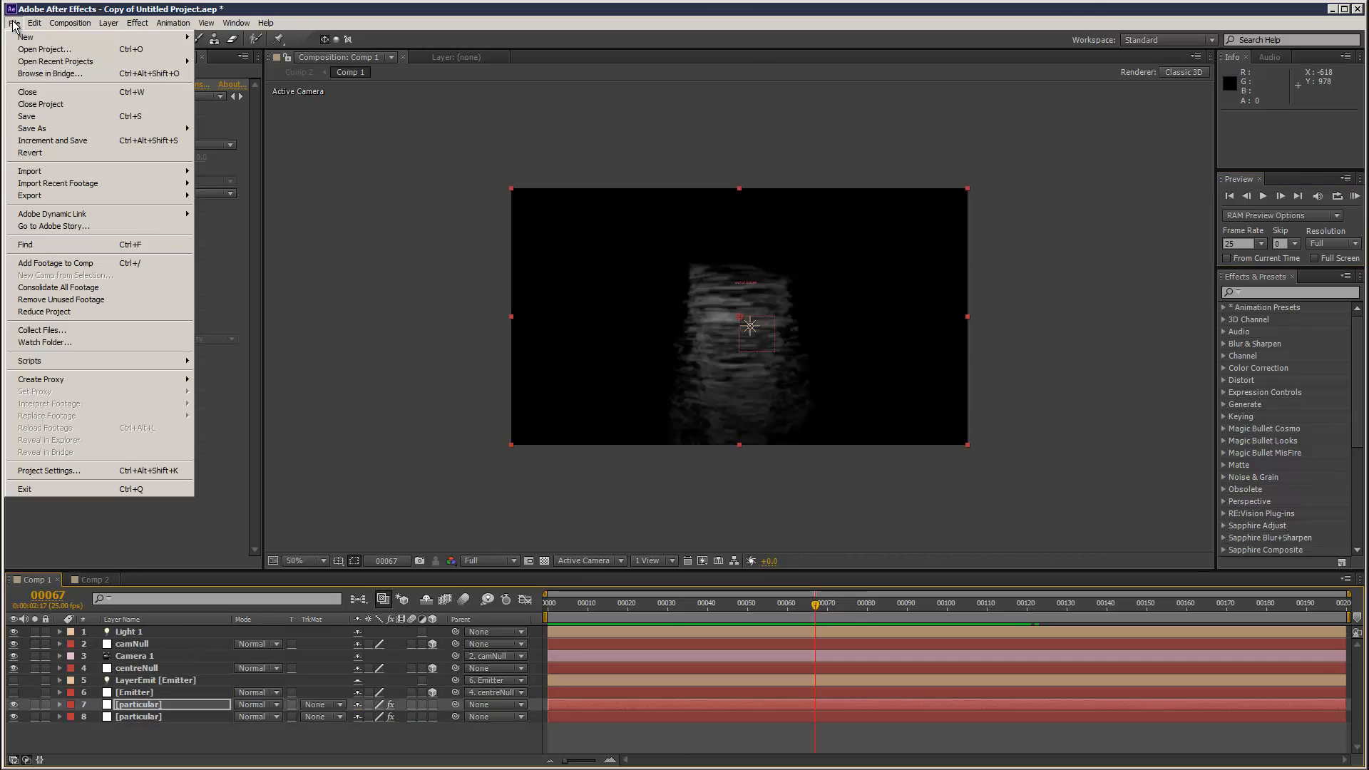
left_click(26, 116)
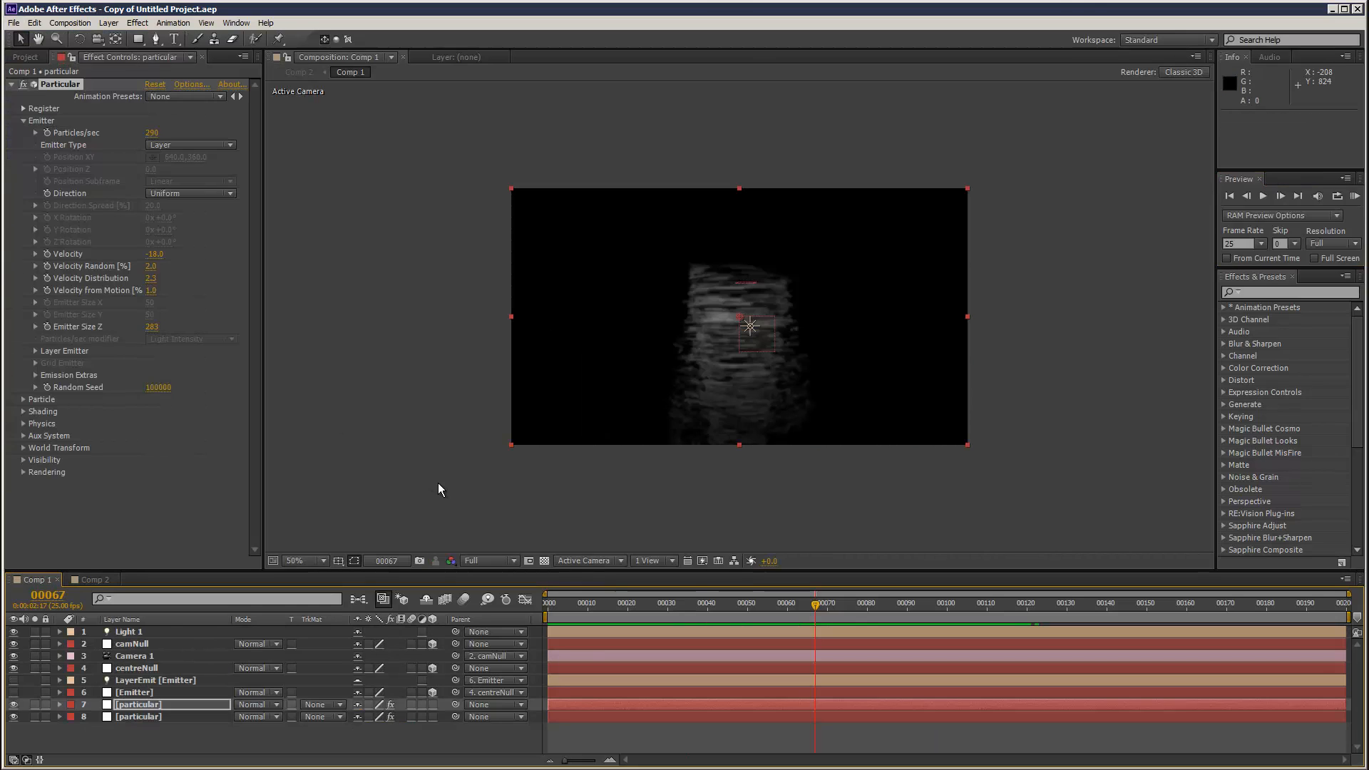
Set the duplicate particular layer's Velocity to -68, Velocity Random to 12 and Air Resistance to 11, and check Comp 2 up to frame 91
left_click(155, 706)
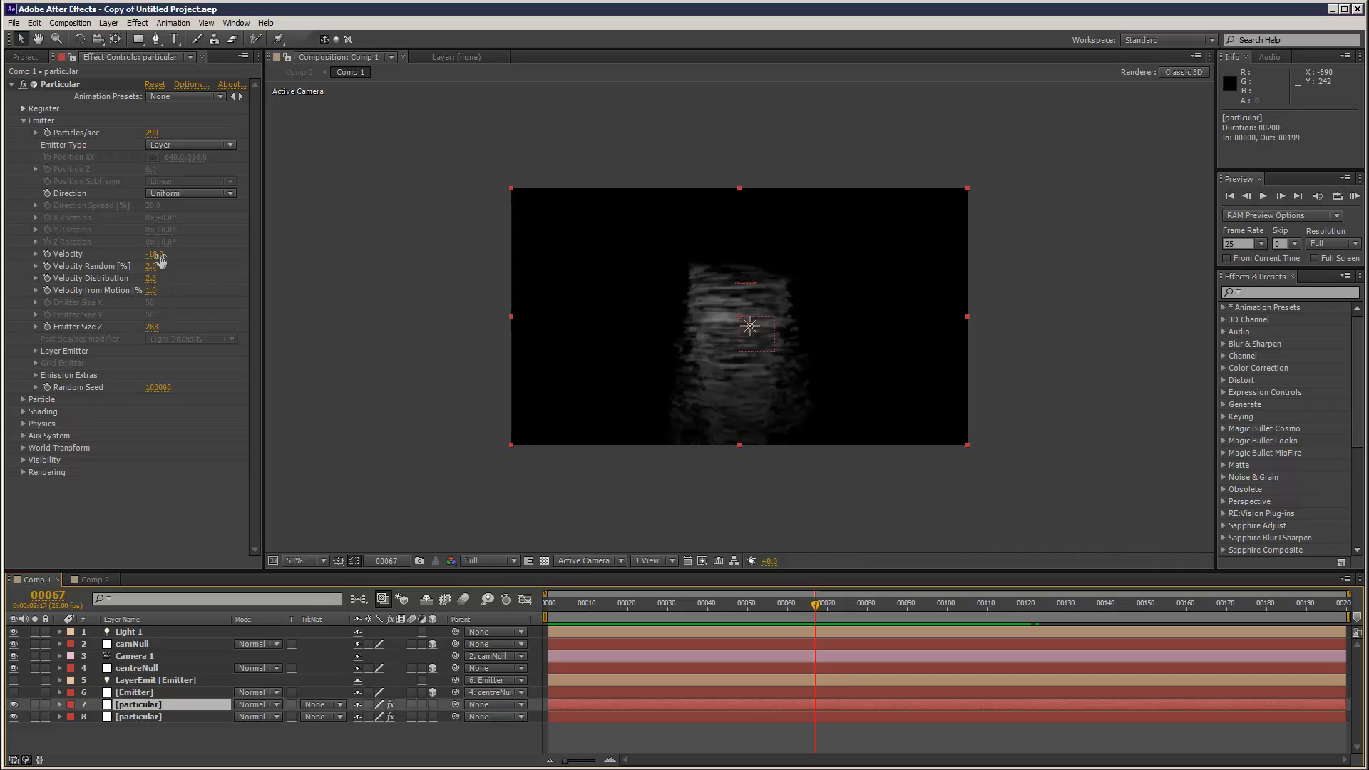
left_click_drag(161, 261, 135, 261)
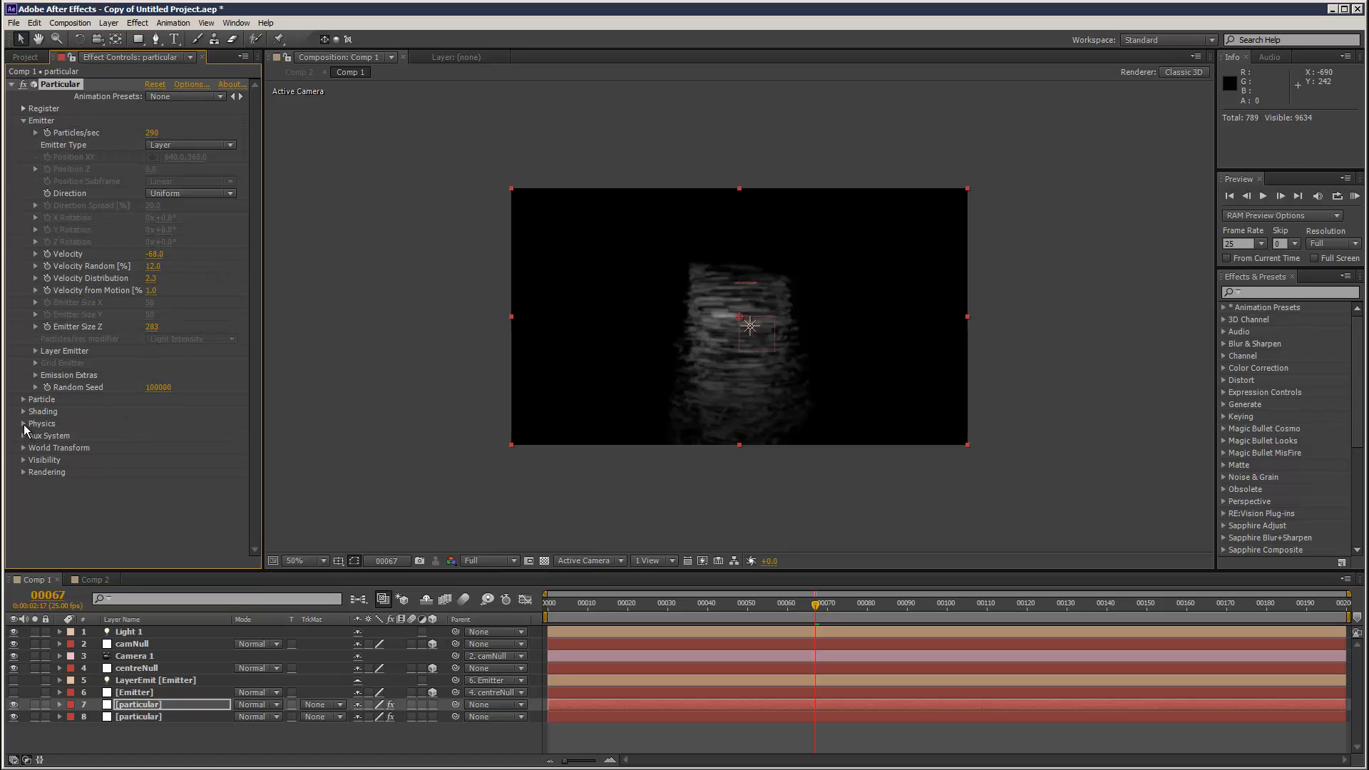
left_click(23, 425)
left_click(37, 473)
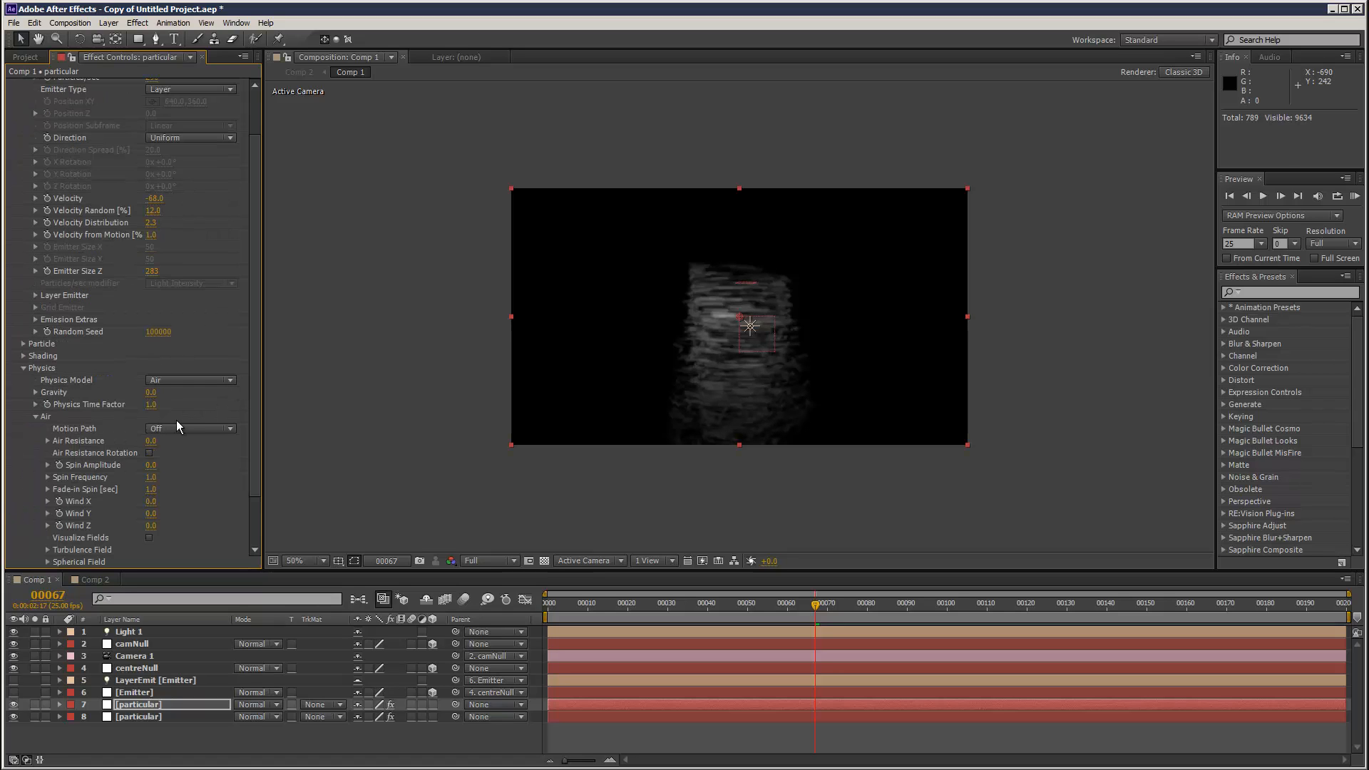
left_click_drag(159, 441, 169, 441)
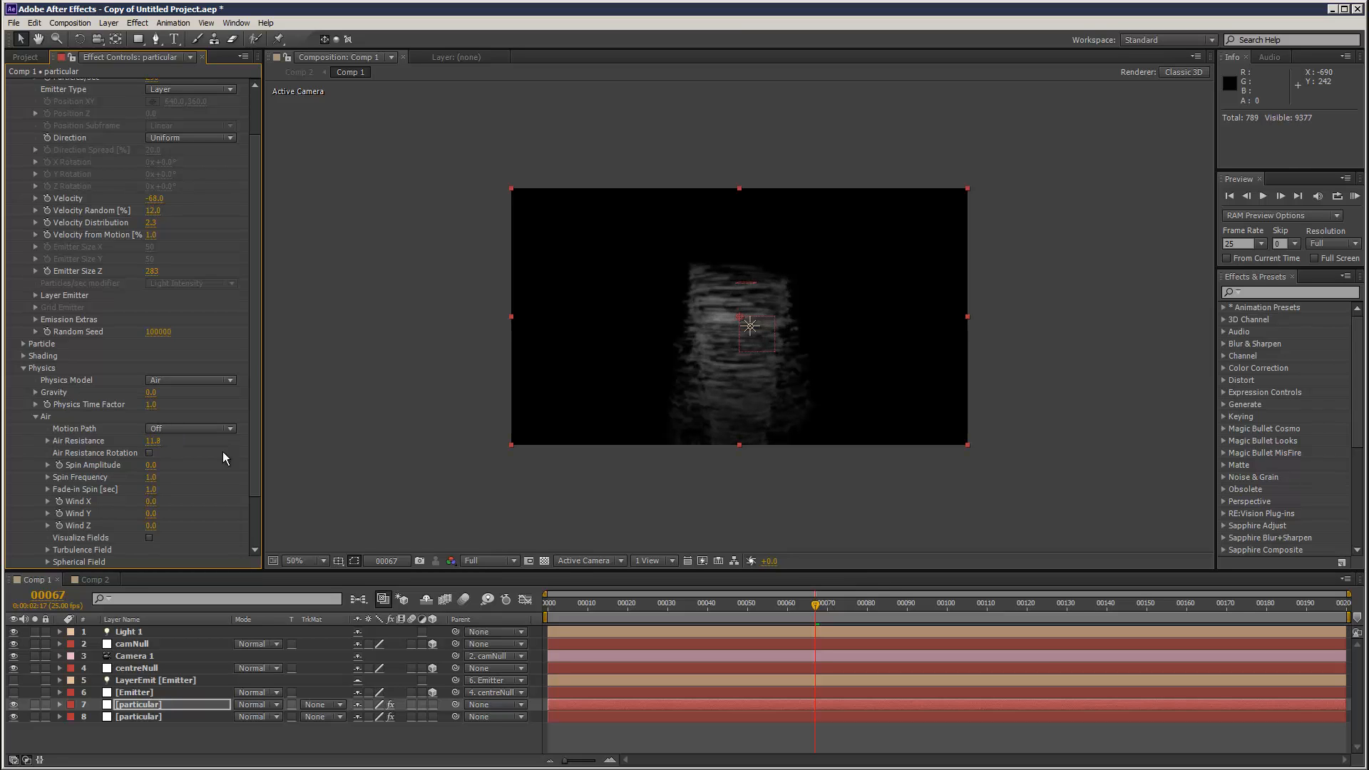
left_click(93, 579)
left_click_drag(549, 610, 913, 611)
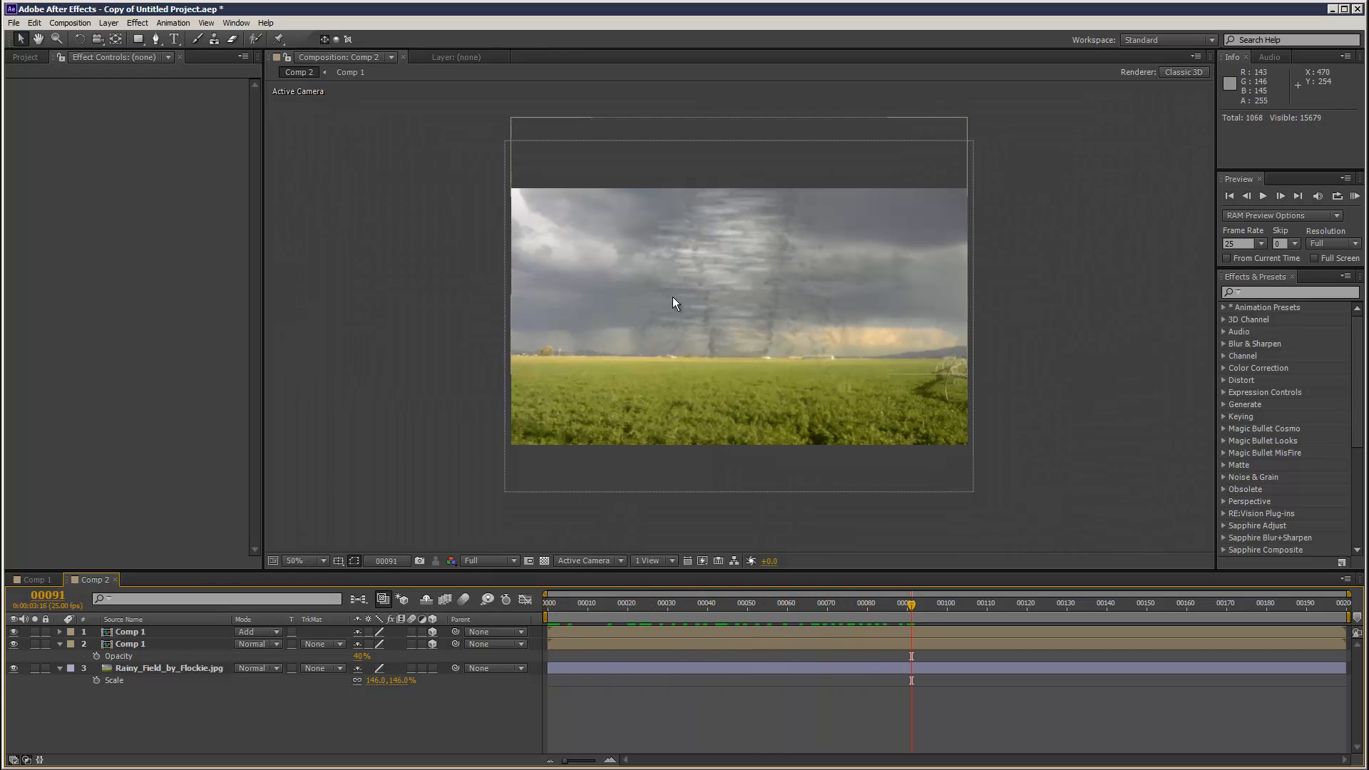
Set the original particular layer's Air Resistance to 0.5 and check the column's shape in Comp 2 up to frame 124
left_click(37, 580)
left_click(138, 717)
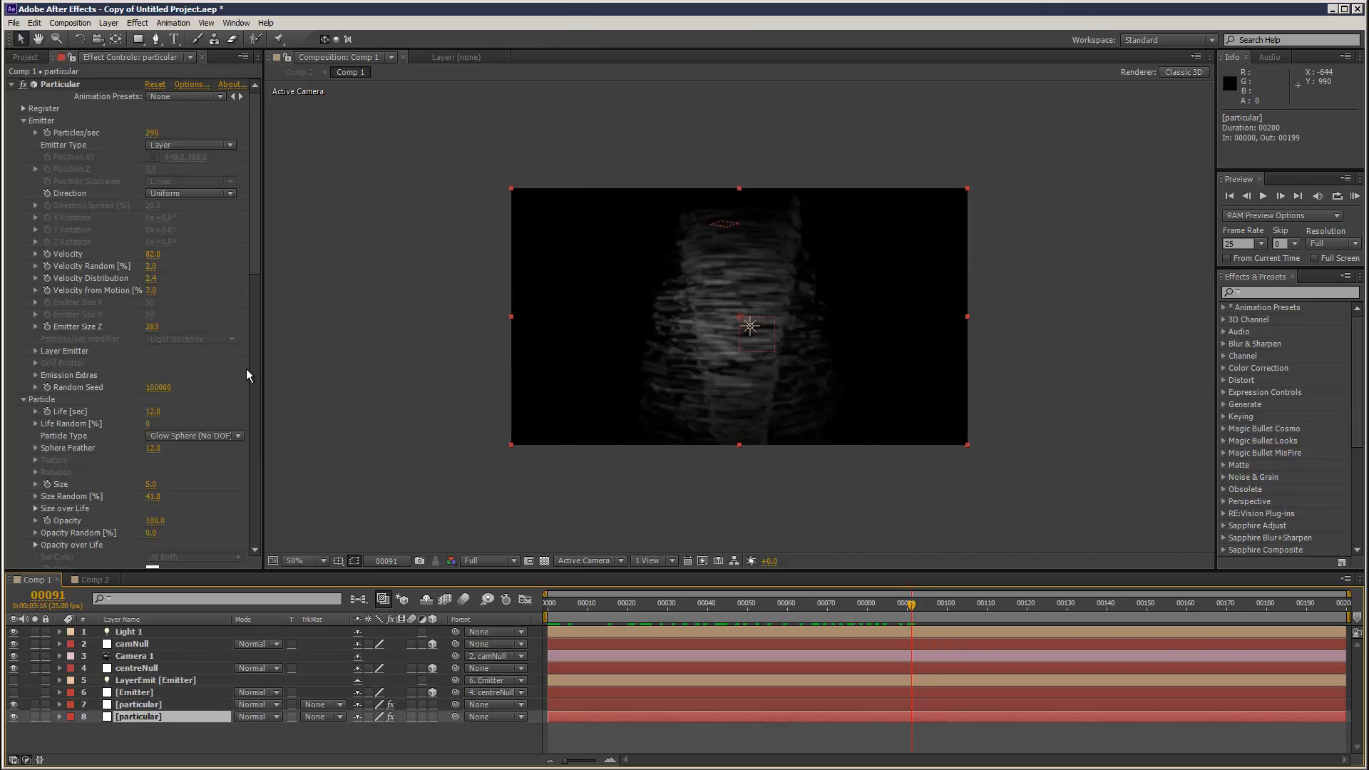
scroll(255, 258, "down", 8)
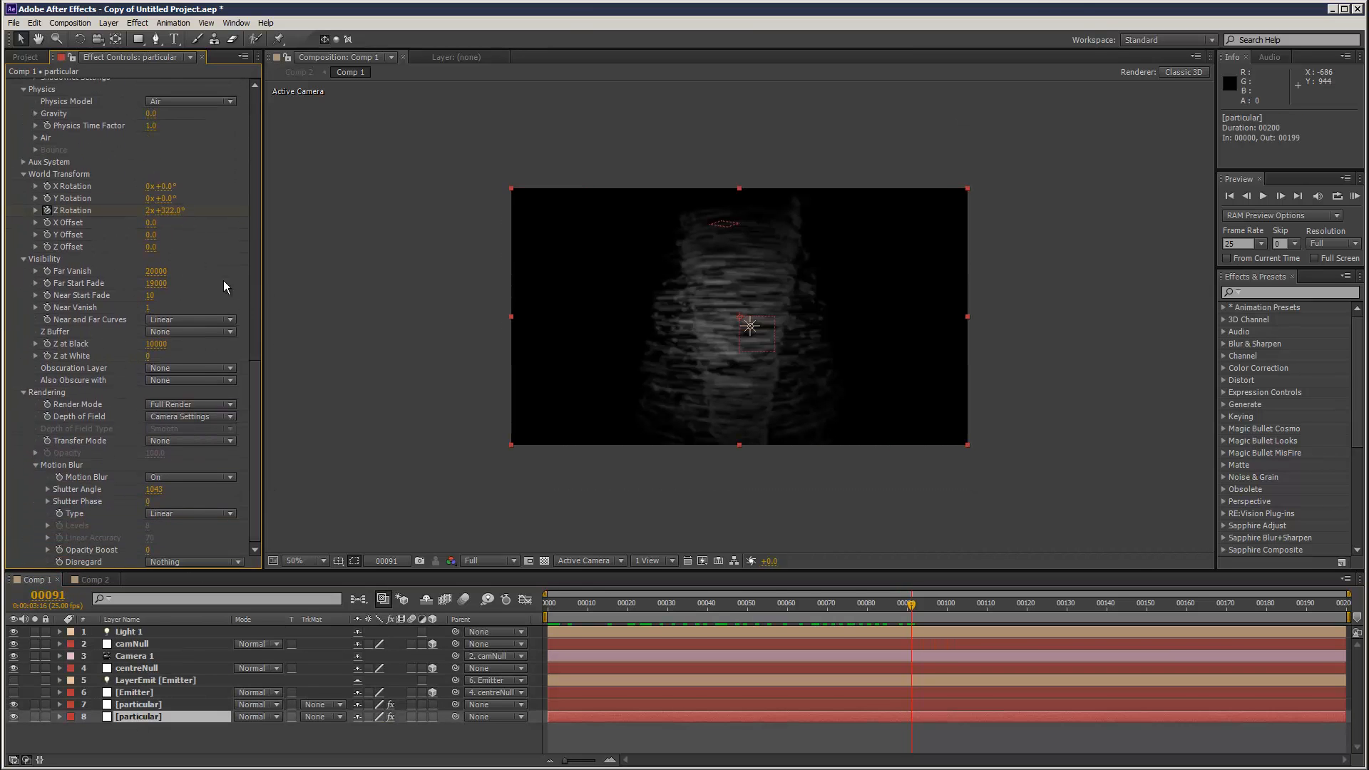
left_click_drag(258, 388, 246, 253)
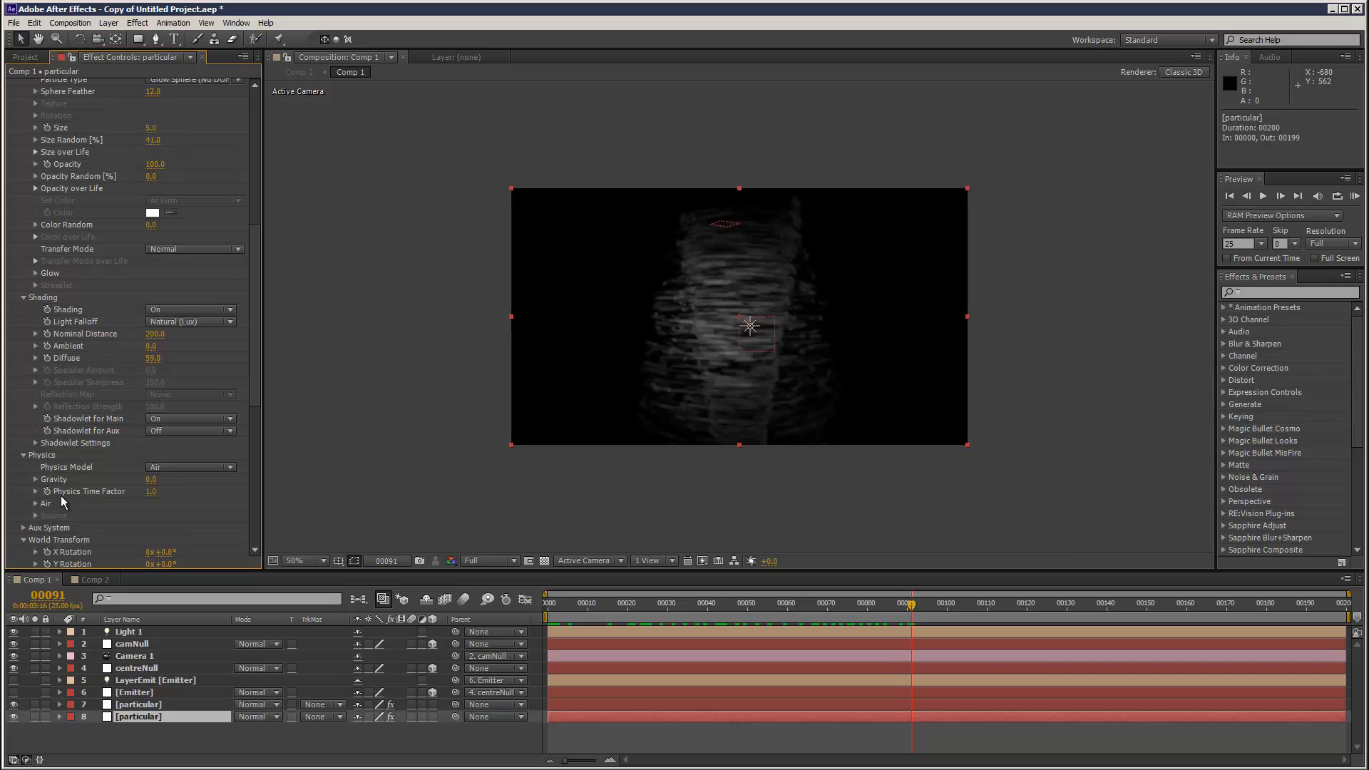
scroll(59, 526, "down", 5)
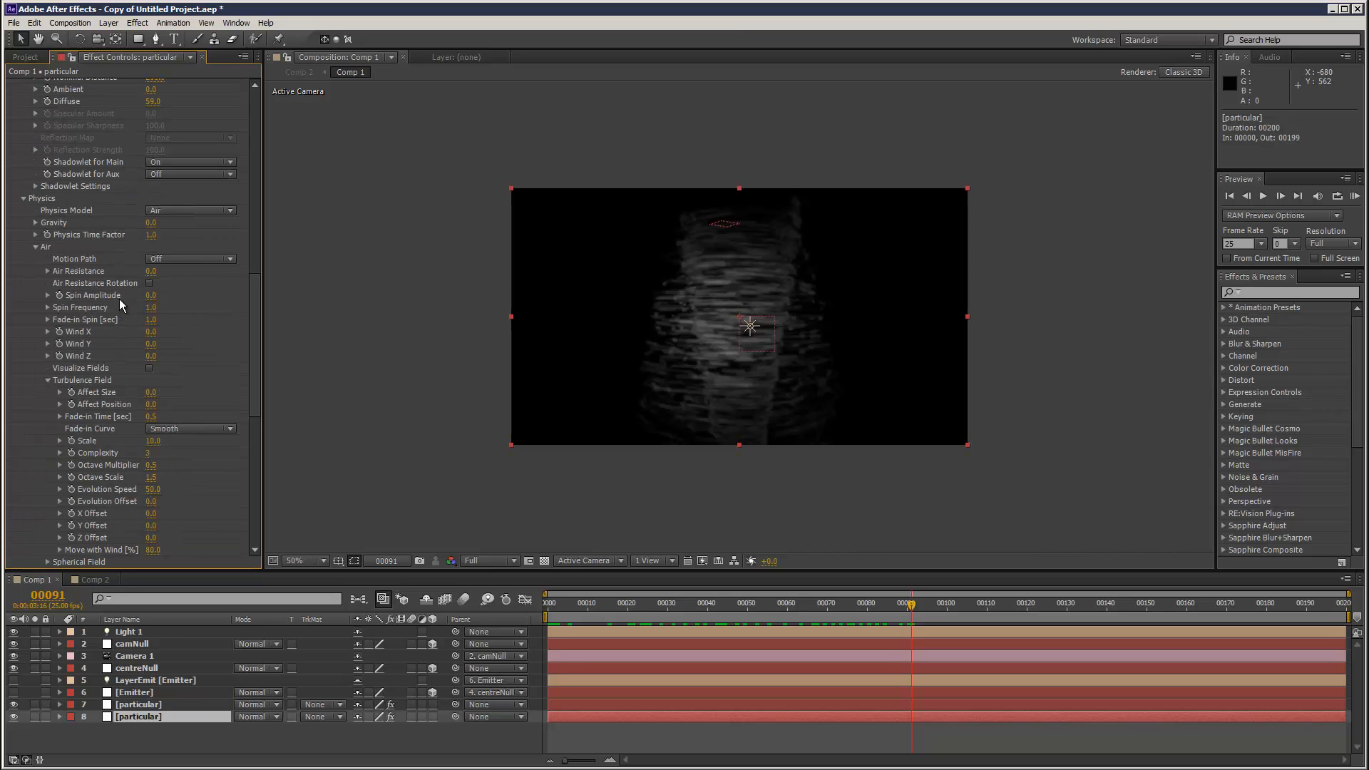
left_click_drag(151, 276, 157, 274)
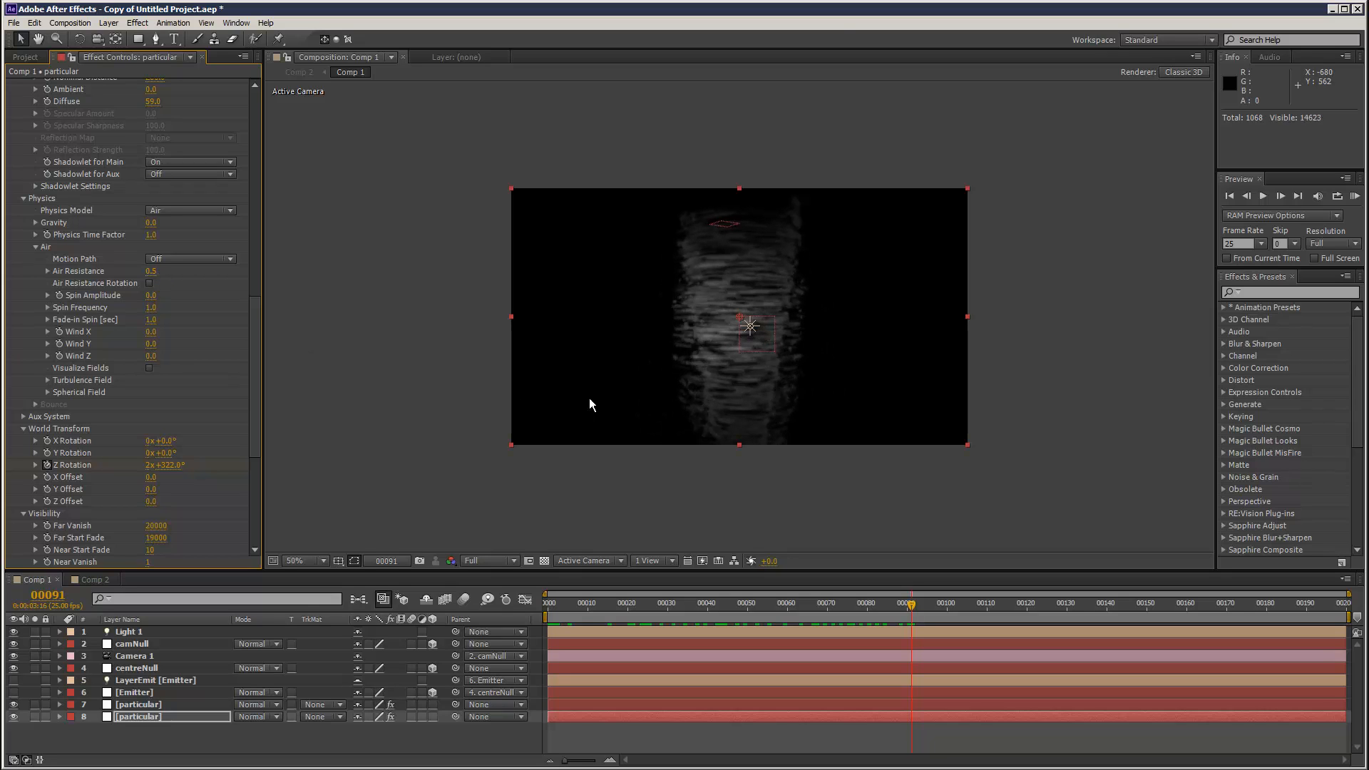
left_click(95, 580)
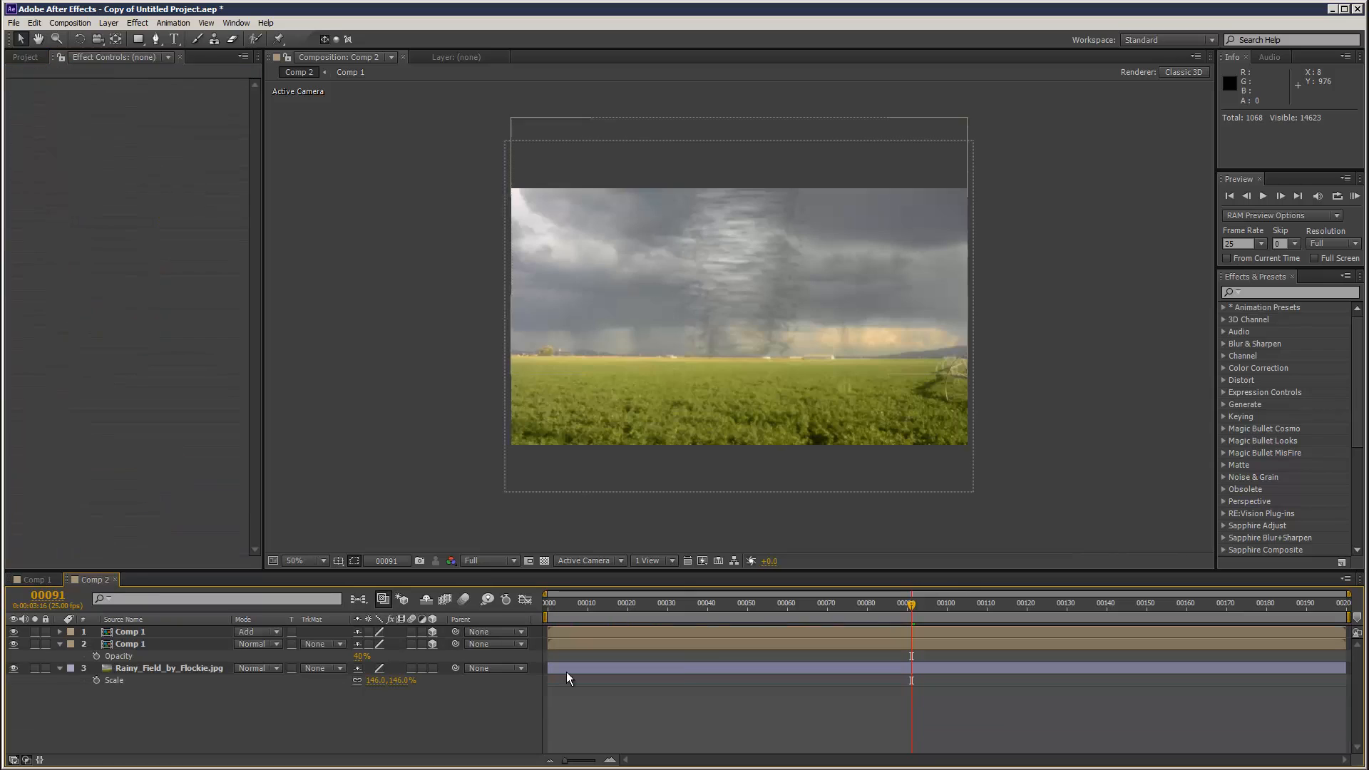
left_click_drag(569, 610, 1033, 625)
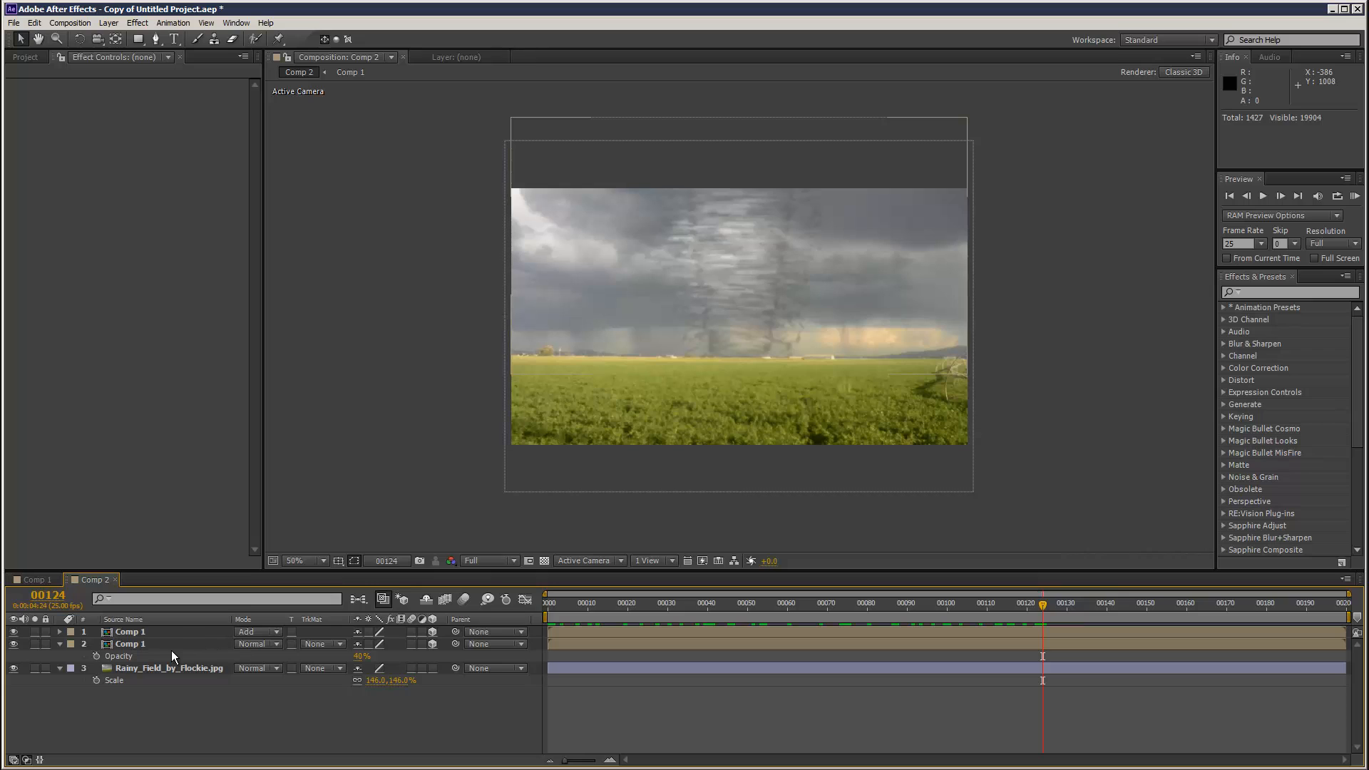
Set the Opacity of the lower Comp 1 layer in Comp 2 to 60% and save the project
left_click_drag(362, 656, 378, 663)
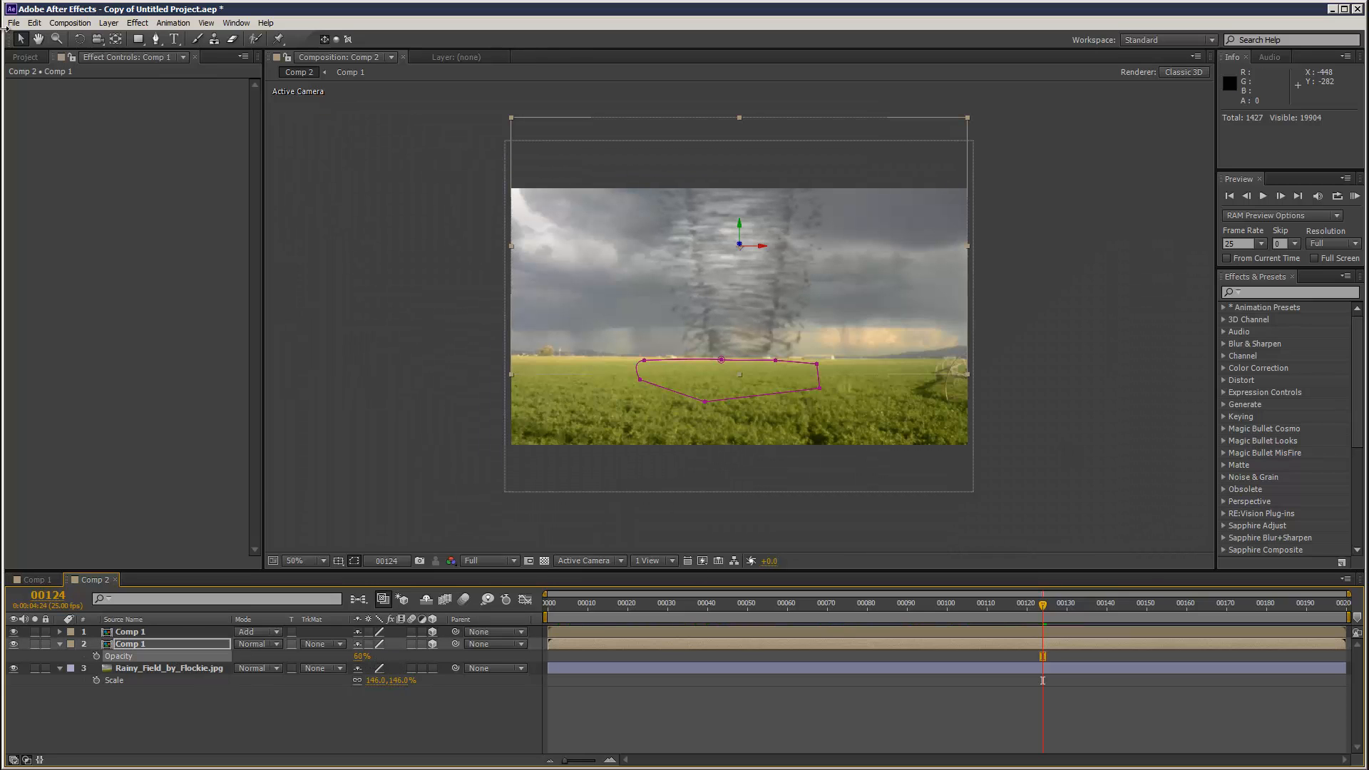
left_click(14, 23)
left_click(43, 116)
Play a RAM preview of Comp 2 to examine the column's motion and opacity
left_click(1355, 196)
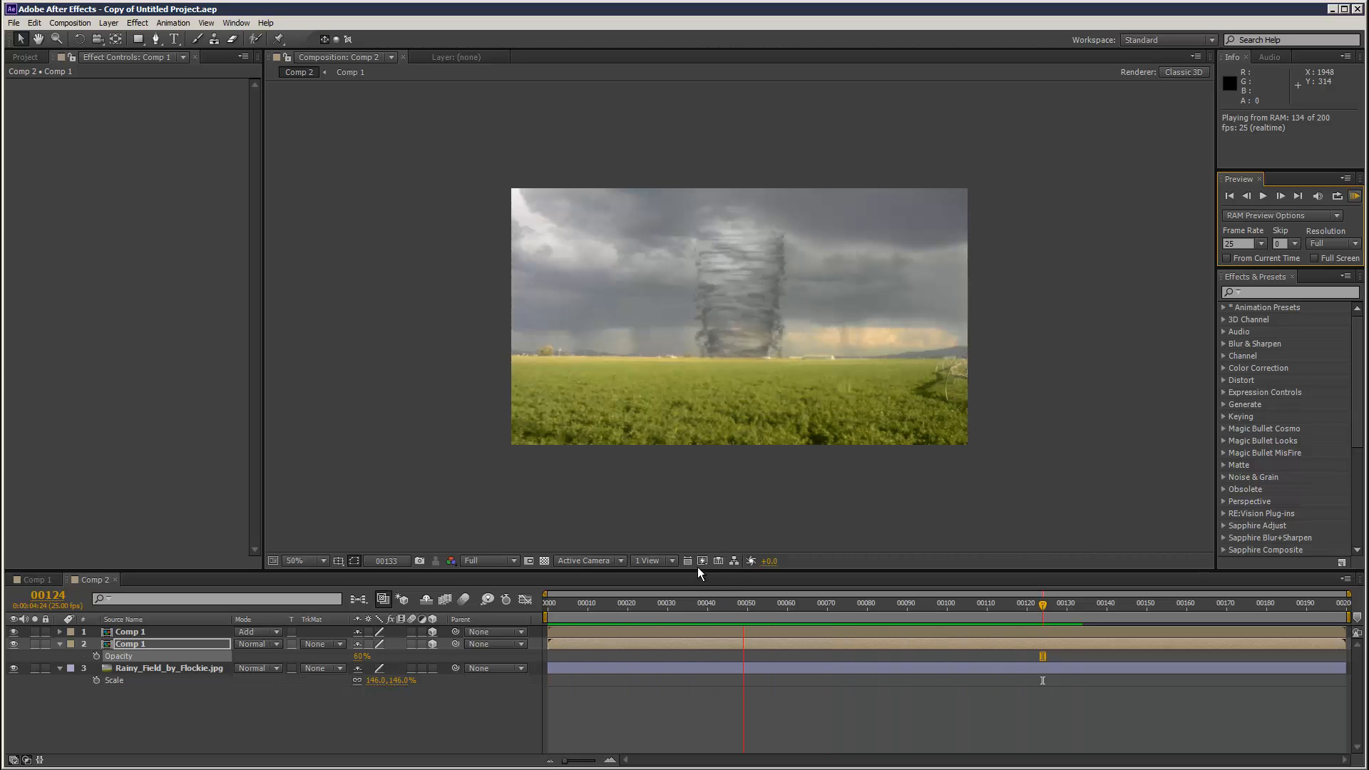
left_click(701, 626)
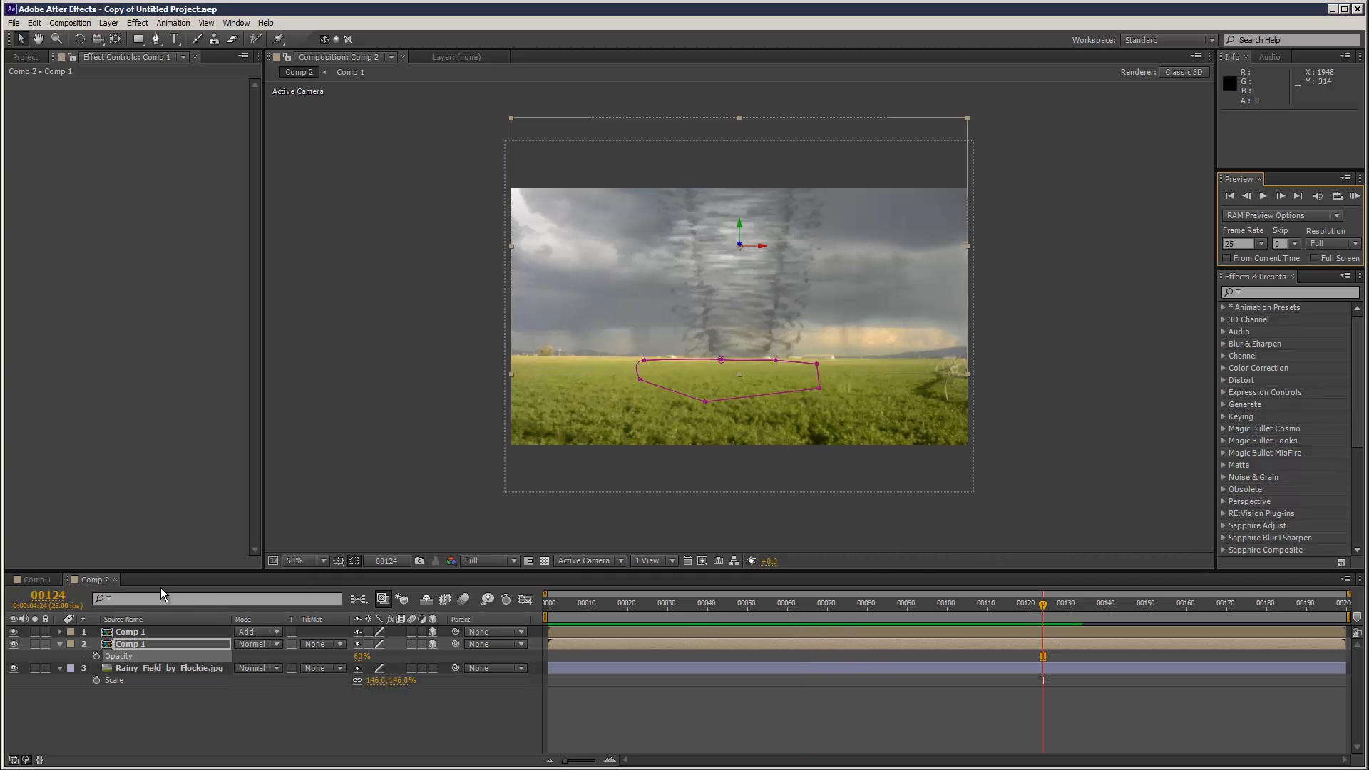
Set the particle Size of the duplicate particular layer in Comp 1 to 10
left_click(44, 582)
left_click(137, 705)
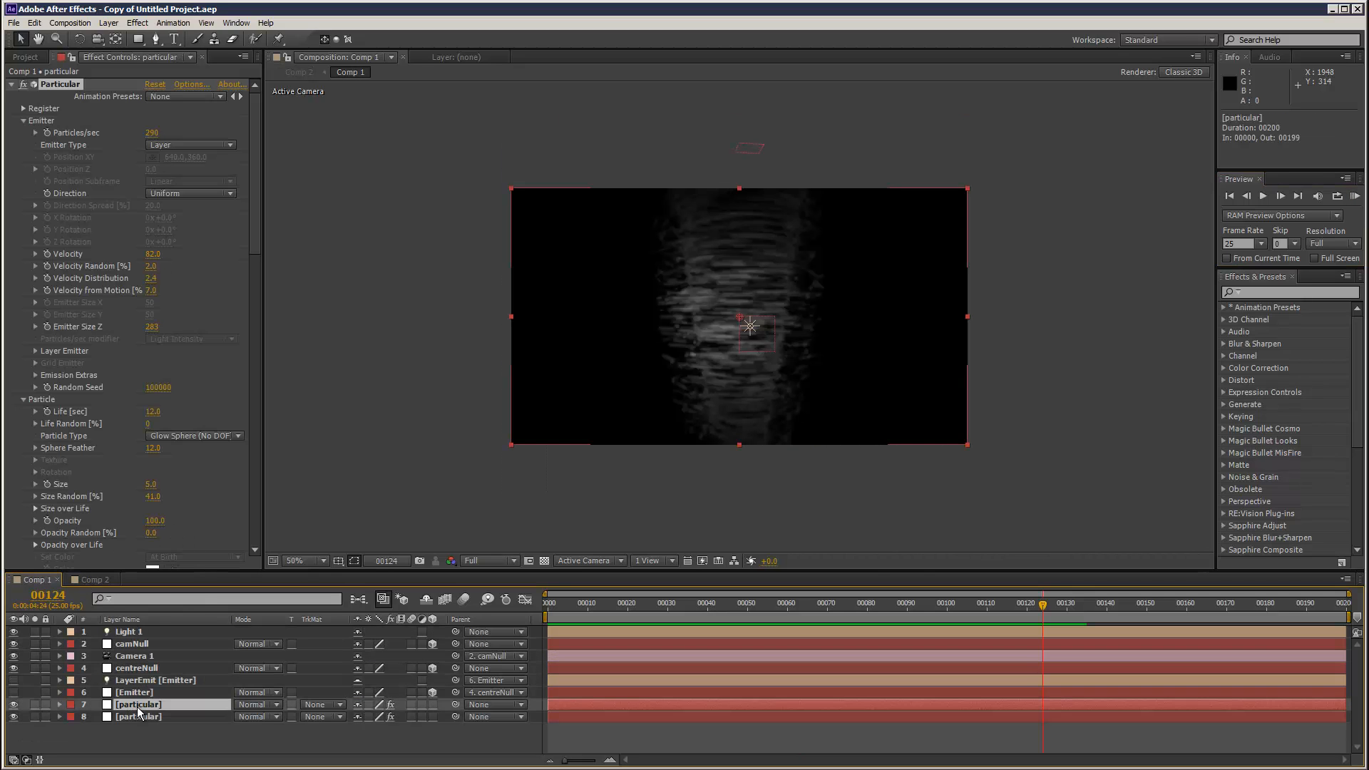
left_click_drag(251, 419, 263, 526)
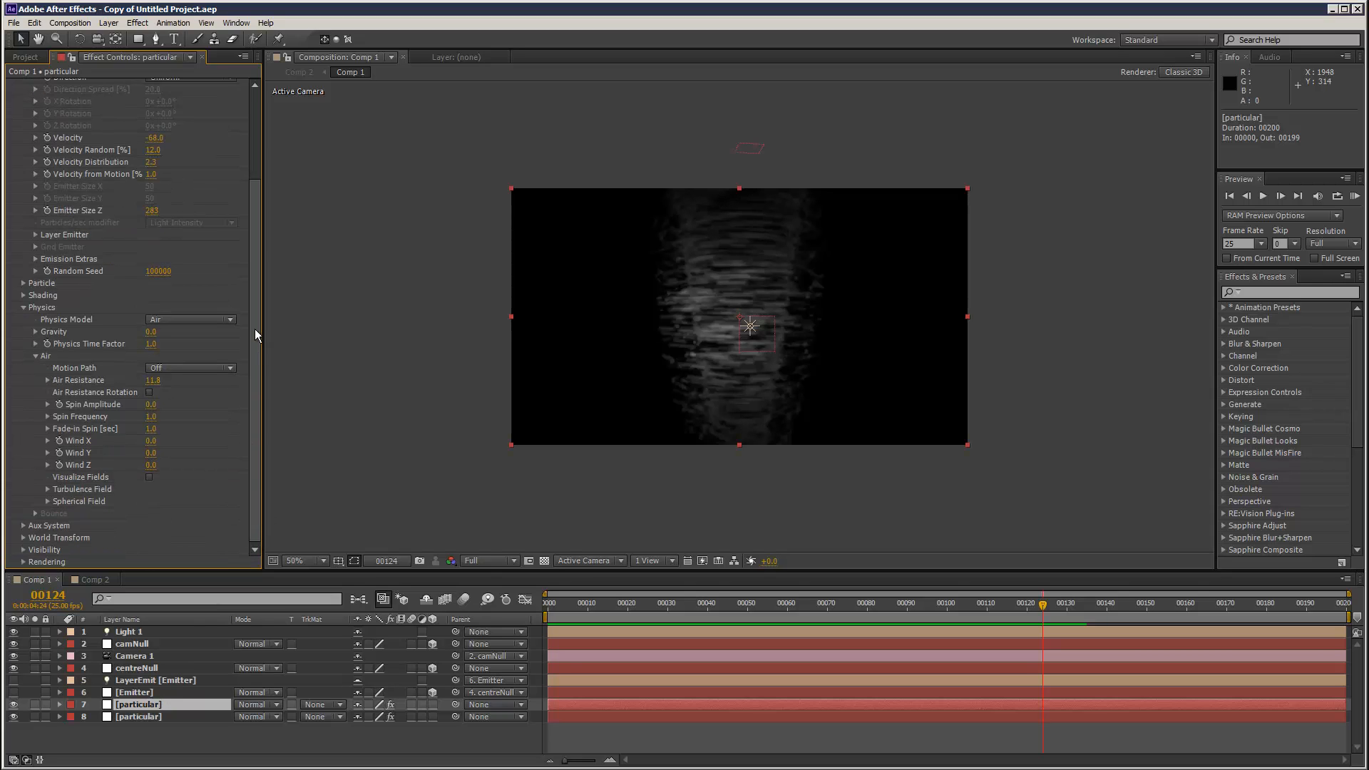
scroll(255, 328, "up", 3)
left_click(24, 399)
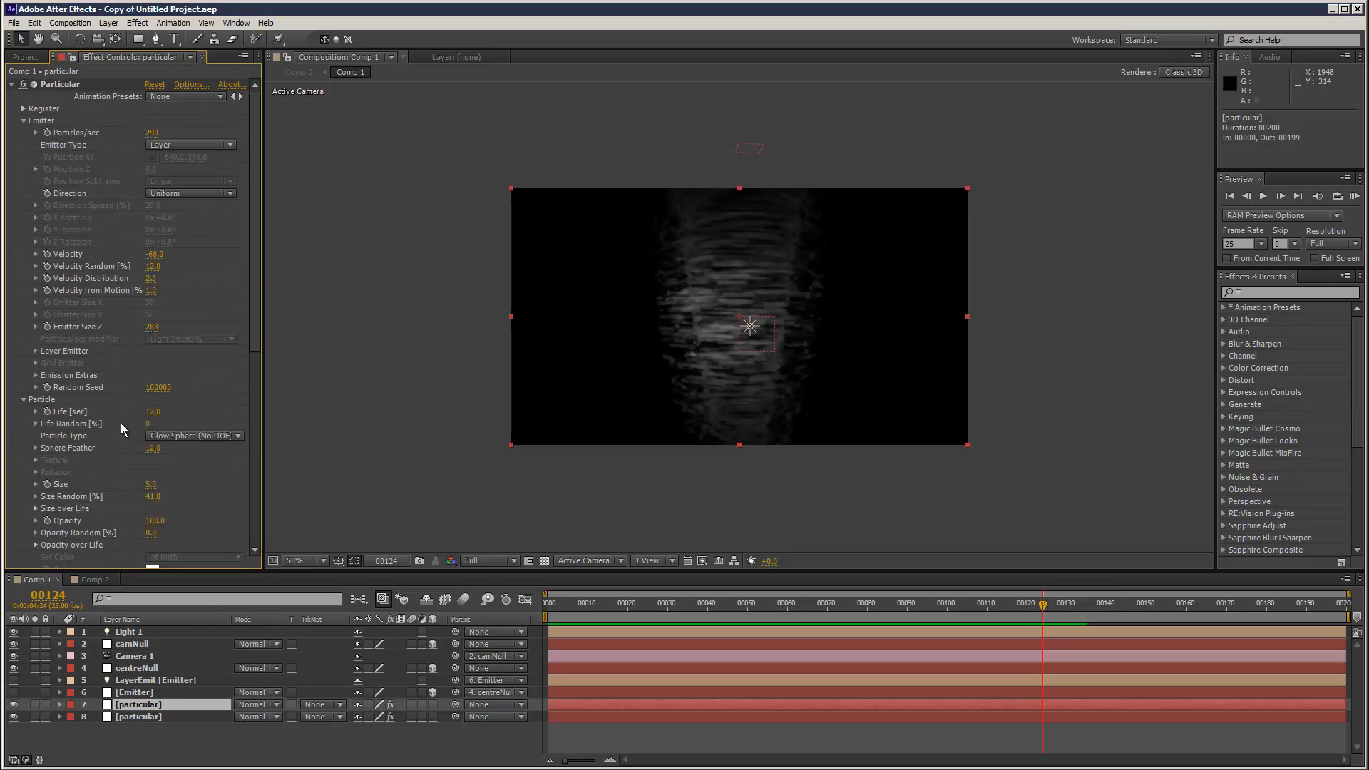
scroll(121, 422, "down", 2)
left_click_drag(152, 405, 154, 405)
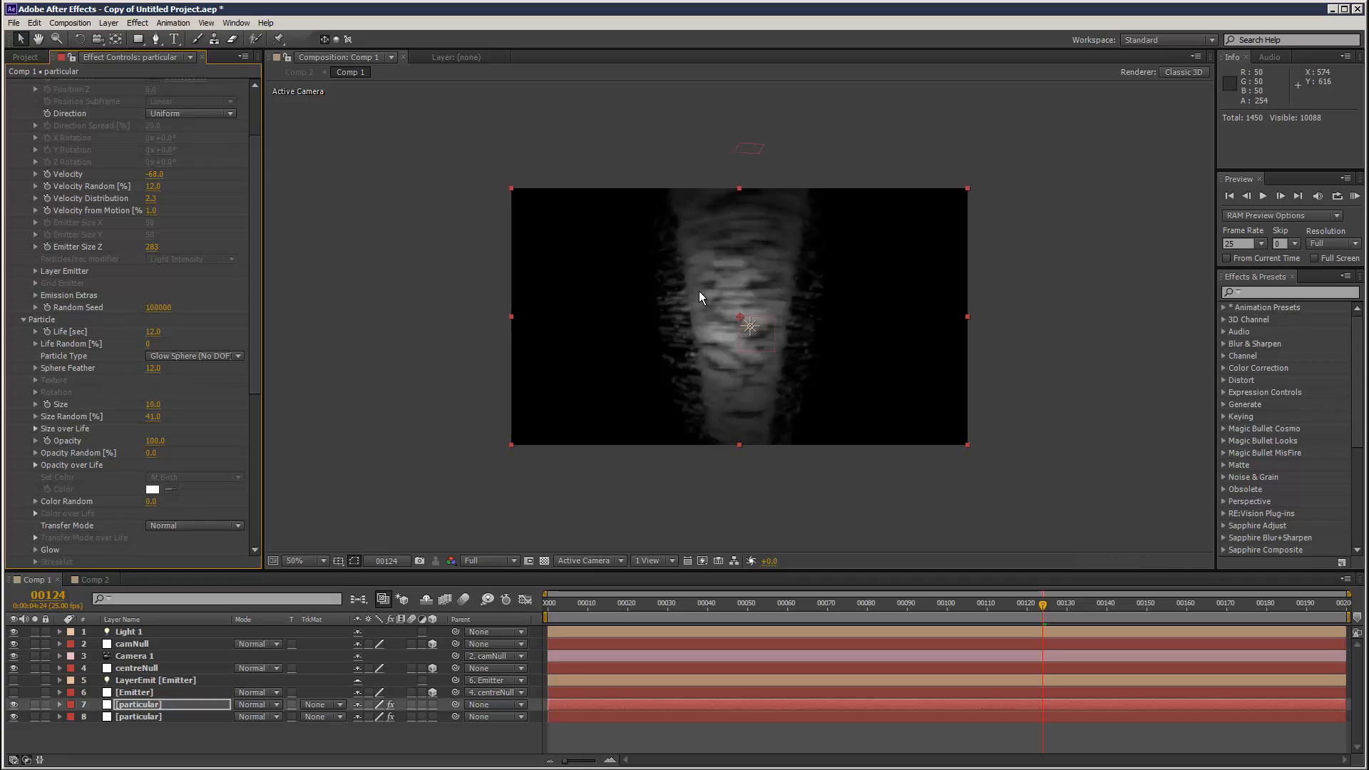
Try Streaklet as the duplicate particular layer's Particle Type and settle on Cloudlet
scroll(260, 343, "down", 5)
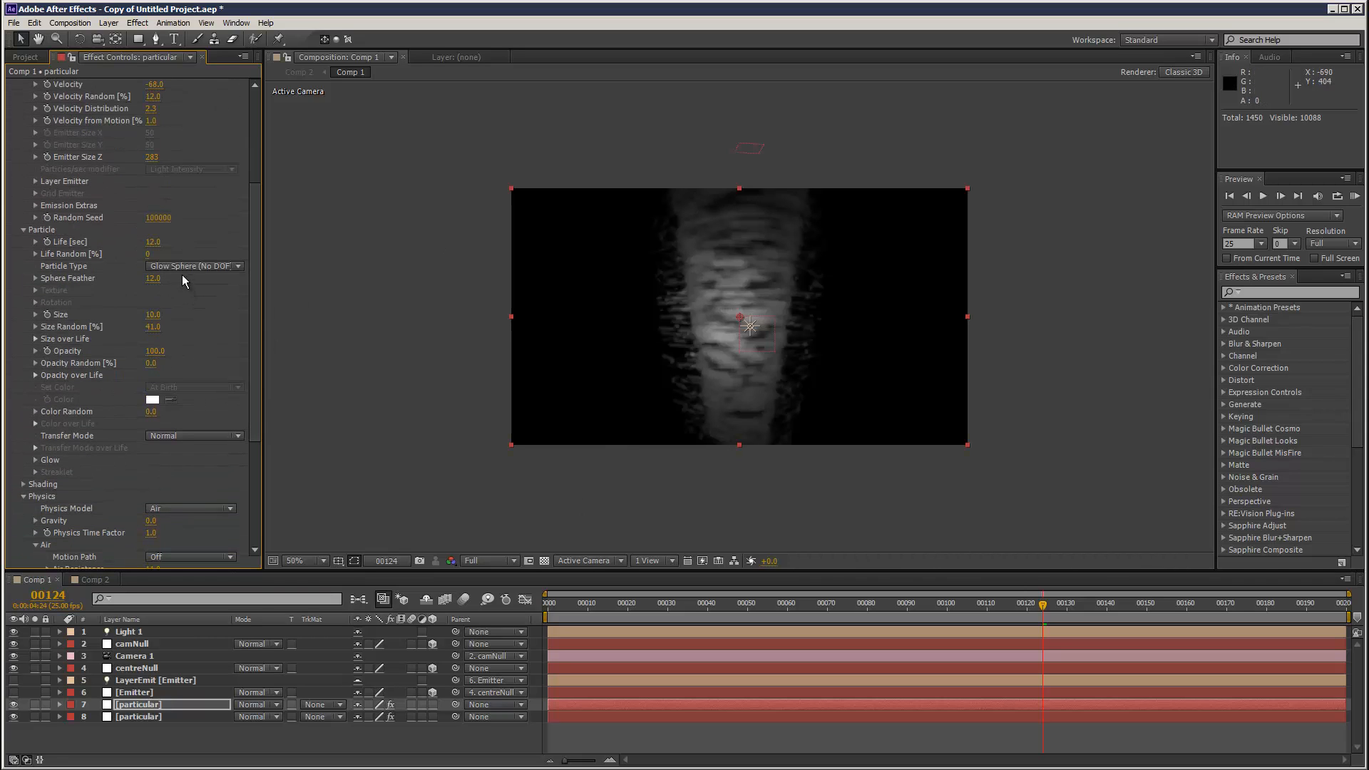
left_click(192, 266)
left_click(207, 328)
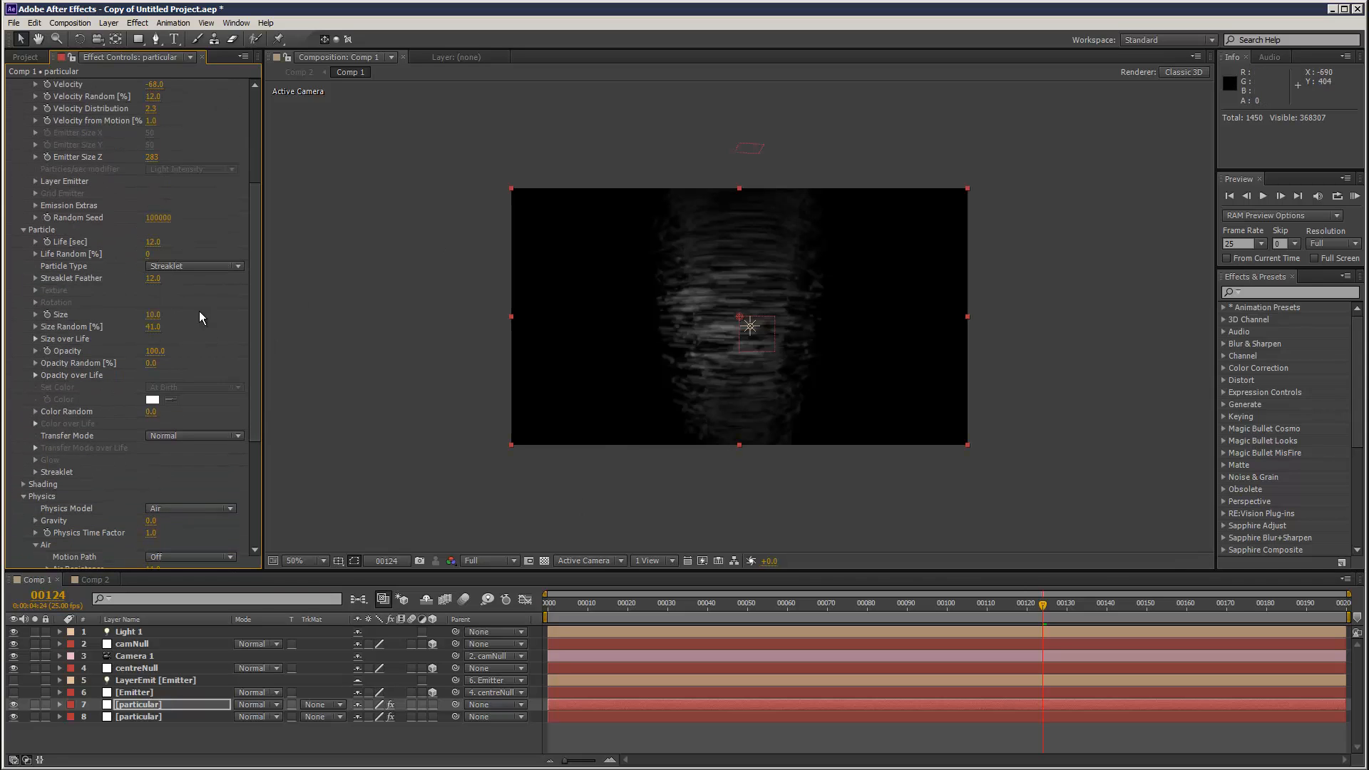
left_click(182, 269)
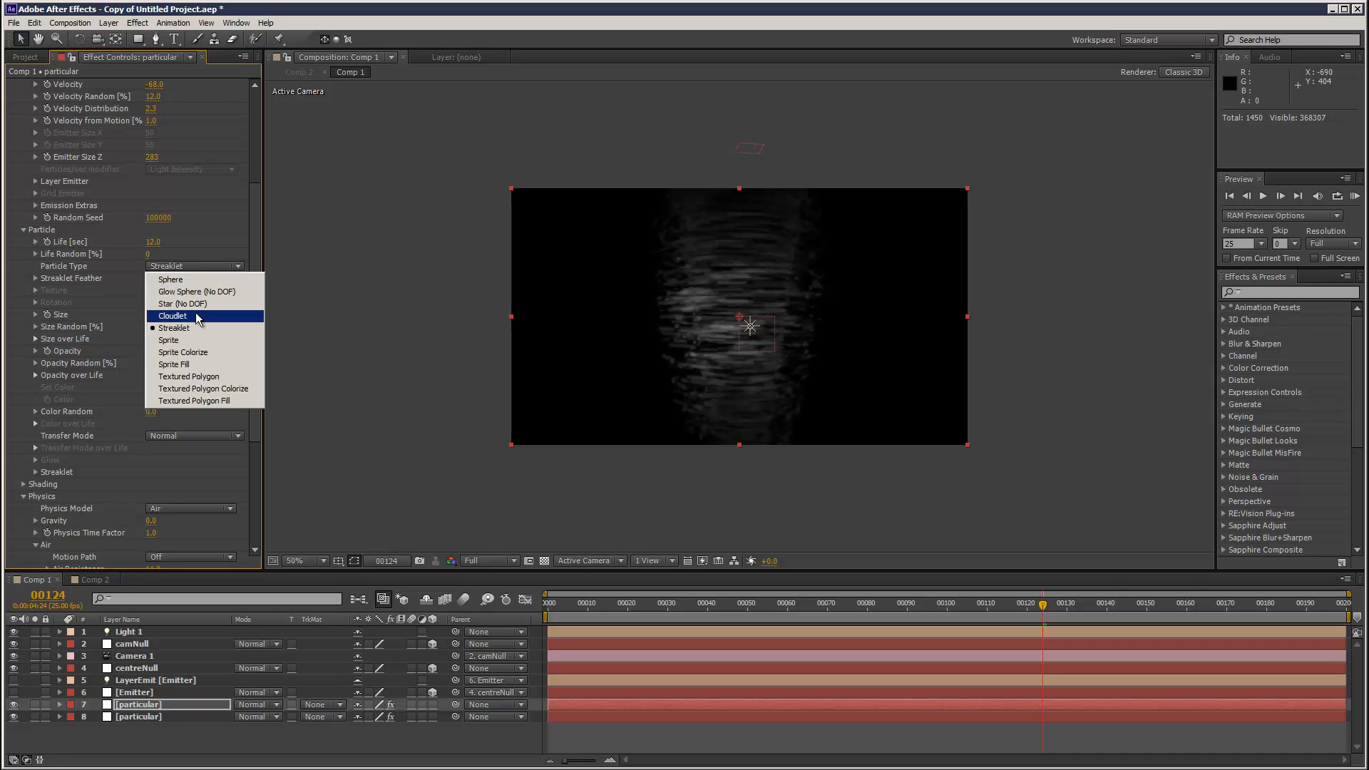
left_click(197, 317)
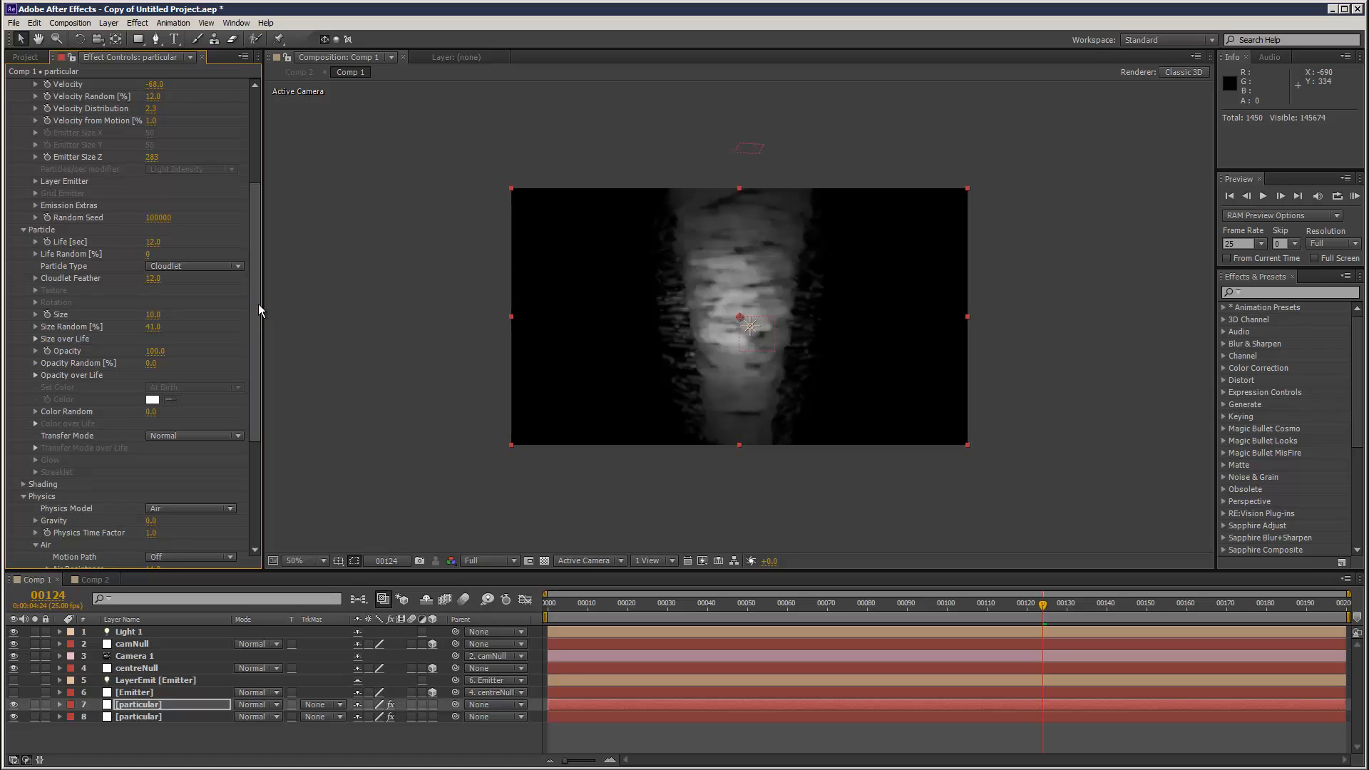
Increase the duplicate particular layer's Cloudlet Feather and play a RAM preview of Comp 2
left_click_drag(258, 304, 258, 319)
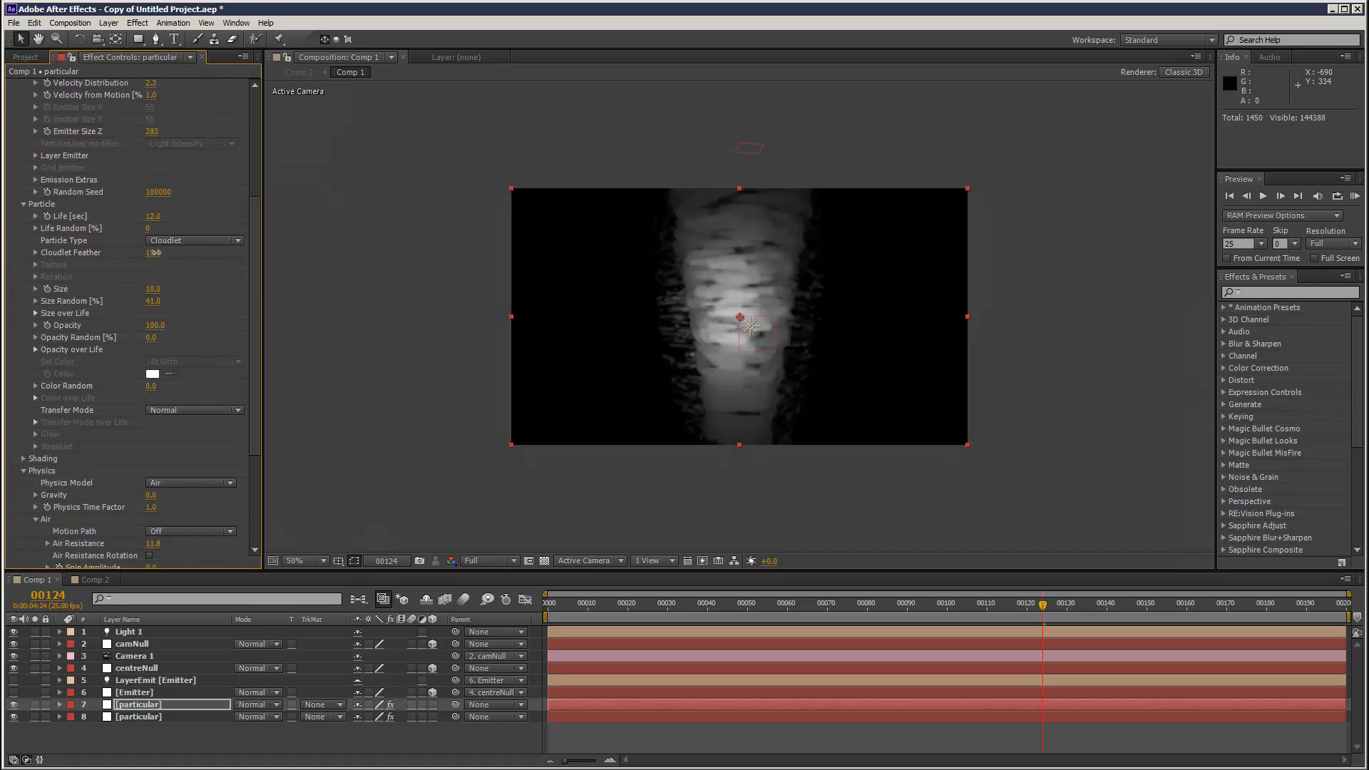
left_click(107, 580)
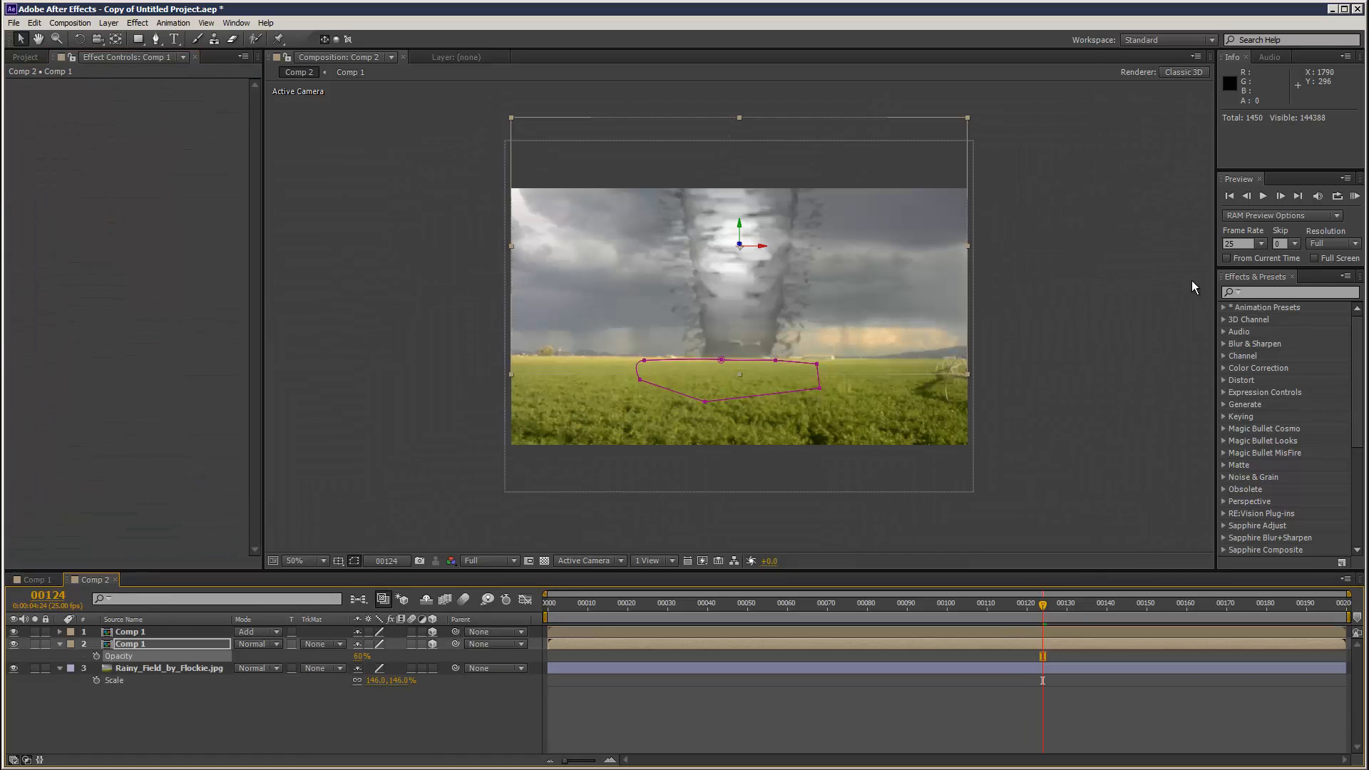
left_click(1355, 197)
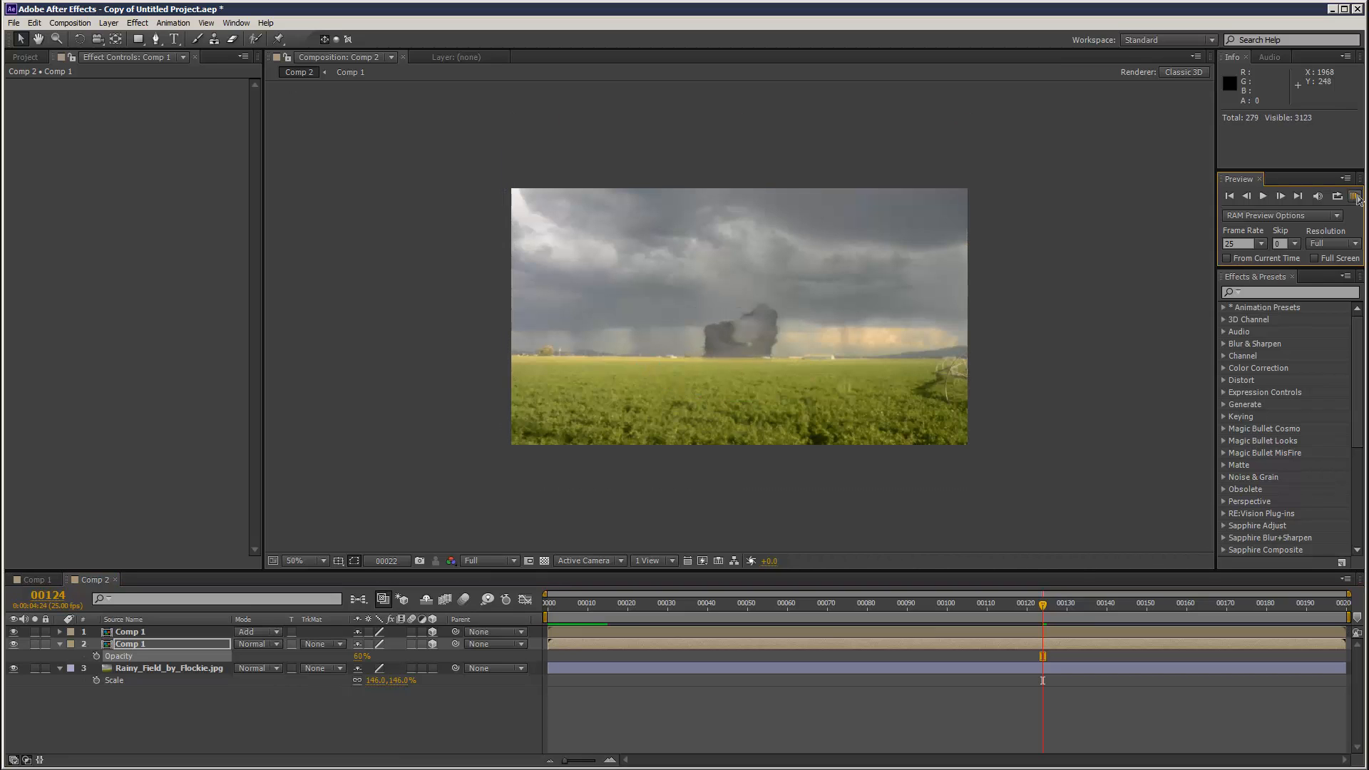